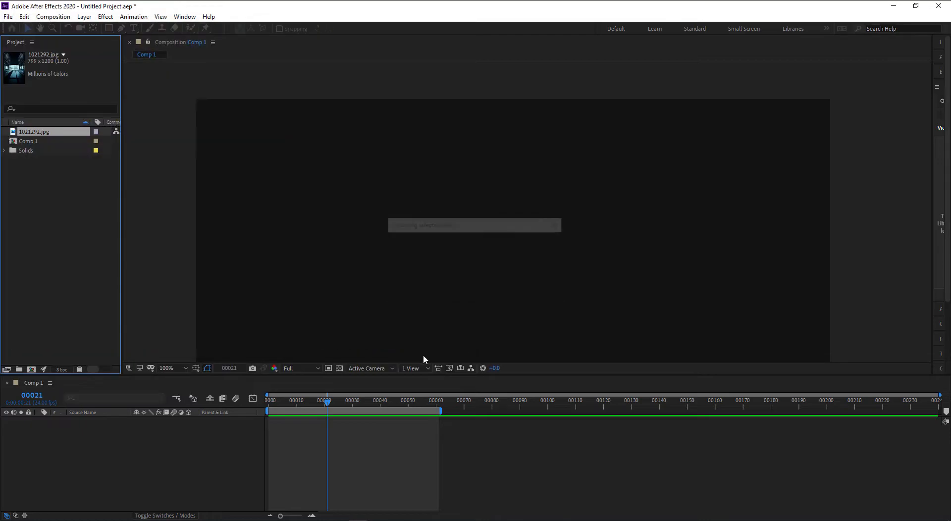
- Add the warehouse photo 1021292.jpg to the Comp 1 timeline as a layer
left_click_drag(25, 134, 96, 435)
scroll(411, 281, "down", 2)
left_click_drag(426, 281, 404, 245)
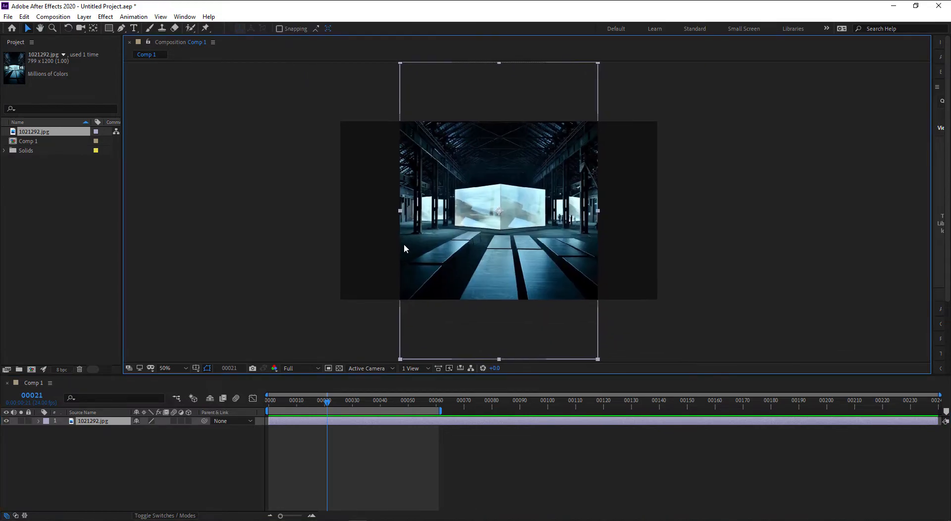
- Scale the 1021292.jpg layer down to 58% via its Transform properties
left_click(39, 420)
left_click(47, 430)
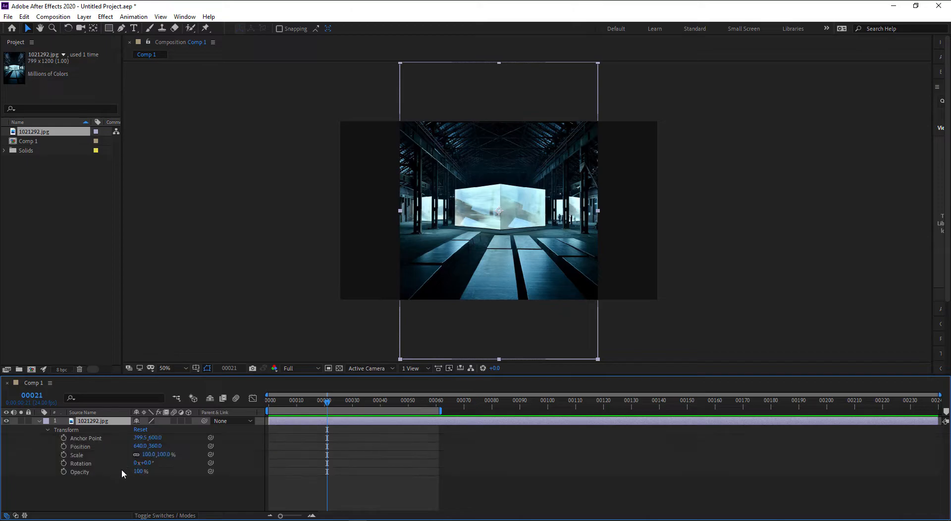
left_click_drag(148, 455, 131, 455)
left_click(121, 507)
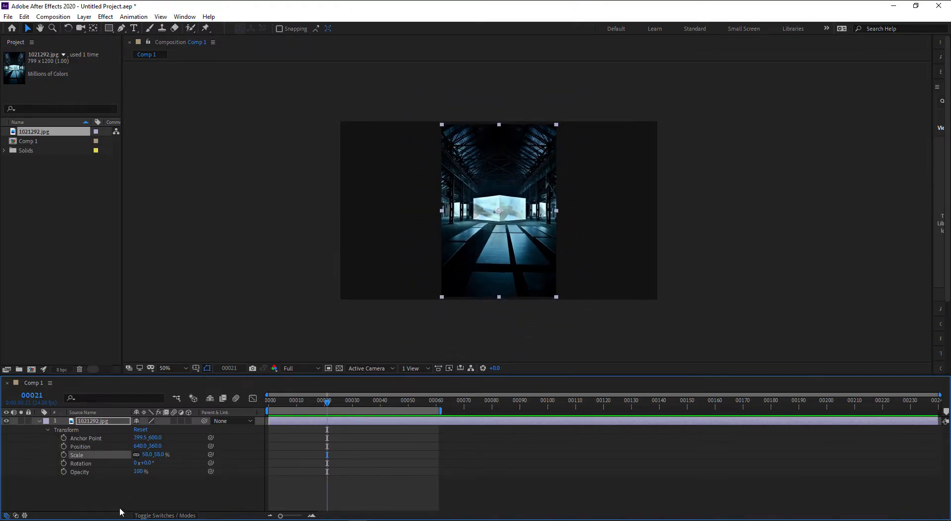
scroll(495, 250, "up", 2)
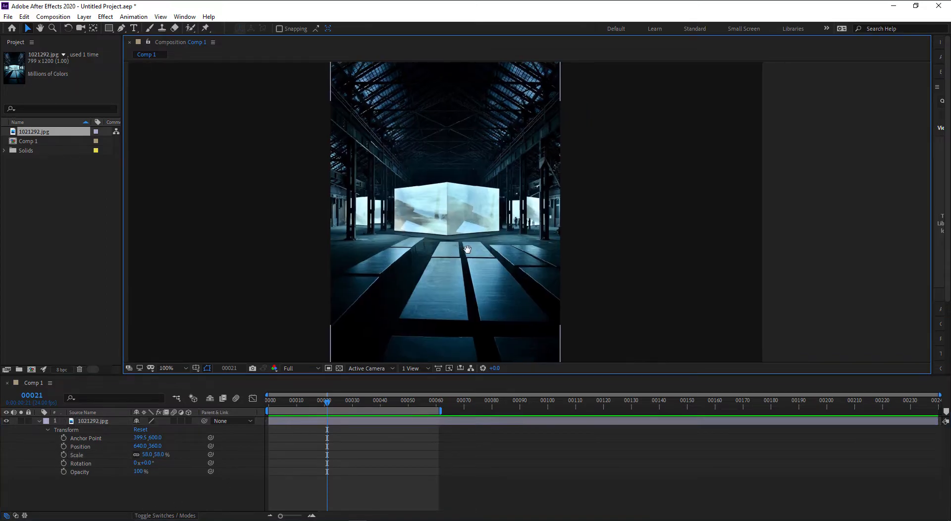
scroll(512, 283, "down", 2)
scroll(513, 283, "up", 2)
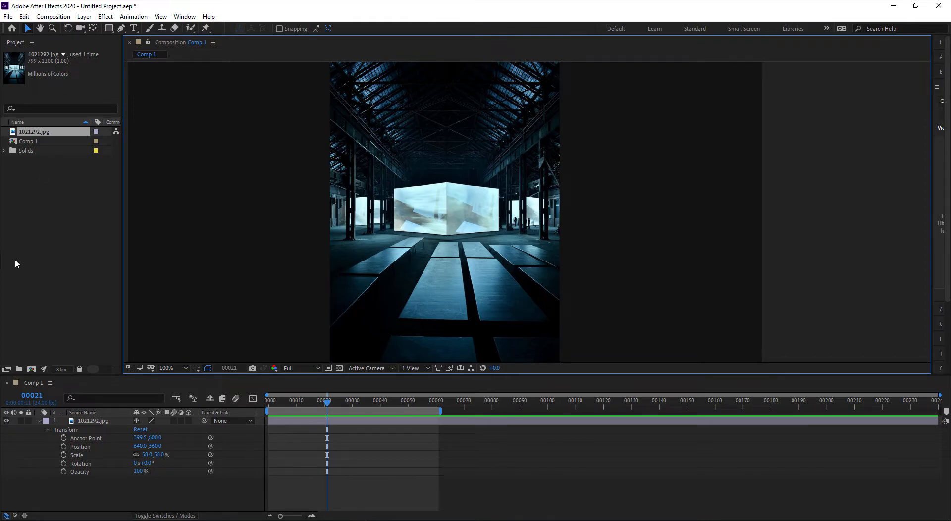
- Dock the Comp 1 timeline beneath the Project panel
left_click(33, 384)
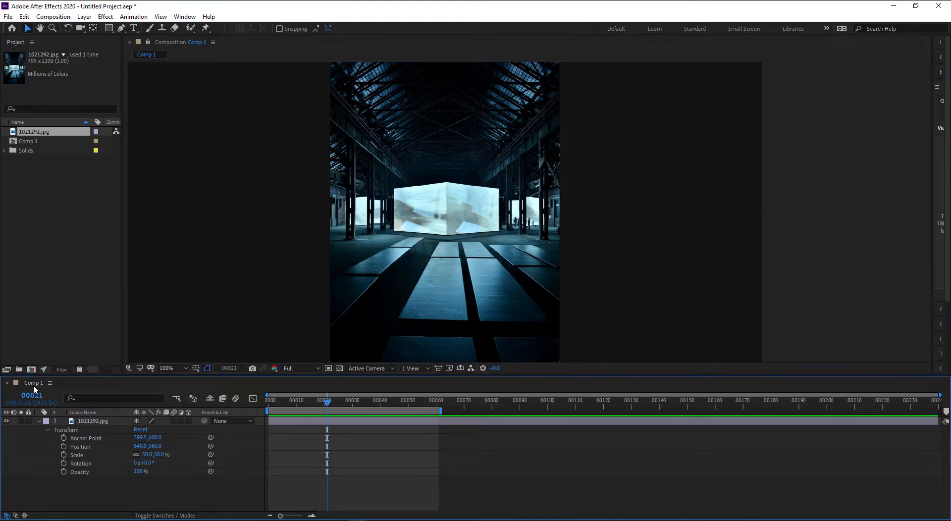
left_click_drag(33, 383, 35, 372)
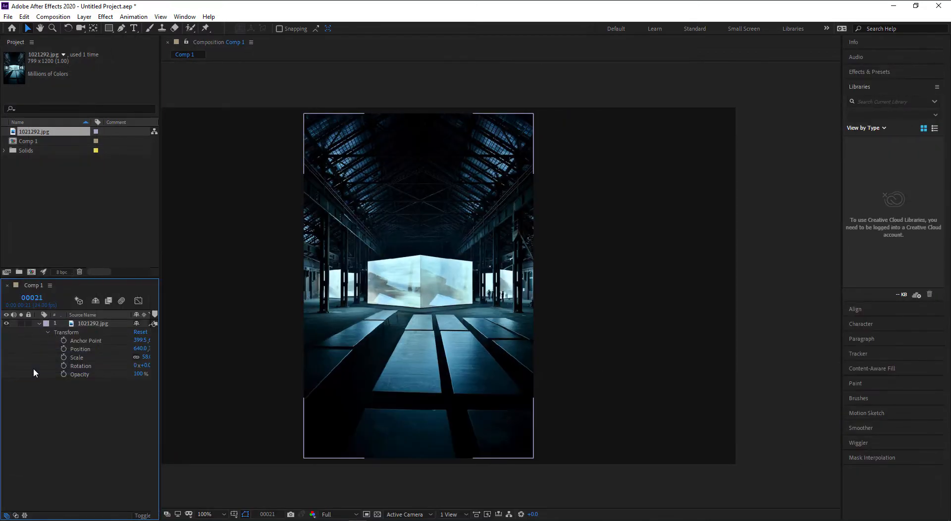
left_click_drag(450, 376, 690, 365)
key("v")
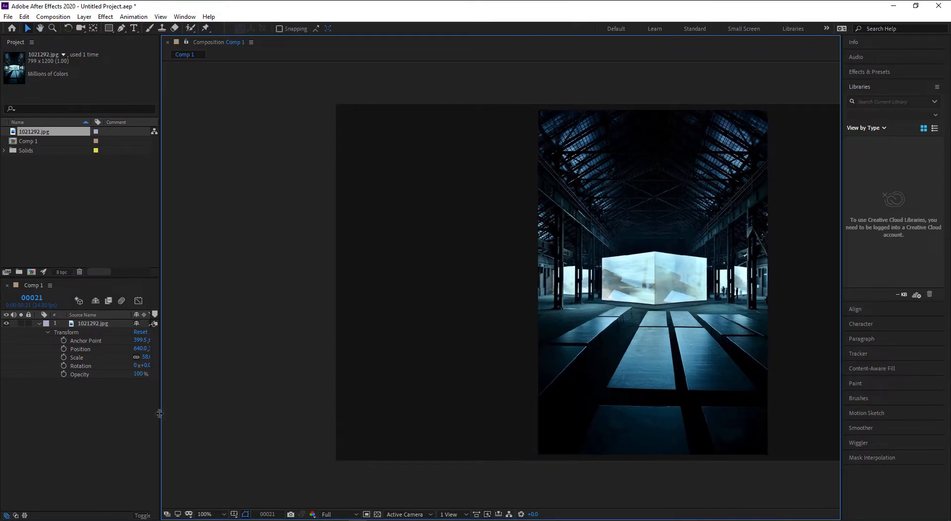
- Widen the project and timeline area and pan the viewer to show the whole photo
left_click_drag(161, 418, 384, 411)
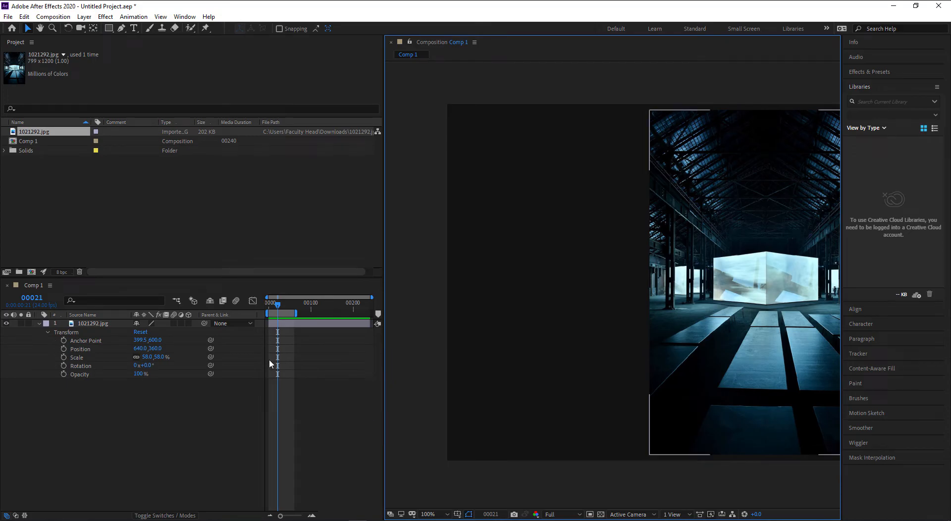
left_click_drag(549, 395, 439, 400)
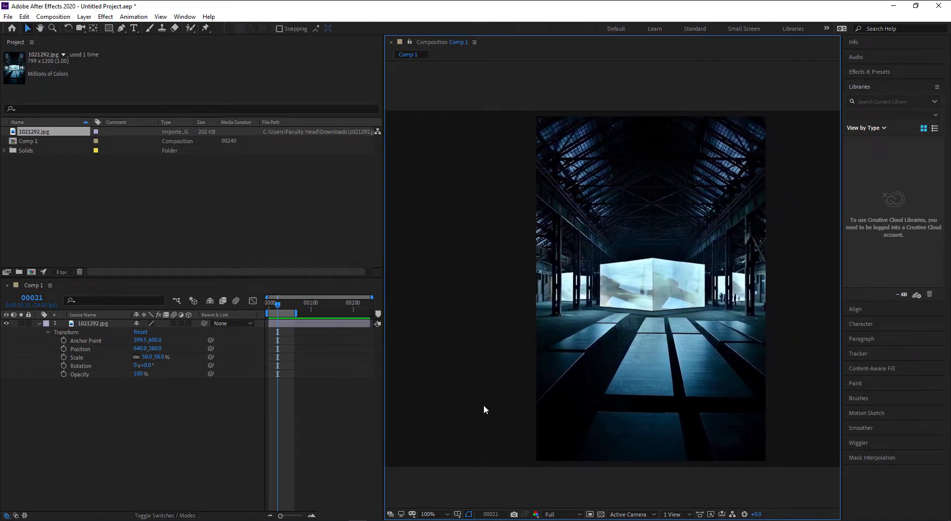
left_click_drag(522, 405, 497, 402)
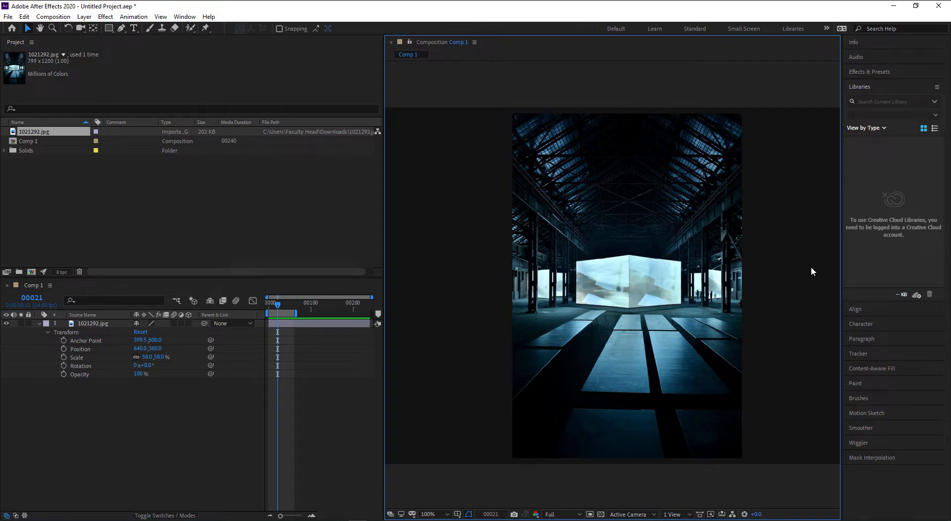
scroll(795, 274, "down", 1)
left_click_drag(772, 269, 728, 271)
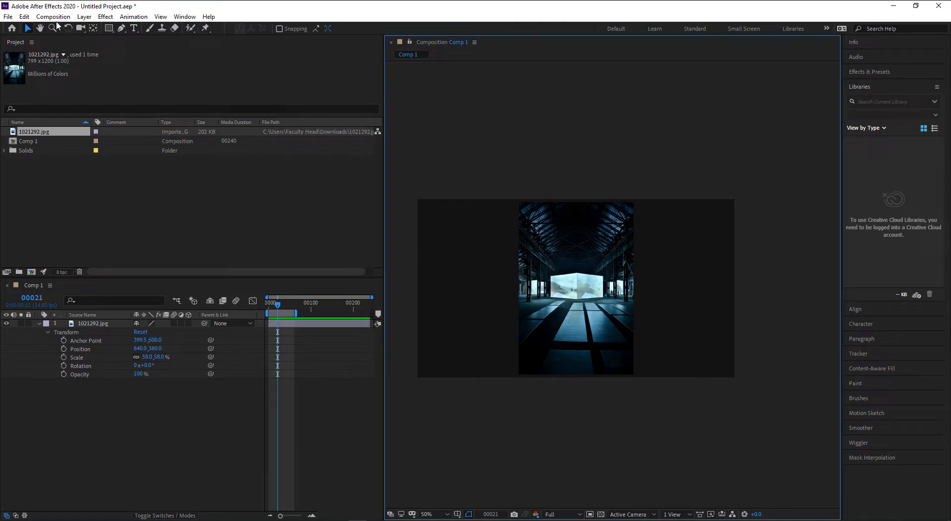
- Resize Comp 1 to 799 × 1200 px in Composition Settings
left_click(54, 17)
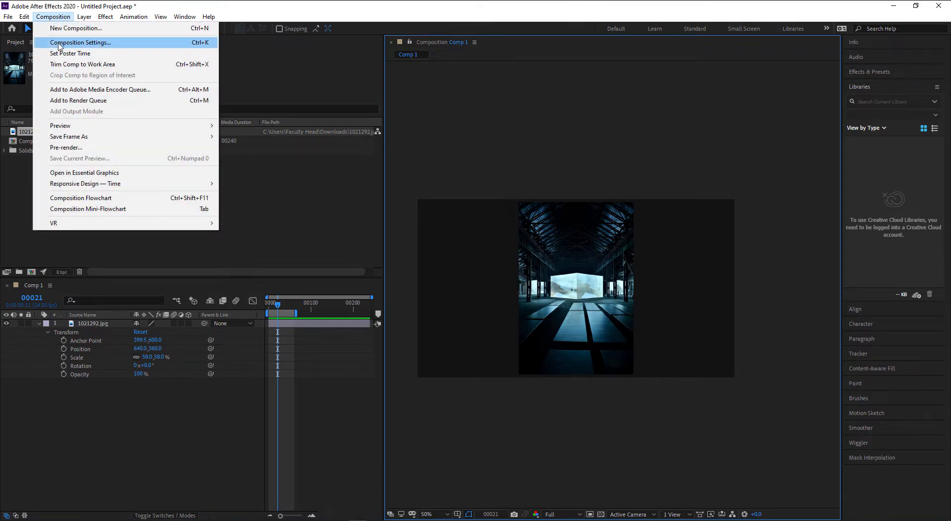
left_click(59, 46)
left_click_drag(192, 76, 379, 82)
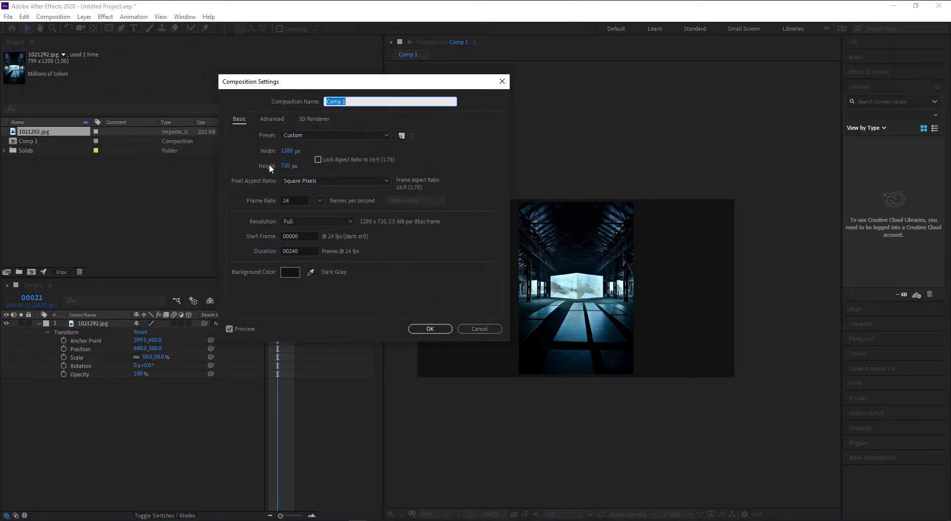
key("Tab")
type("799")
key("Tab")
type("1200")
key("Tab")
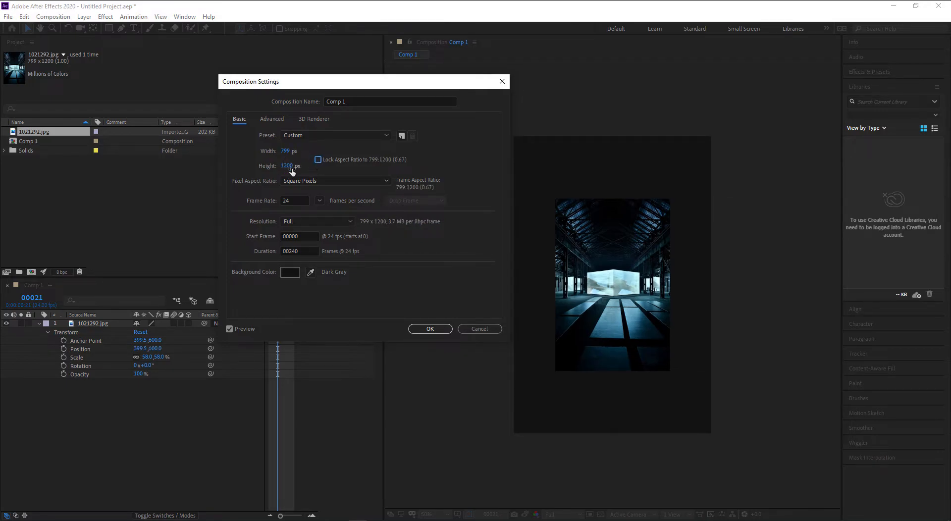
left_click(430, 329)
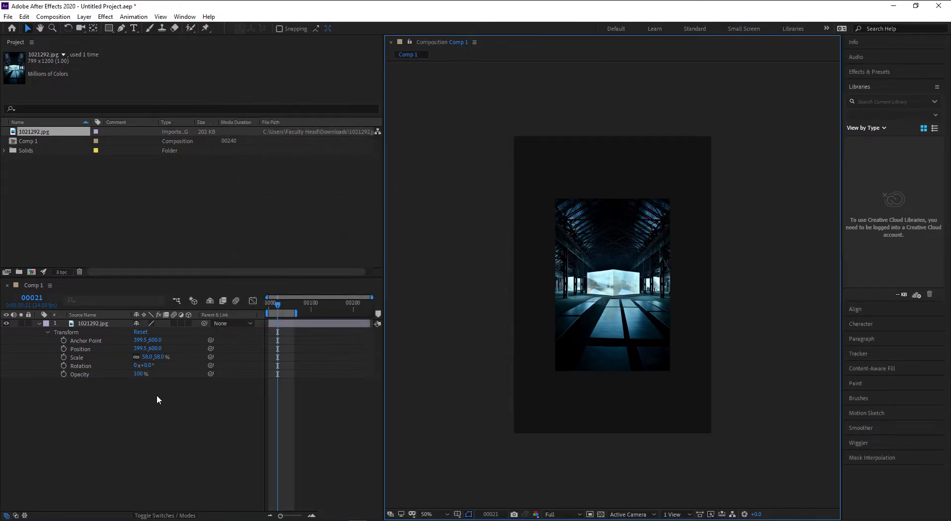
- Set the warehouse photo layer's Scale to 100%
left_click(147, 357)
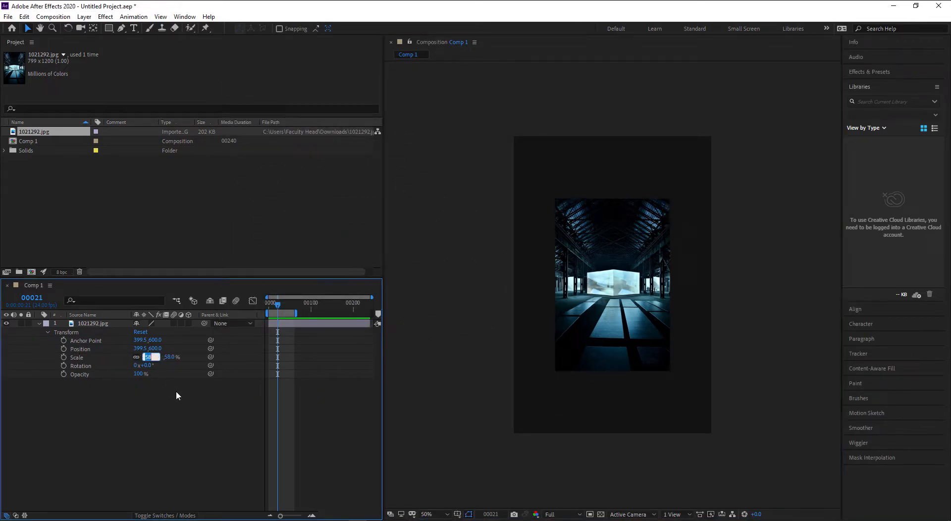
type("100")
key("Return")
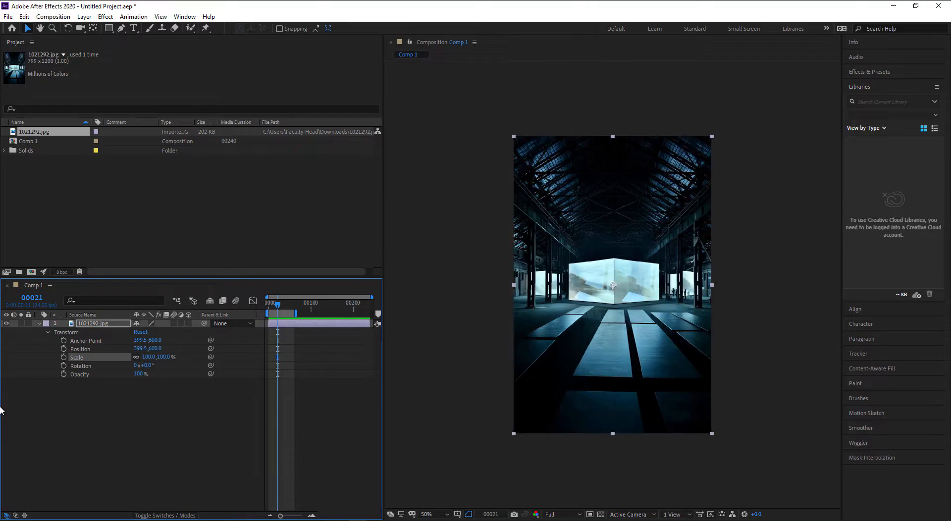
left_click(443, 343)
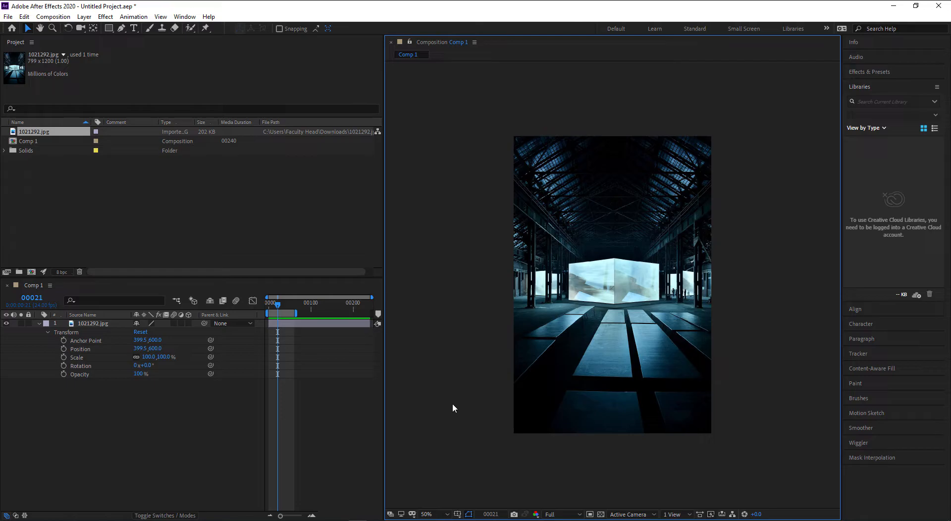
- Set the viewer magnification to Fit and zoom in on the time ruler
left_click(444, 514)
left_click(450, 345)
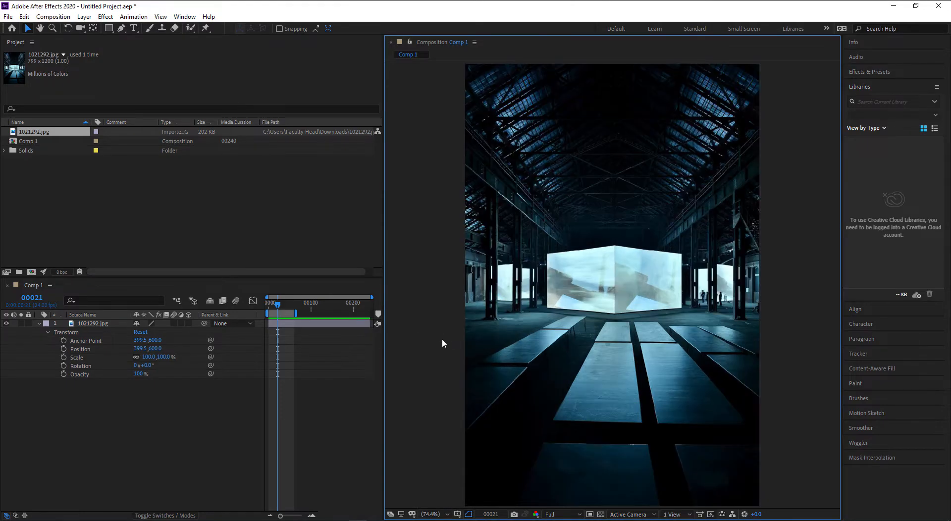
key("slash")
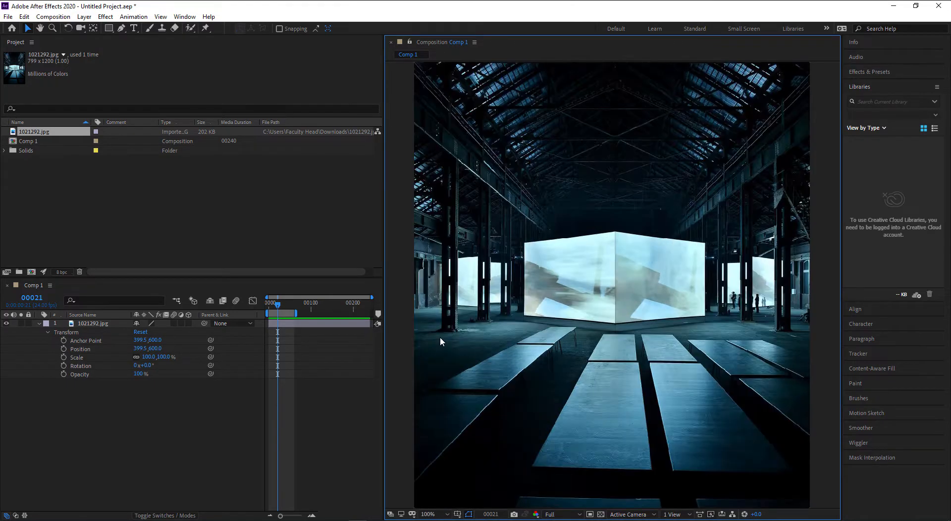
left_click(431, 514)
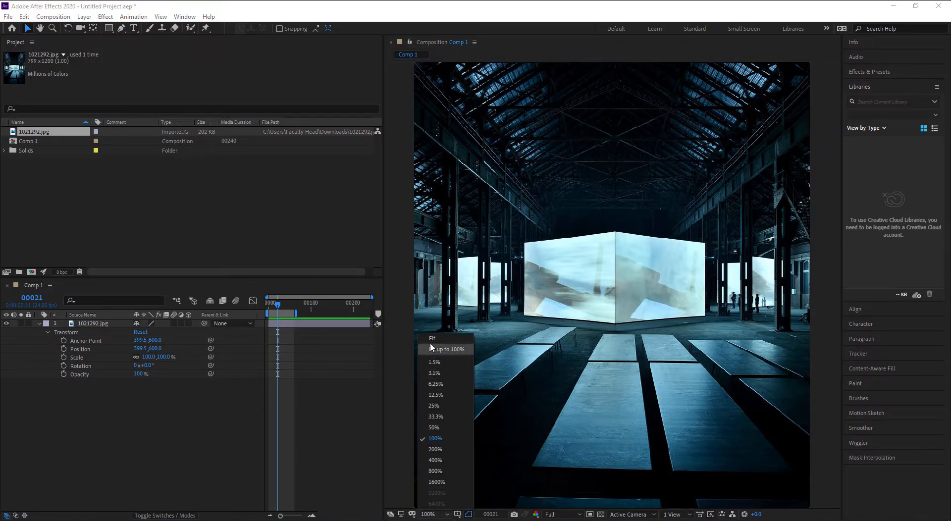
left_click(448, 345)
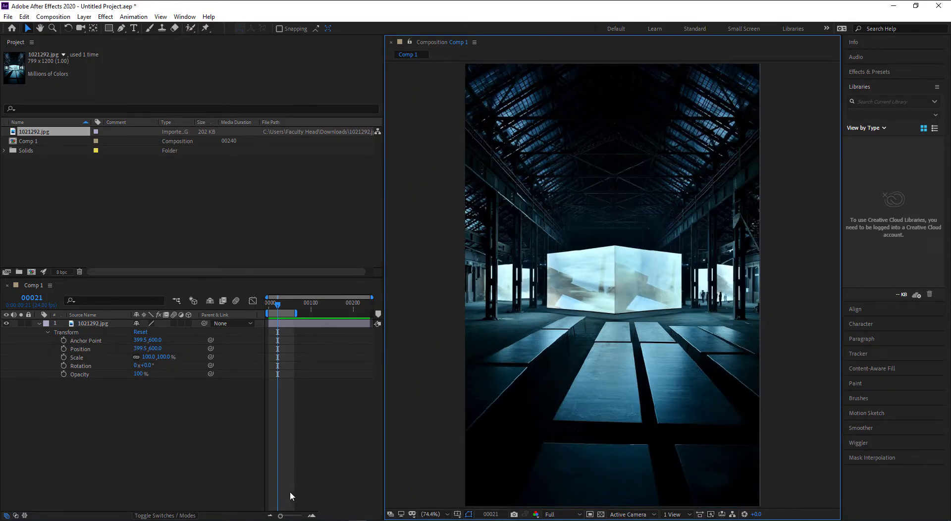
left_click_drag(280, 516, 296, 517)
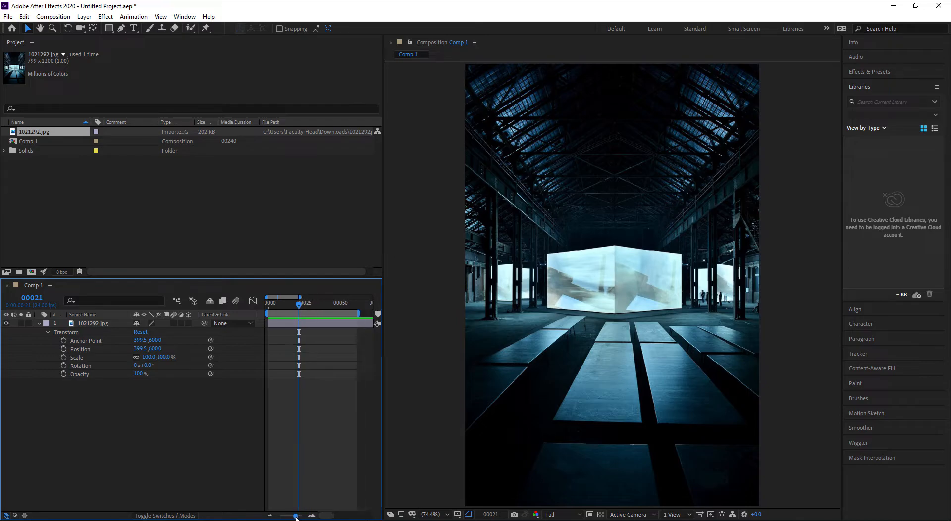
- Create a comp-size magenta solid and squash it into a thin horizontal band
right_click(167, 419)
mouse_move(214, 312)
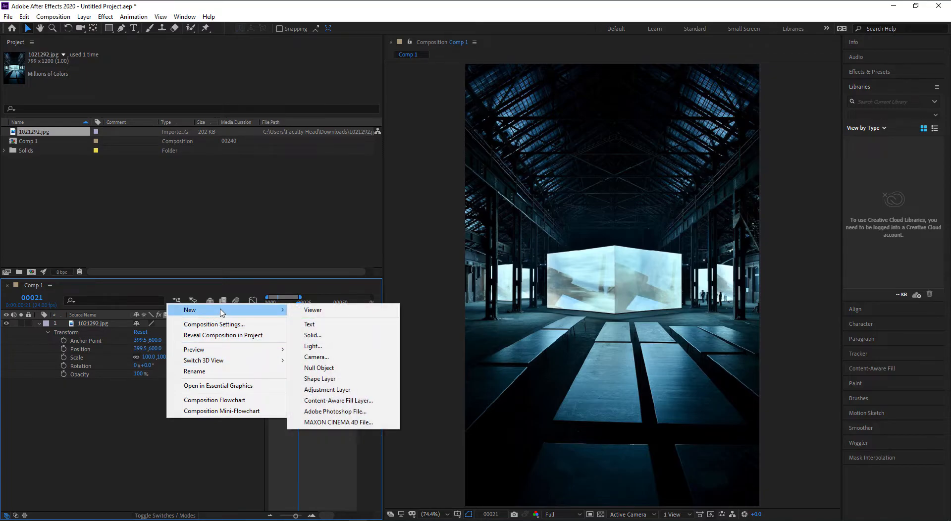
left_click(315, 335)
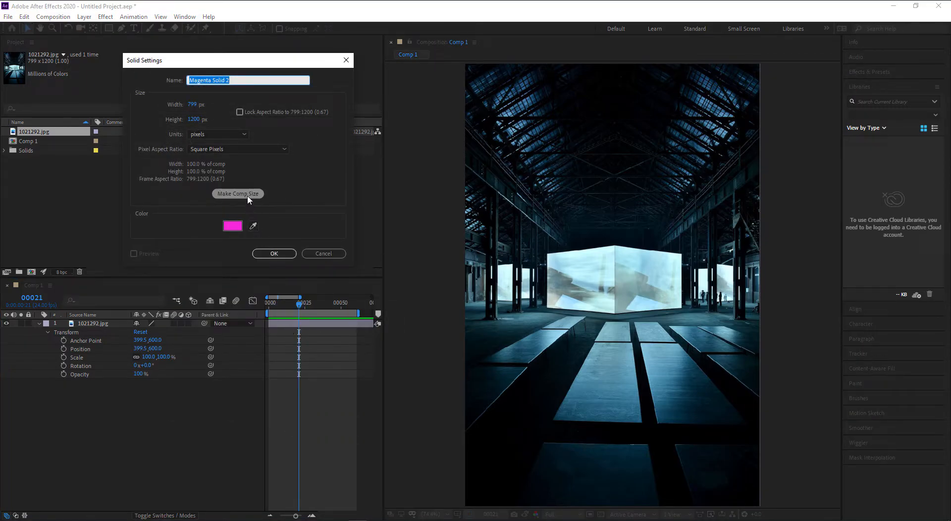
left_click(215, 194)
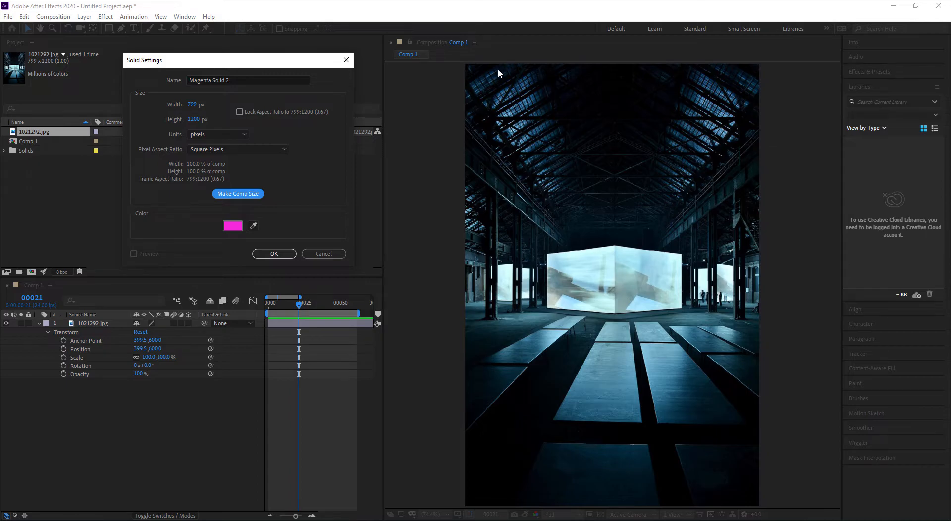
left_click(274, 253)
left_click_drag(612, 65, 621, 293)
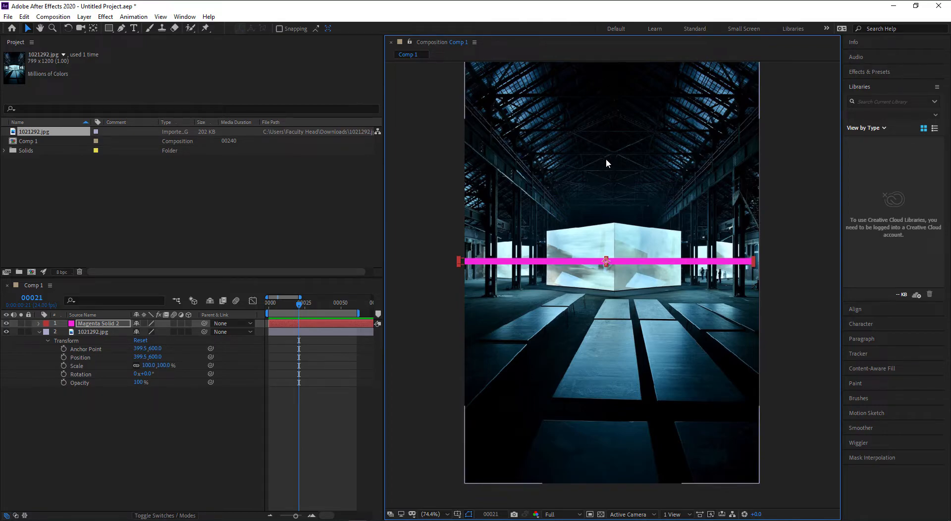
- Nudge the magenta bar slightly right and reselect it
left_click_drag(606, 165, 606, 179)
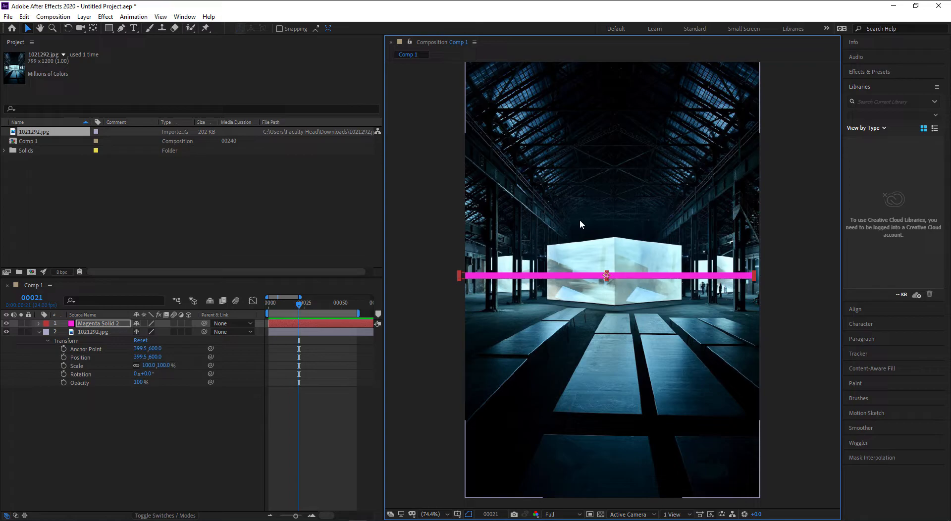
left_click_drag(587, 218, 588, 228)
left_click_drag(665, 287, 641, 242)
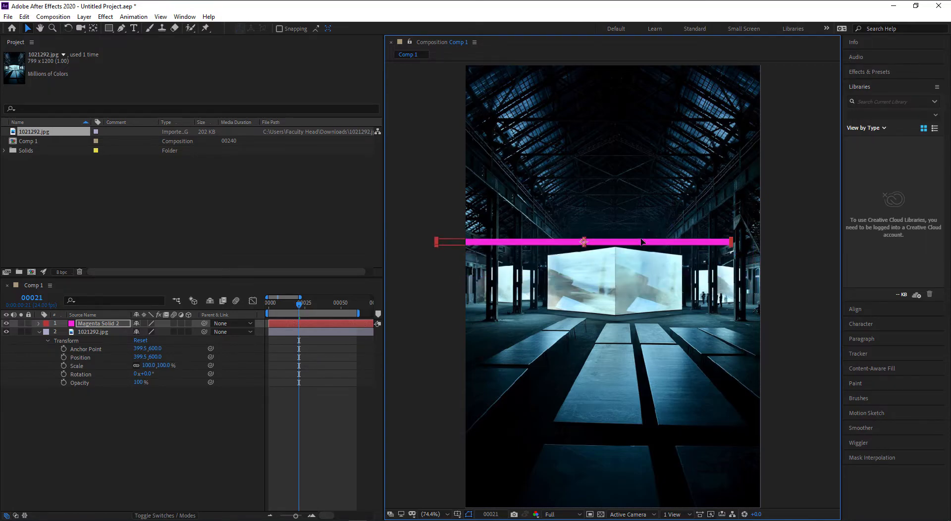
left_click(781, 200)
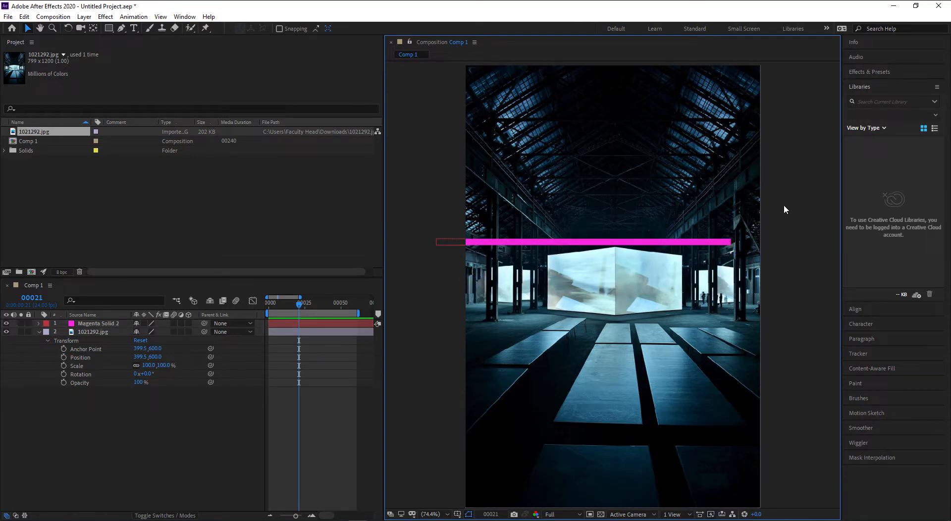
left_click(452, 244)
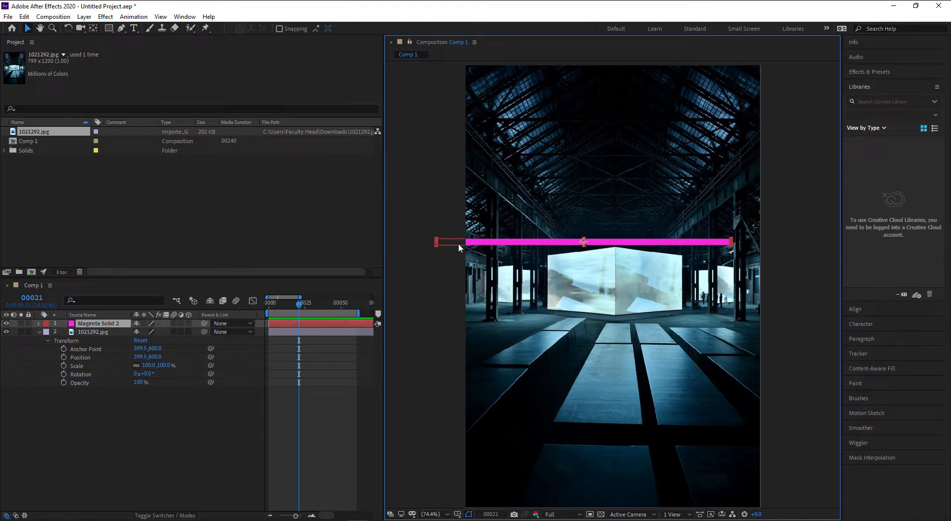
- Align the magenta bar to the composition's horizontal and vertical centre
left_click(862, 310)
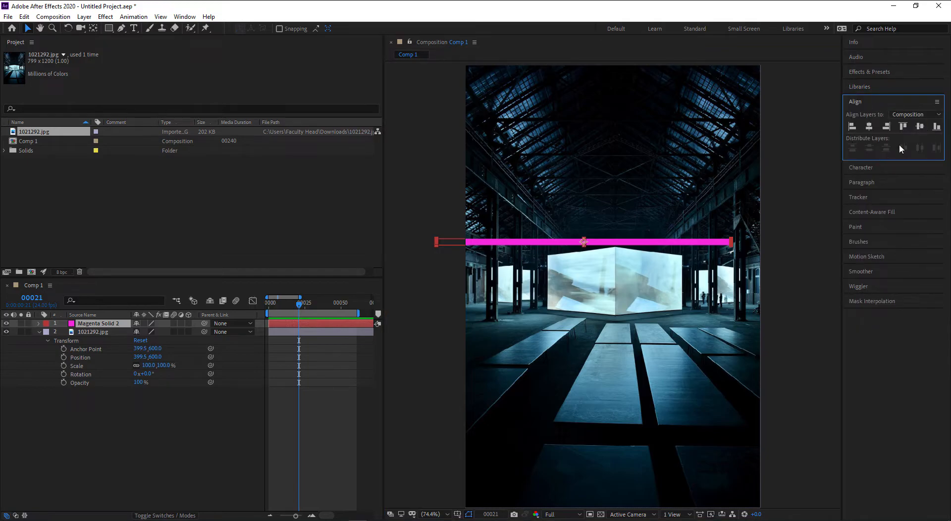
left_click(916, 114)
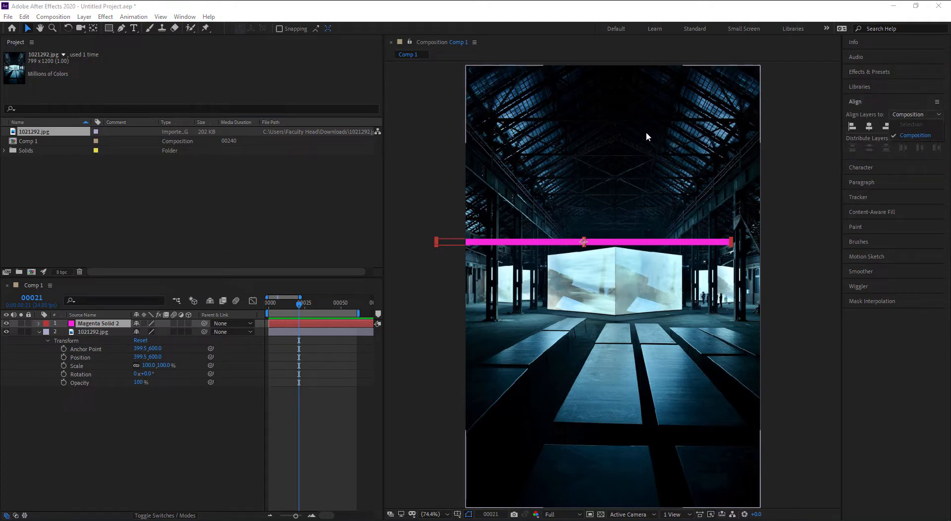
left_click(869, 130)
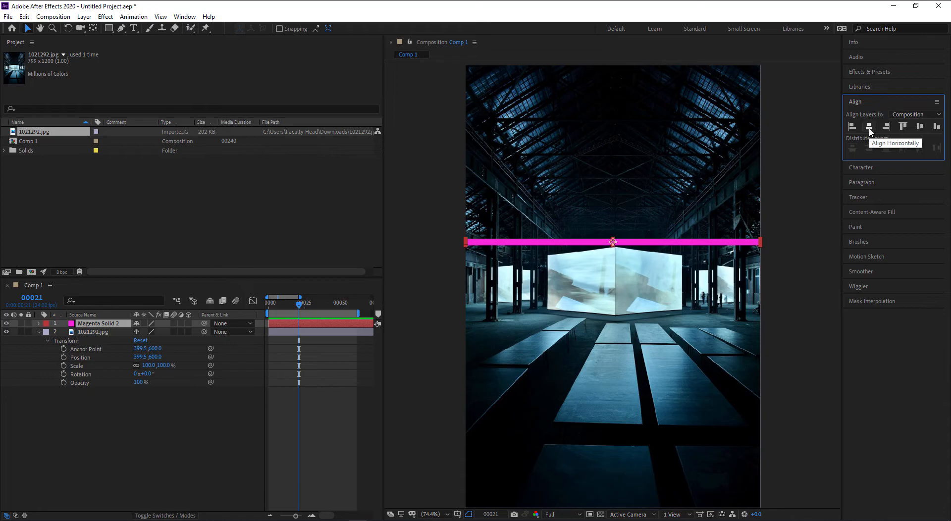
left_click(915, 128)
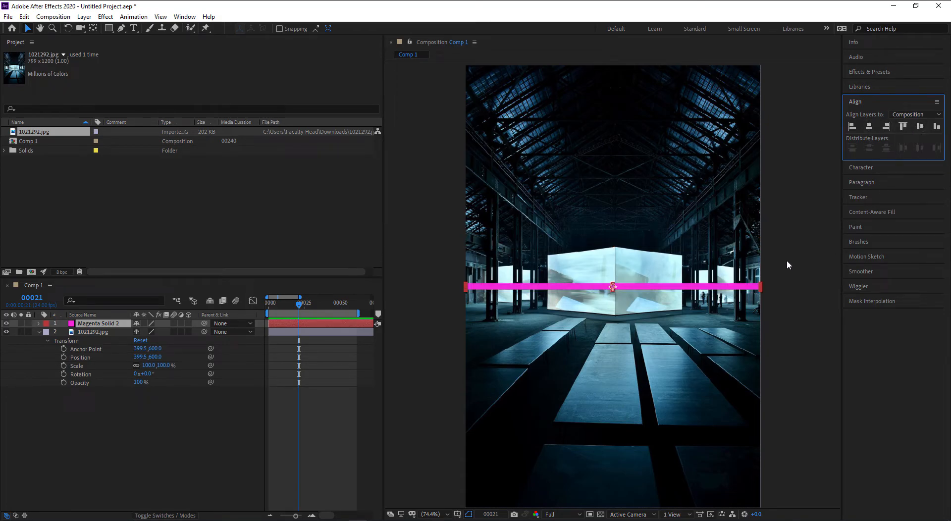
scroll(787, 267, "up", 1)
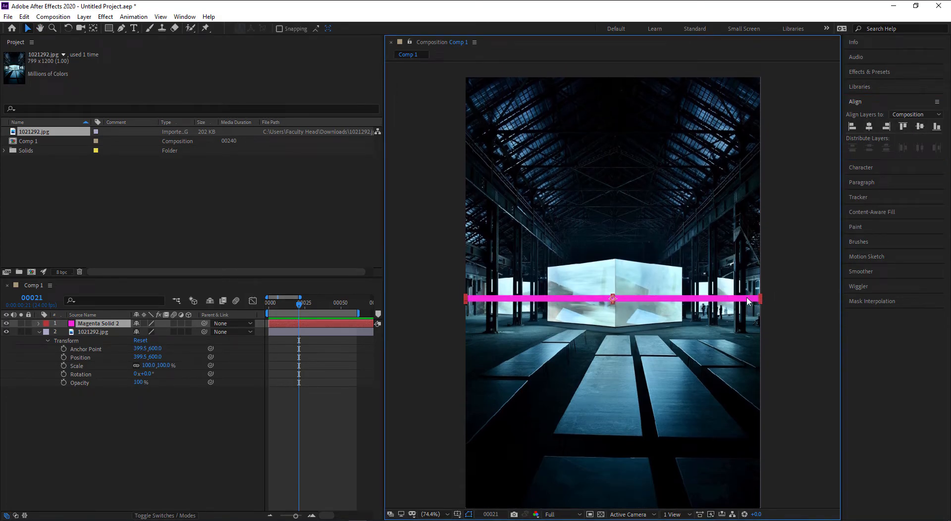
left_click(783, 297)
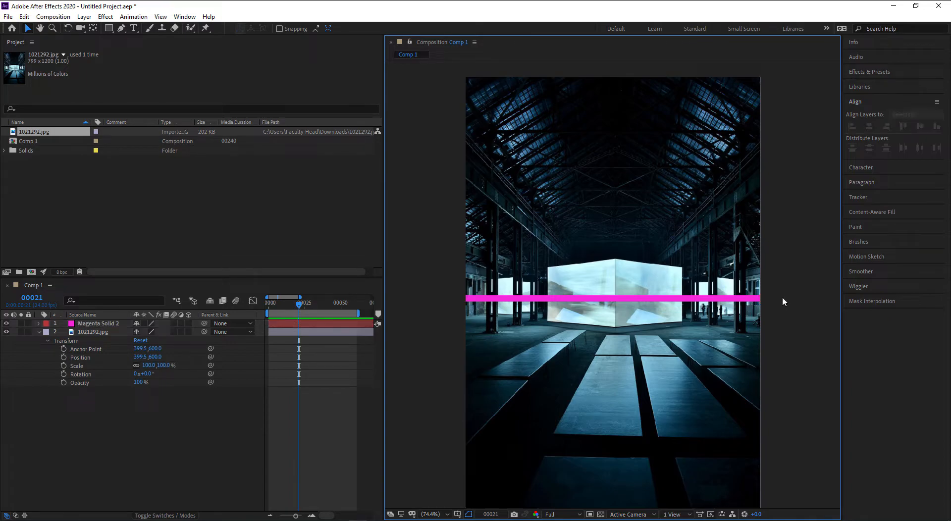
- Turn on Title/Action Safe guides in the composition viewer
left_click_drag(783, 296, 786, 289)
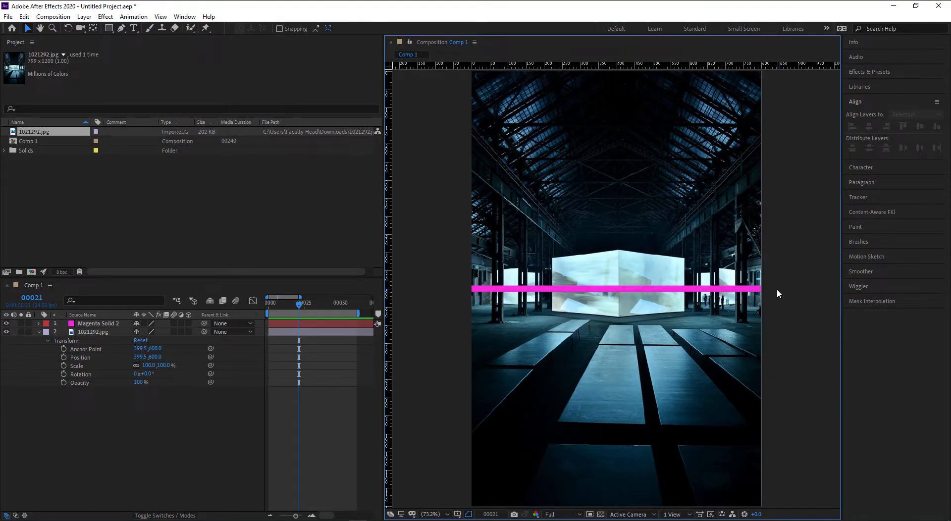
left_click(749, 293)
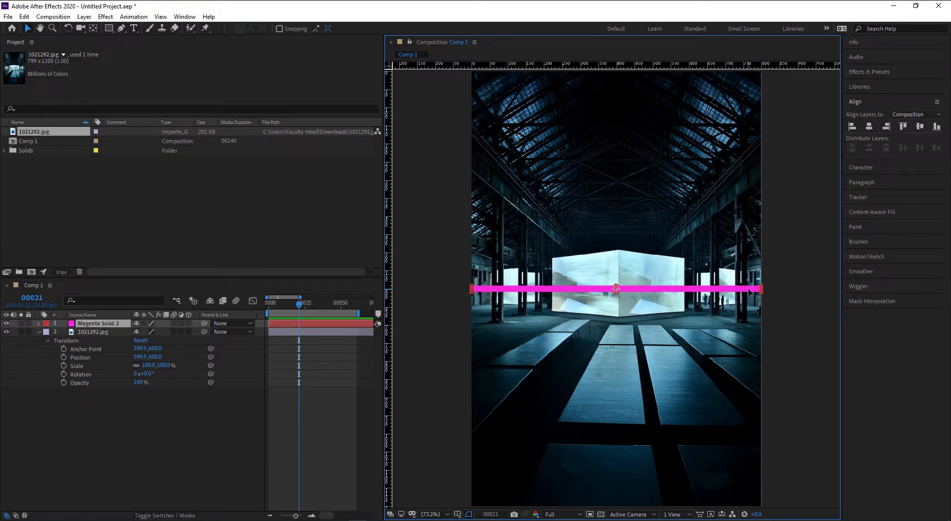
left_click(916, 126)
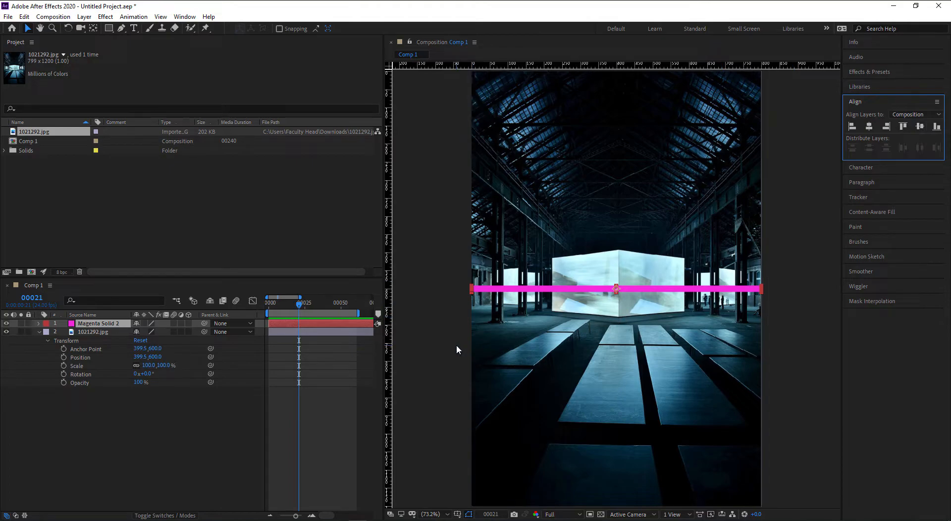
left_click(448, 375)
left_click(457, 513)
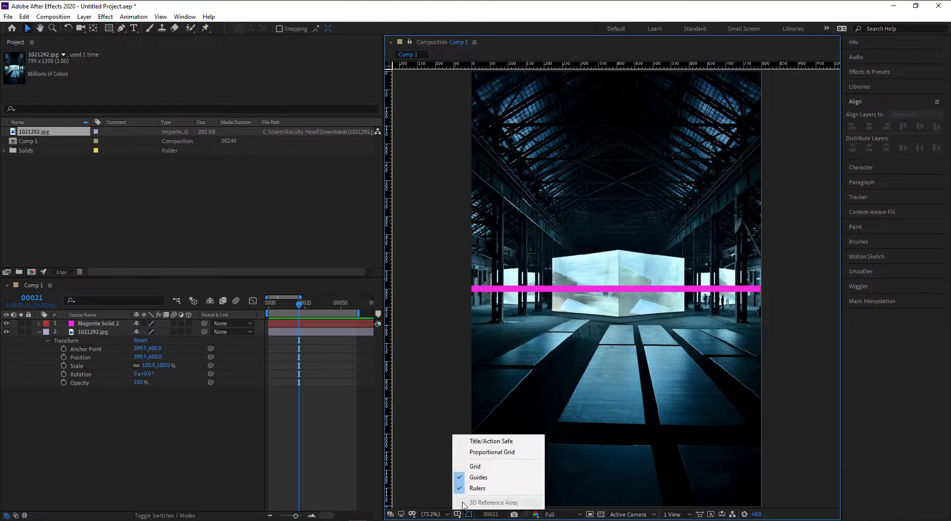
left_click(479, 442)
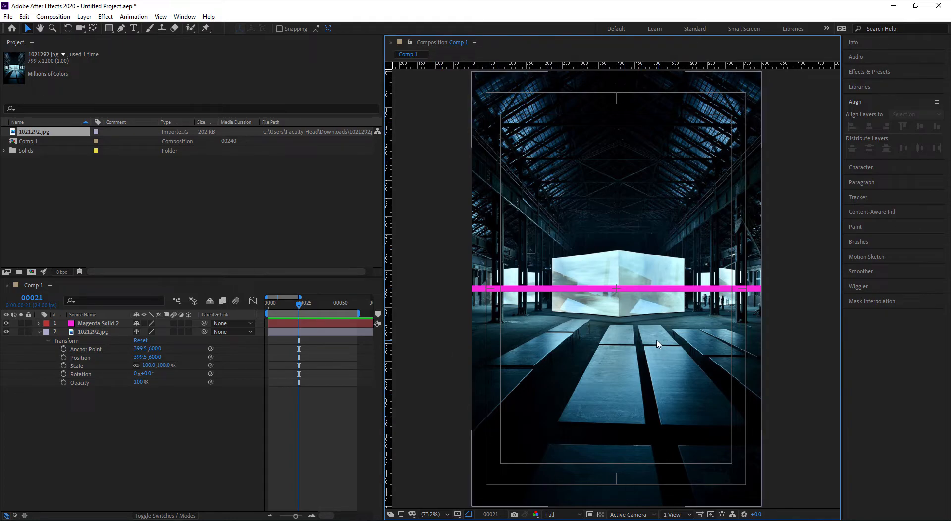
- Lock the 1021292.jpg photo layer and move the magenta bar slightly higher
scroll(487, 293, "up", 4)
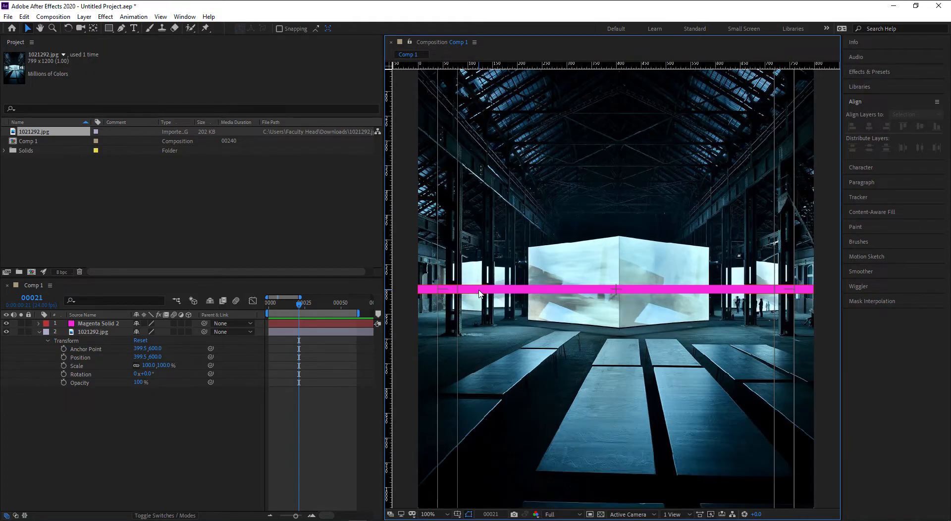
scroll(478, 297, "up", 3)
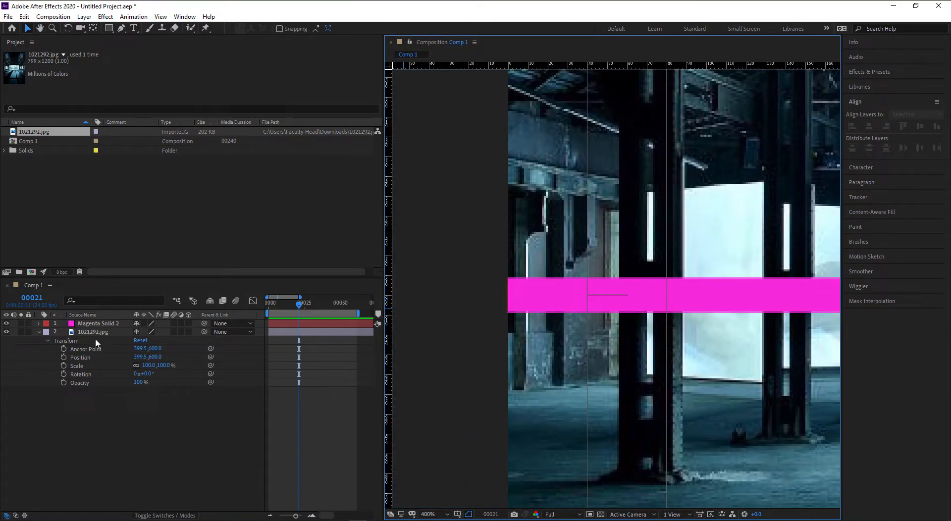
left_click(80, 334)
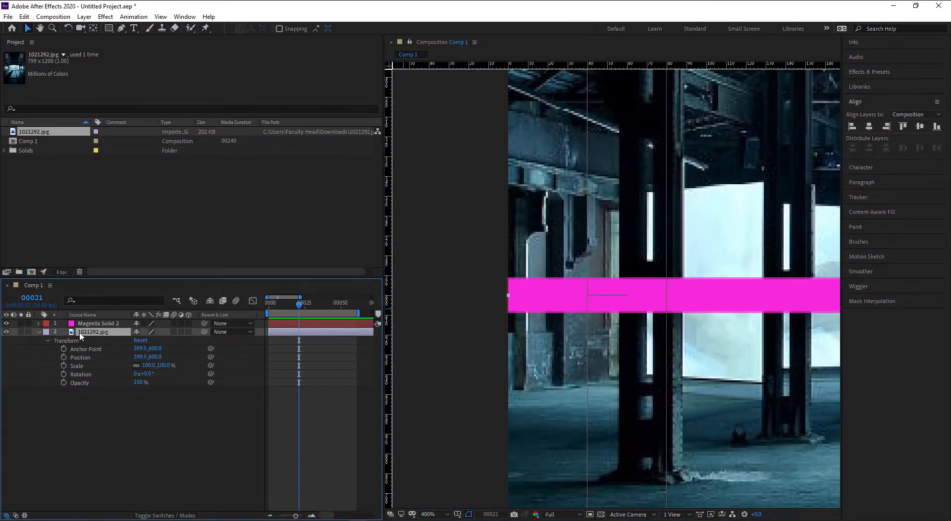
left_click(28, 332)
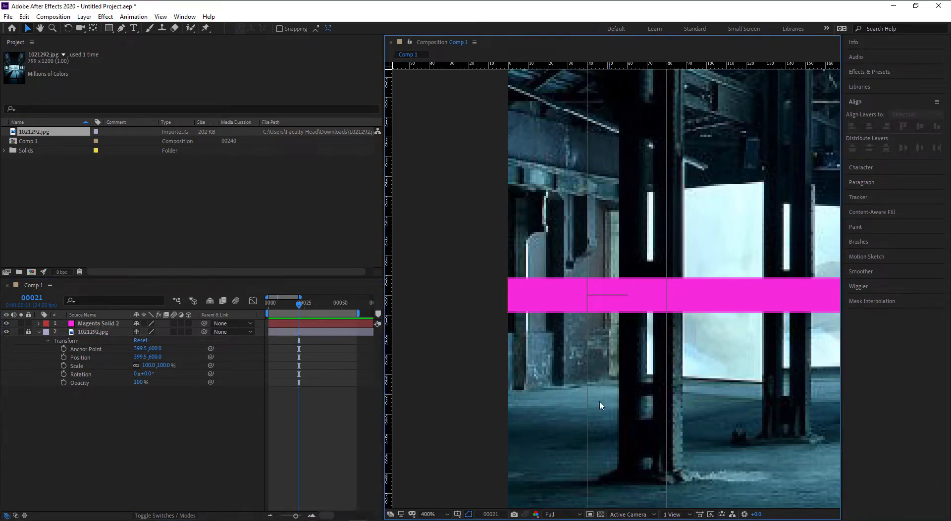
left_click_drag(584, 420, 553, 424)
left_click_drag(608, 302, 609, 287)
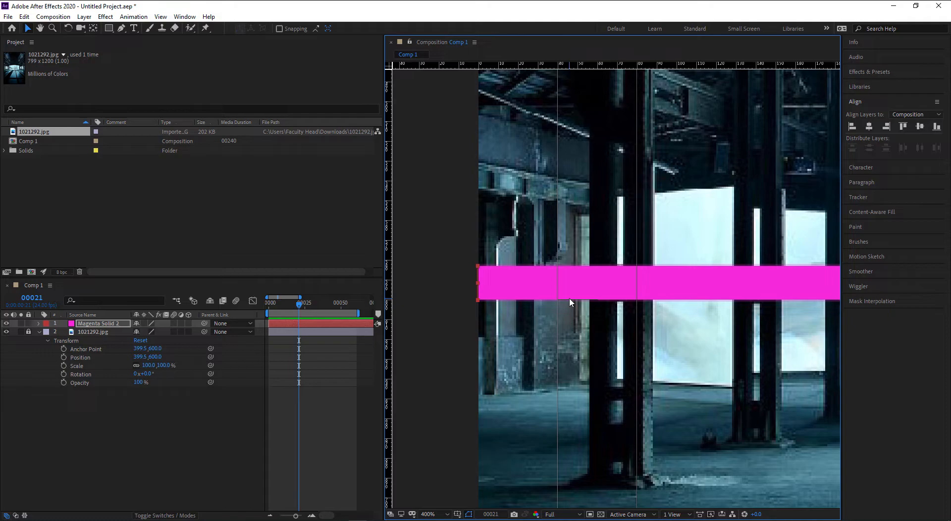
- Preview the composition, stopping at frame 00044
key("space")
left_click_drag(647, 323, 608, 307)
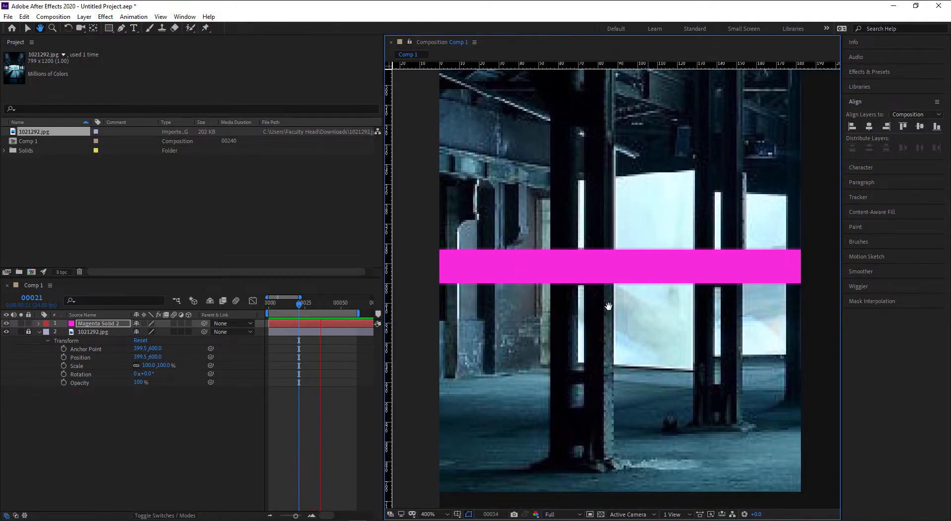
key("space")
- Duplicate Magenta Solid 2 and drag the copy down toward the photo's bottom edge
left_click(116, 322)
key("ctrl+d")
left_click_drag(569, 270, 571, 302)
left_click(453, 350)
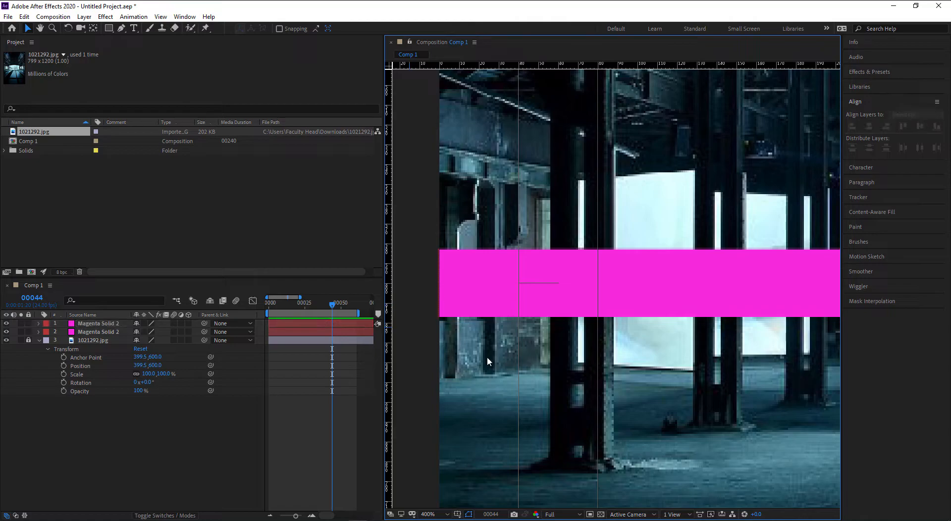
scroll(453, 350, "down", 5)
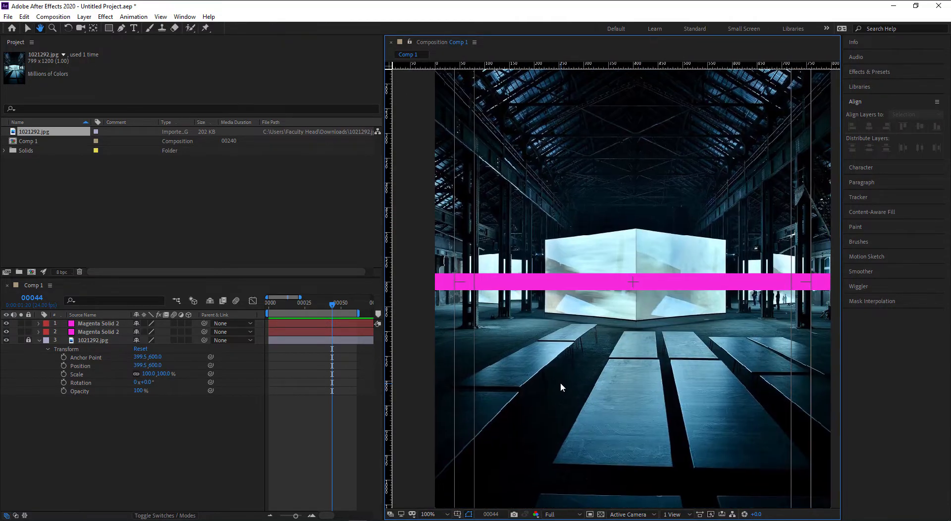
key("v")
left_click_drag(644, 296, 649, 464)
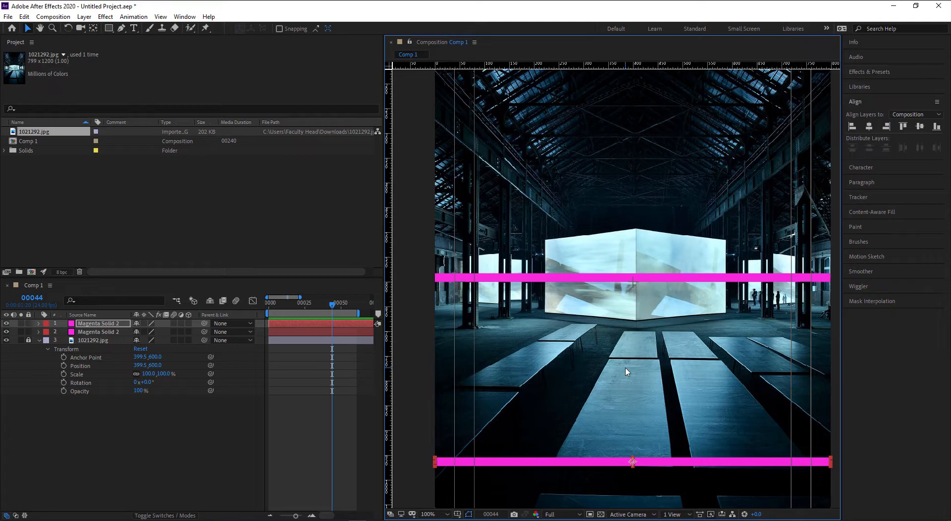
- Undo the bar moves so the copy sits back over the original across the middle
key("ctrl+z")
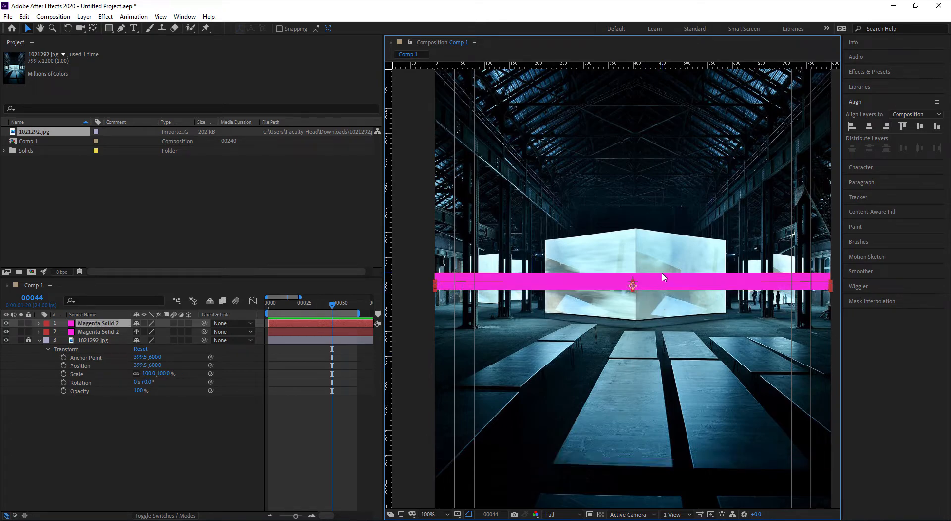
left_click(663, 276)
left_click_drag(664, 281, 663, 133)
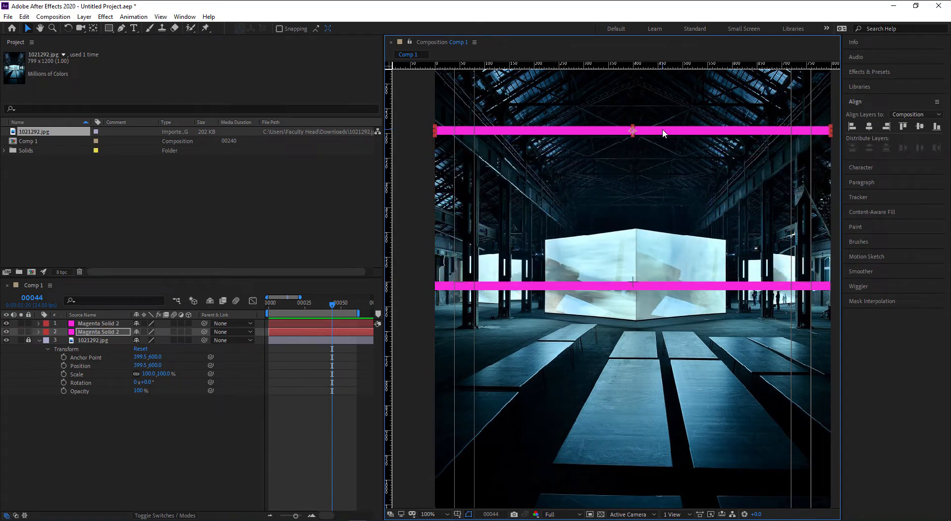
key("ctrl+z")
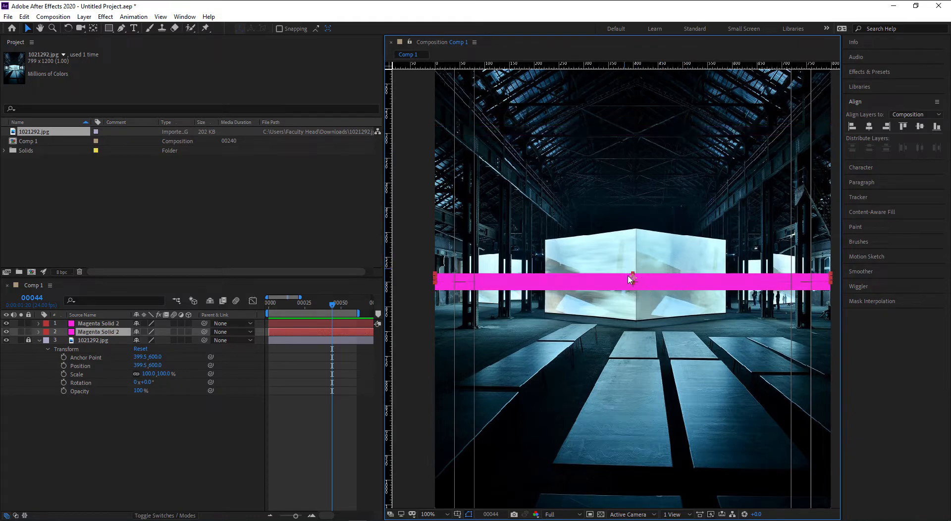
left_click(647, 314)
left_click_drag(647, 318, 627, 399)
scroll(637, 402, "down", 1)
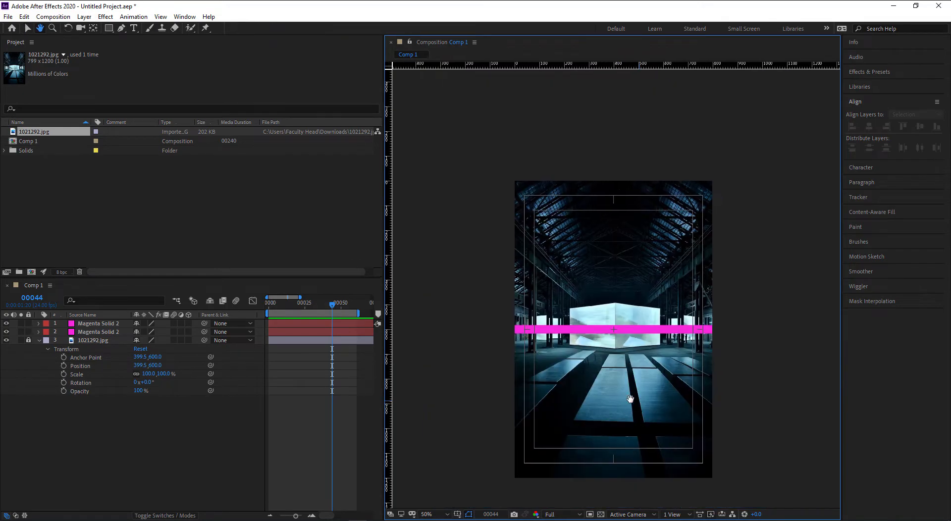
- Select both magenta solids, show only their Position, and move the playhead to frame 0
left_click(674, 331)
left_click_drag(766, 355, 654, 318)
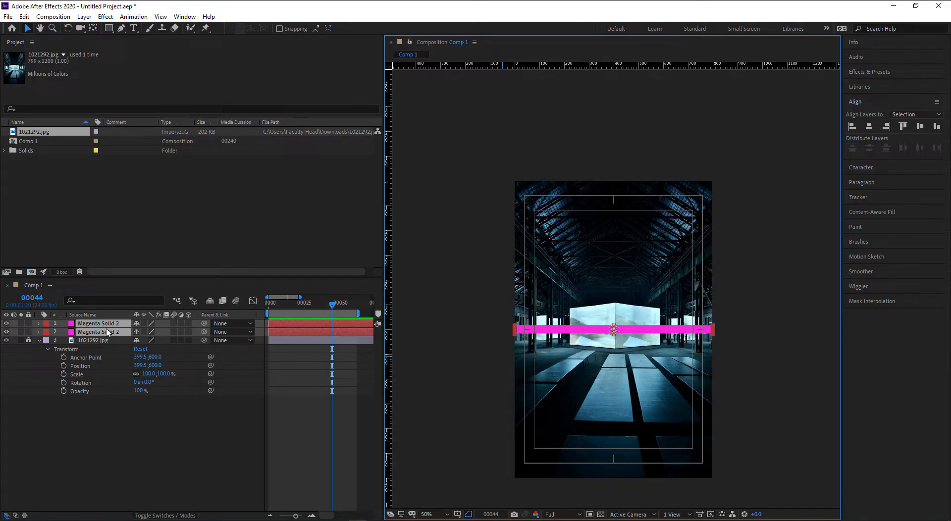
key("p")
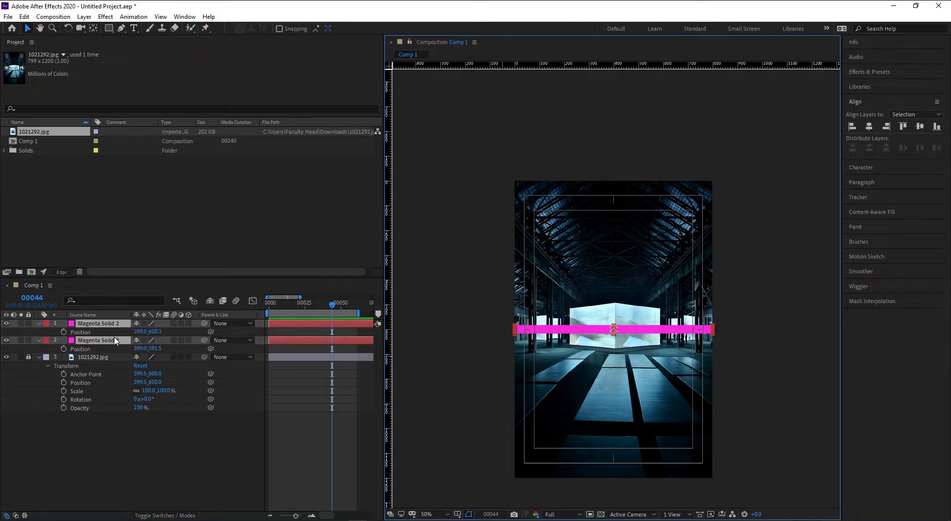
left_click_drag(298, 303, 234, 306)
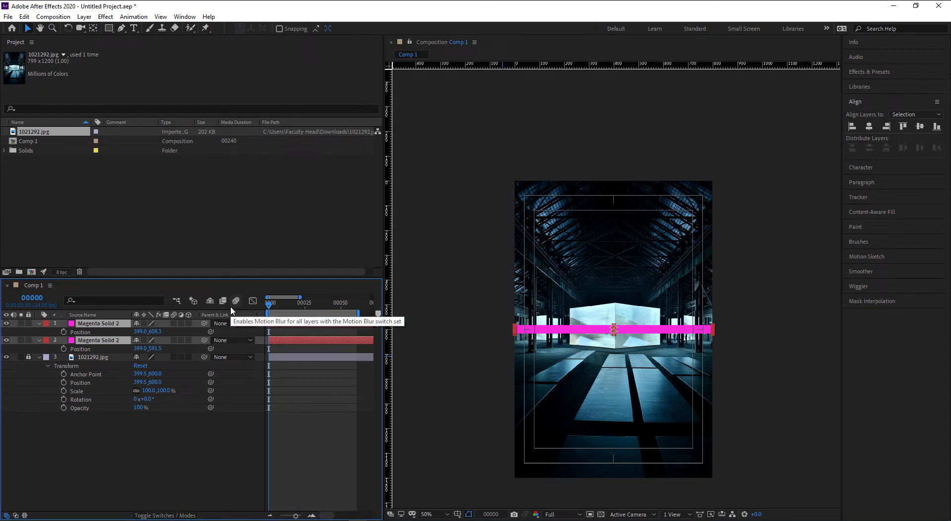
scroll(595, 347, "up", 2)
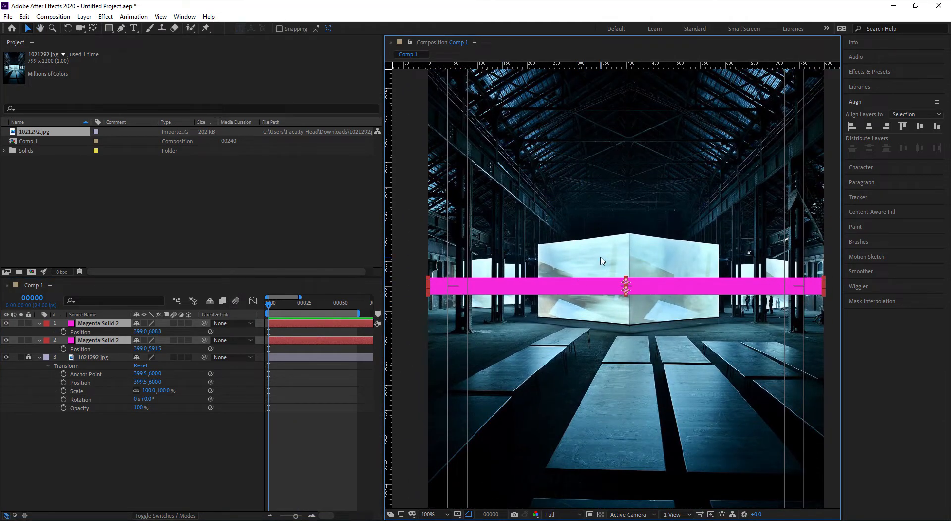
- Save the project and record Position keyframes for both magenta bars at frame 0
key("ctrl+s")
left_click(62, 332)
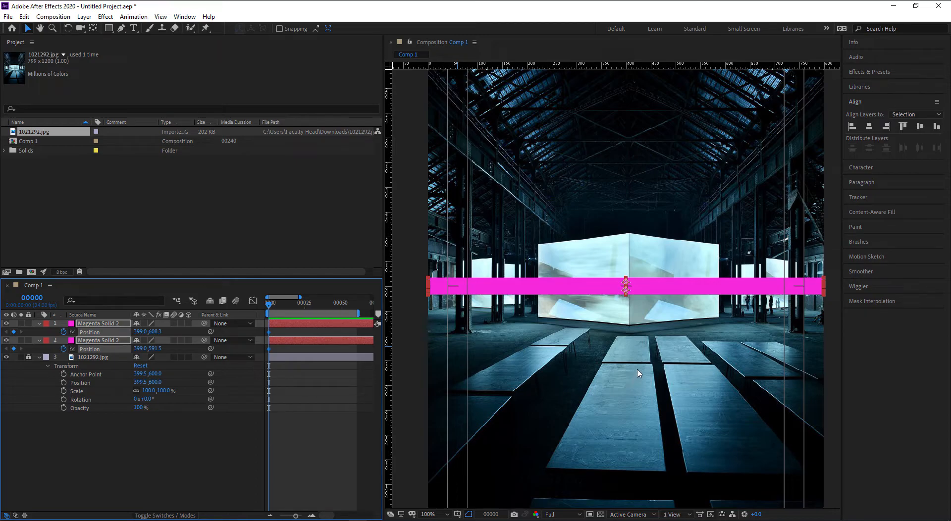
scroll(641, 161, "down", 2)
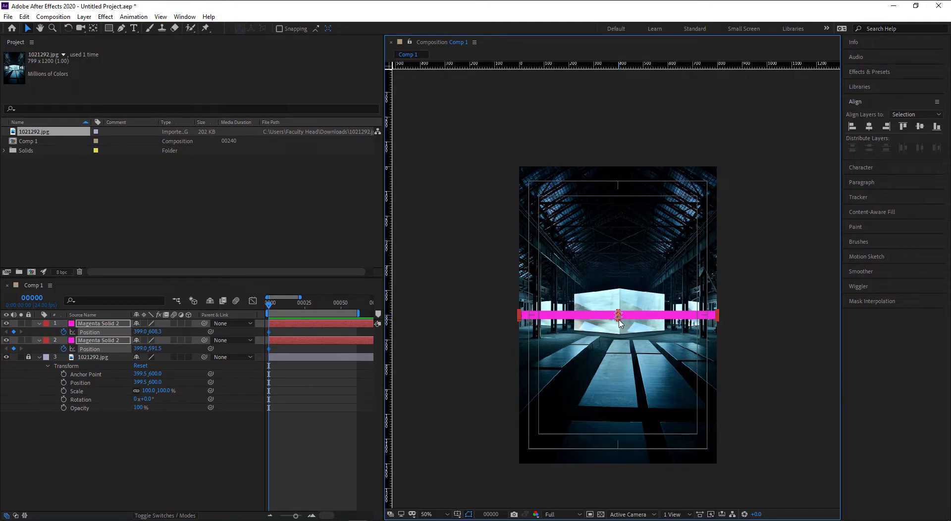
scroll(619, 322, "up", 1)
left_click_drag(621, 317, 628, 364)
left_click(224, 442)
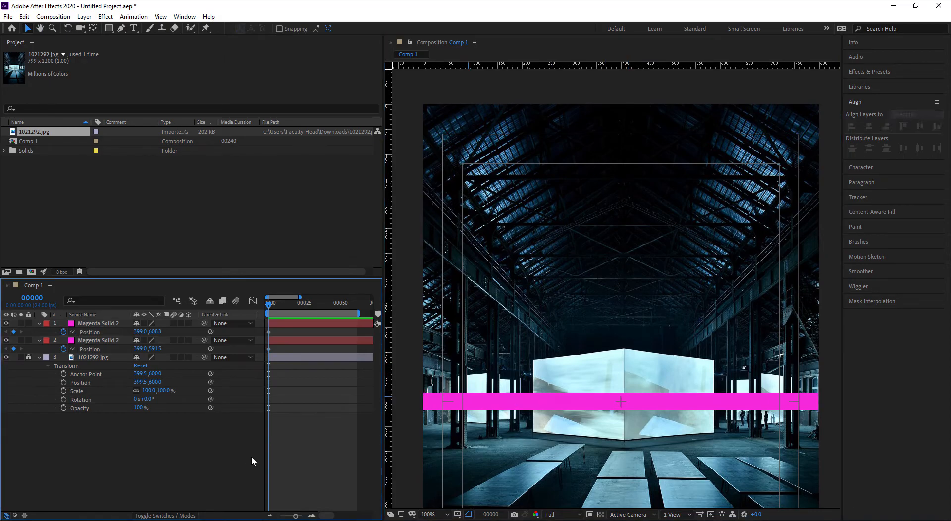
- Jump to frame 15 and add a Position keyframe on layer 1
left_click(32, 298)
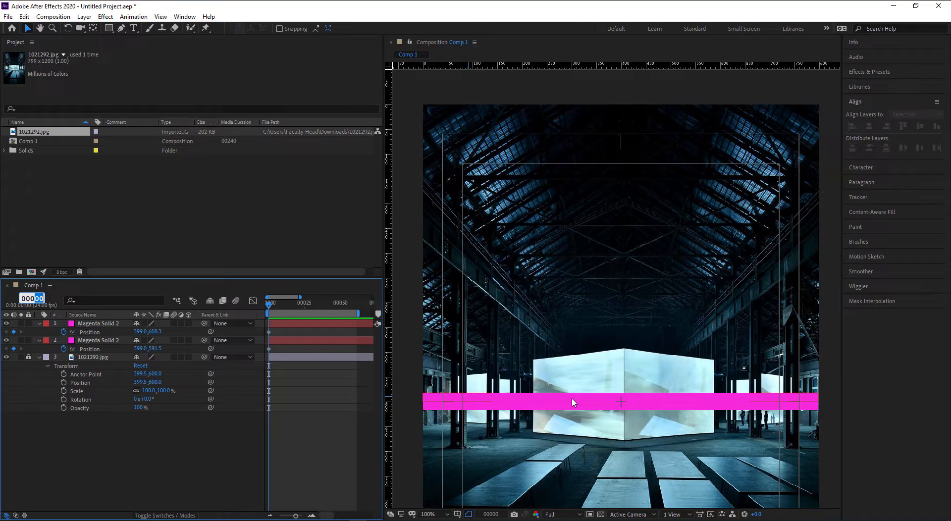
type("15")
key("Return")
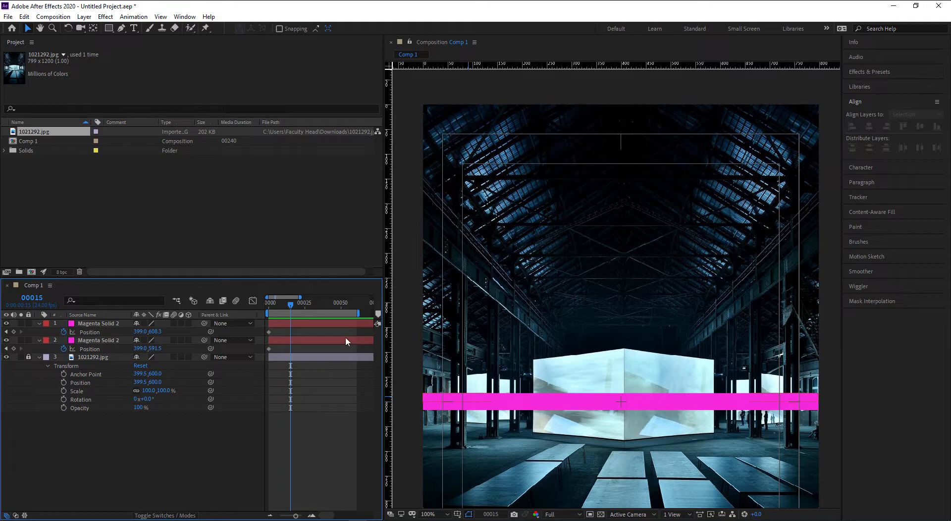
left_click(14, 331)
- Add Position keyframes at frame 15 and return to frame 0 with the magenta layers reordered
left_click(14, 348)
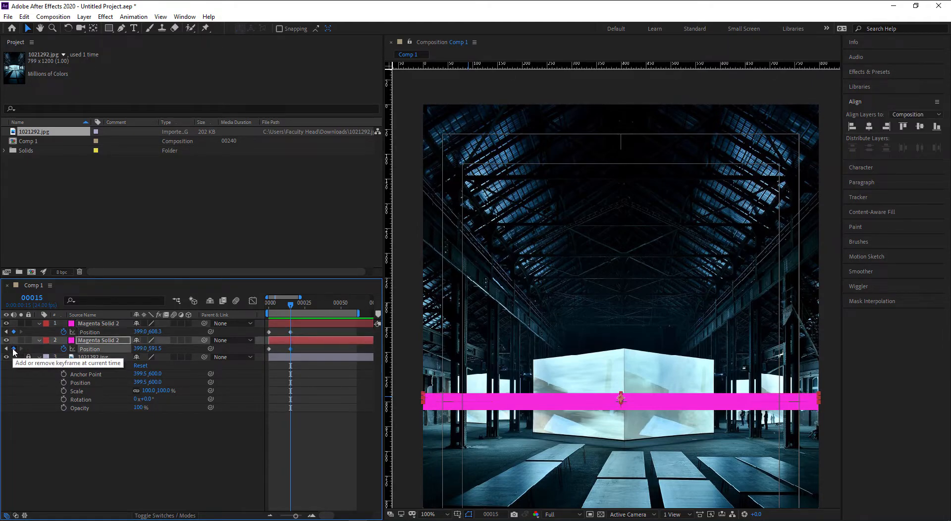
left_click(219, 451)
left_click_drag(290, 309, 263, 309)
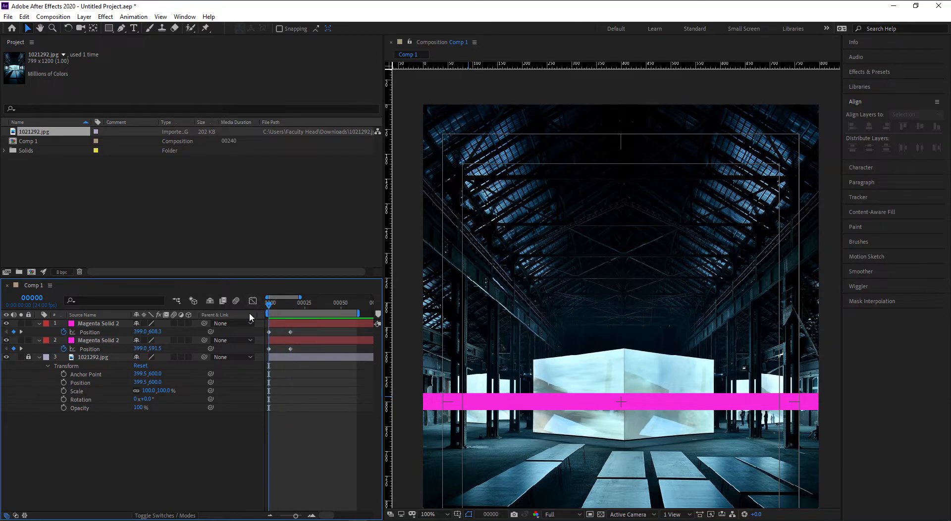
left_click(94, 324)
left_click_drag(100, 341, 95, 325)
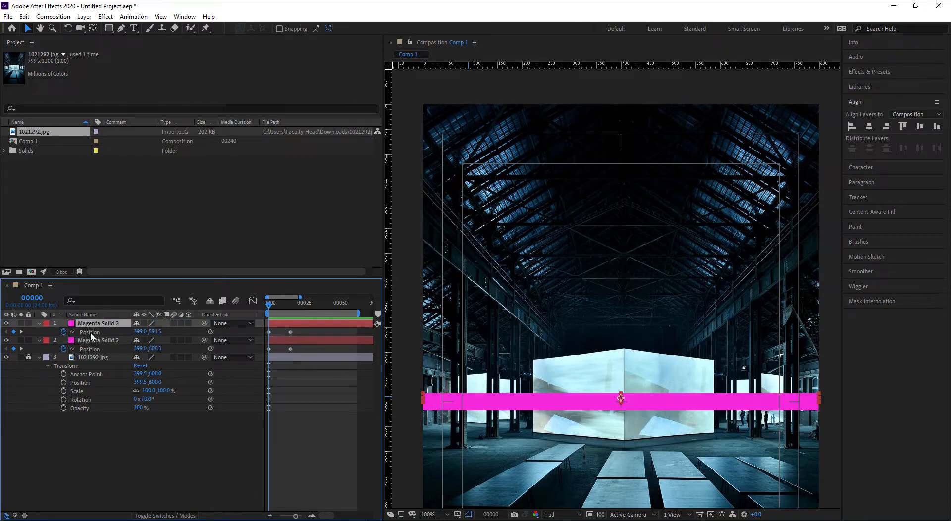
- Place one magenta bar above the photo (399.0,-22.5) and the other below it (399.0,1219.3)
left_click_drag(659, 403, 644, 79)
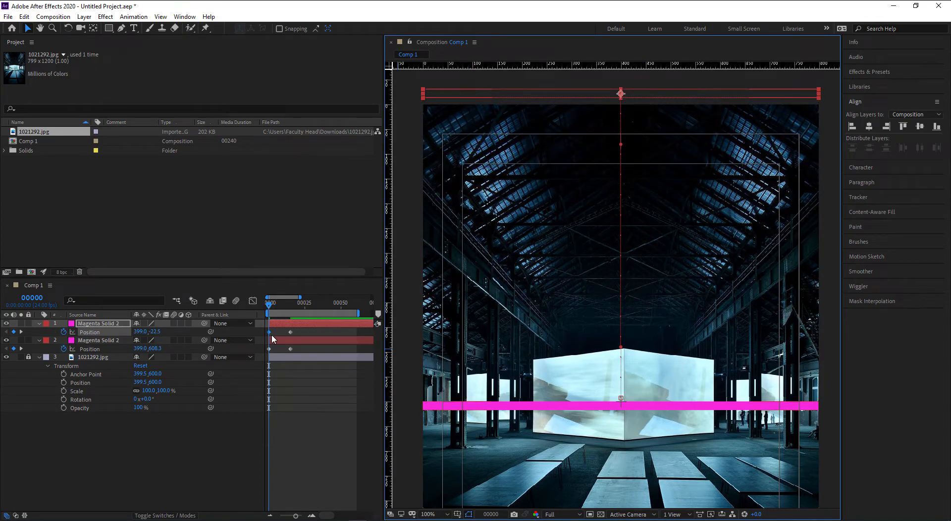
left_click_drag(636, 460, 625, 212)
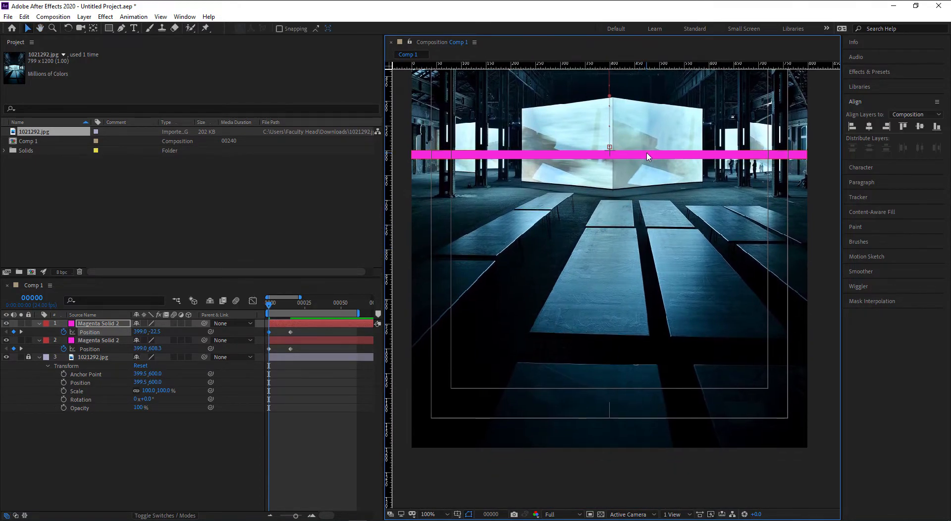
left_click(648, 156)
left_click_drag(662, 171, 669, 461)
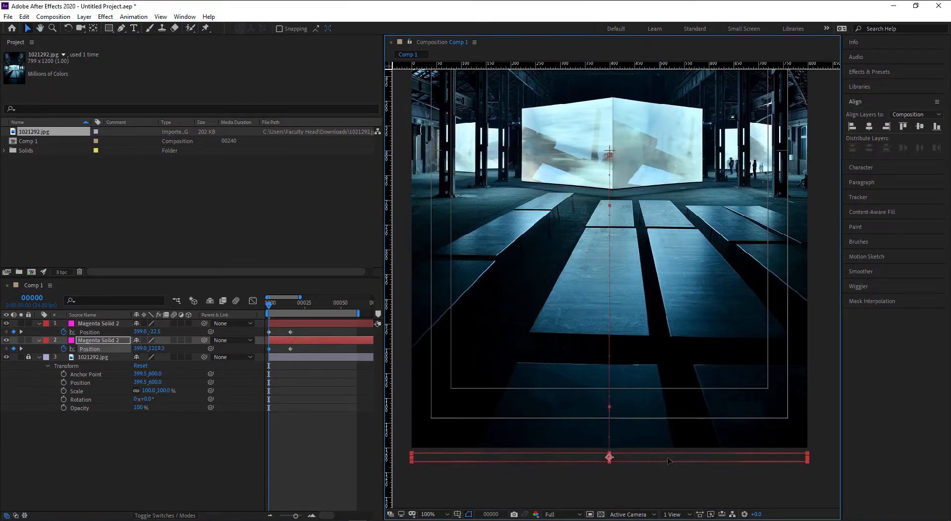
left_click(318, 463)
left_click_drag(271, 305, 291, 306)
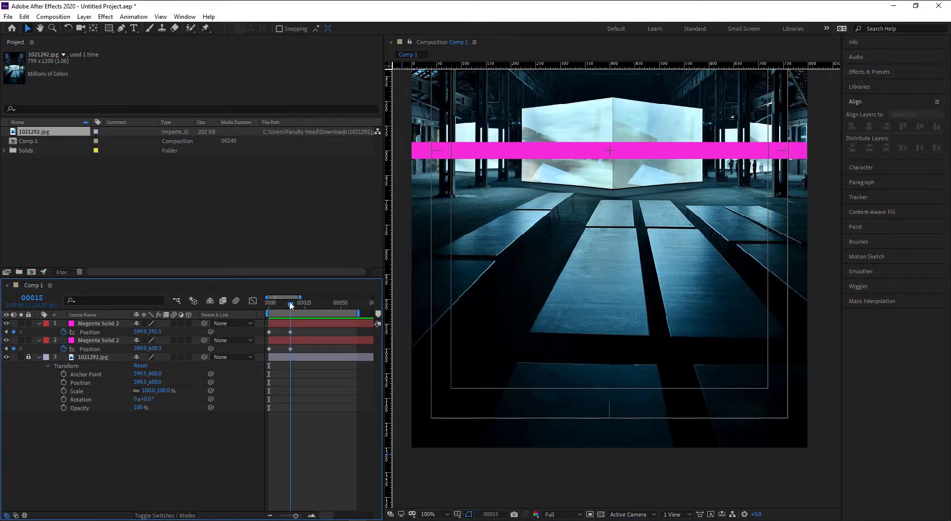
left_click_drag(291, 305, 308, 303)
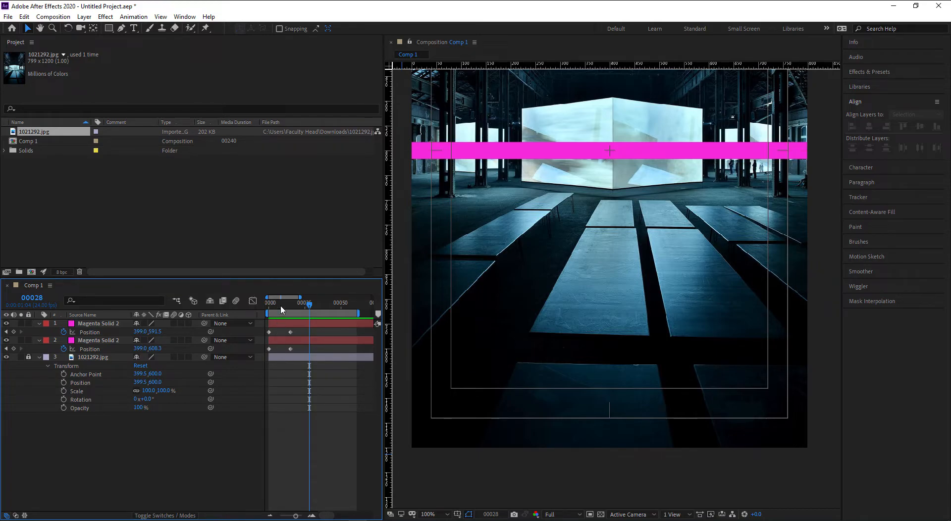
- Select the top magenta bar and set the current time to frame 30
mouse_move(270, 353)
left_click(275, 328)
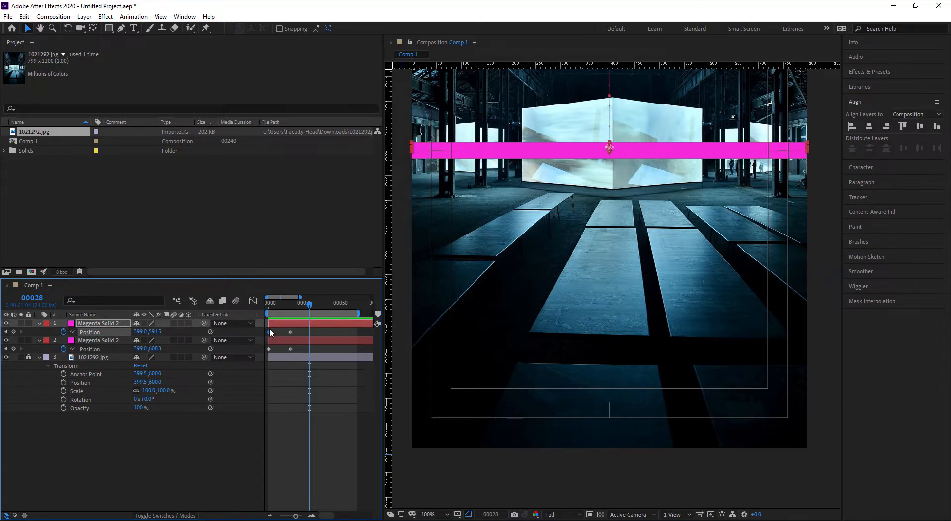
left_click_drag(660, 292, 640, 478)
left_click_drag(662, 371, 695, 470)
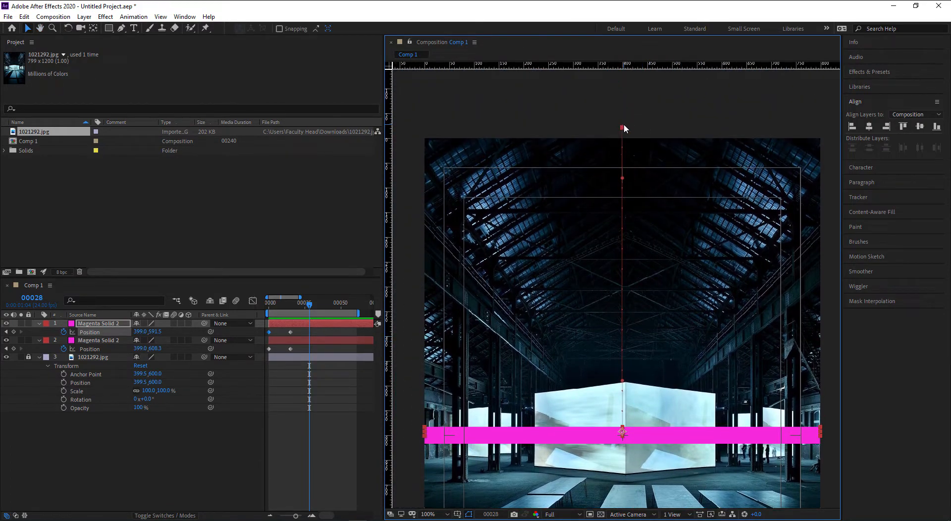
scroll(498, 374, "down", 2)
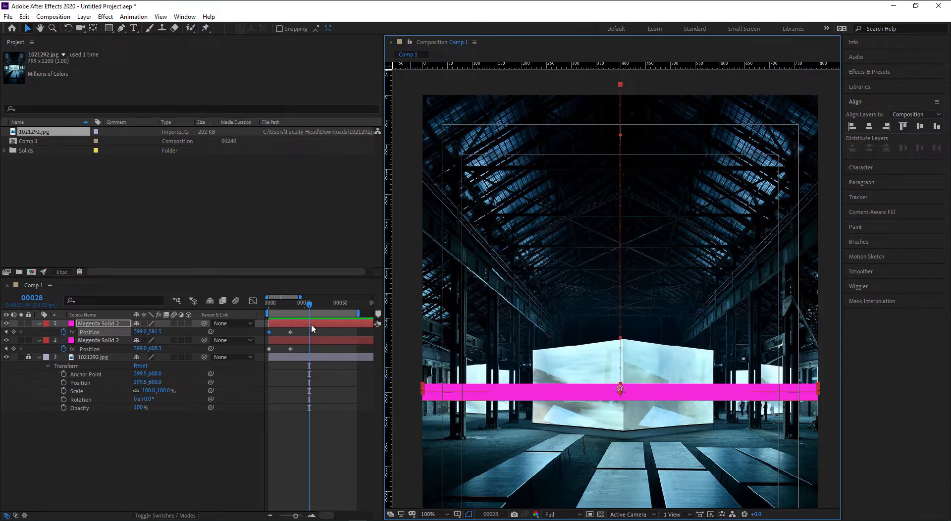
left_click(35, 297)
type("30")
key("Return")
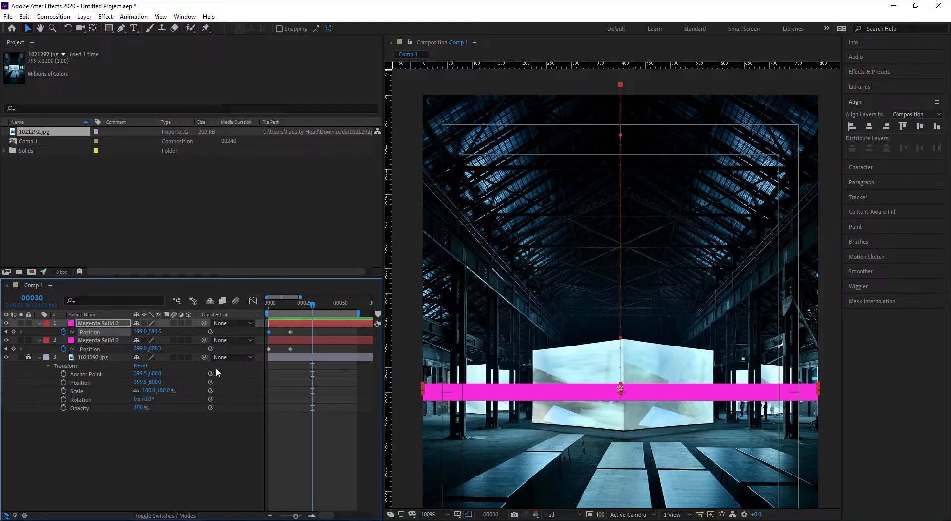
- Paste each bar's starting Position at frame 30, sending both back off-frame, then return to frame 0
left_click(278, 330)
left_click_drag(277, 330, 264, 336)
key("ctrl+v")
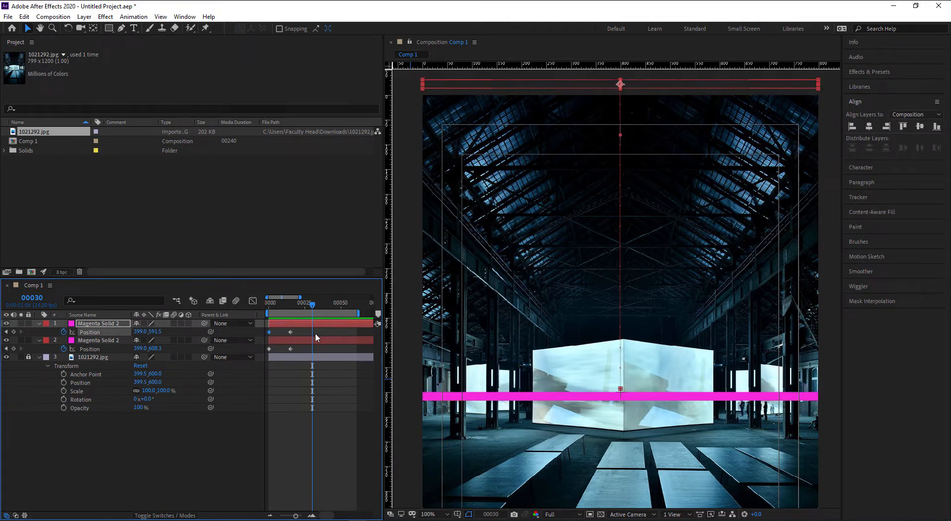
left_click(320, 364)
left_click(283, 352)
left_click(282, 352)
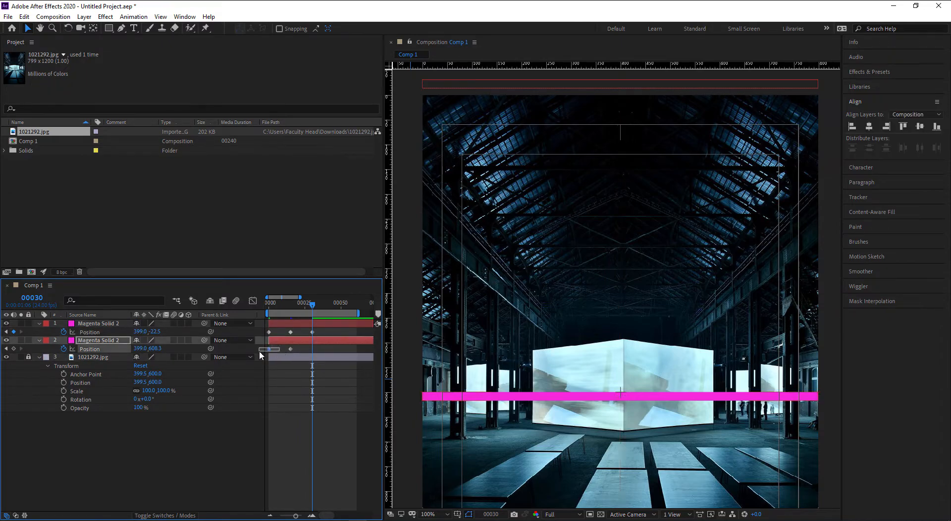
key("ctrl+v")
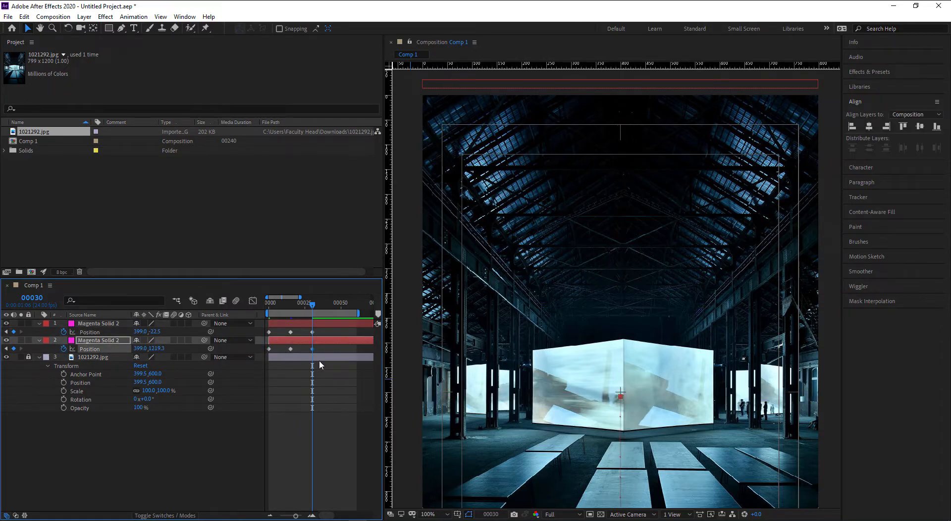
scroll(556, 380, "down", 2)
left_click(439, 366)
left_click_drag(312, 305, 268, 317)
- Preview the bar animation, then scrub to frame 15 and select the lower magenta bar layer
key("space")
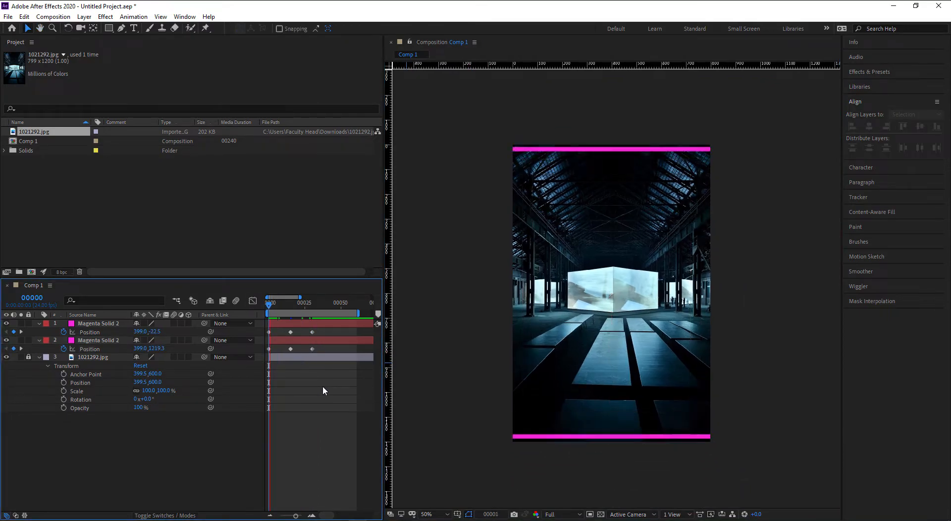
key("space")
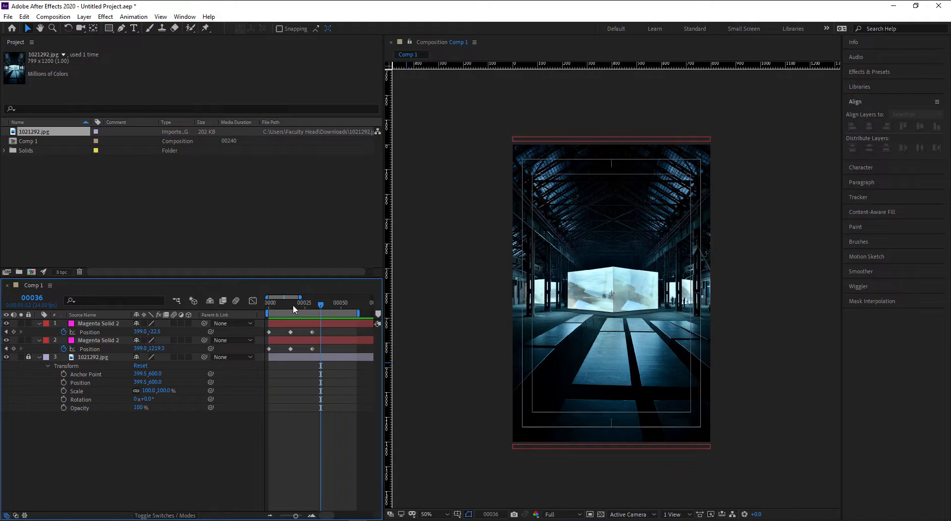
left_click_drag(267, 308, 294, 308)
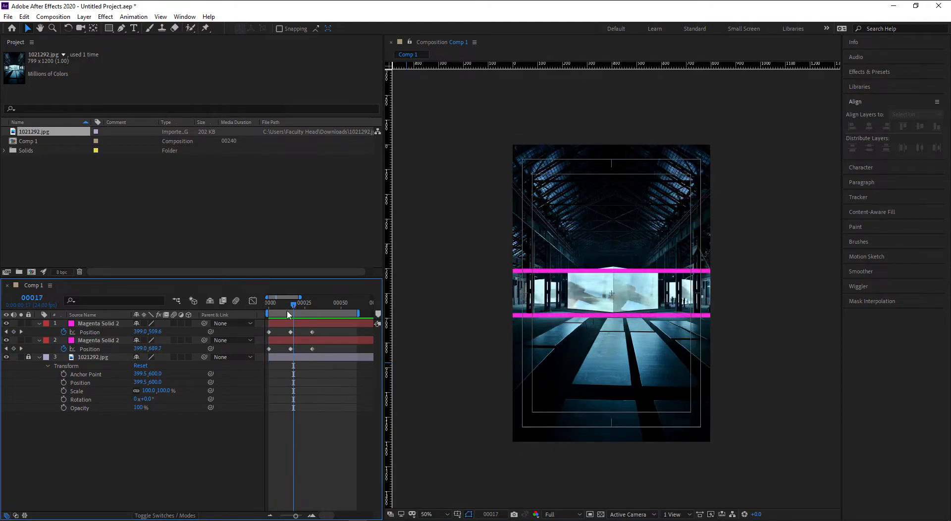
left_click(114, 349)
left_click(53, 17)
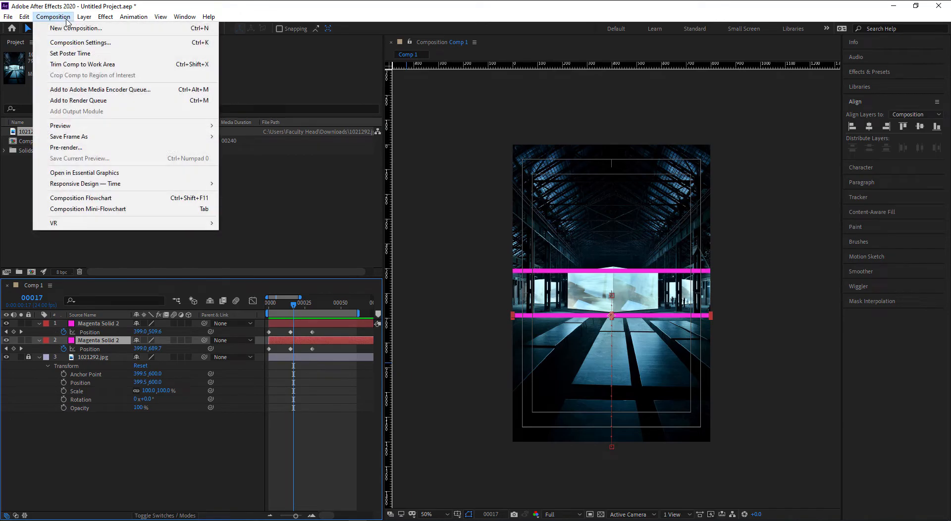
- Change the lower bar's solid colour to light blue 2AC4F7, making it Royal Blue Solid 1
left_click(110, 39)
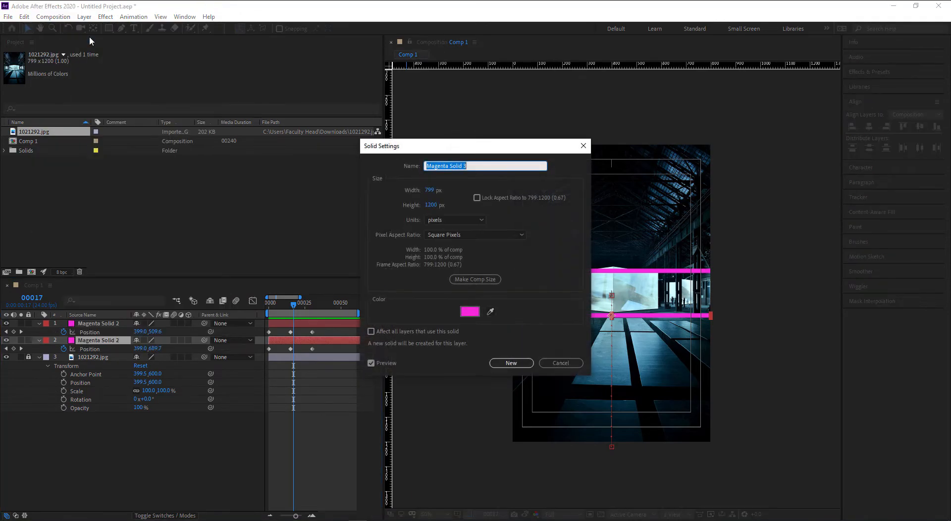
left_click(470, 311)
left_click_drag(253, 246, 253, 257)
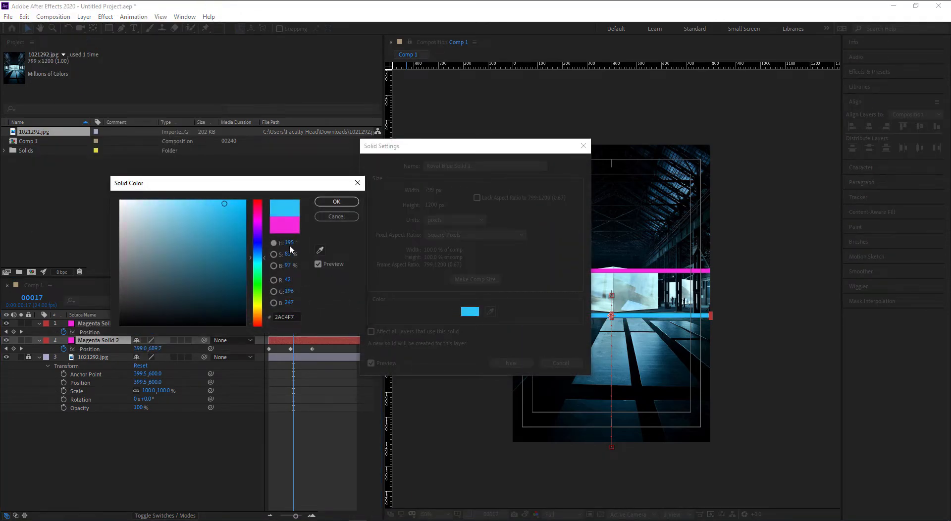
left_click(336, 202)
left_click(509, 363)
- Preview the animation from frame 0 with the new blue bar
left_click(348, 383)
left_click_drag(293, 305, 243, 305)
key("space")
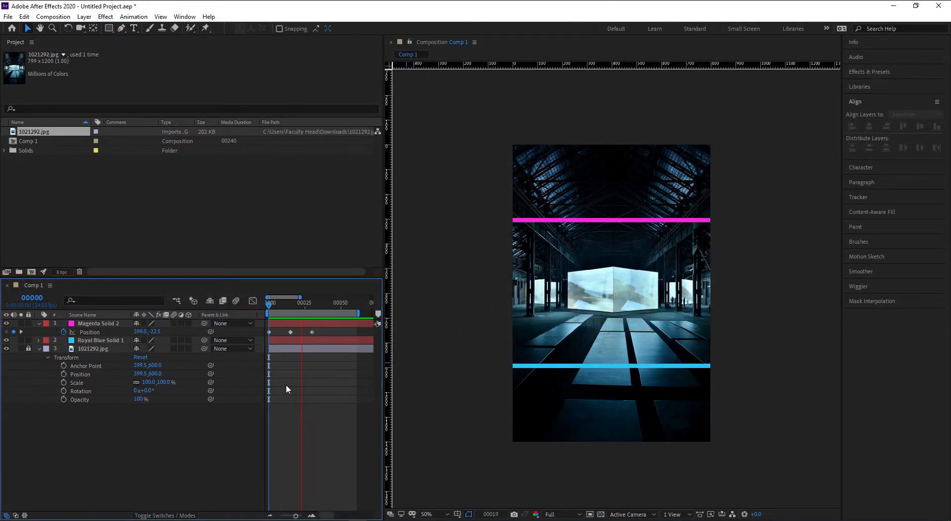
key("space")
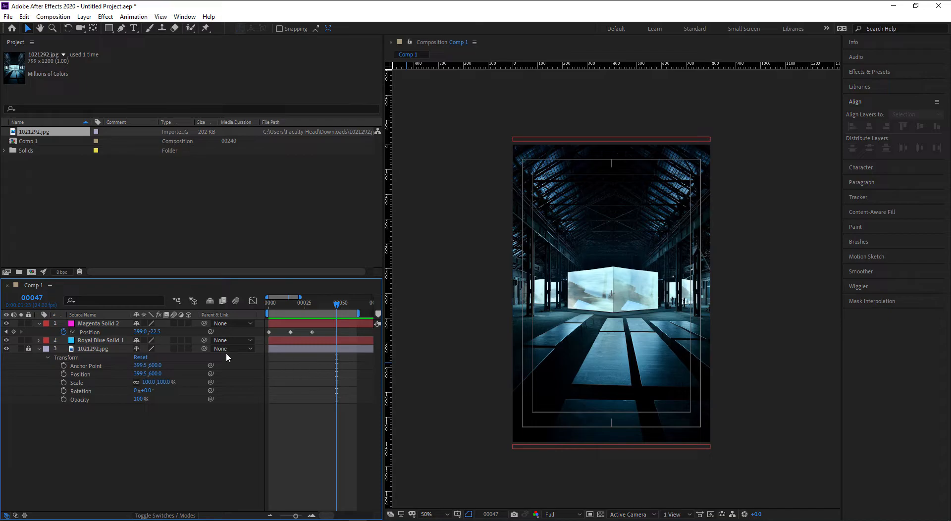
- Delete both bars' frame-30 Position keyframes and zoom the timeline in
left_click(93, 342)
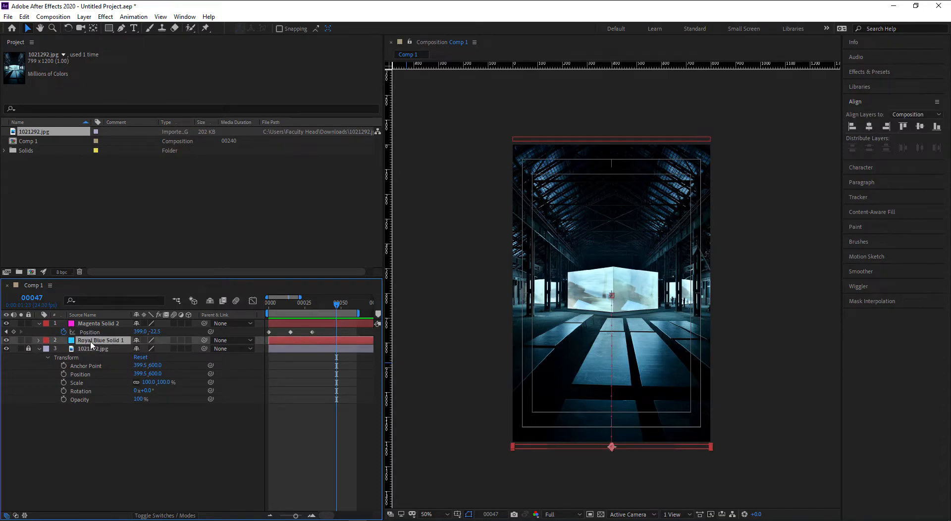
key("u")
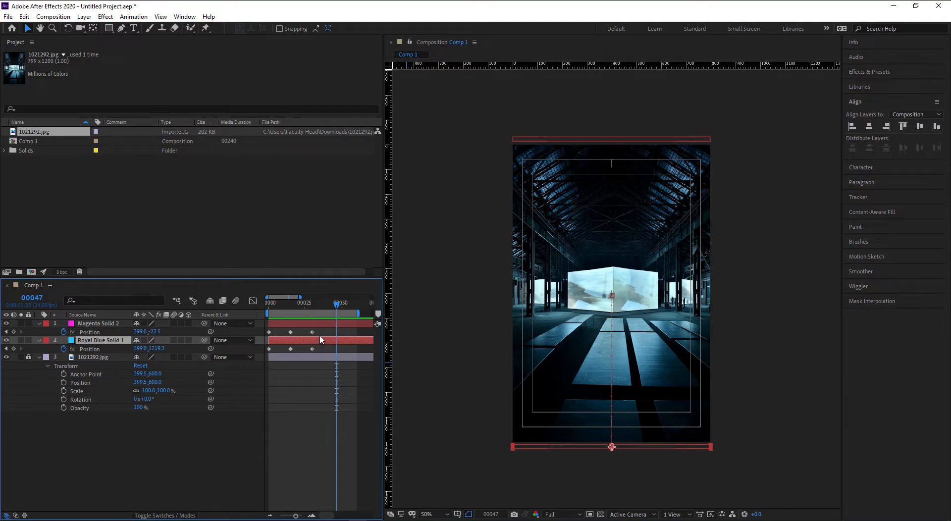
left_click_drag(320, 330, 307, 353)
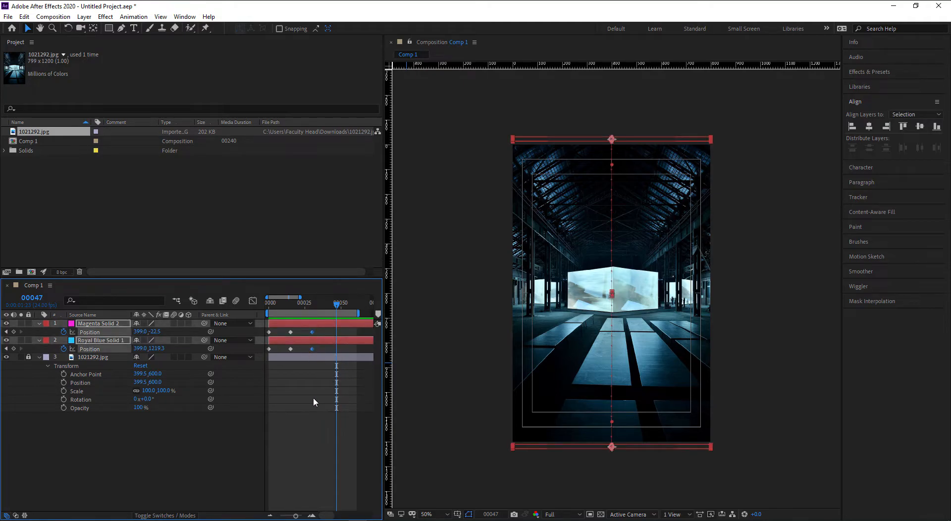
key("Delete")
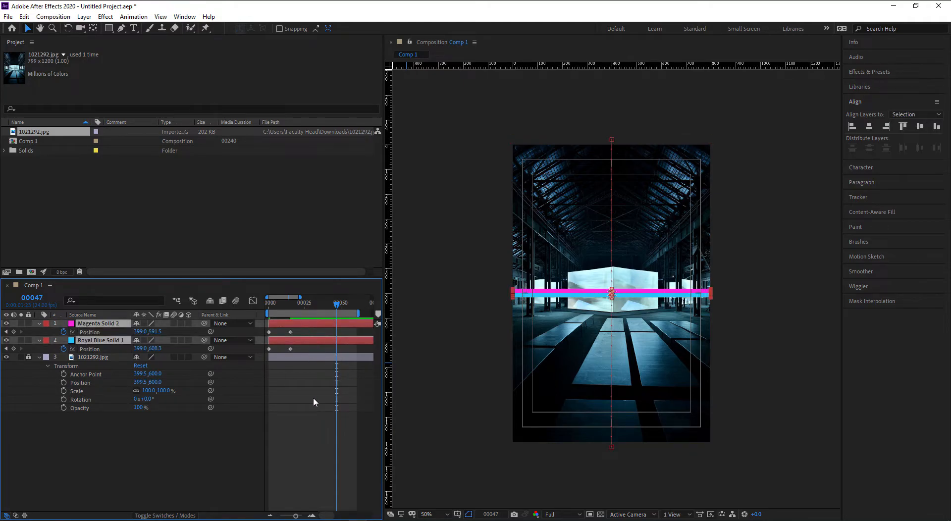
scroll(289, 372, "up", 4)
left_click_drag(284, 367, 514, 385)
- Scrub from frame 0 to review the bars moving inward
key("space")
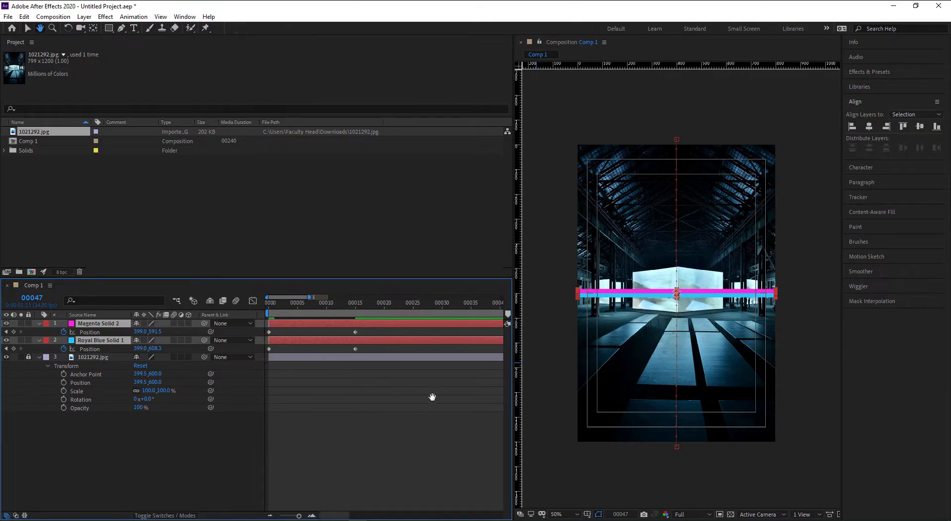
left_click(270, 307)
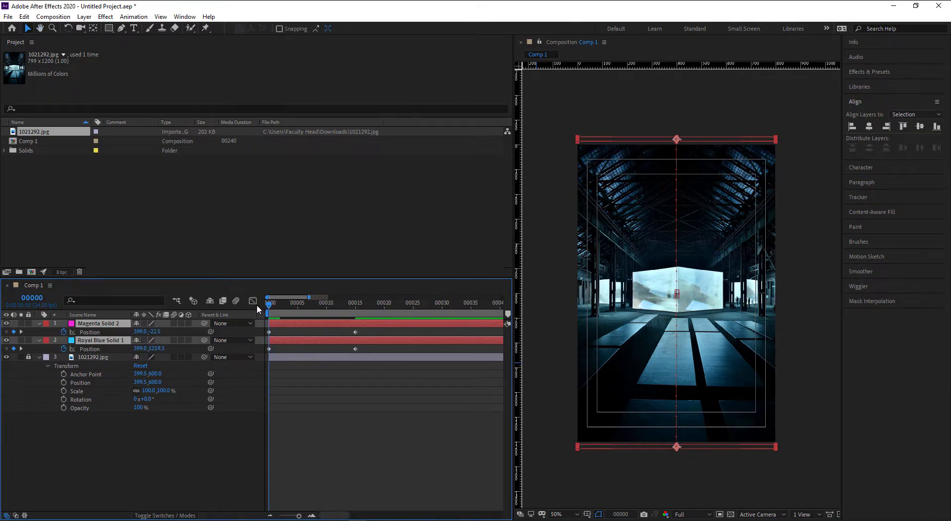
left_click_drag(273, 308, 287, 309)
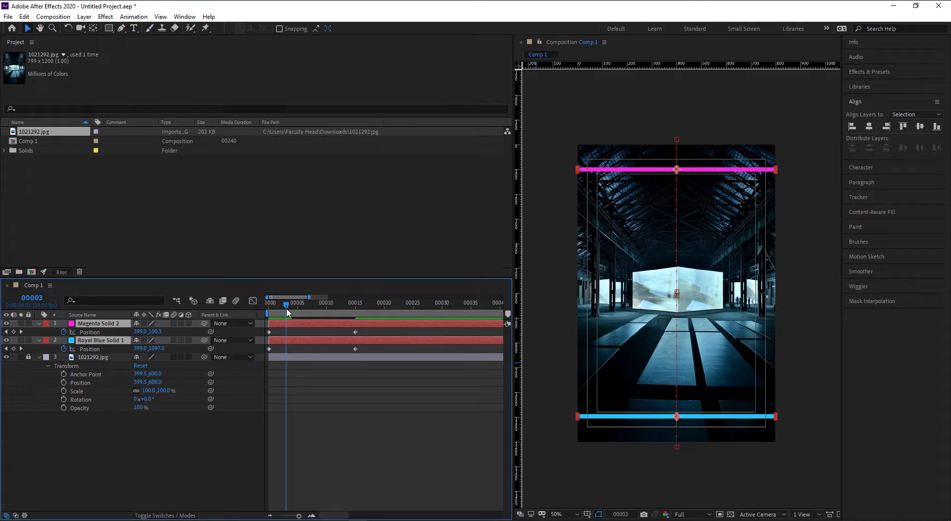
left_click_drag(287, 311, 355, 321)
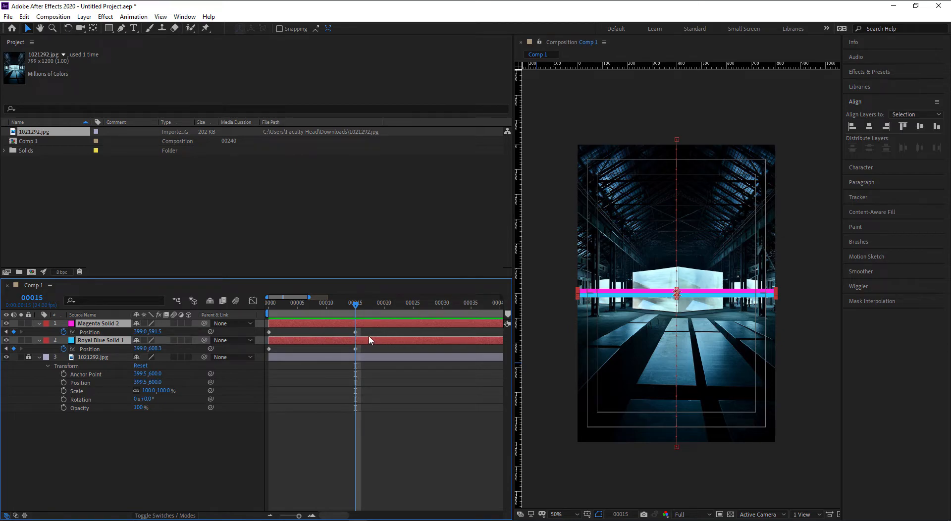
- Shift both bars' meeting Position keyframes from frame 15 to frame 25
left_click_drag(365, 328, 413, 350)
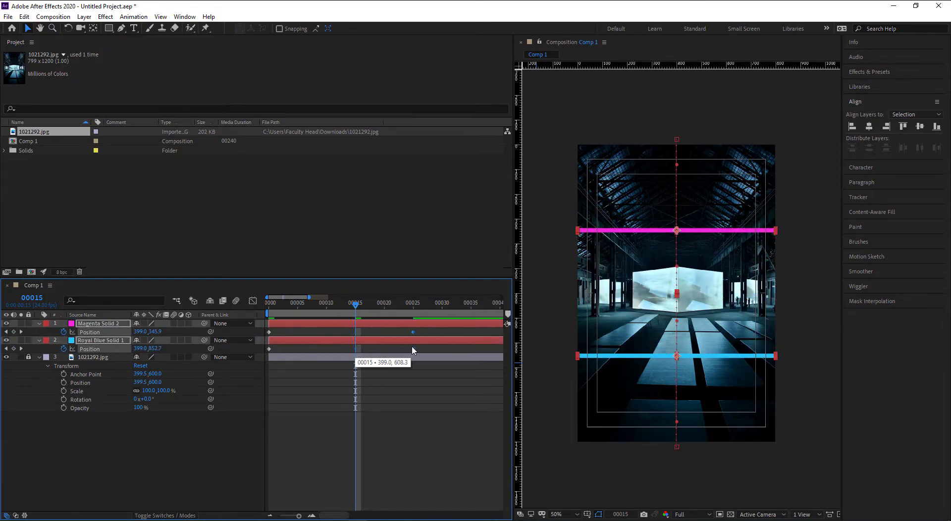
key("minus")
key("space")
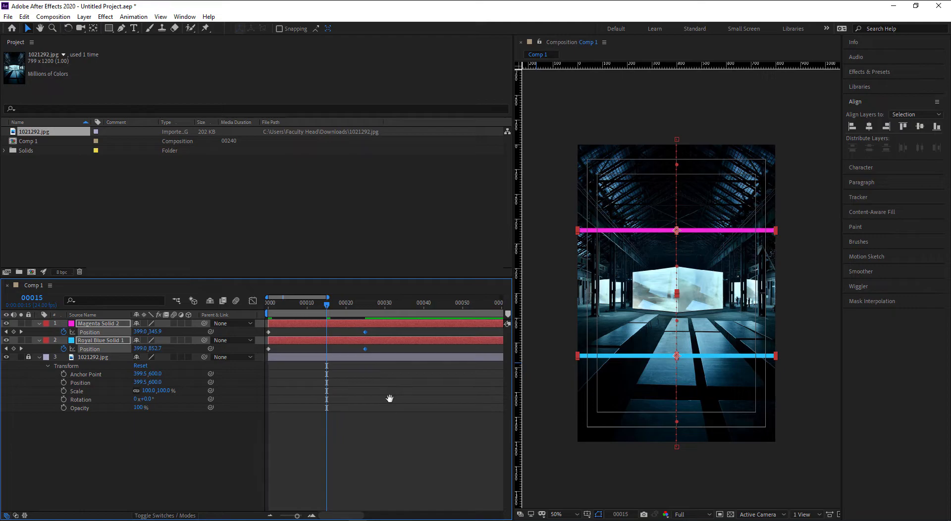
left_click_drag(389, 398, 372, 398)
key("minus")
key("space")
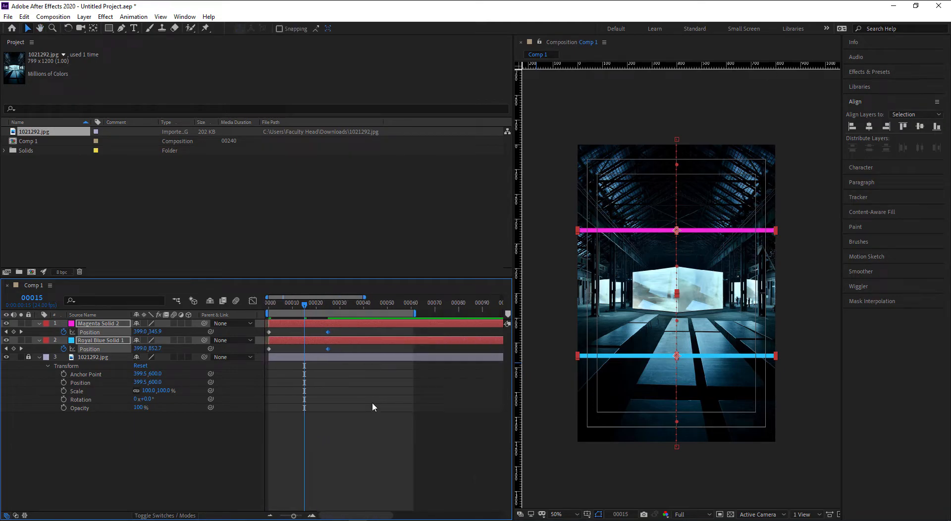
left_click_drag(304, 304, 327, 307)
key("equal")
key("equal")
key("equal")
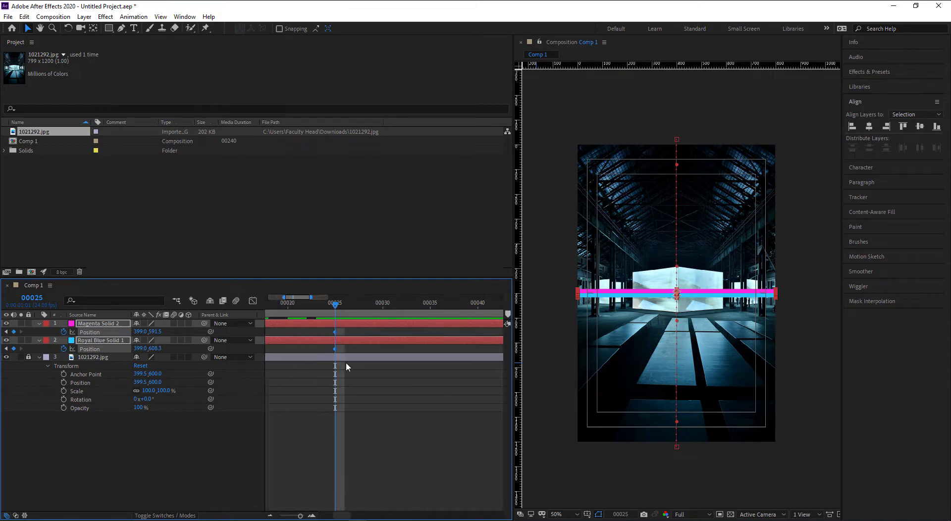
- Move the current time to frame 35 and select the magenta bar layer
left_click_drag(343, 308, 436, 323)
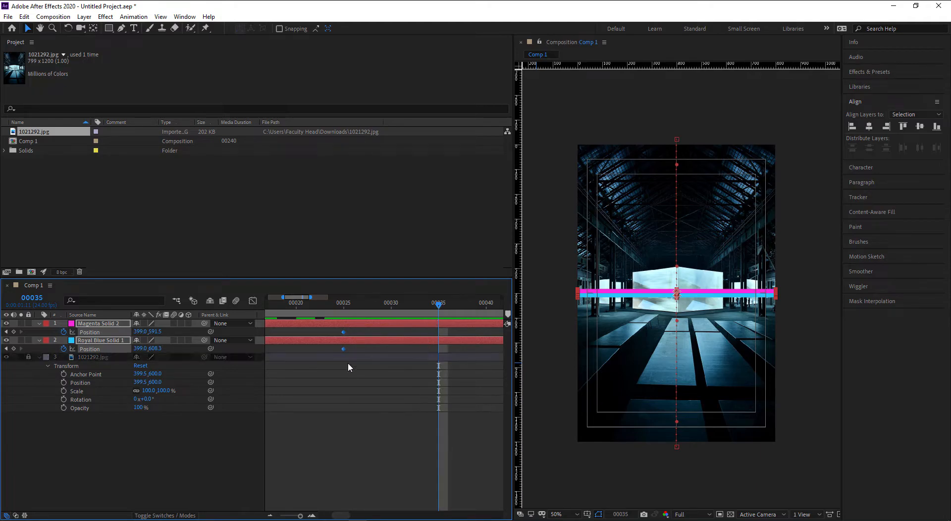
left_click(346, 388)
left_click(343, 331)
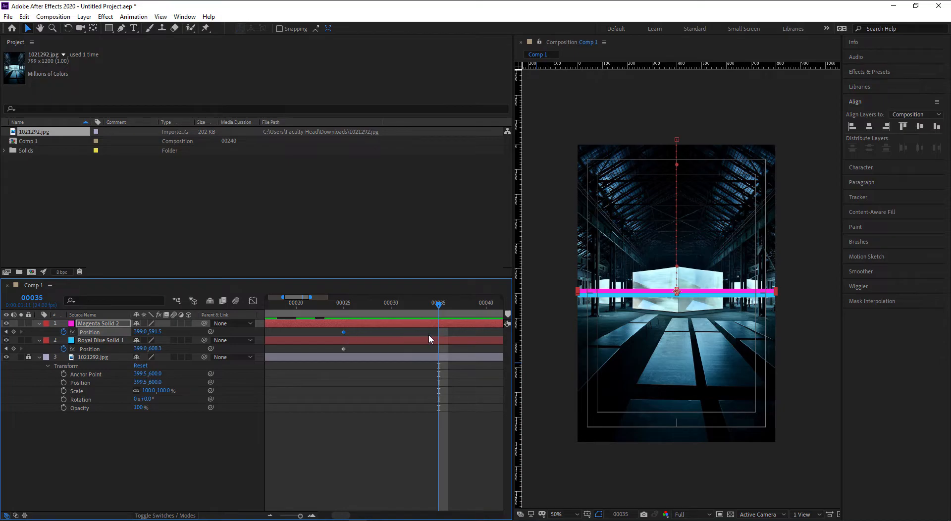
- Add Position keyframes for both bars at frame 35 and extend the work area toward frame 62
left_click(14, 331)
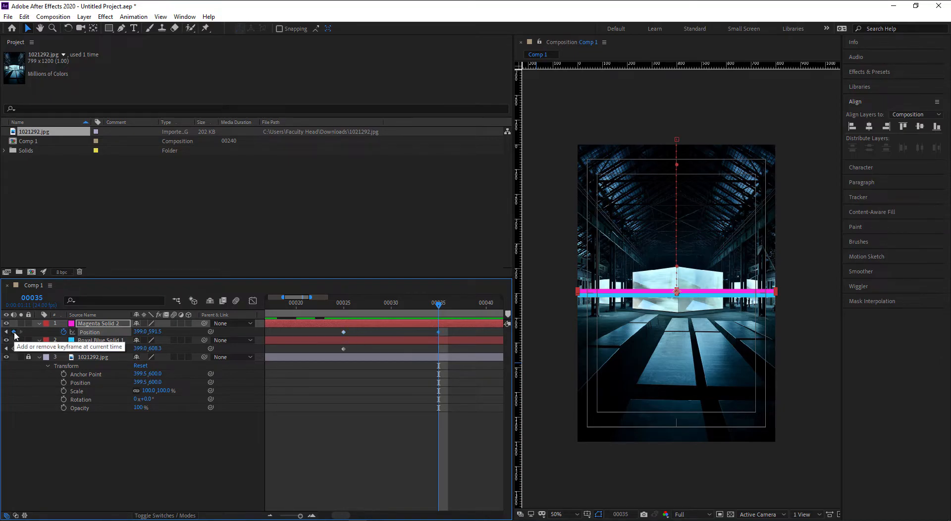
left_click(14, 349)
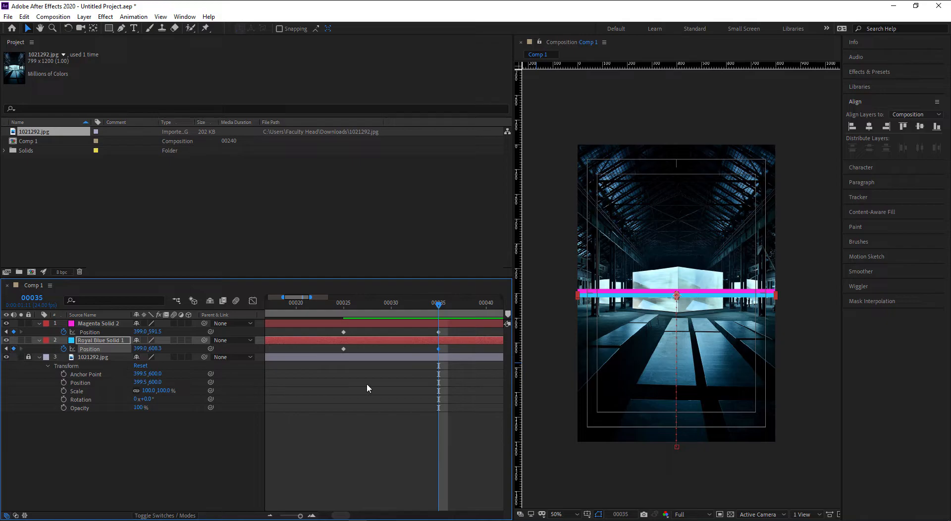
left_click_drag(343, 303, 437, 309)
scroll(418, 379, "down", 1)
key("space")
left_click_drag(420, 381, 355, 406)
scroll(358, 405, "down", 1)
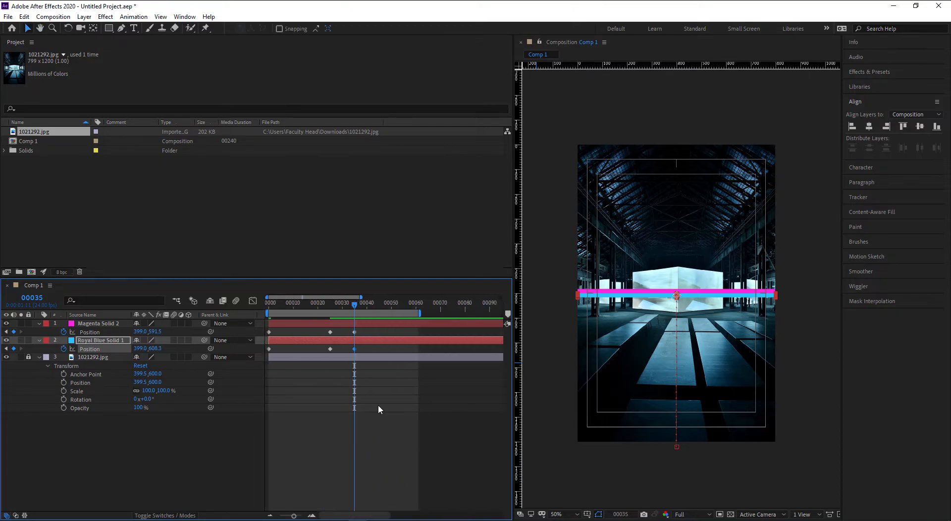
left_click_drag(421, 315, 459, 317)
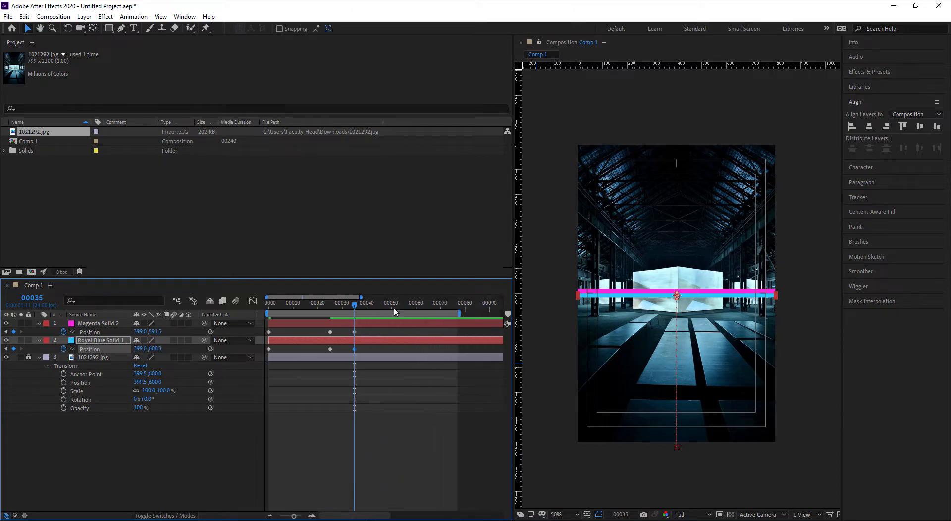
left_click_drag(354, 303, 420, 310)
- Paste each bar's starting Position at frame 62 so both exit off-frame, then preview
left_click(269, 332)
key("ctrl+v")
left_click(269, 349)
key("ctrl+v")
left_click(362, 445)
key("space")
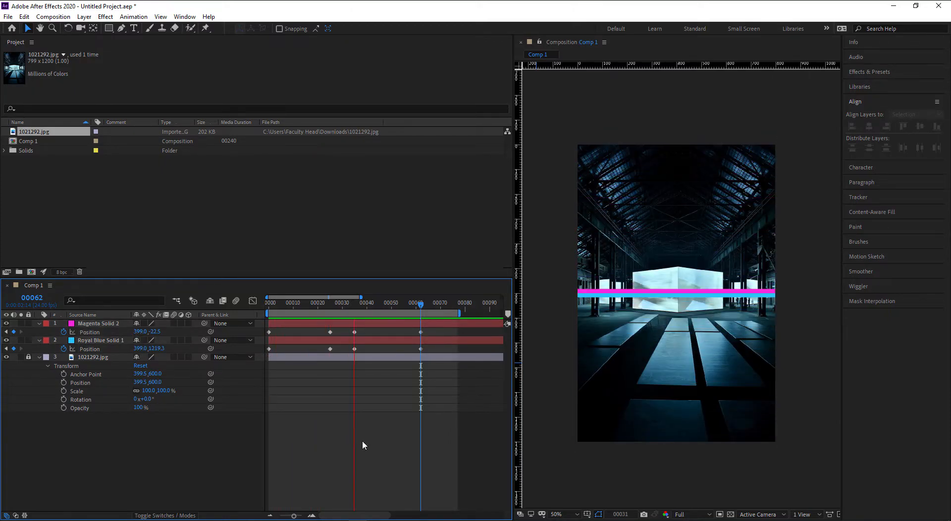
- Stop the preview and marquee-select all eight Position keyframes of both bars
key("space")
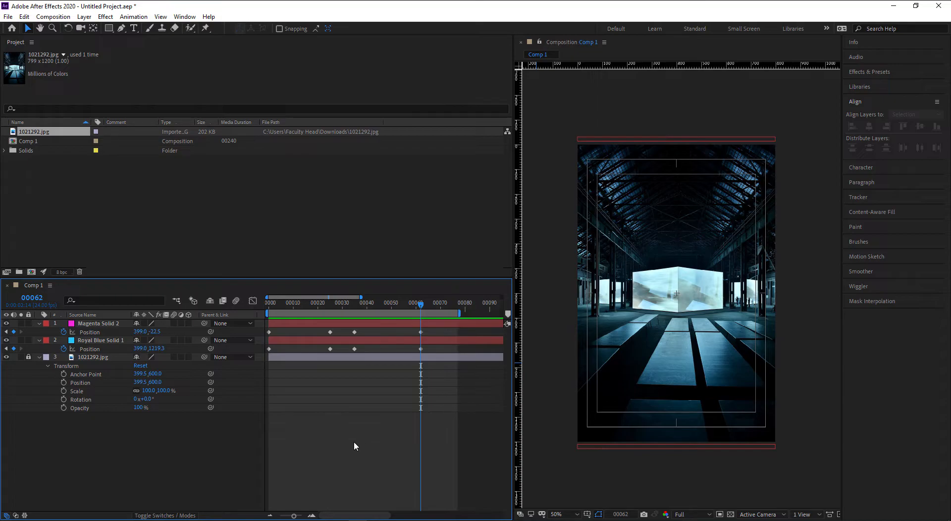
left_click_drag(426, 328, 266, 365)
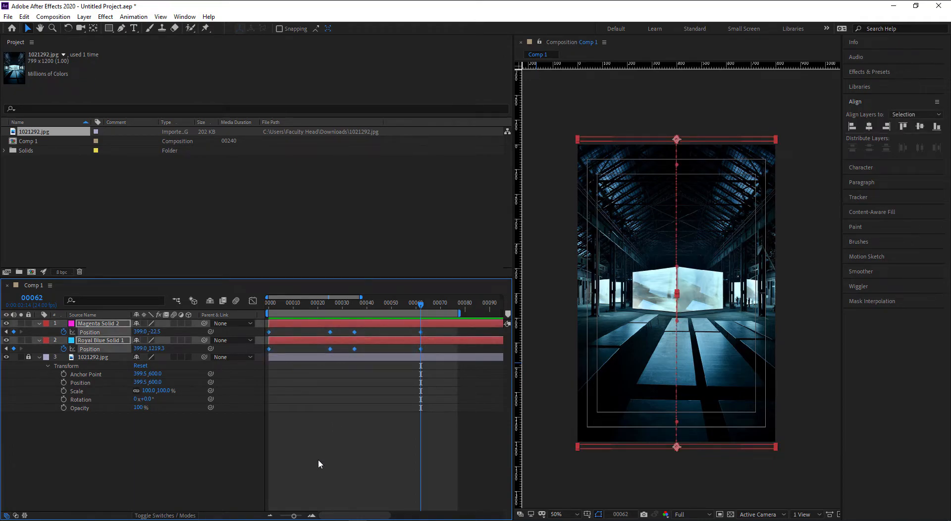
left_click_drag(433, 329, 265, 354)
- Apply Easy Ease to all eight selected Position keyframes and preview the smoother motion
right_click(270, 350)
mouse_move(304, 474)
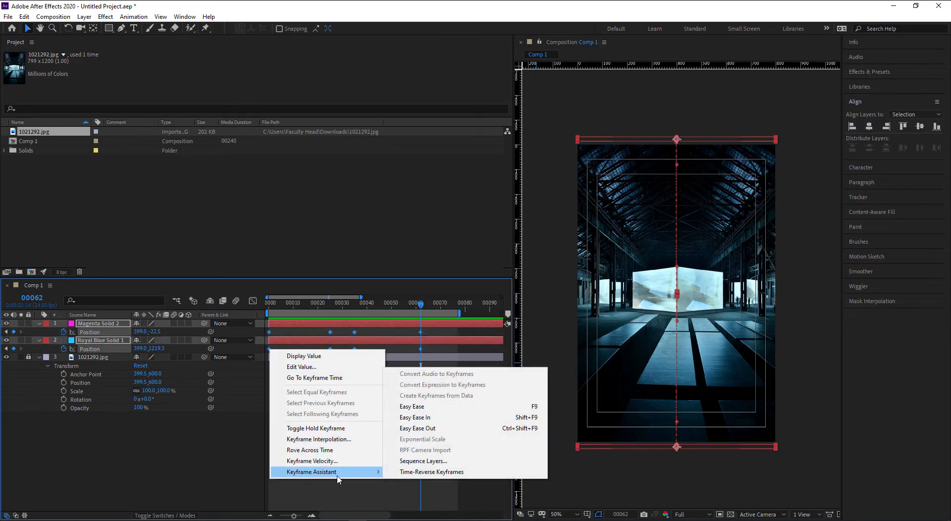
left_click(443, 409)
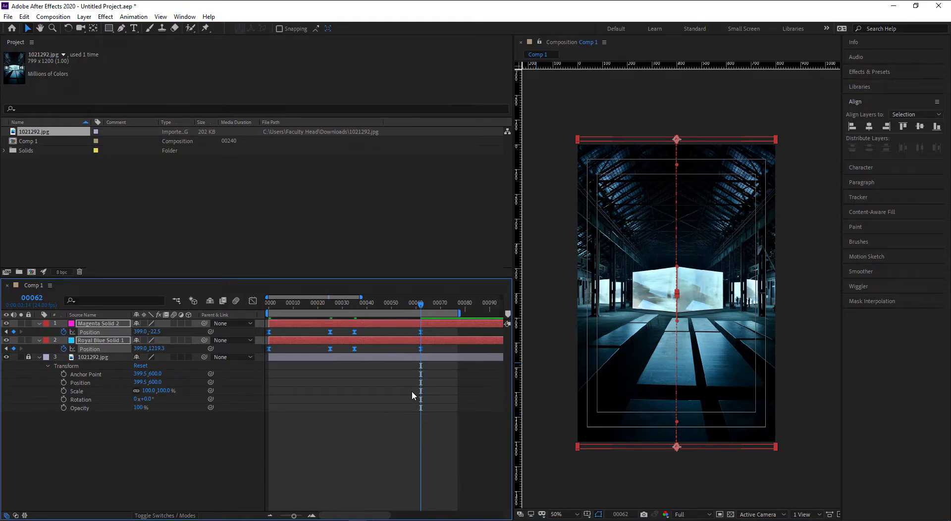
left_click(408, 377)
key("space")
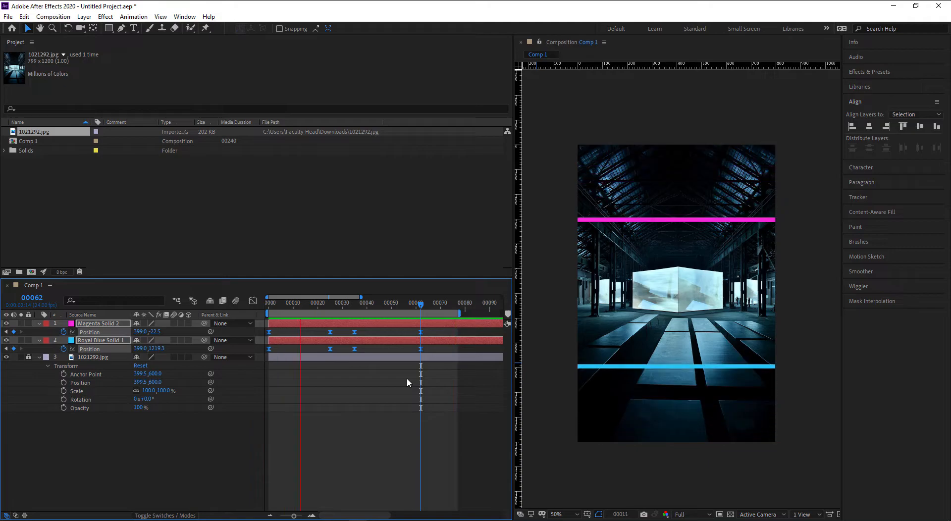
- Select both bars' Position keyframes and display their speed graph in the Graph Editor
key("space")
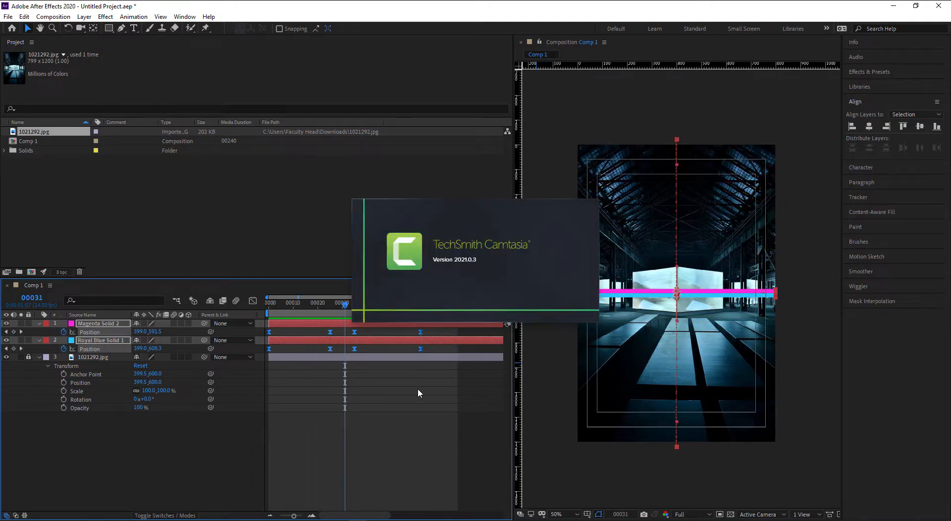
left_click(401, 382)
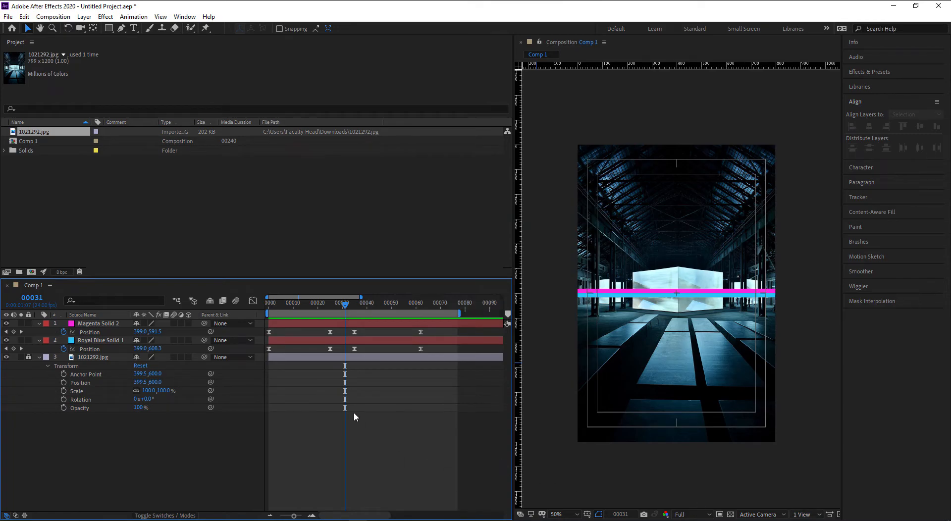
left_click_drag(431, 330, 265, 352)
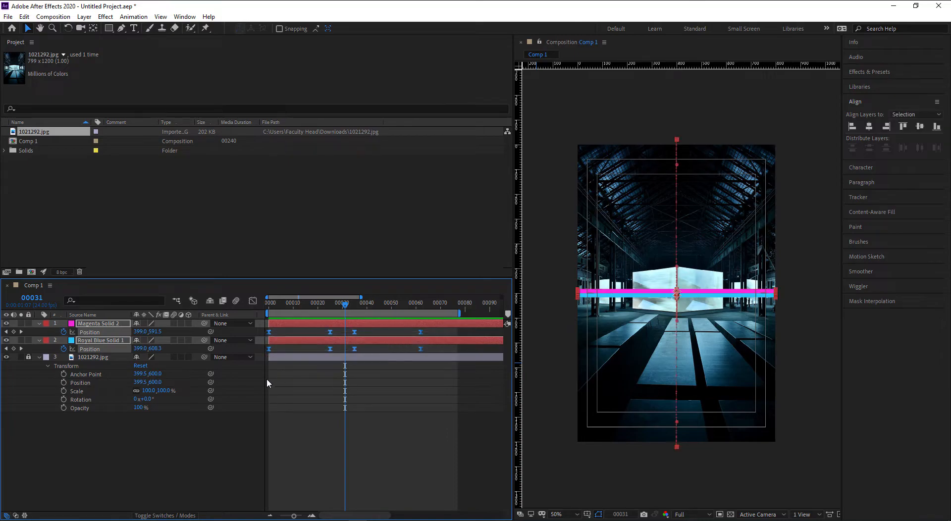
left_click(252, 301)
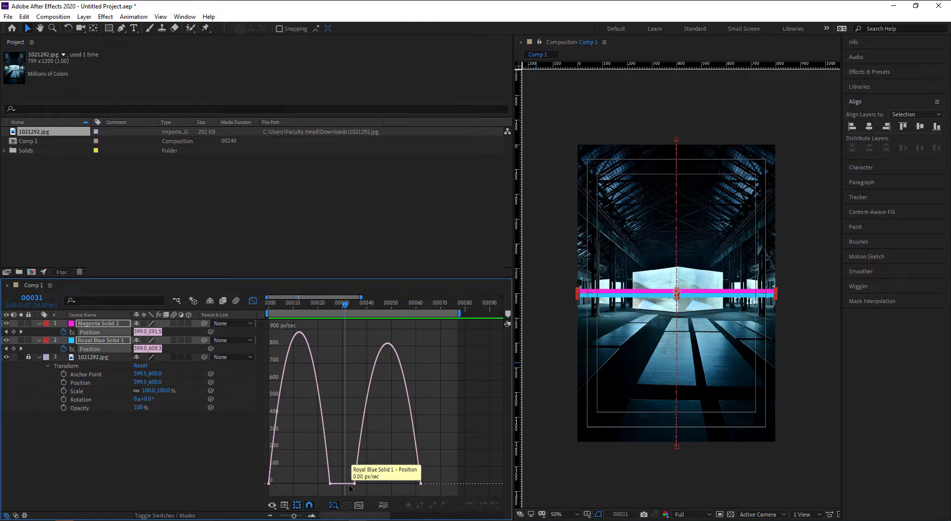
left_click_drag(270, 305, 350, 319)
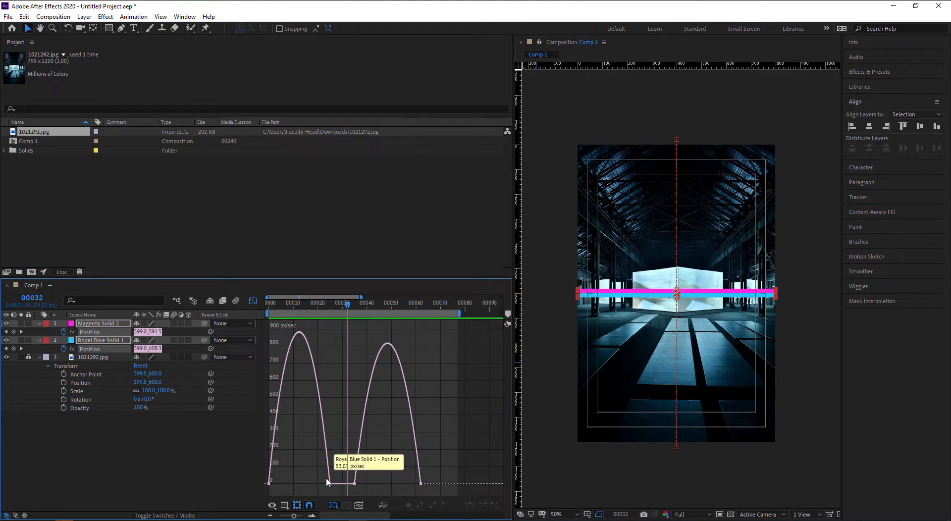
left_click_drag(349, 307, 419, 307)
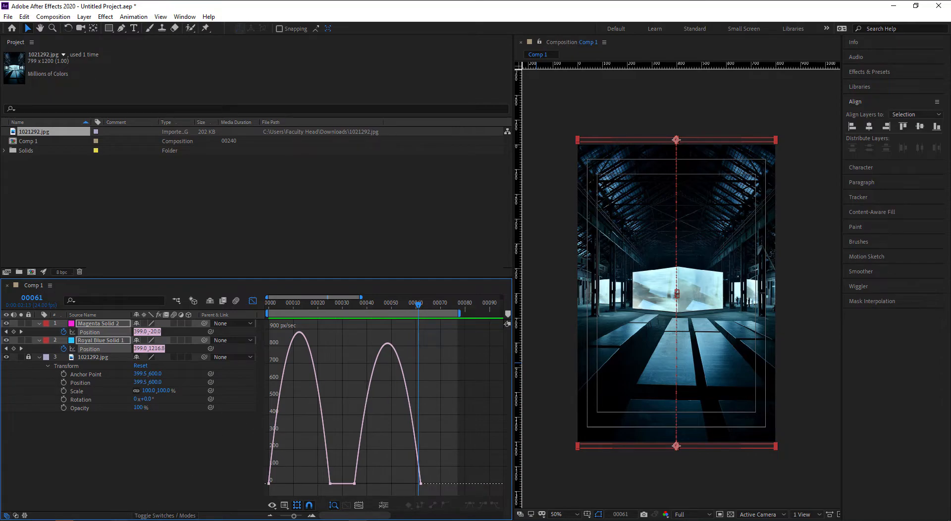
right_click(119, 519)
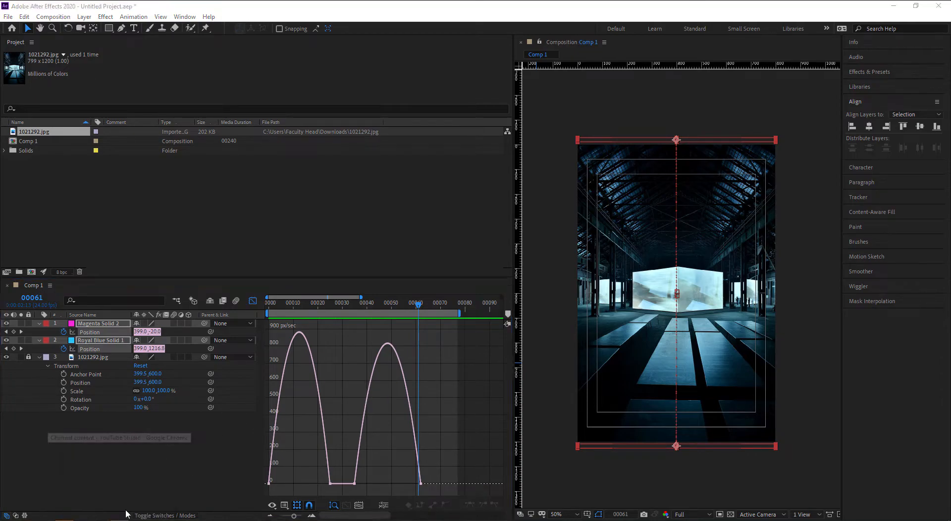
- Open a maximized Chrome window and search Google Images for 'maya graph editor'
left_click(122, 477)
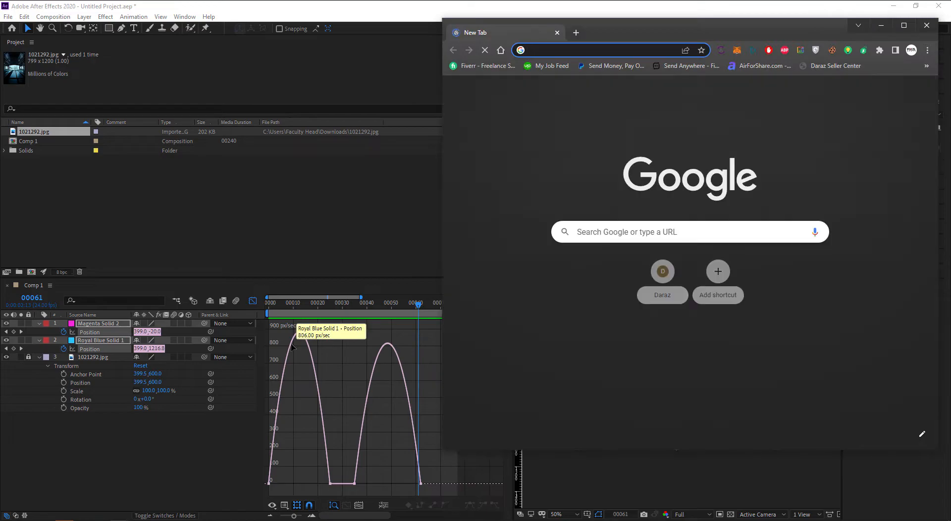
key("super+Up")
type("may")
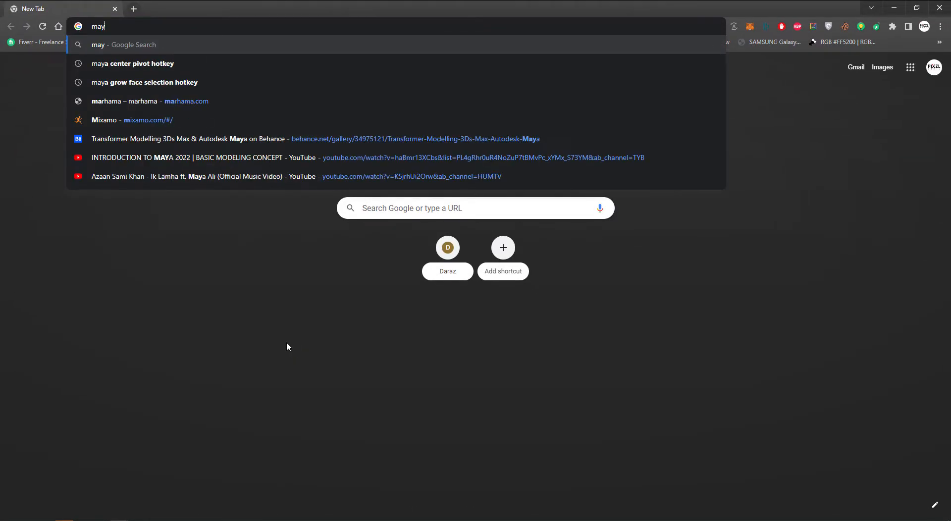
type("a graph editor")
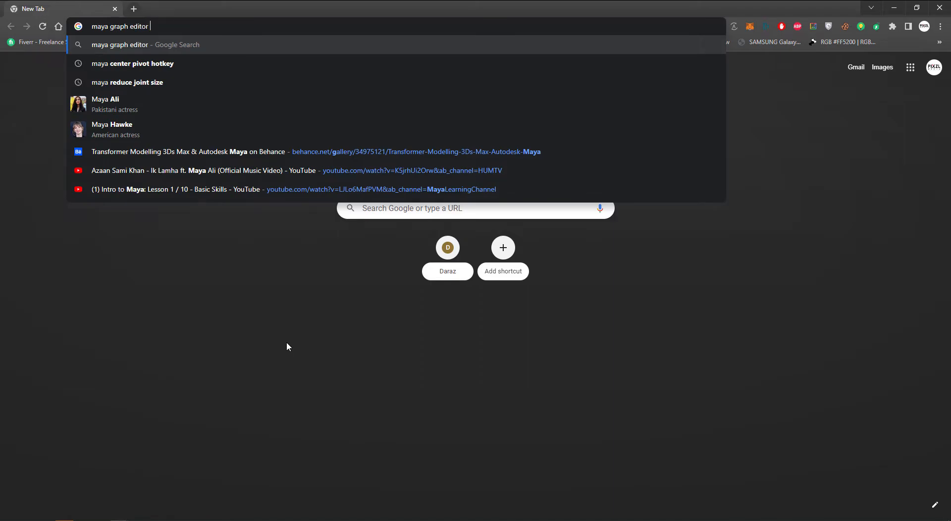
key("Return")
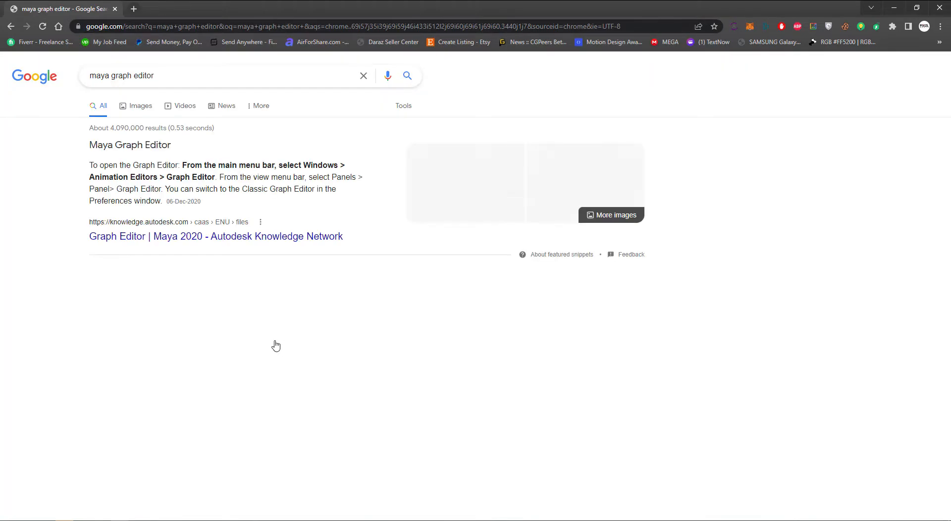
left_click(141, 111)
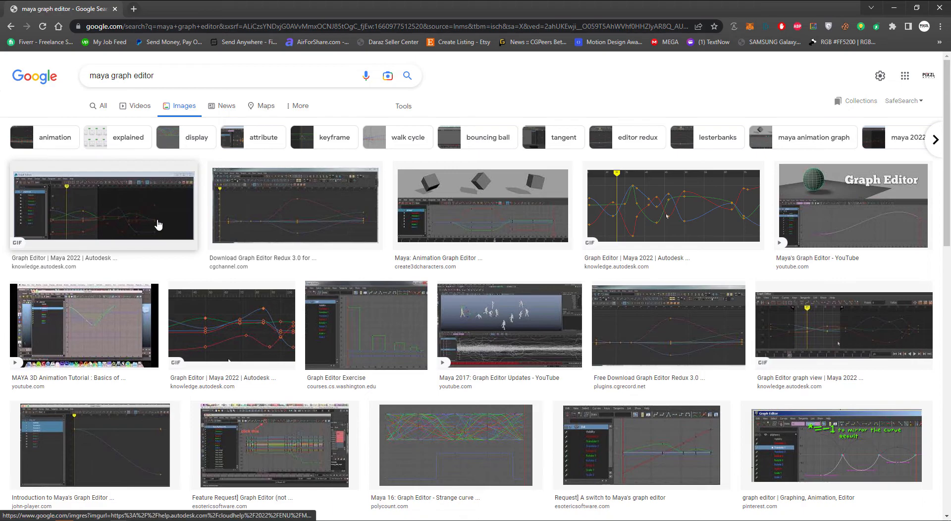
- Preview several graph editor result images, ending on the Polycount screenshot, then minimize Chrome
left_click(157, 226)
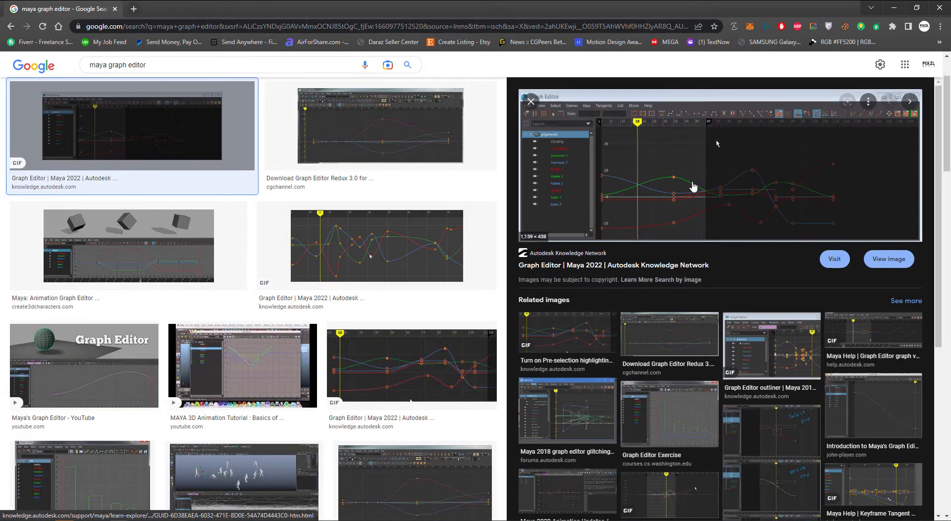
scroll(694, 322, "down", 3)
left_click(909, 334)
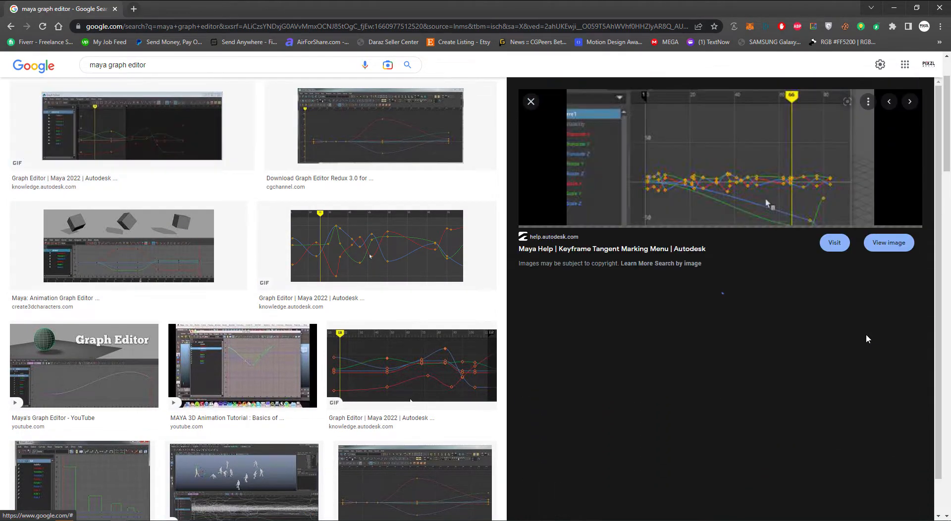
scroll(248, 376, "down", 5)
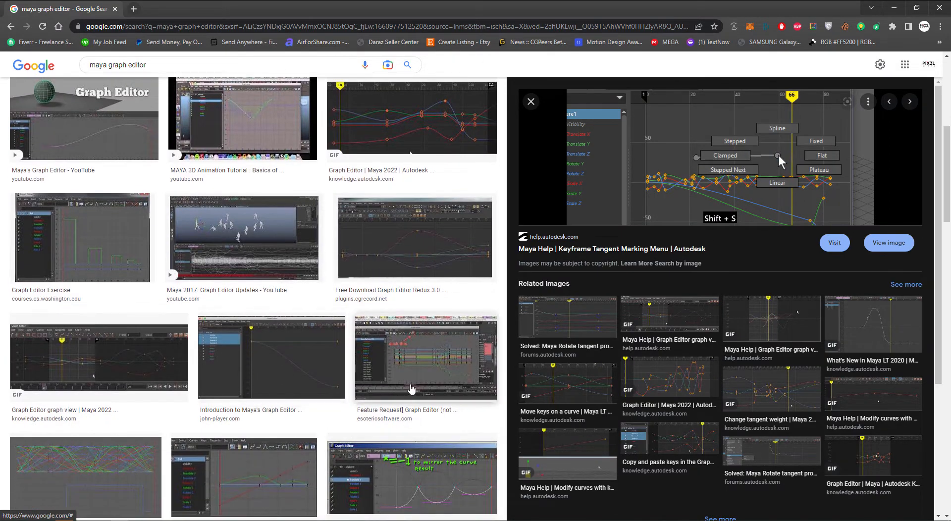
left_click(413, 367)
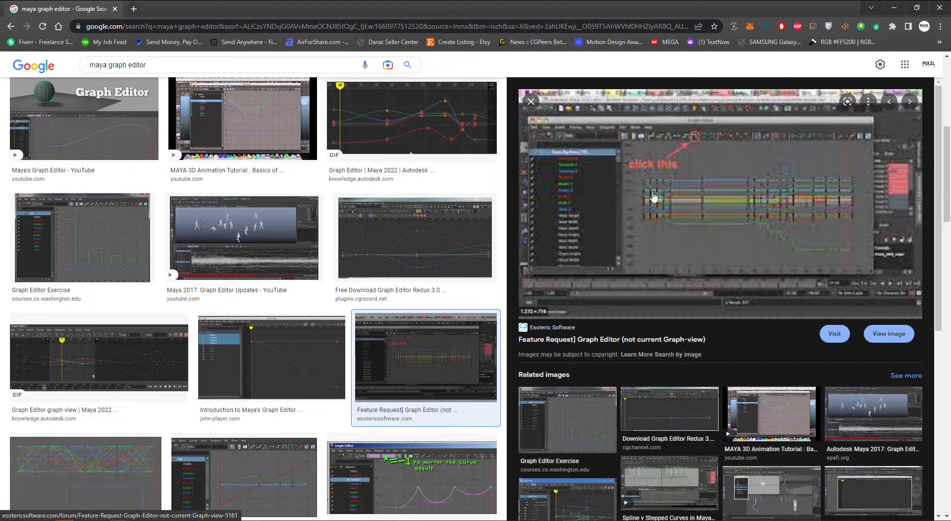
left_click(113, 466)
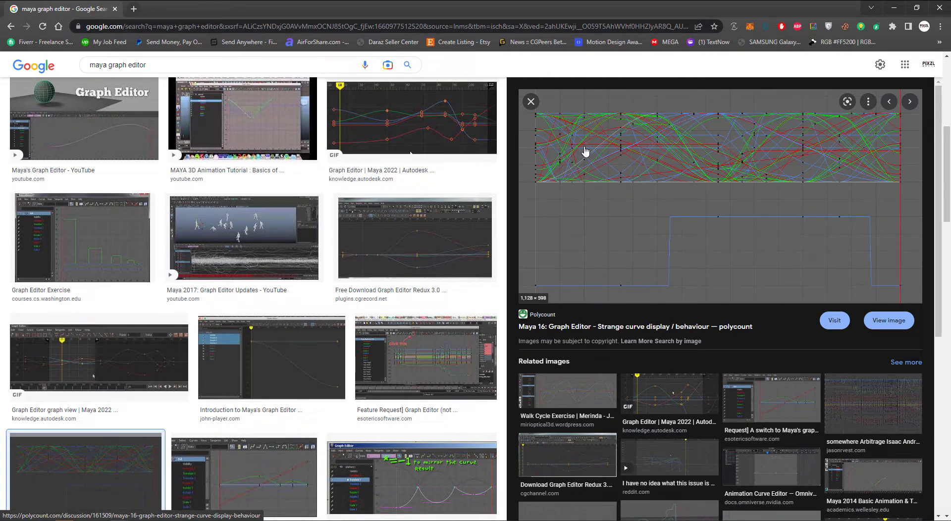
left_click(895, 7)
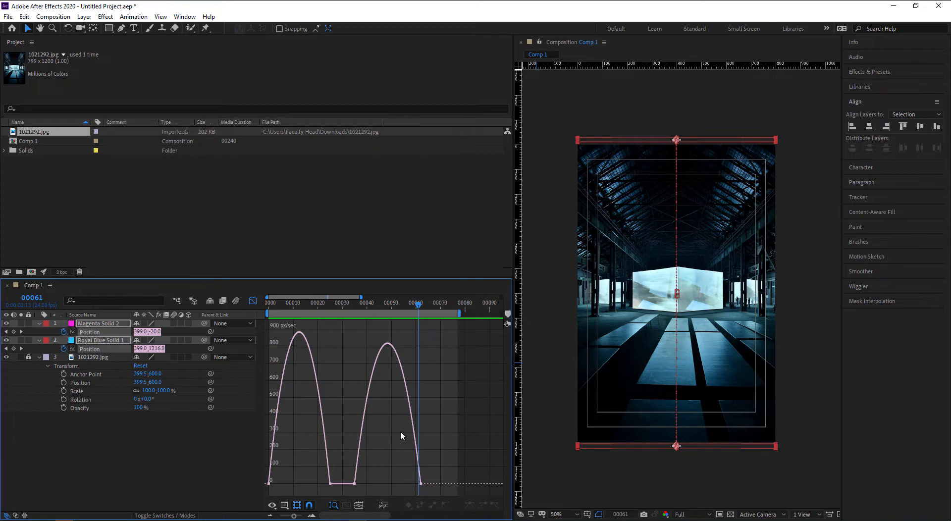
- Sharpen the first Position keyframe's easing into a tall, narrow speed peak and preview the bars
scroll(400, 432, "up", 2)
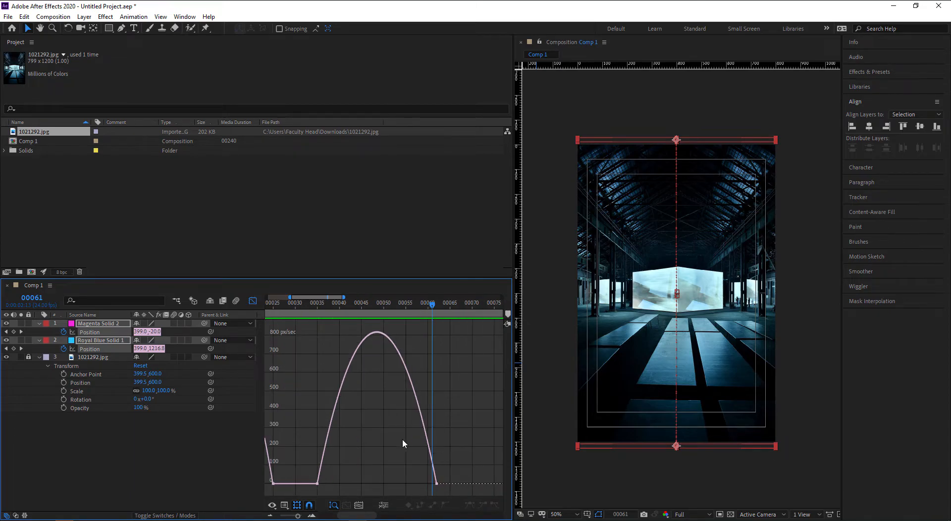
scroll(361, 436, "down", 2)
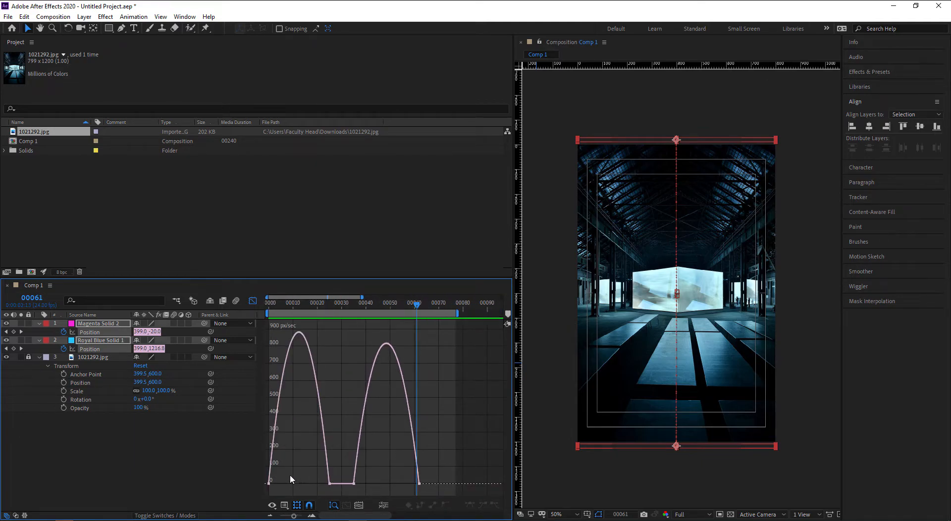
left_click_drag(259, 492, 259, 491)
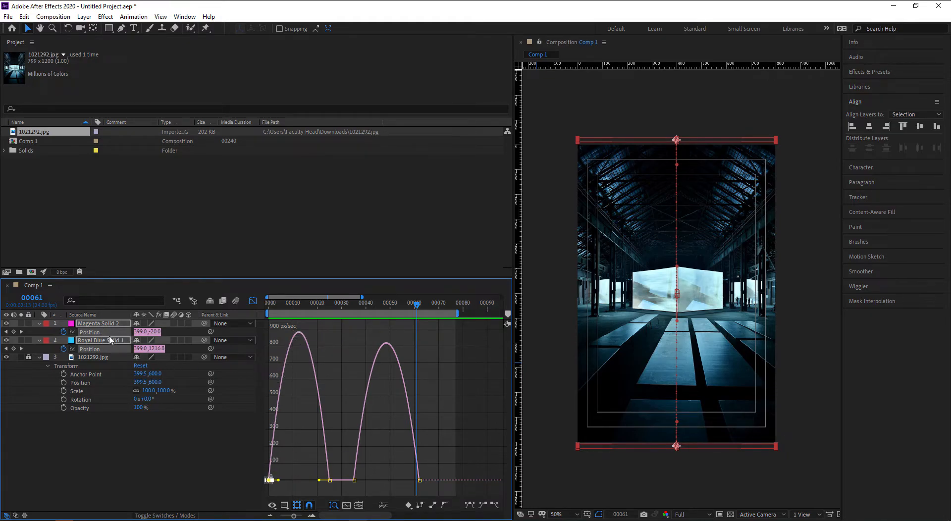
left_click_drag(280, 482, 297, 482)
left_click_drag(288, 304, 250, 301)
key("space")
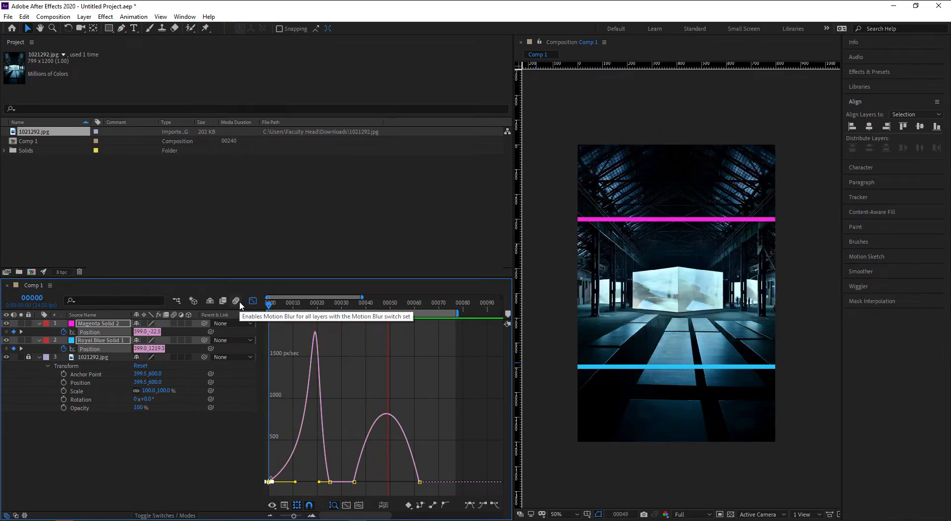
key("space")
- Sharpen the second speed hump at the last keyframe and preview from the first frame
left_click_drag(454, 461, 391, 482)
left_click_drag(326, 307, 250, 298)
key("space")
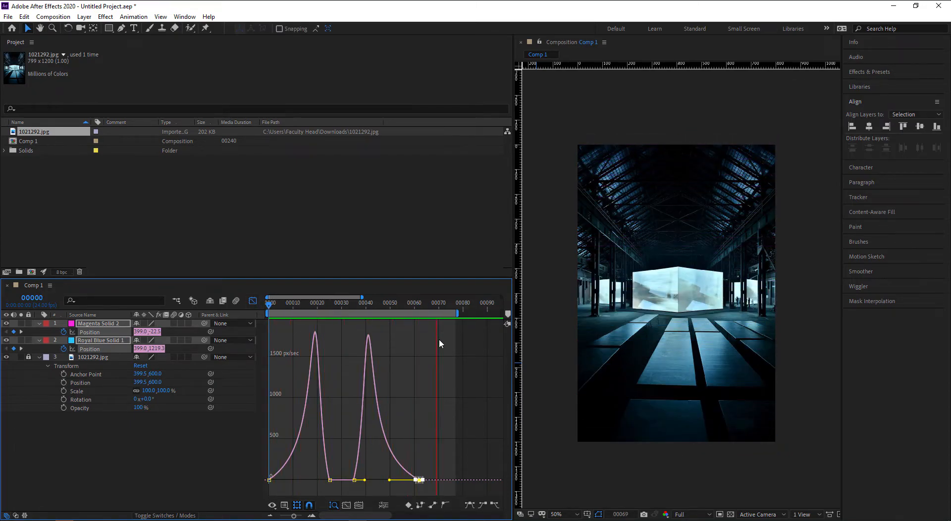
key("space")
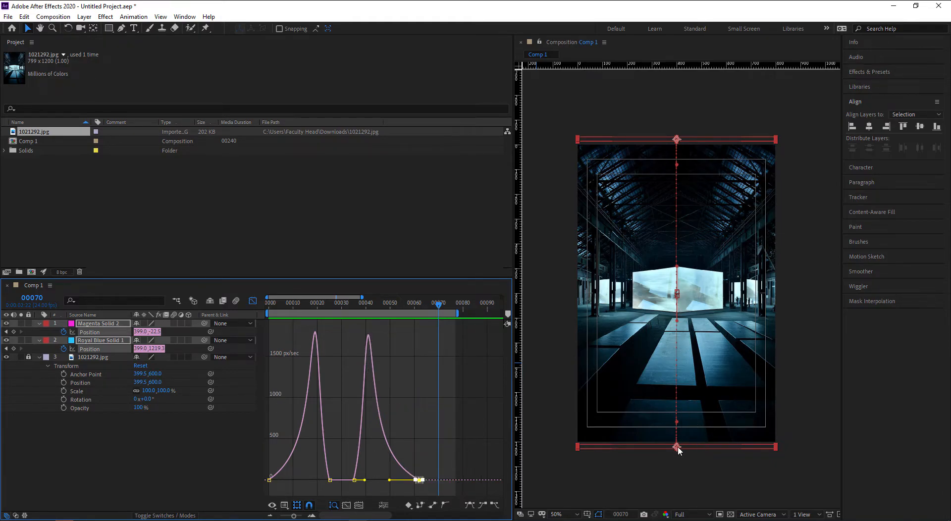
- Try gentler easing on the first keyframe, undo it, and select the middle keyframe
left_click(269, 479)
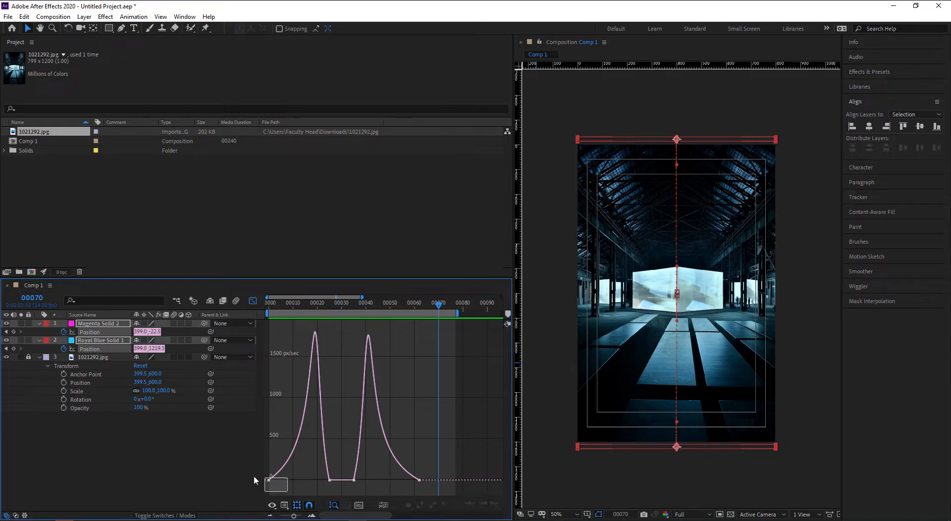
mouse_move(296, 479)
left_mouse_down()
mouse_move(277, 482)
mouse_move(311, 480)
left_mouse_up()
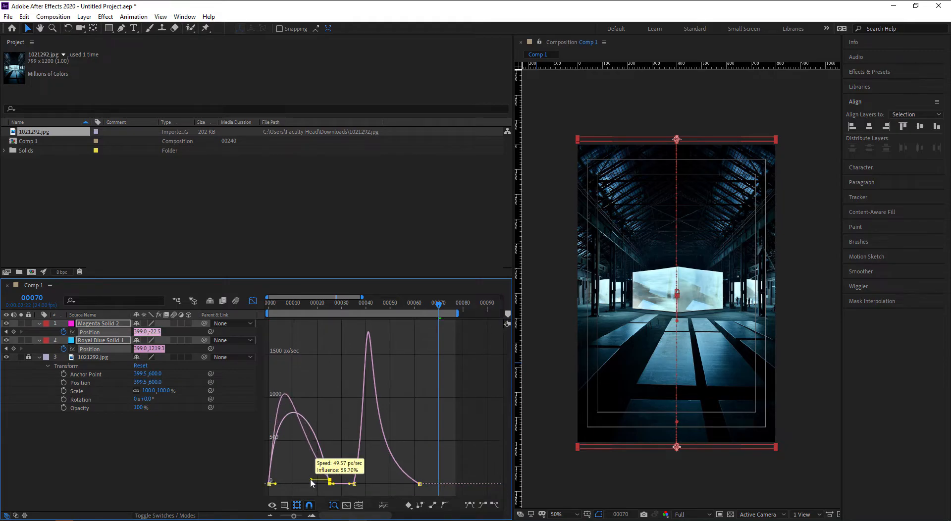
key("ctrl+z")
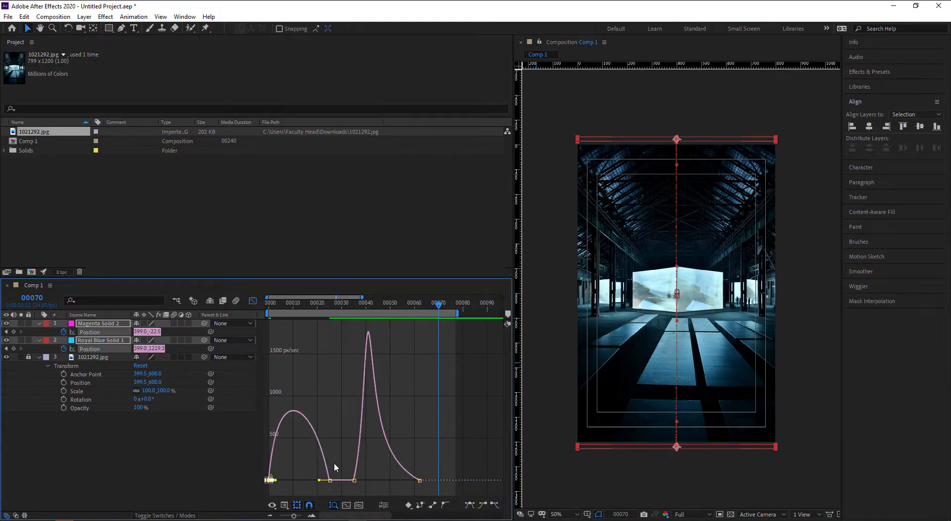
left_click_drag(339, 468, 301, 478)
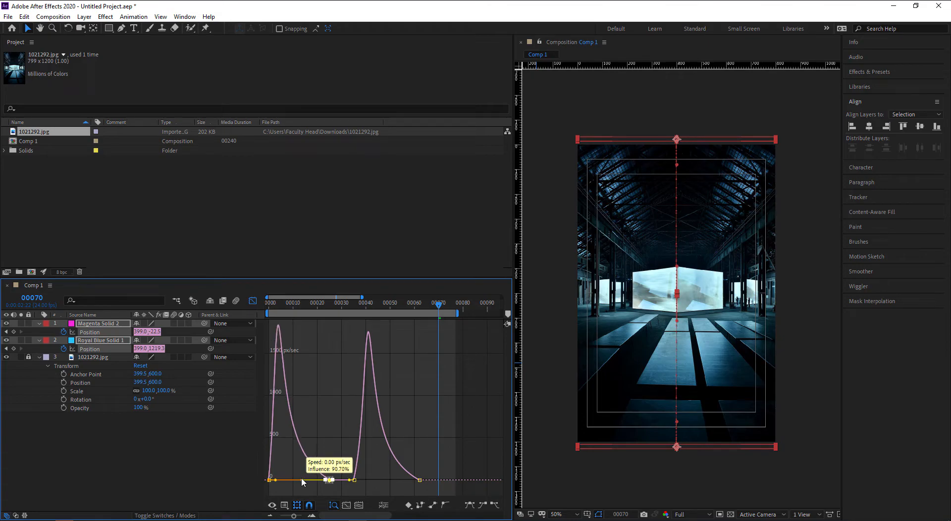
left_click_drag(286, 306, 242, 309)
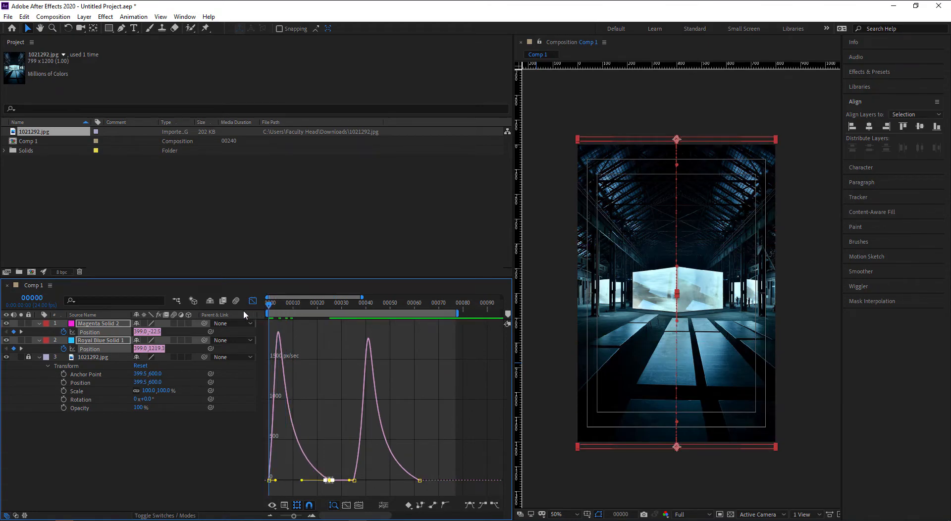
- Preview the bars, then try and undo an easing change on the second move's keyframes
key("space")
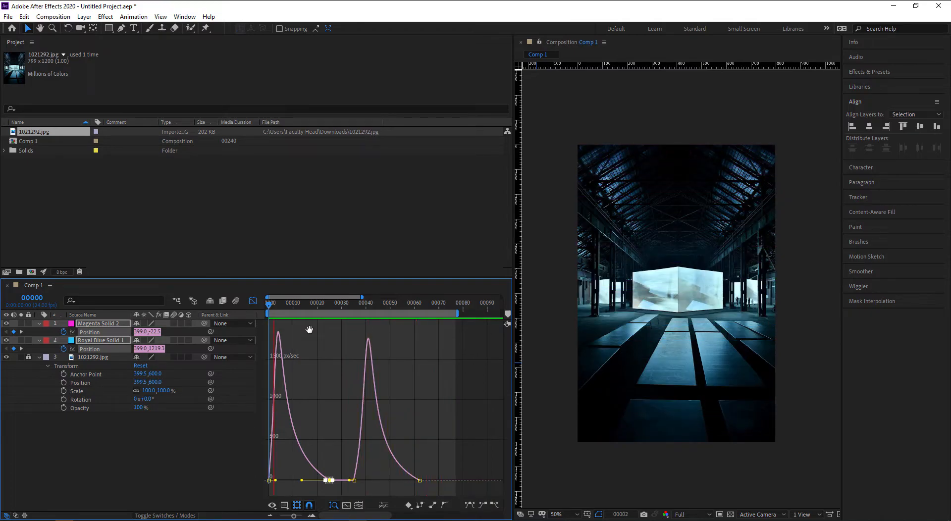
key("space")
left_click_drag(340, 445, 384, 480)
key("ctrl+z")
key("ctrl+z")
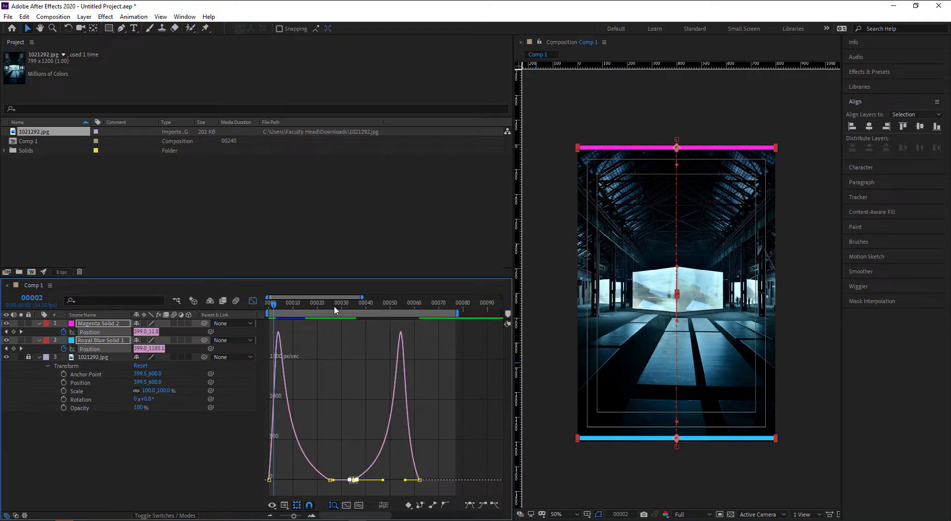
- Preview the bar animation from the first frame with the keyframes deselected
key("Home")
key("space")
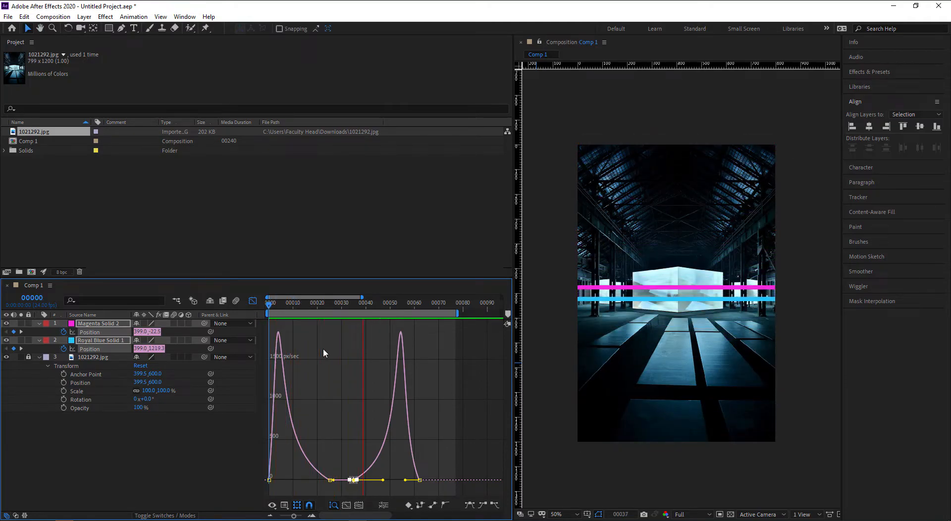
key("space")
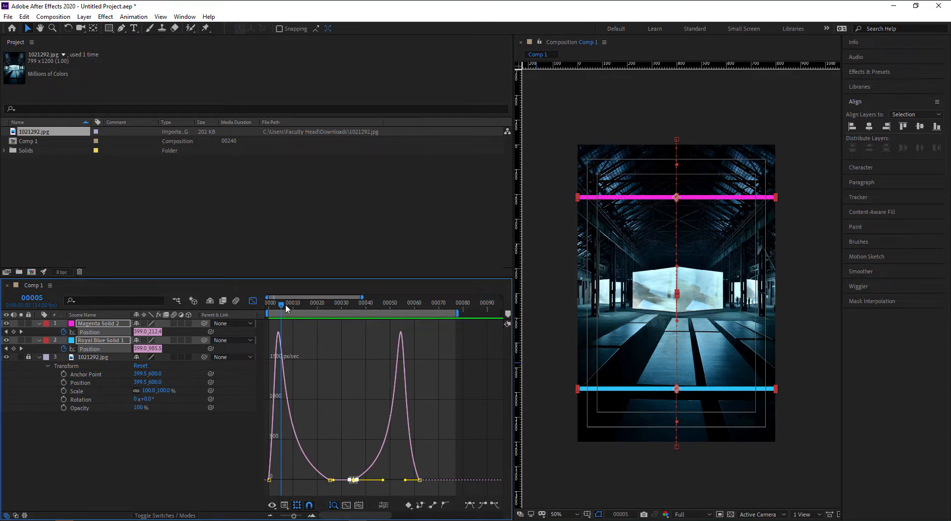
key("Home")
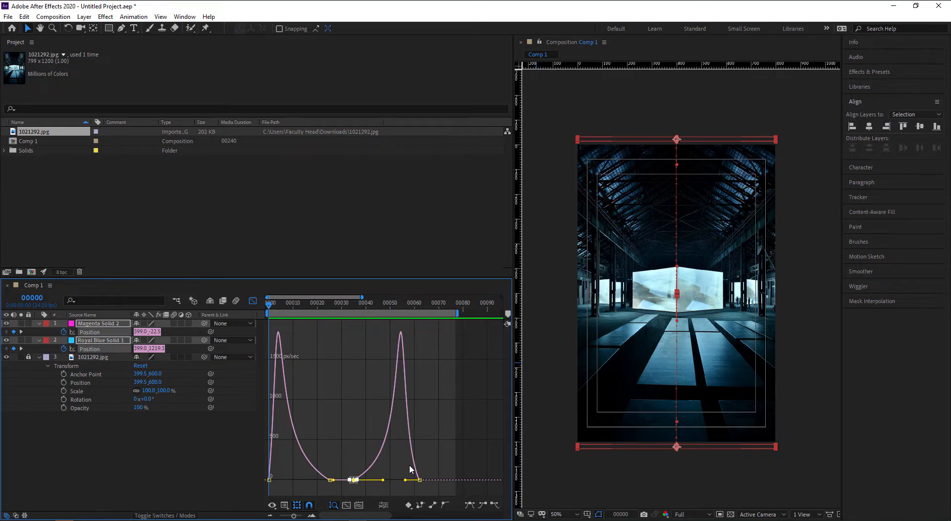
left_click(458, 424)
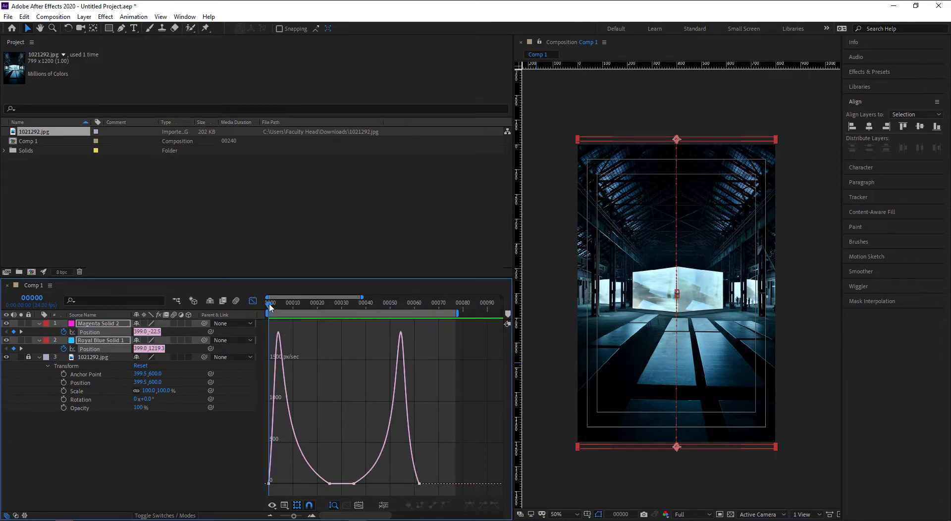
key("space")
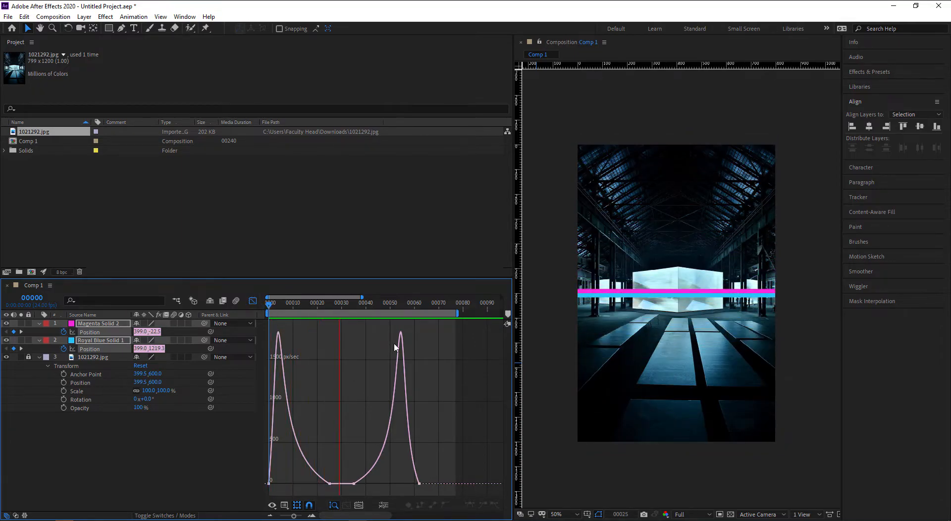
key("space")
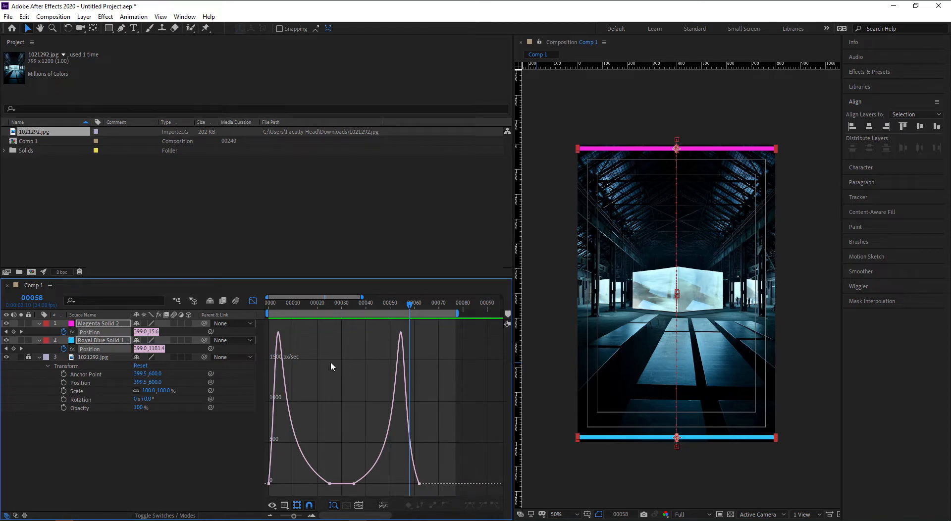
- Replay from frame 0, then turn off the Graph Editor to show the layers' keyframes
left_click(269, 303)
key("space")
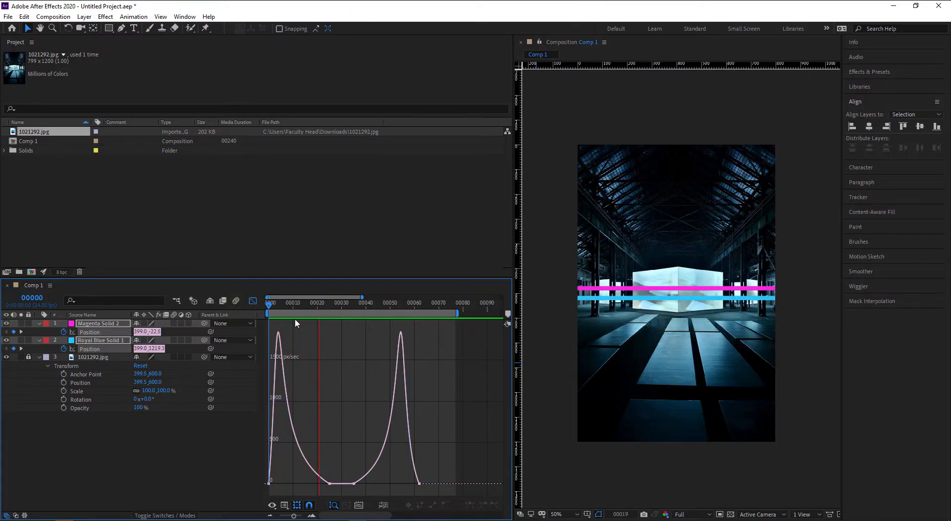
key("space")
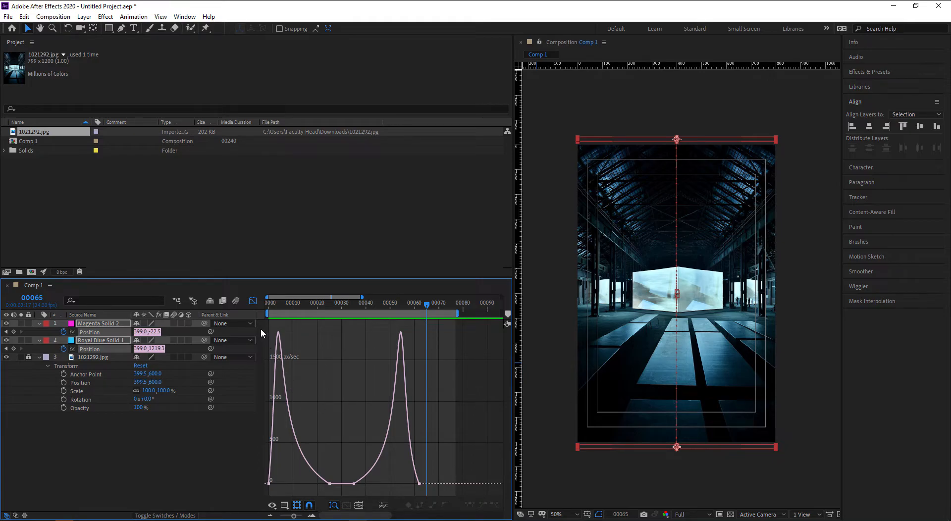
left_click(253, 301)
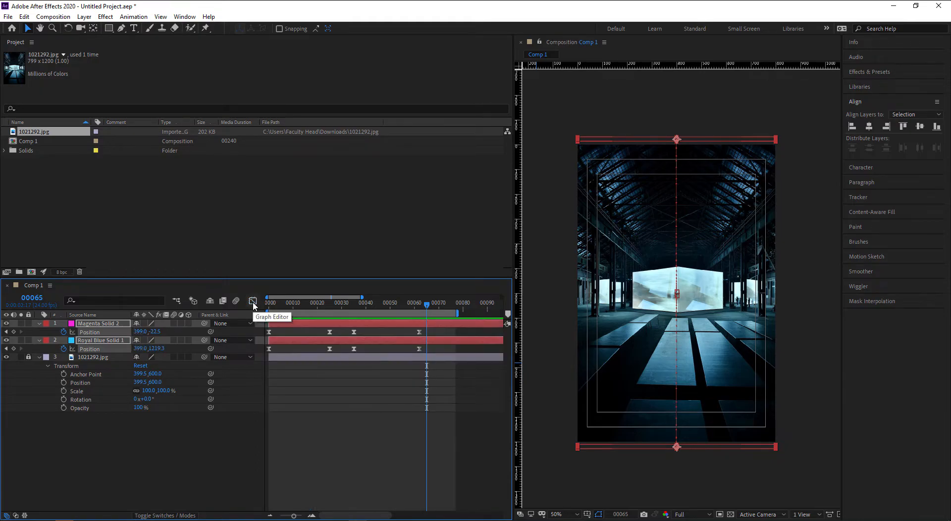
- Collapse the Magenta Solid 2 and Royal Blue Solid 1 layers' properties
left_click(342, 435)
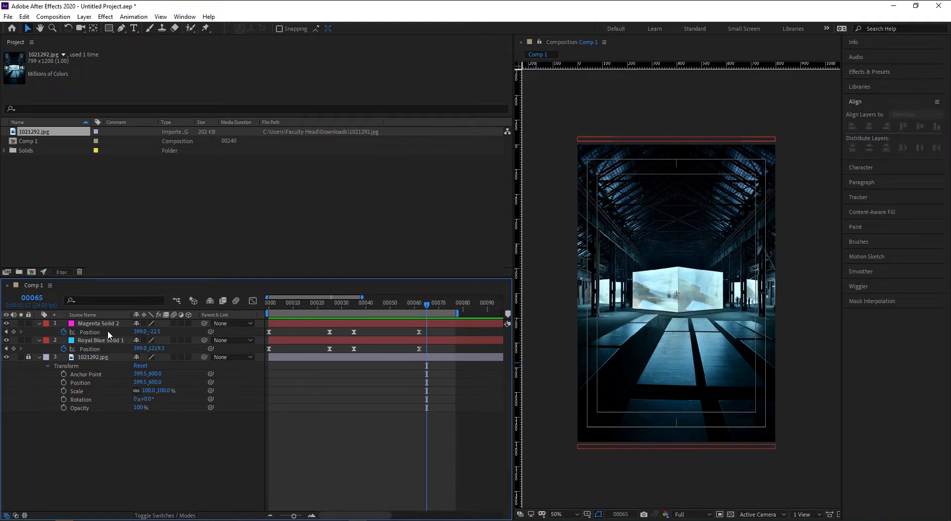
left_click(39, 323)
left_click(39, 331)
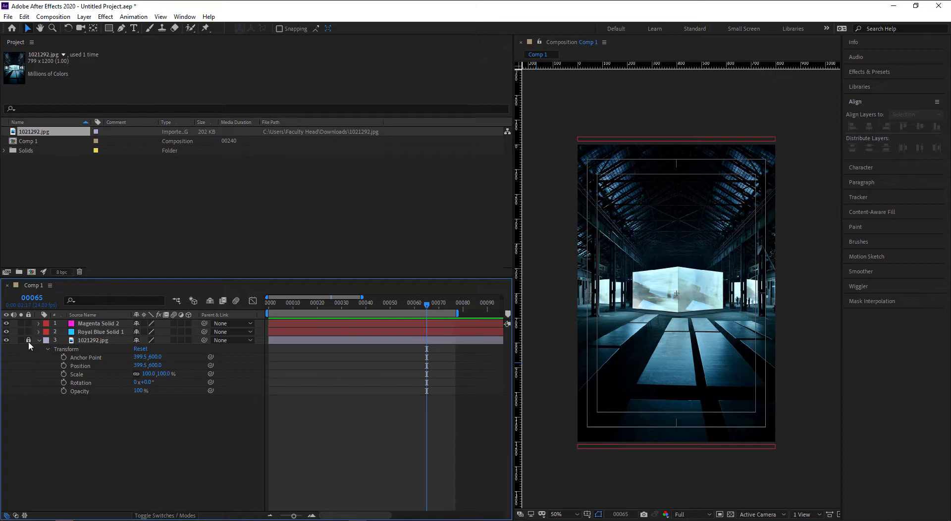
- Select the 1021292.jpg layer, nudge the view with the Hand tool, and pick the Rectangle tool
left_click(99, 340)
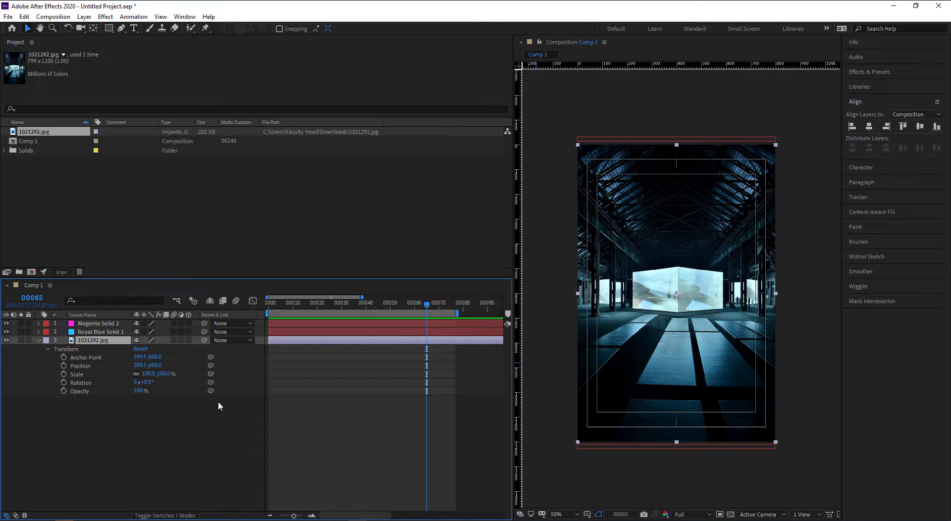
key("h")
mouse_move(713, 279)
left_mouse_down()
mouse_move(729, 280)
mouse_move(710, 276)
mouse_move(718, 276)
left_mouse_up()
key("v")
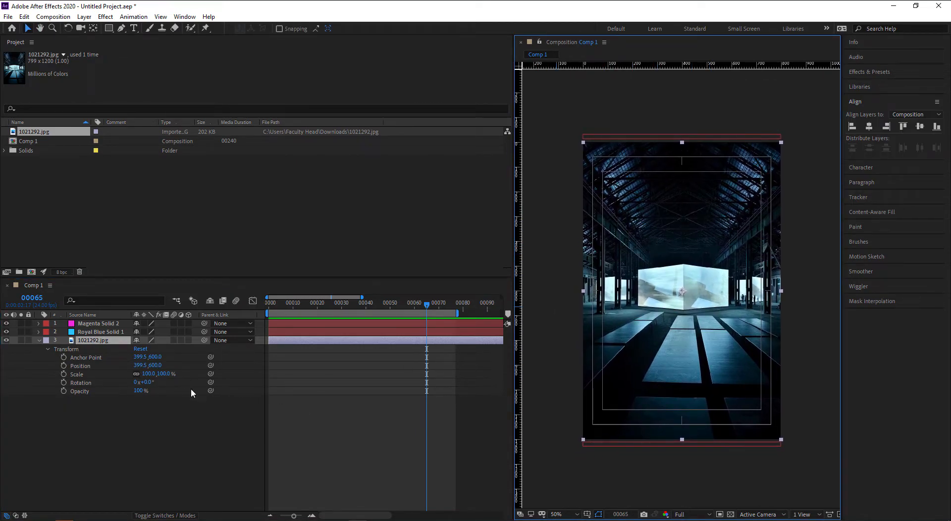
left_click(120, 415)
left_click(96, 339)
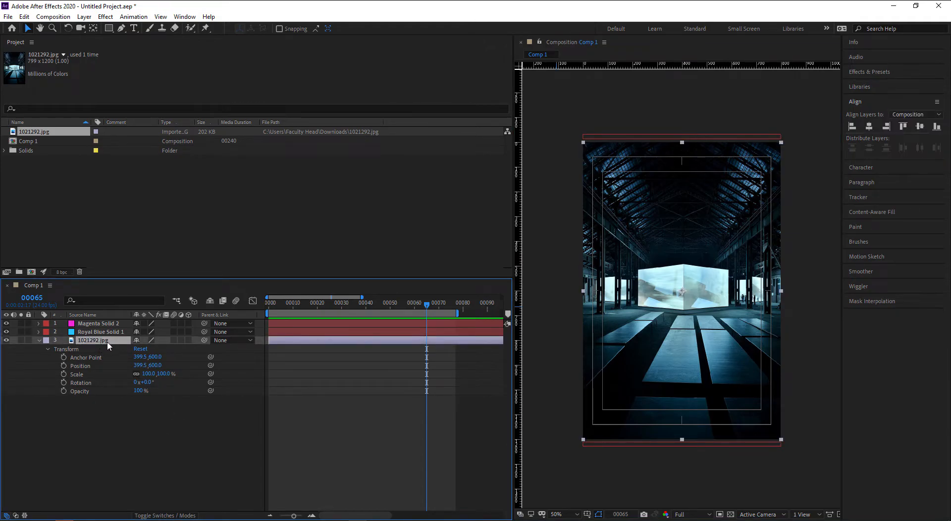
left_click(109, 31)
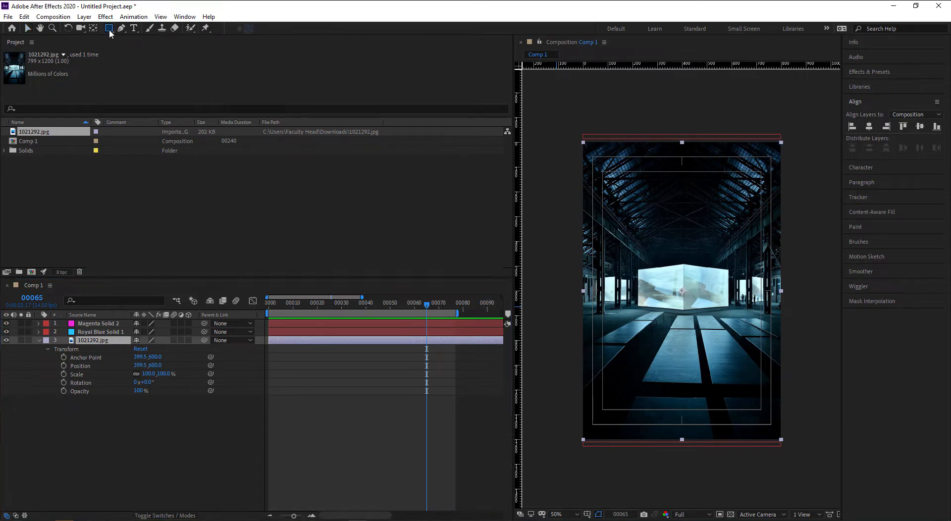
- Draw a trial rectangle mask and a stray rectangle shape layer over the photo, then delete both
left_click(94, 343)
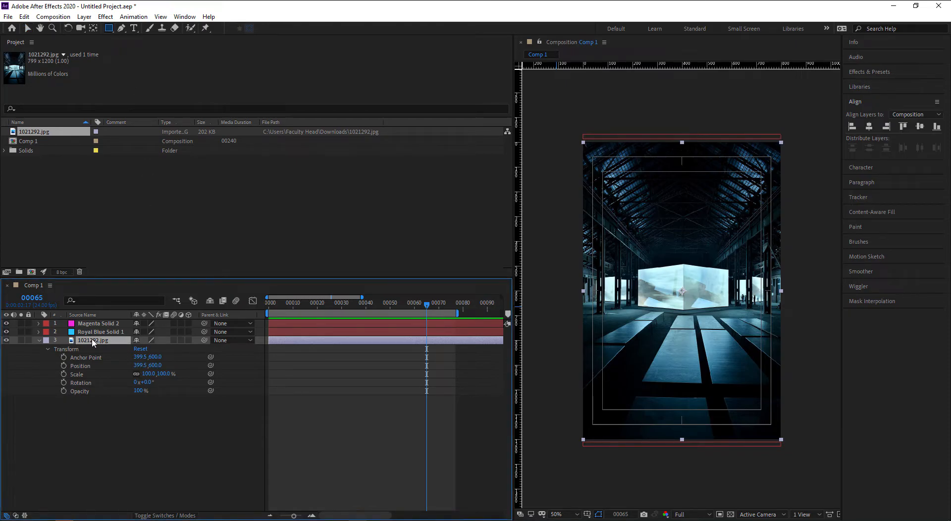
left_click_drag(625, 249, 743, 329)
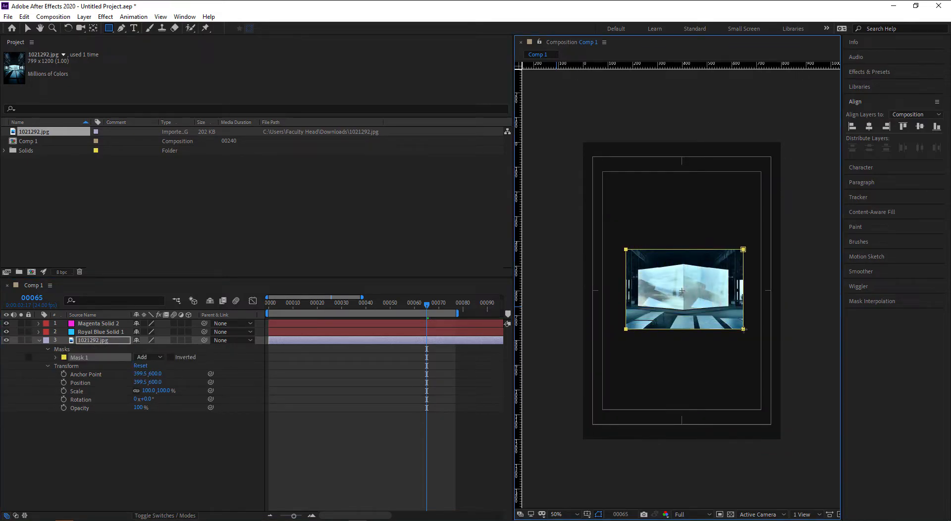
key("Delete")
left_click(129, 424)
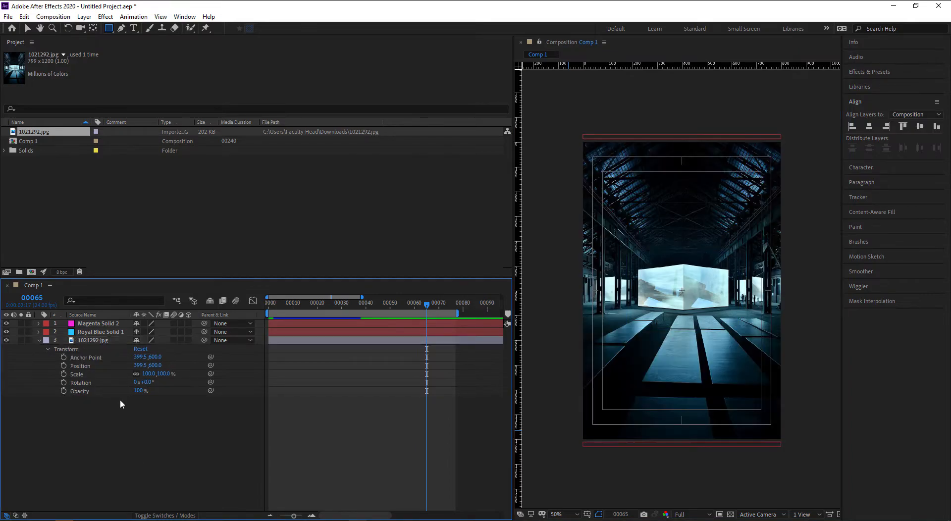
left_click_drag(613, 237, 748, 331)
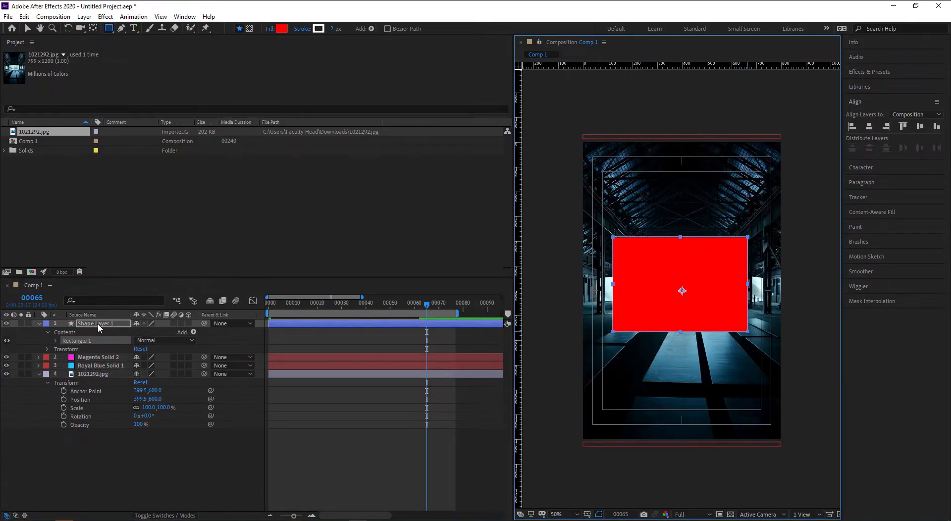
key("Delete")
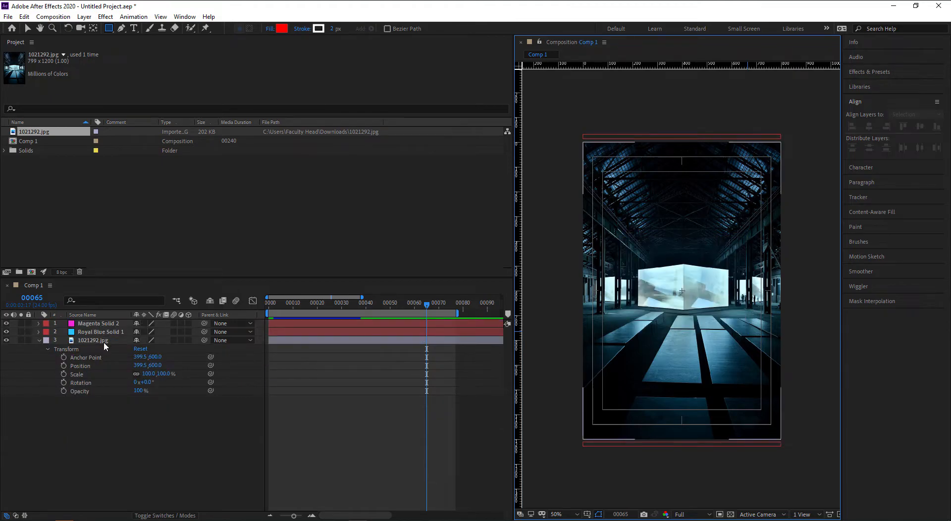
- Draw and undo another mask, then double-click the Rectangle tool for a full-photo mask
left_click(100, 341)
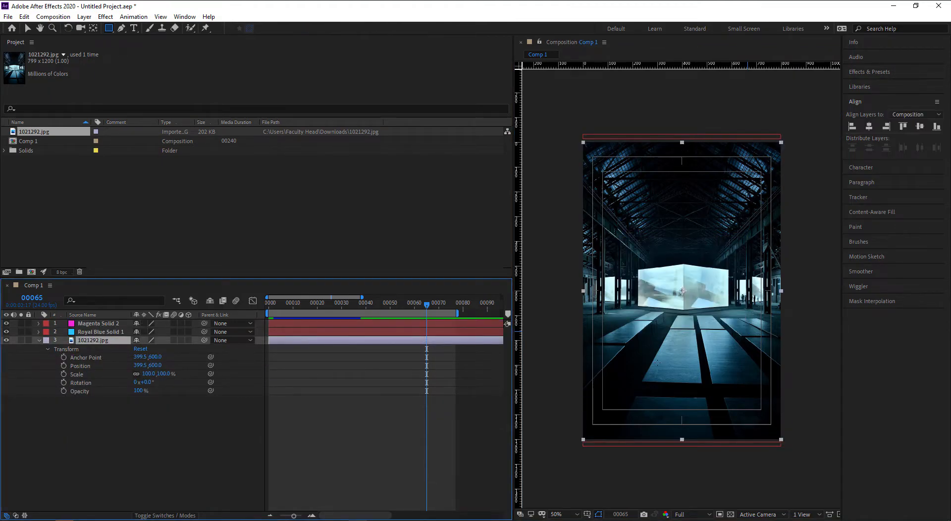
left_click_drag(622, 240, 744, 334)
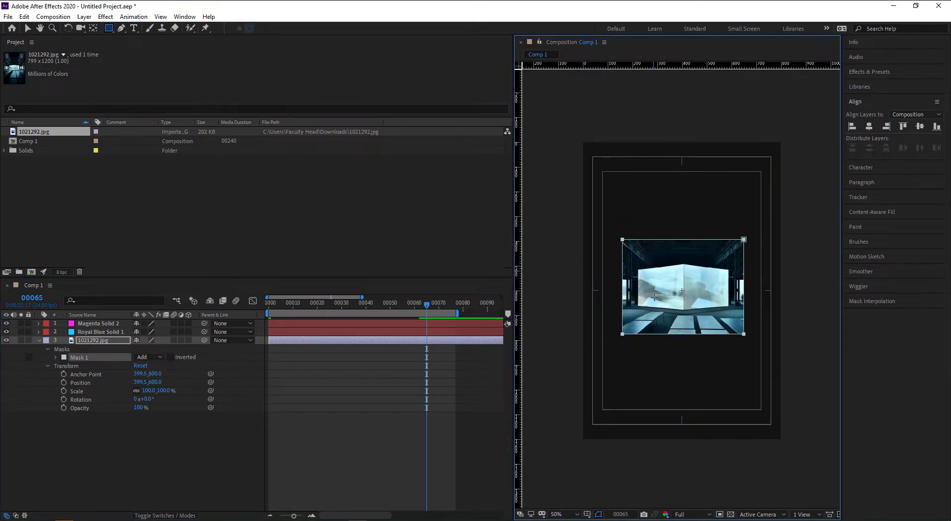
key("ctrl+z")
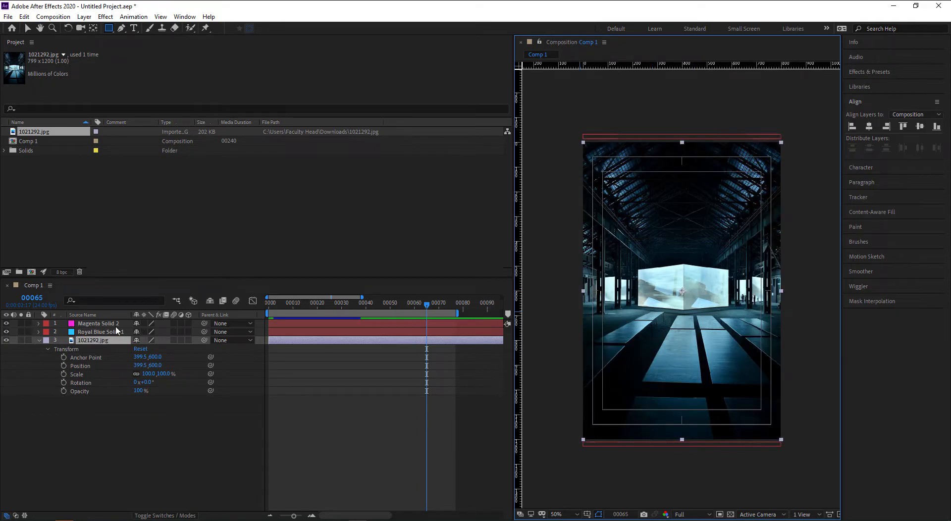
left_click(93, 343)
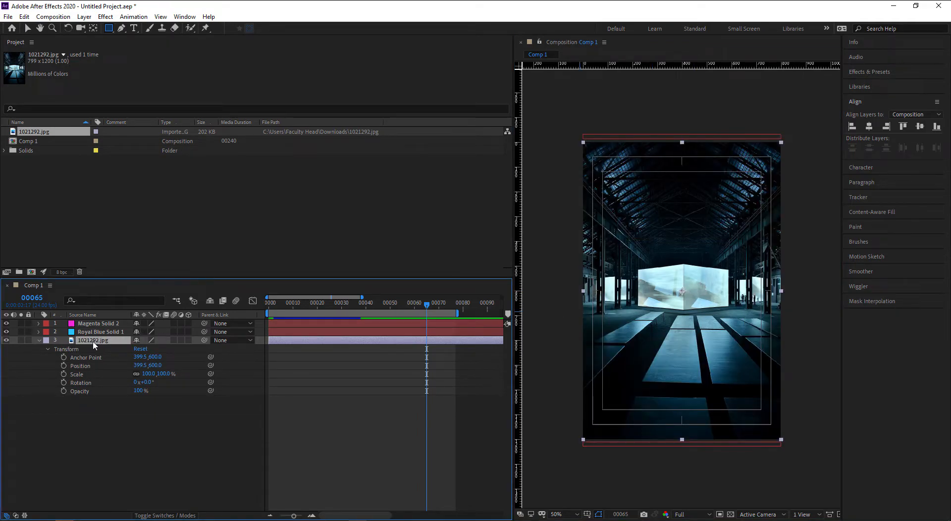
double_click(109, 29)
key("v")
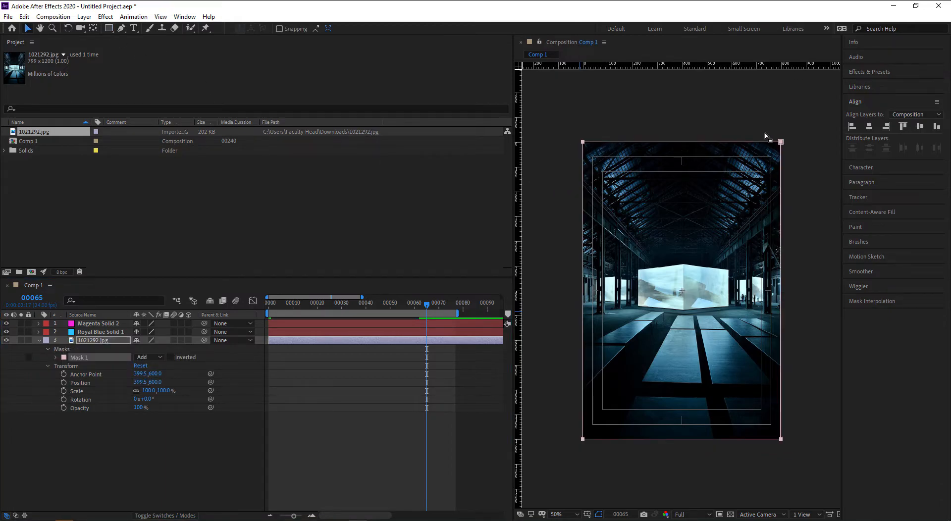
- Delete Mask 1 and draw a smaller rectangular mask over the photo's centre
left_click(98, 341)
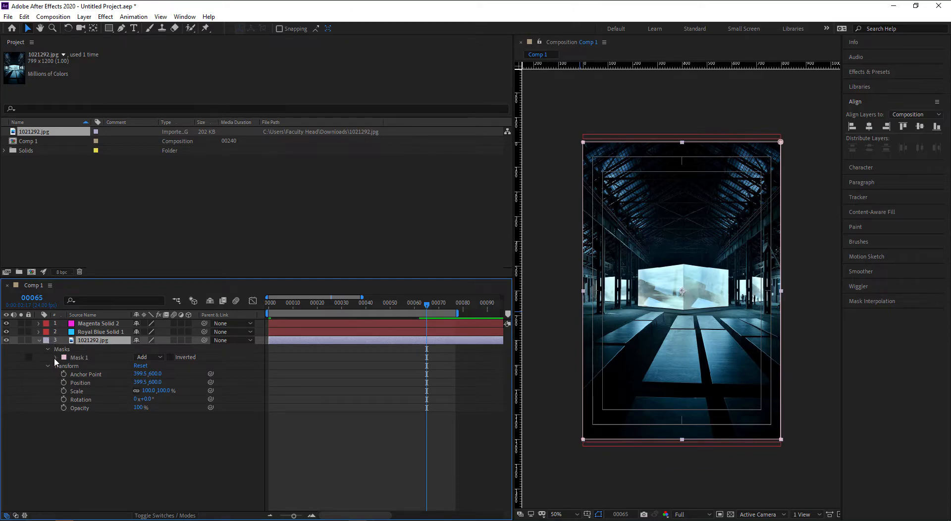
left_click(55, 357)
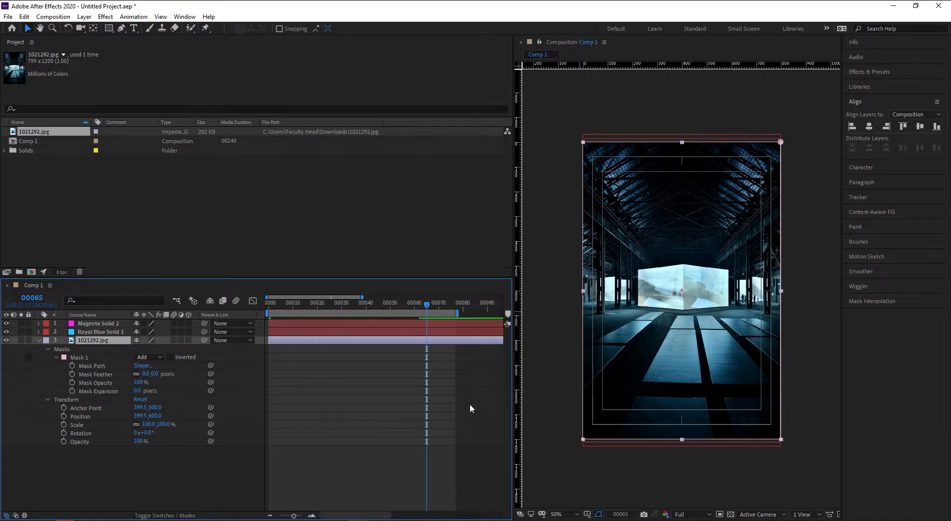
key("Delete")
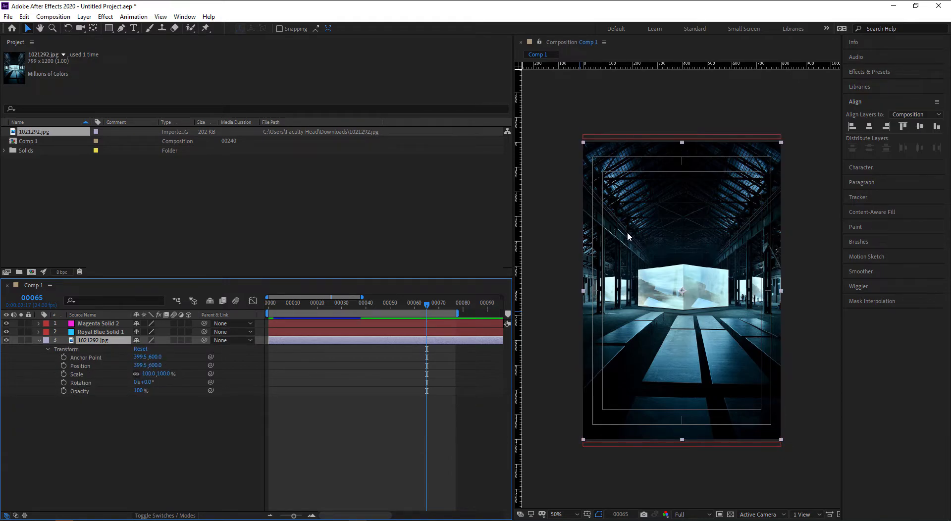
left_click(109, 29)
left_click(286, 361)
left_click_drag(611, 235, 721, 327)
- Try a 34-pixel mask feather, delete that mask, and add a full-layer Mask 1 again
scroll(717, 323, "up", 1)
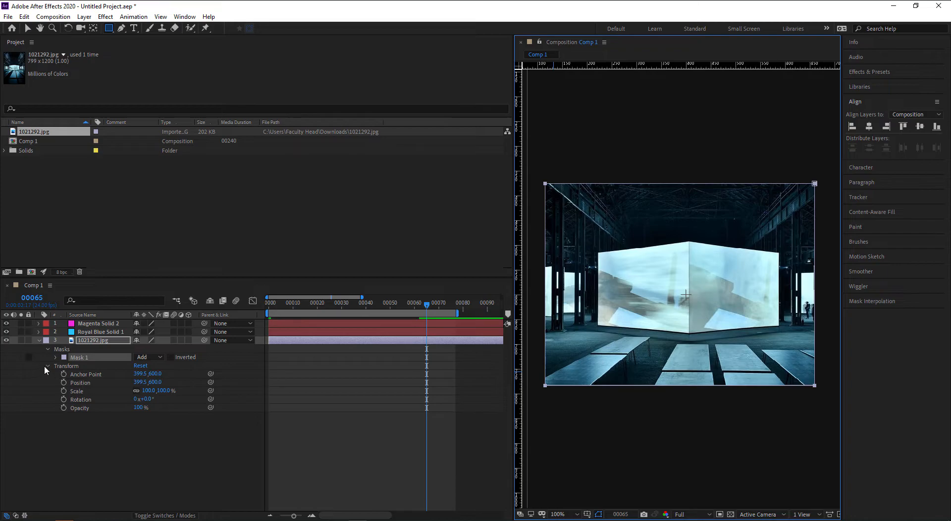
left_click(55, 357)
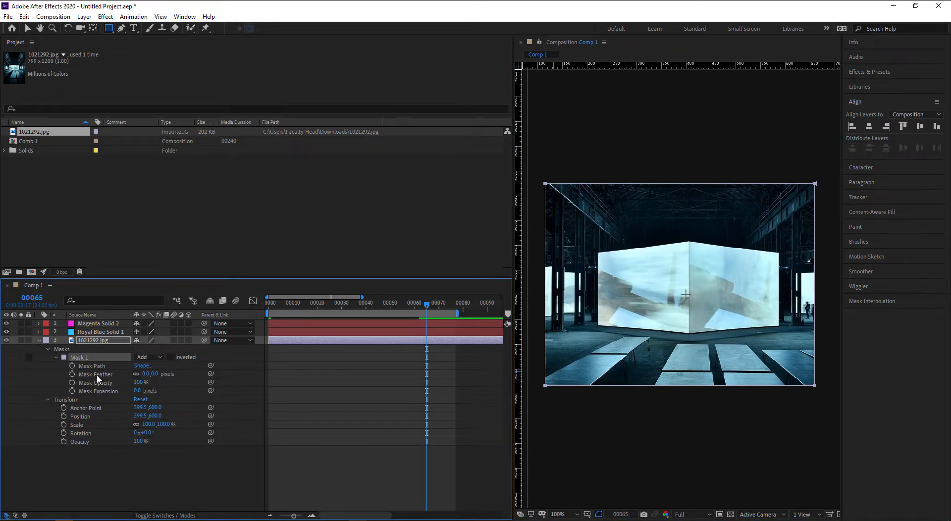
left_click_drag(155, 375, 169, 375)
key("Delete")
scroll(544, 313, "down", 1)
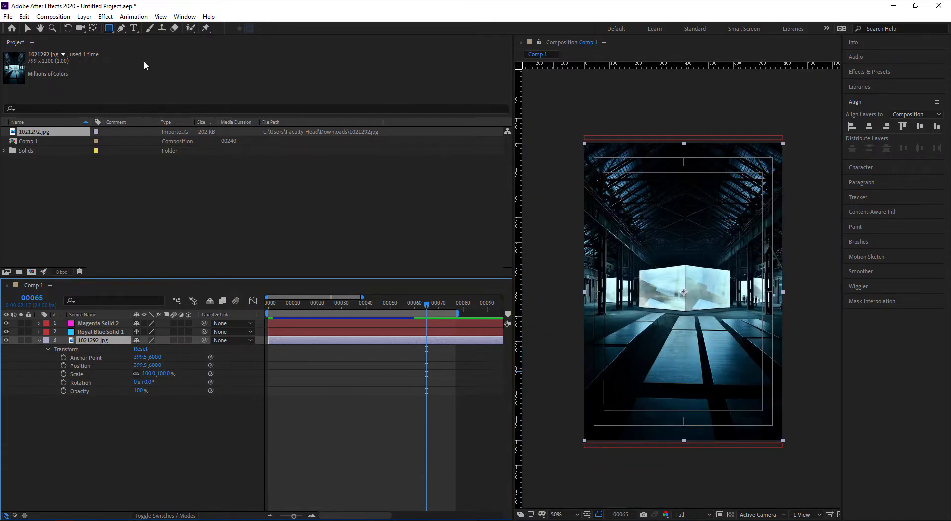
double_click(108, 28)
key("v")
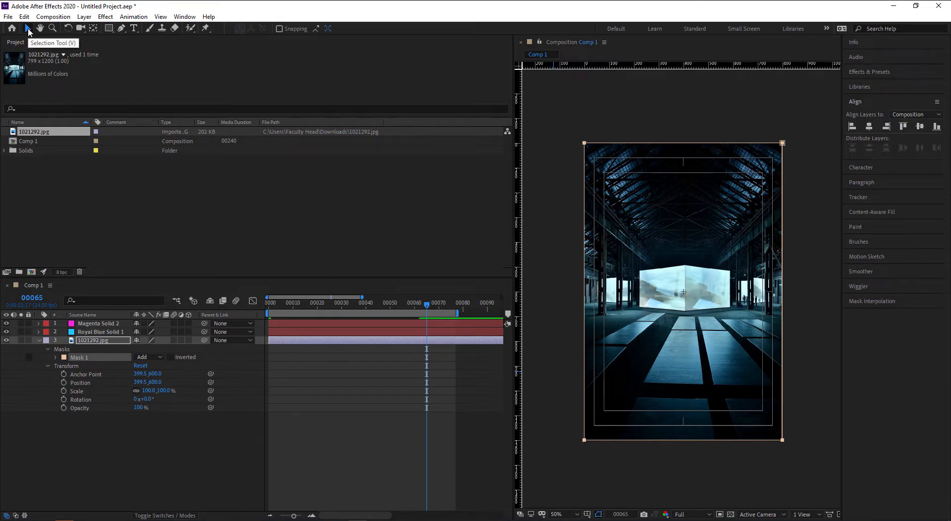
- Open Mask 1 and select Mask Path, then show both bar layers' Position keyframes with U
left_click(114, 457)
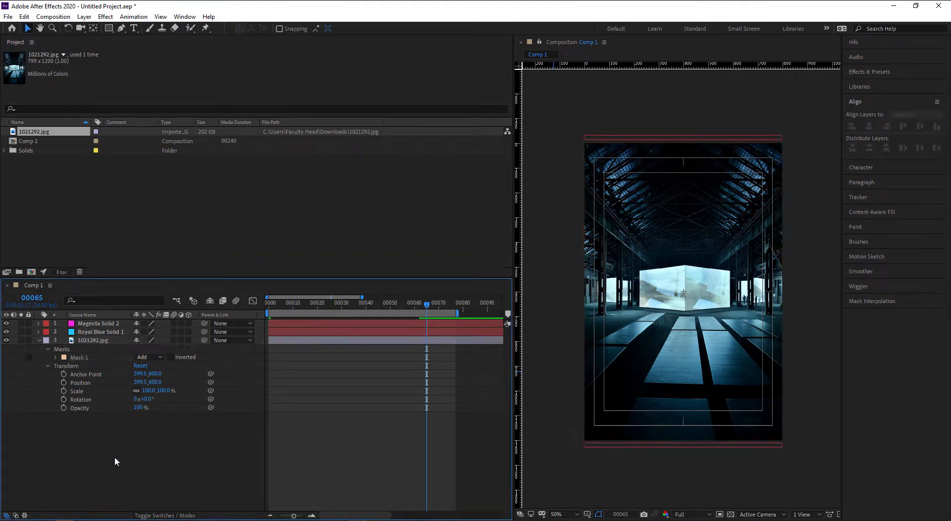
left_click(55, 357)
left_click(79, 357)
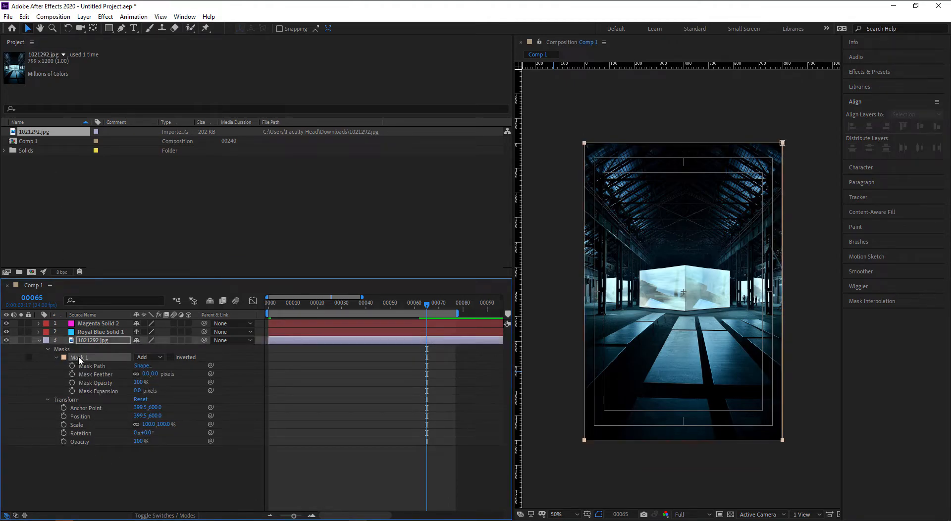
left_click(98, 367)
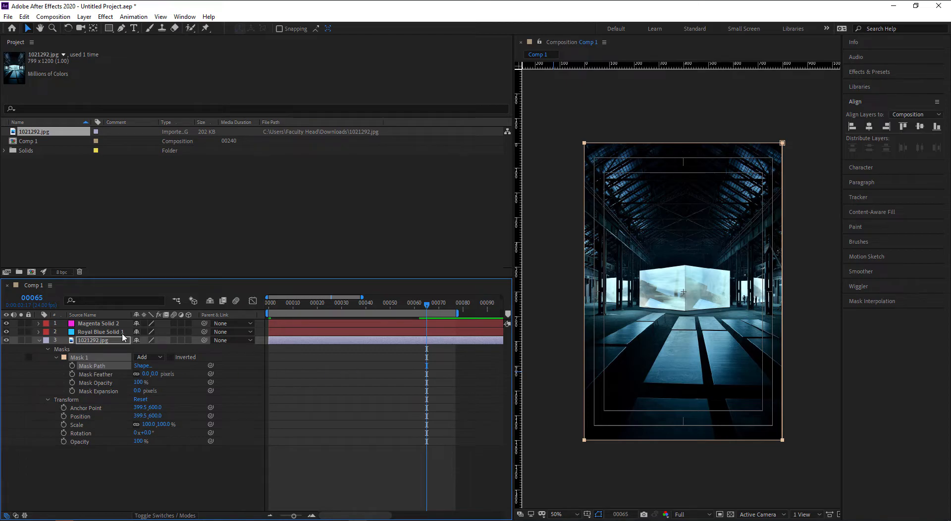
left_click(111, 332)
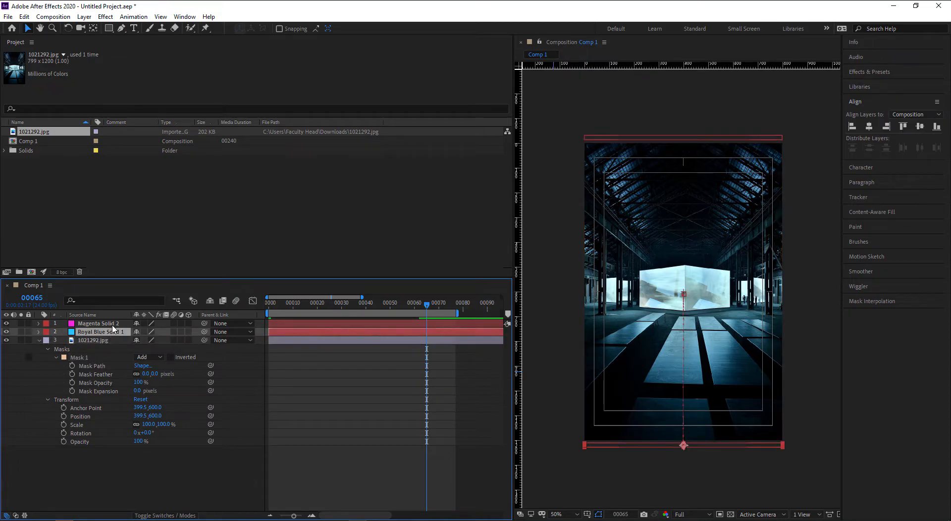
left_click(114, 325, "shift")
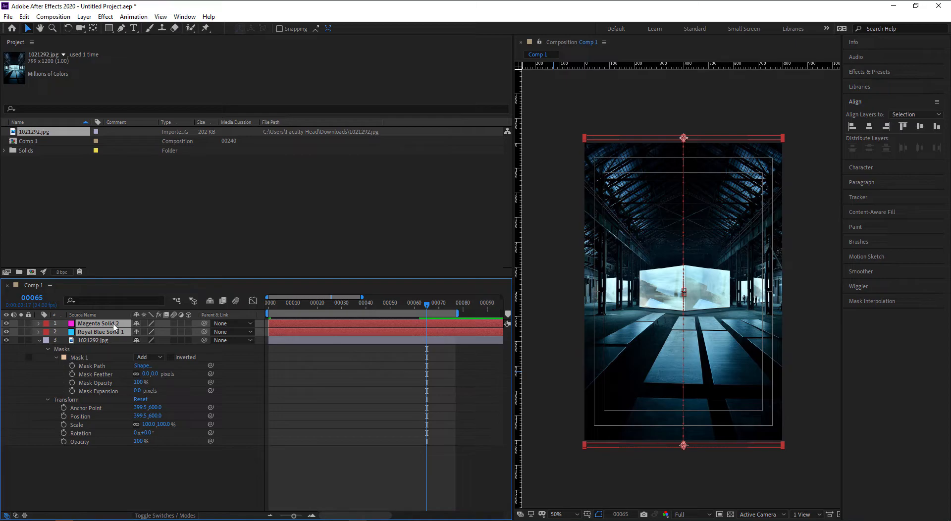
key("u")
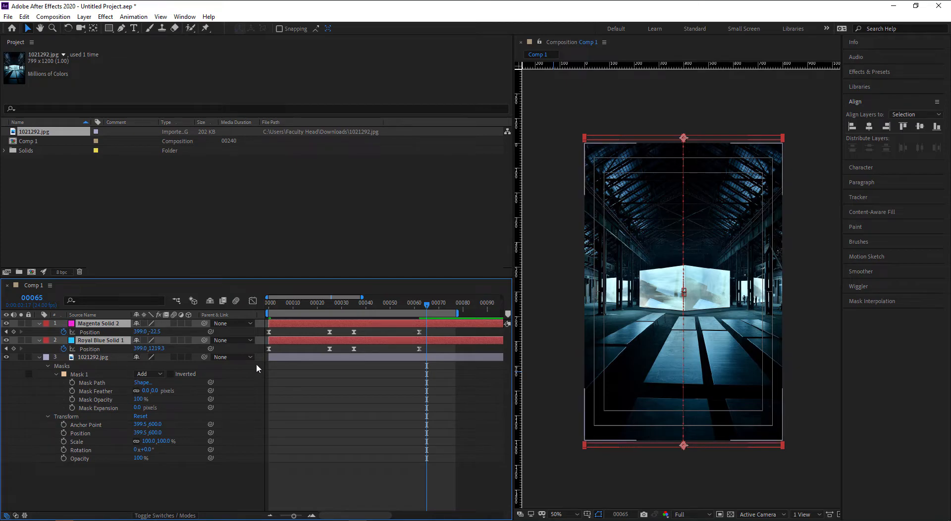
- At frame 00000, turn on the stopwatch to set the first Mask Path keyframe
left_click(276, 305)
left_click_drag(275, 307, 256, 304)
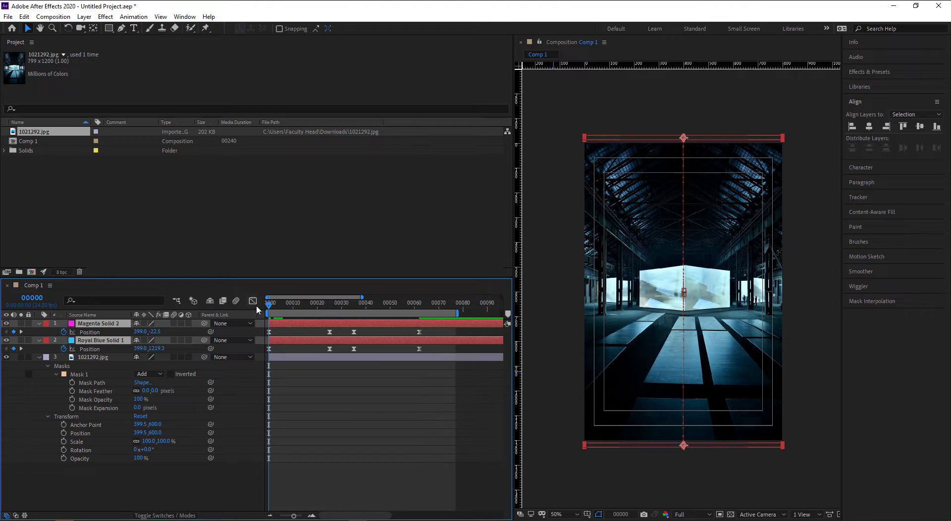
left_click(85, 374)
left_click(72, 382)
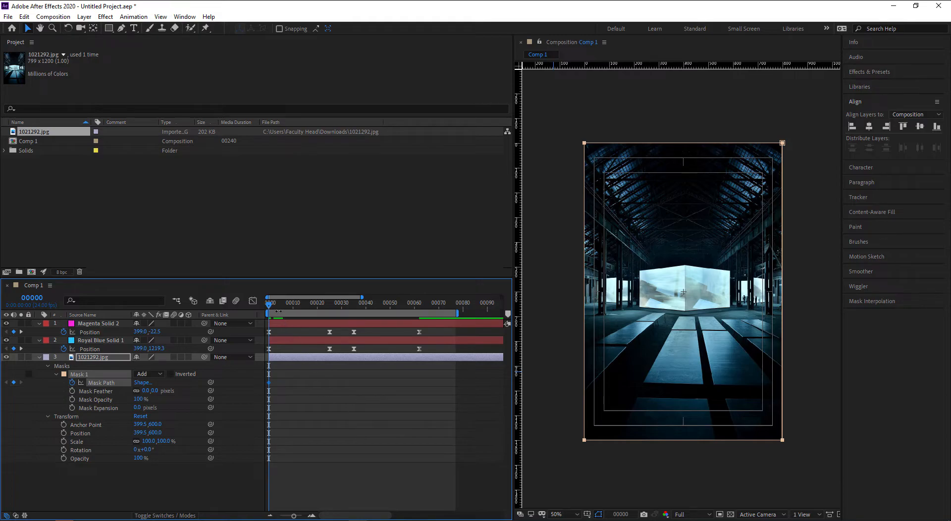
- At frame 00025, lower the mask's top edge to the magenta bar and scrub to check
left_click_drag(269, 304, 330, 308)
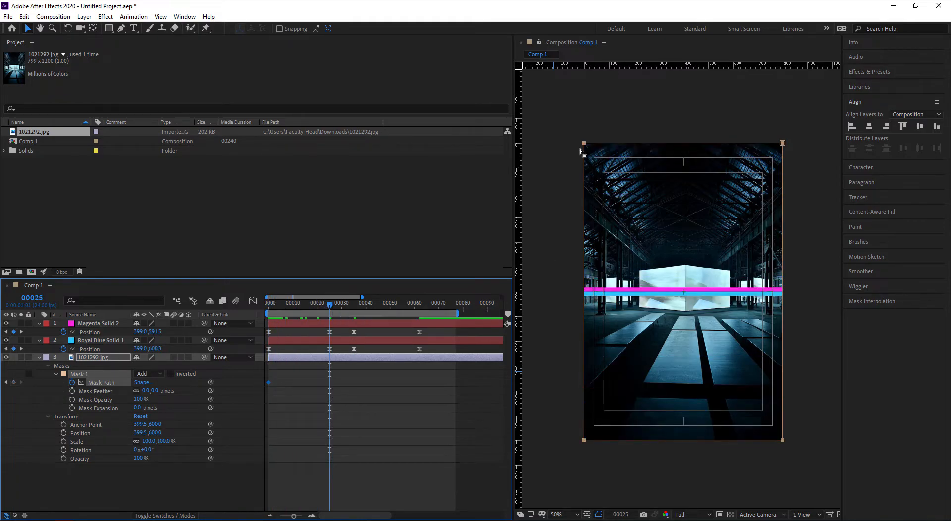
left_click_drag(572, 127, 800, 153)
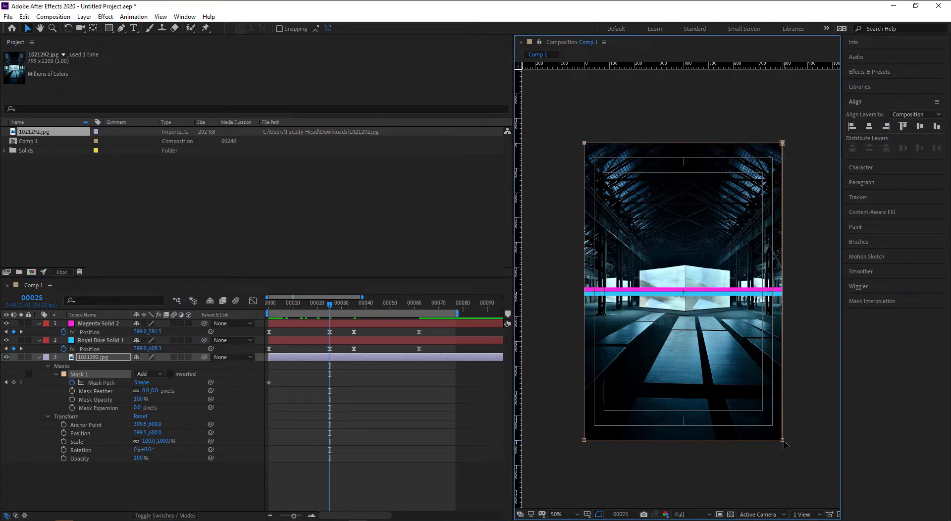
left_click_drag(783, 144, 802, 294)
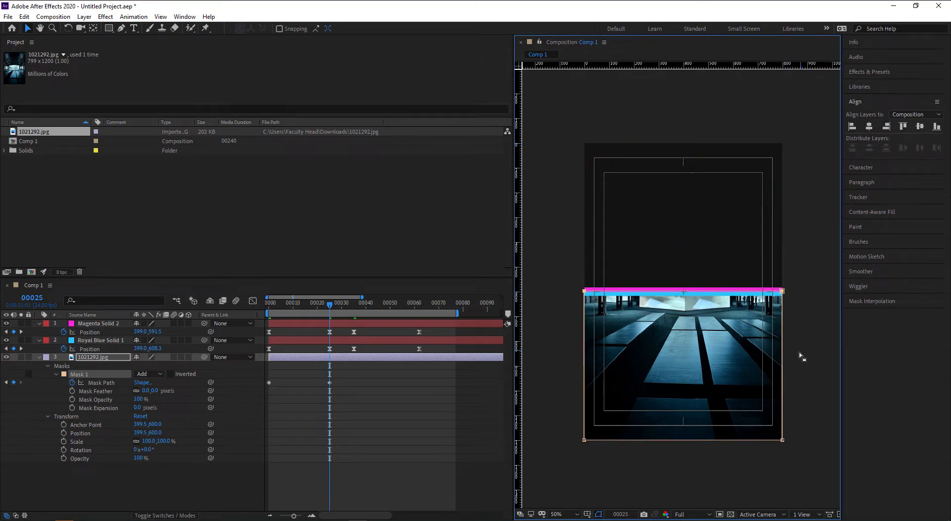
left_click(404, 439)
left_click(314, 307)
mouse_move(314, 310)
left_mouse_down()
mouse_move(274, 311)
mouse_move(330, 318)
left_mouse_up()
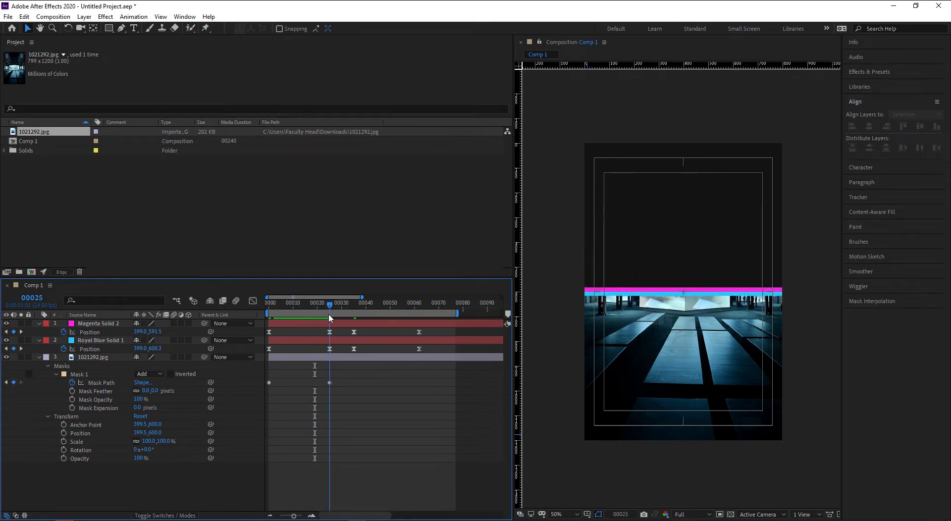
left_click_drag(330, 318, 259, 314)
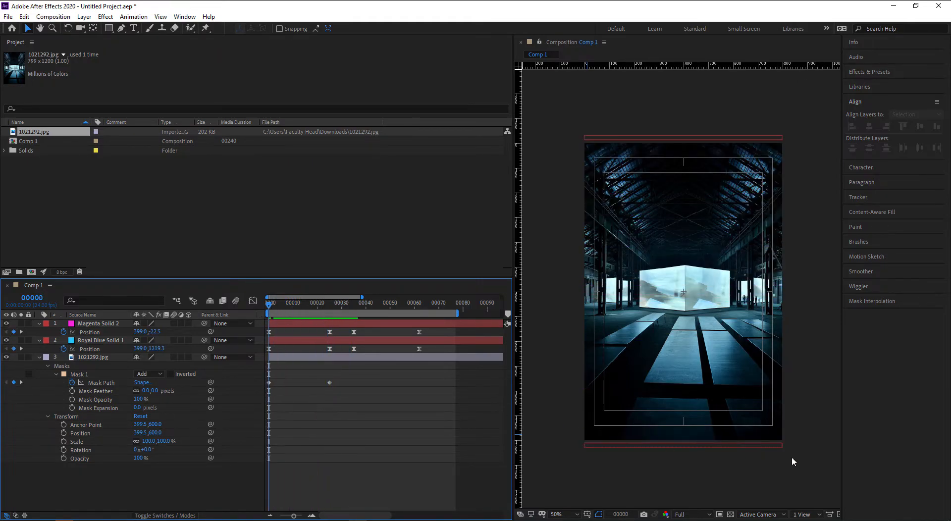
left_click_drag(265, 313, 323, 311)
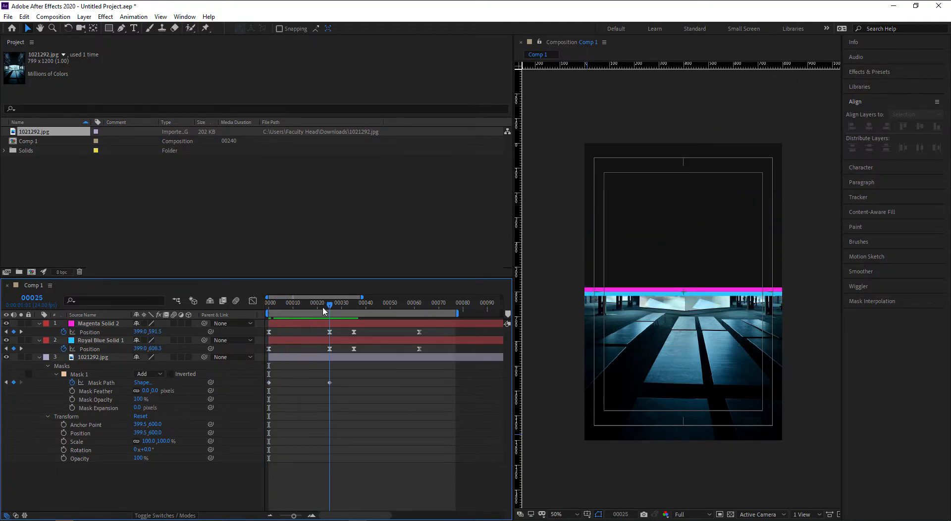
- Raise the mask's bottom edge to the blue bar, scrub the result, and select both Mask Path keyframes
left_click(291, 357)
left_click_drag(818, 468, 522, 407)
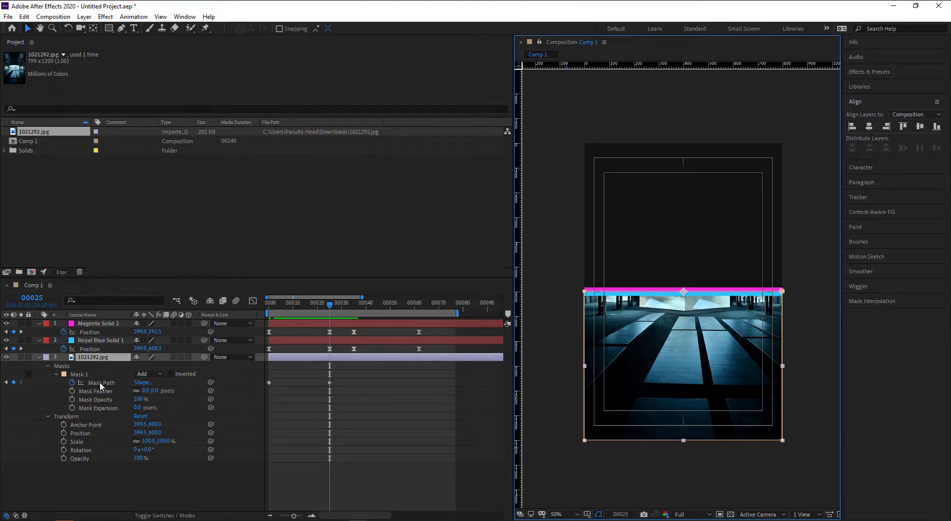
left_click(86, 376)
left_click_drag(580, 466, 775, 293)
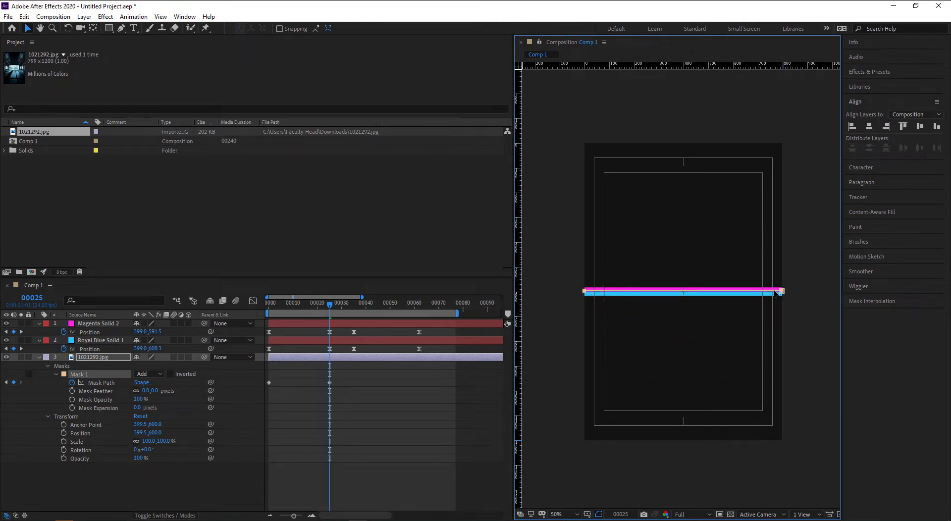
left_click(340, 454)
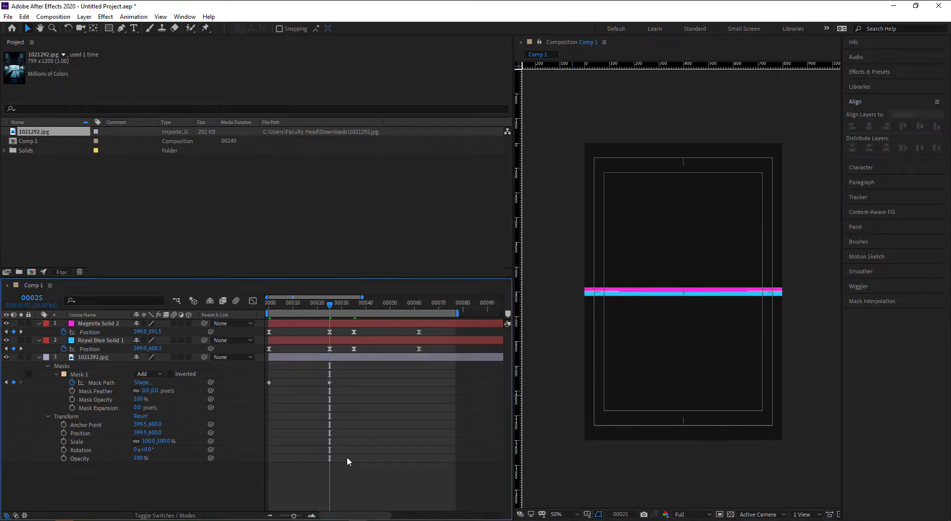
mouse_move(330, 304)
left_mouse_down()
mouse_move(270, 307)
mouse_move(326, 305)
left_mouse_up()
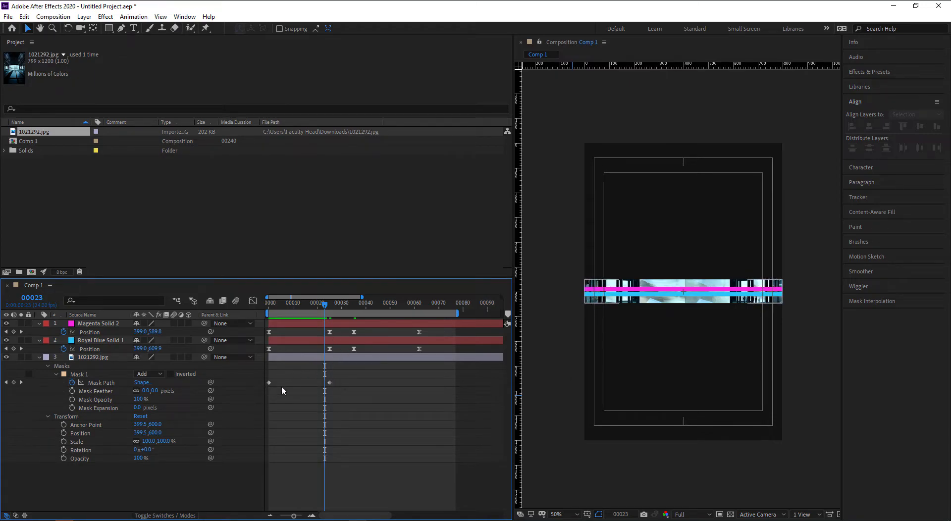
left_click_drag(356, 400, 268, 372)
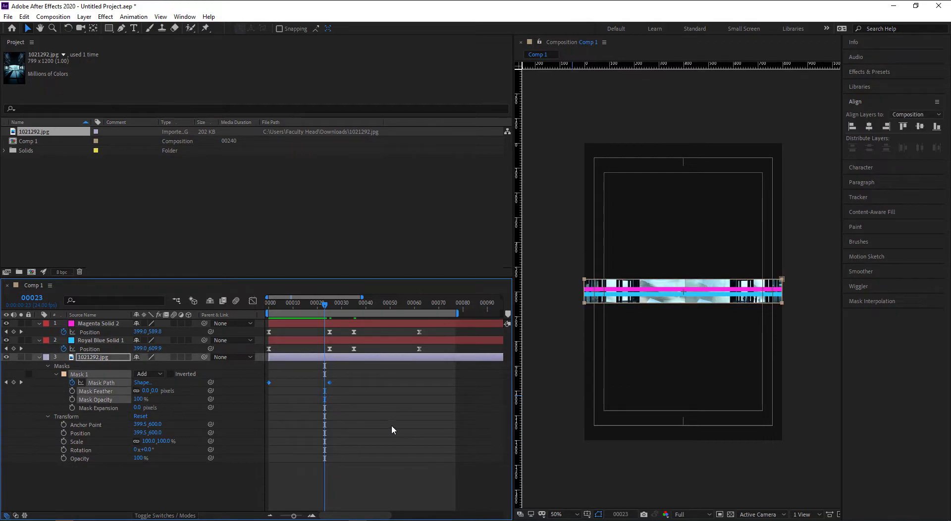
- Apply Easy Ease to both Mask Path keyframes and view them in the speed graph
right_click(330, 383)
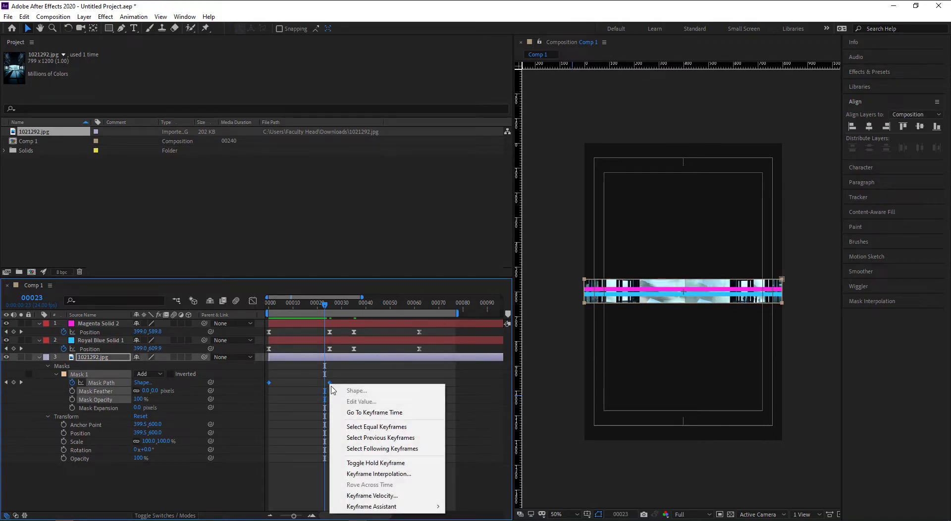
mouse_move(392, 506)
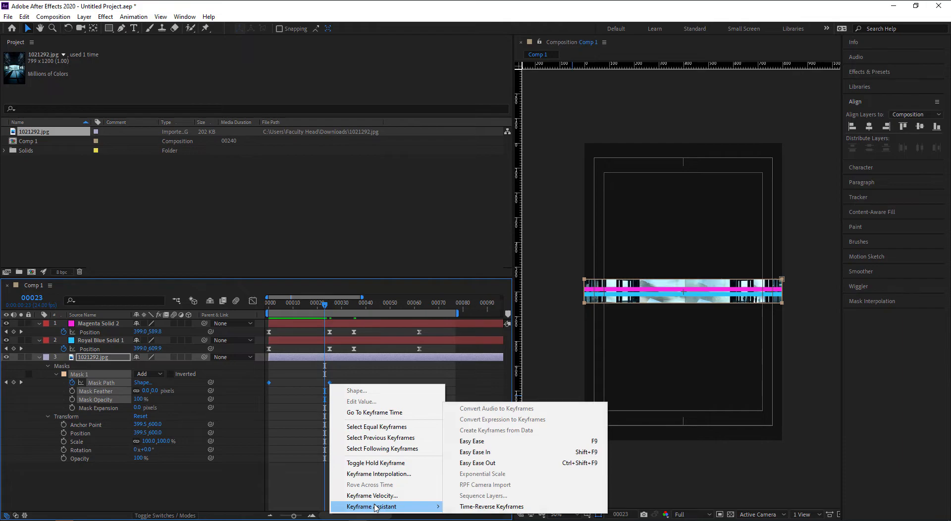
left_click(491, 441)
left_click_drag(321, 307, 298, 309)
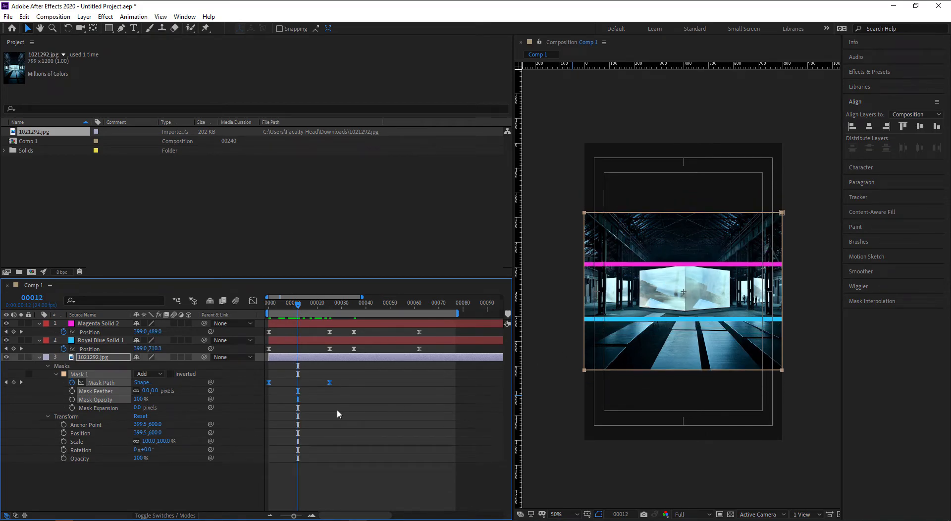
left_click_drag(334, 405, 264, 350)
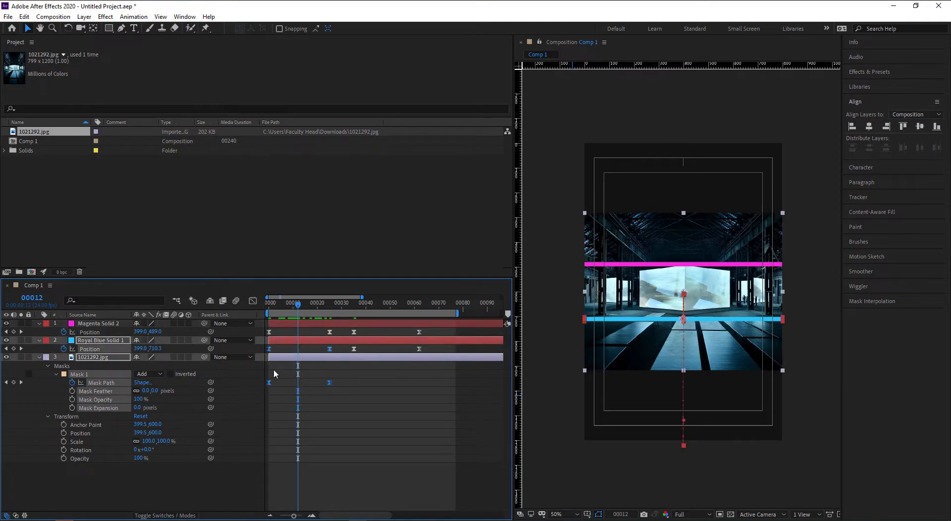
left_click(253, 301)
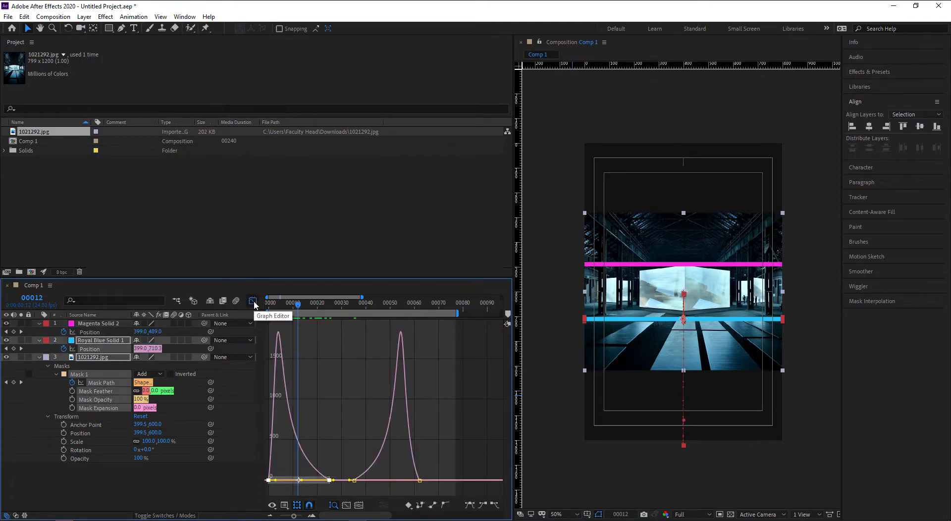
- Dismiss the error message and select both Mask Path keyframes in the speed graph
left_click(339, 436)
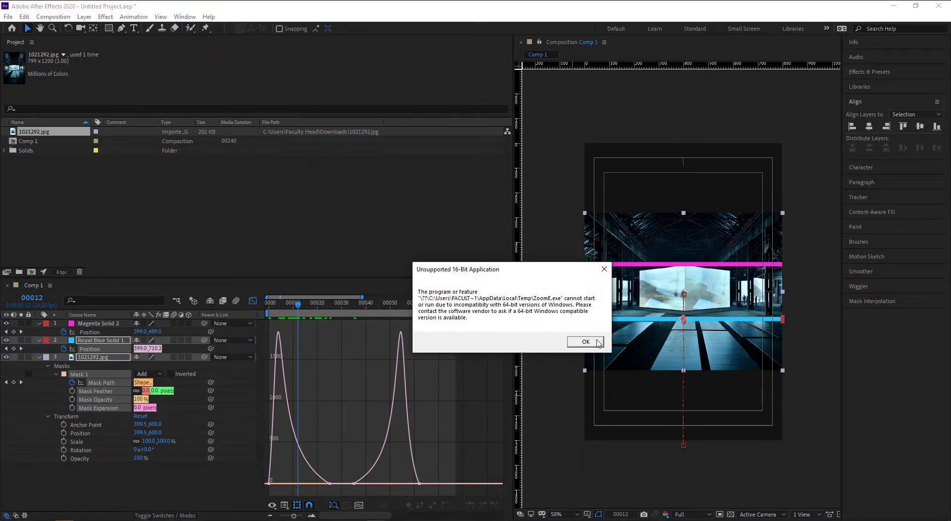
left_click(586, 343)
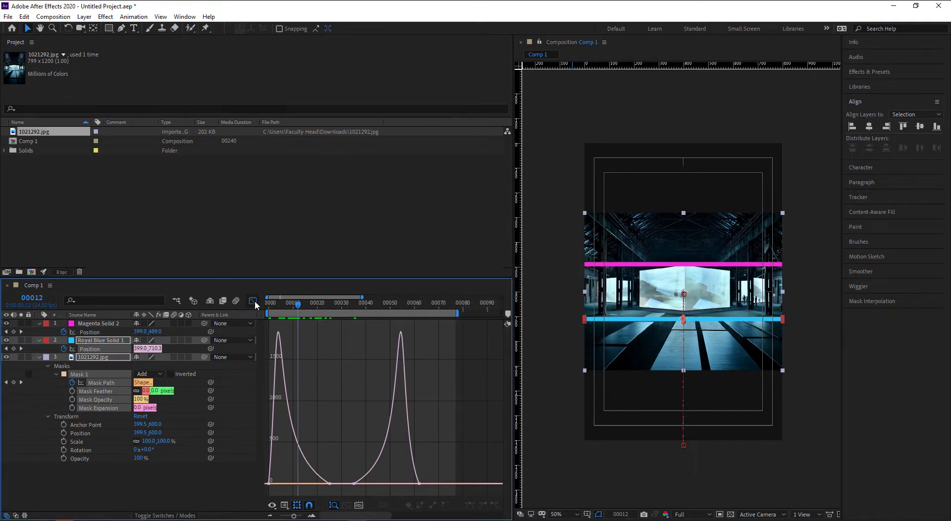
left_click(253, 300)
left_click_drag(347, 368, 262, 399)
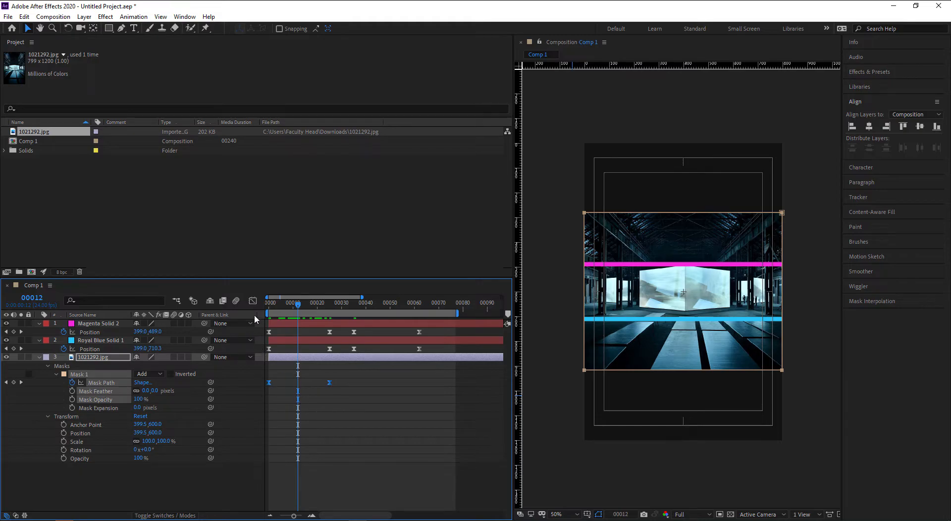
left_click(252, 301)
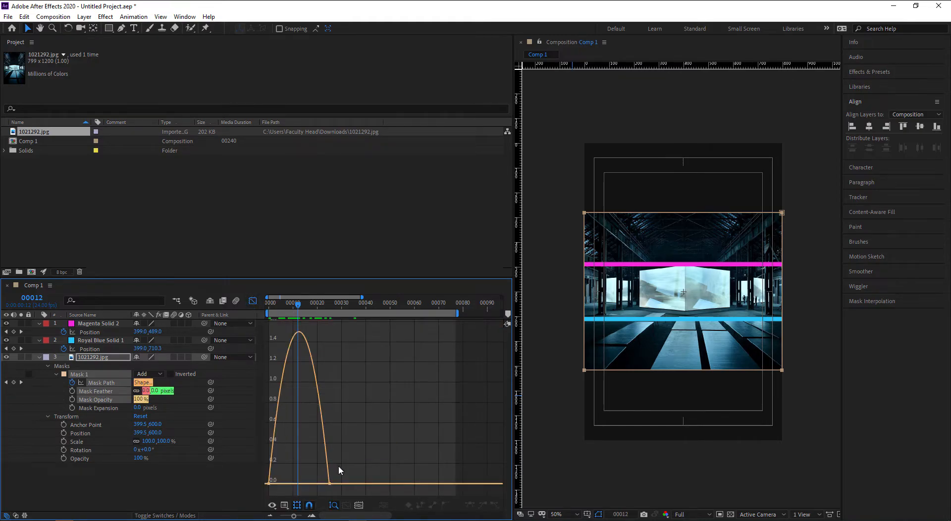
left_click_drag(351, 468, 253, 493)
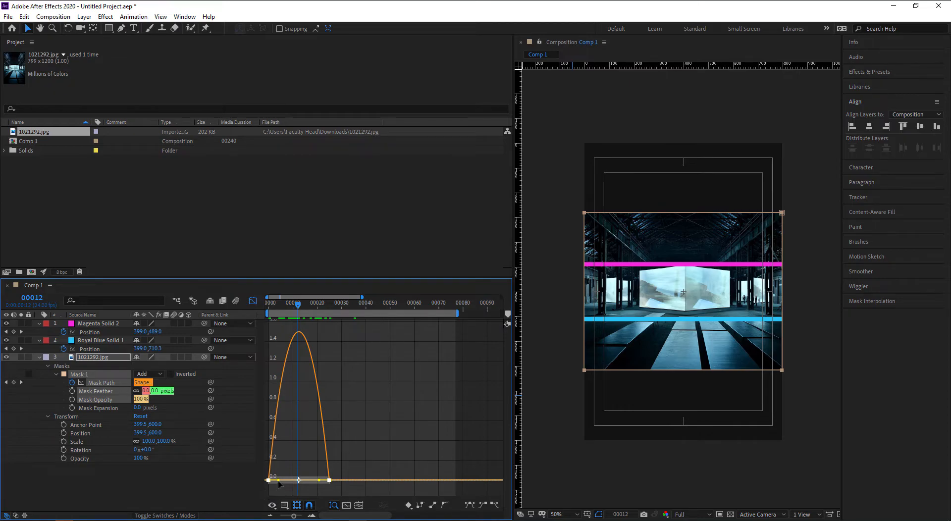
- Try the first keyframe's influence at about 42% and then 24%, scrubbing to check
left_click_drag(278, 479, 303, 488)
left_click(270, 307)
left_click_drag(269, 307, 278, 308)
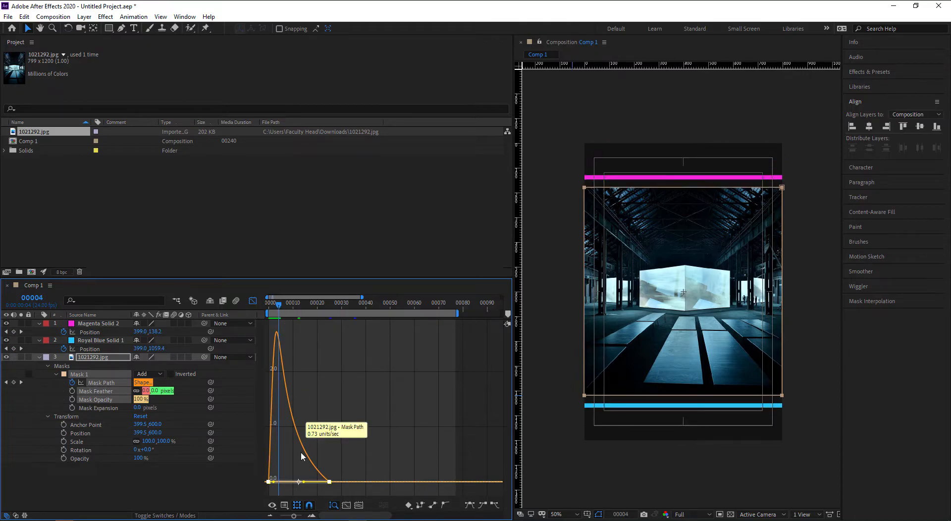
left_click_drag(274, 483, 277, 485)
mouse_move(279, 311)
left_mouse_down()
mouse_move(267, 310)
mouse_move(292, 315)
left_mouse_up()
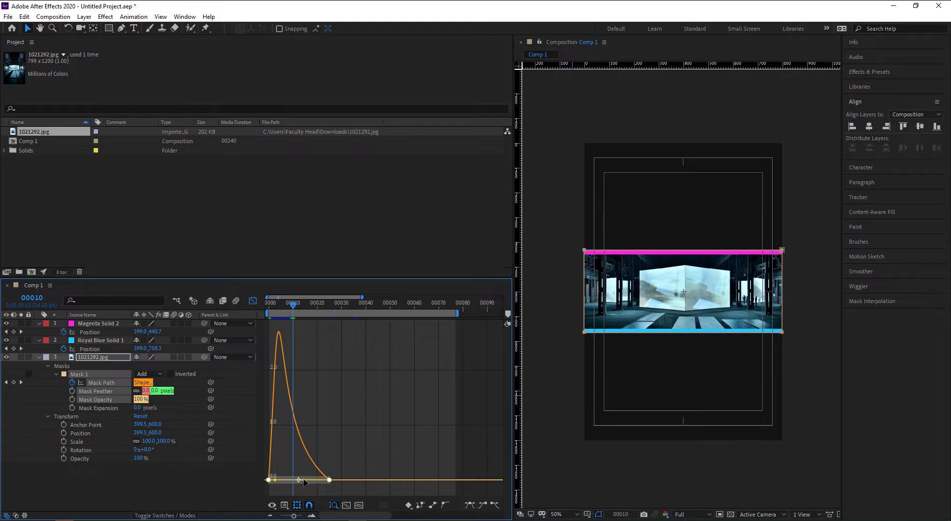
- Set the first keyframe's influence to about 87% and step through the opening frames
left_click_drag(303, 482, 304, 484)
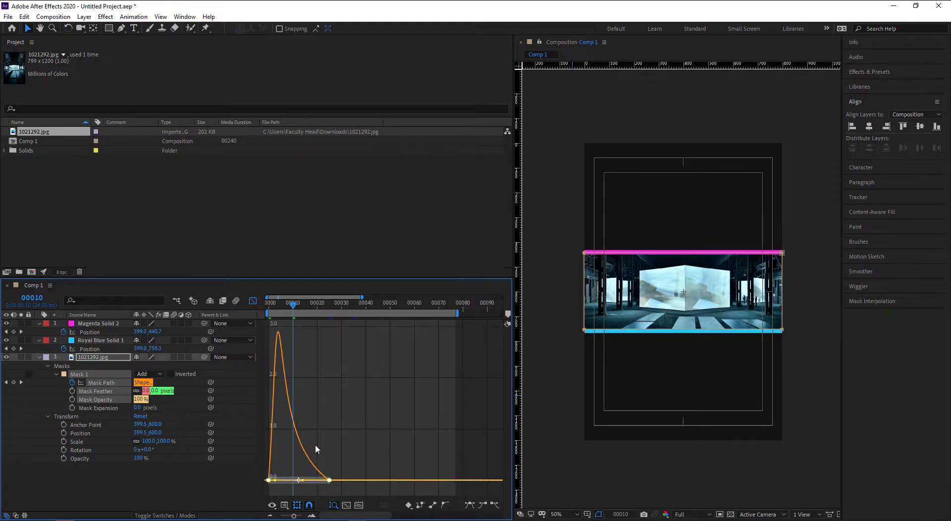
left_click(268, 304)
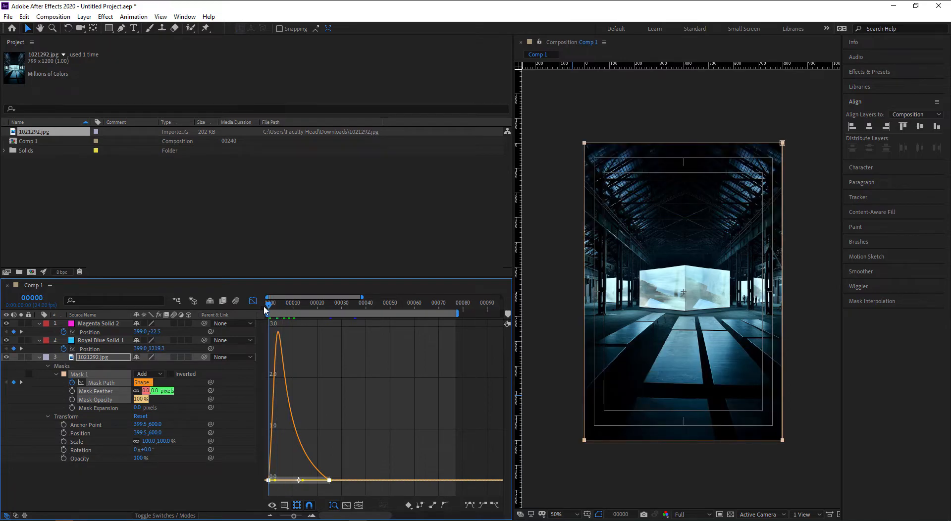
left_click(271, 309)
left_click(273, 310)
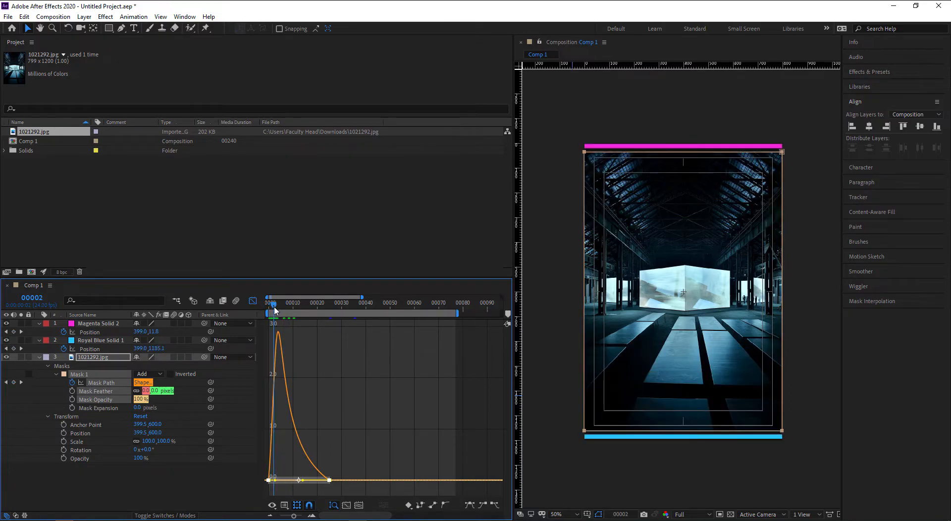
left_click(277, 310)
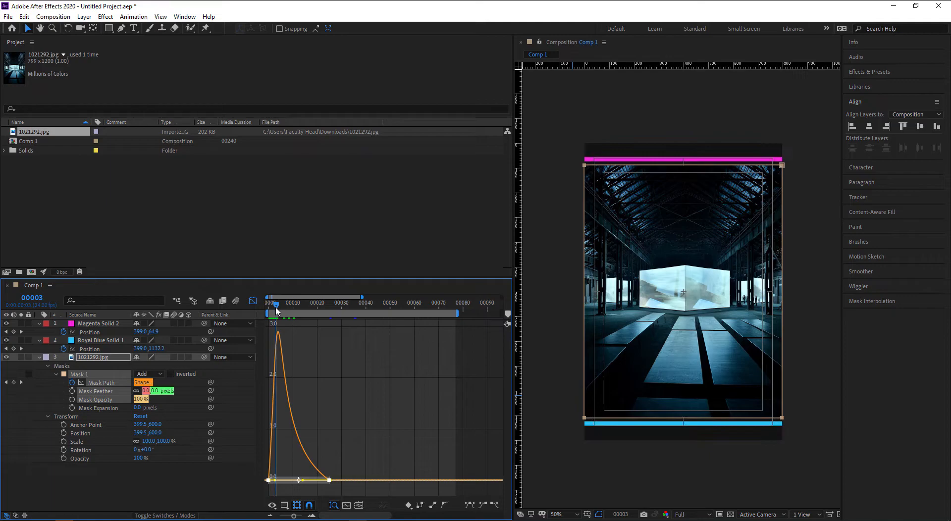
left_click(280, 310)
left_click(284, 311)
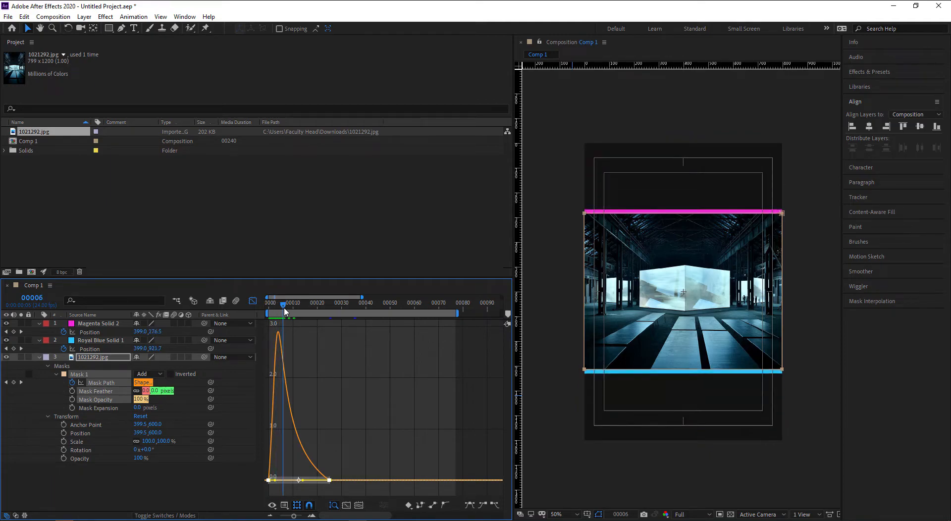
left_click(289, 311)
left_click_drag(290, 310, 339, 314)
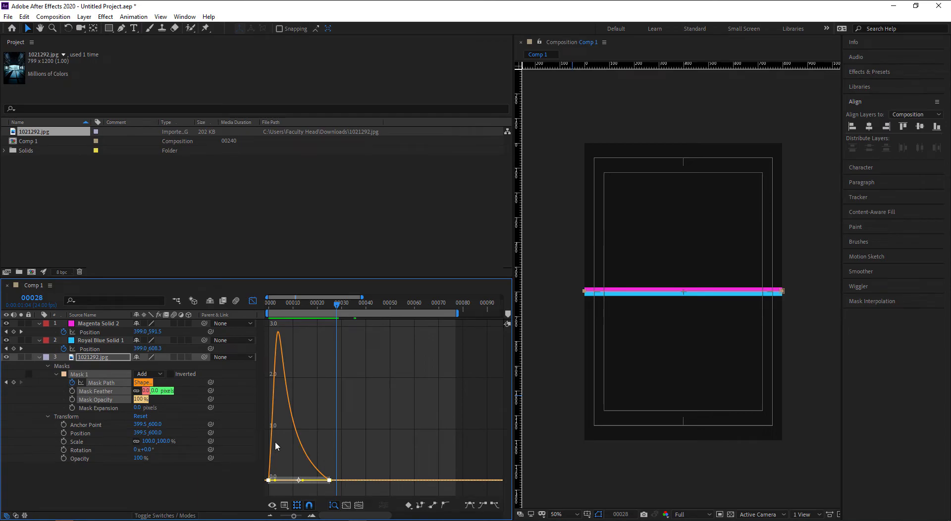
- Return to the keyframe timeline, deselect the image layer and step forward to frame 3
left_click(253, 301)
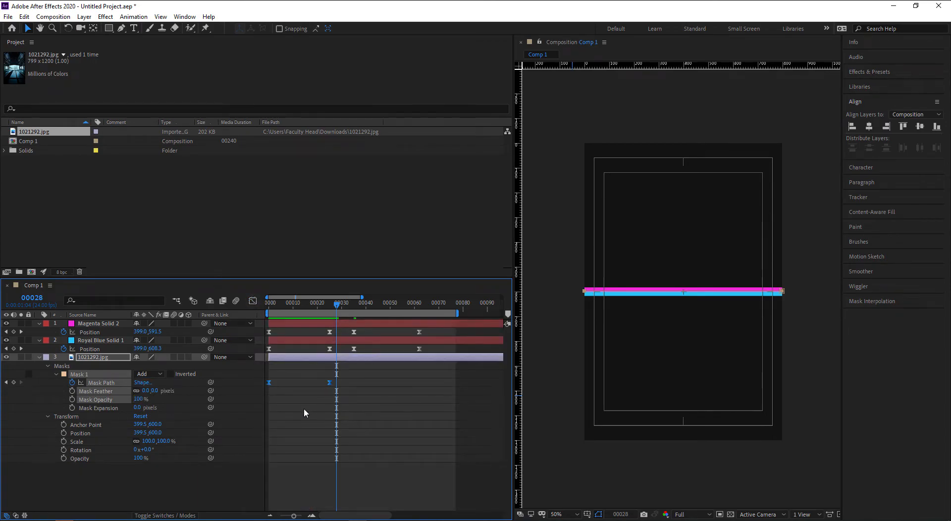
left_click(283, 390)
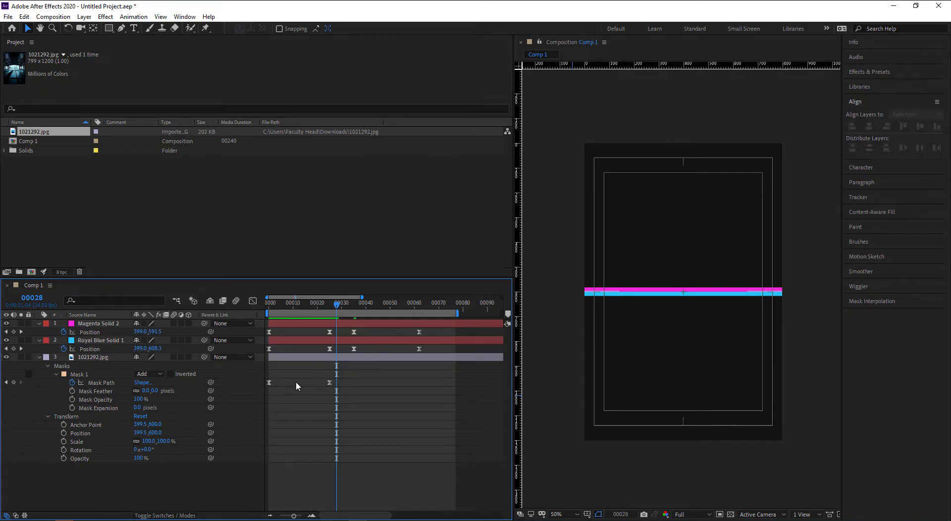
left_click(268, 306)
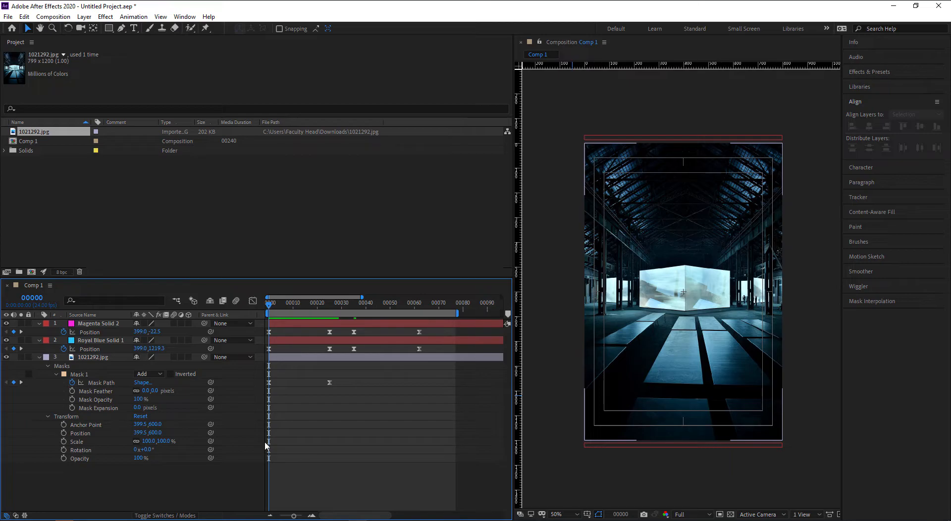
key("Page_Down")
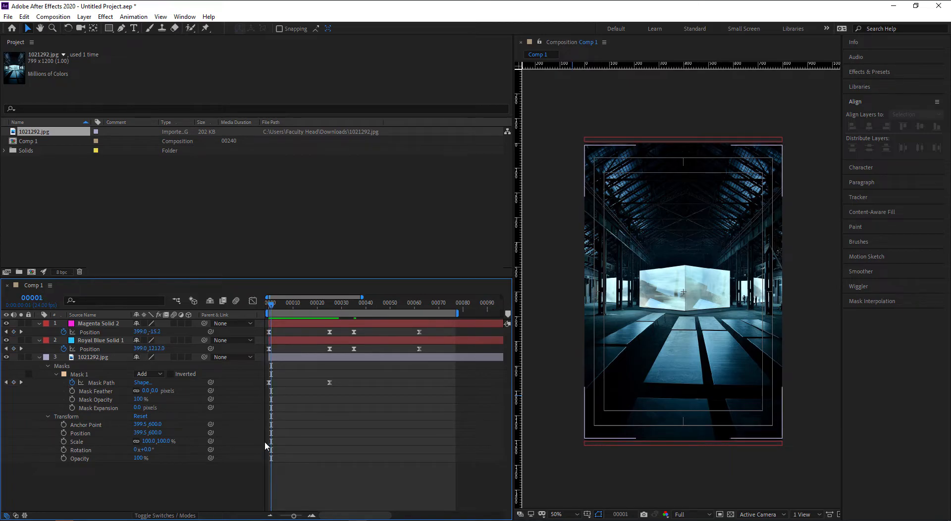
left_click_drag(619, 175, 689, 374)
key("Page_Down")
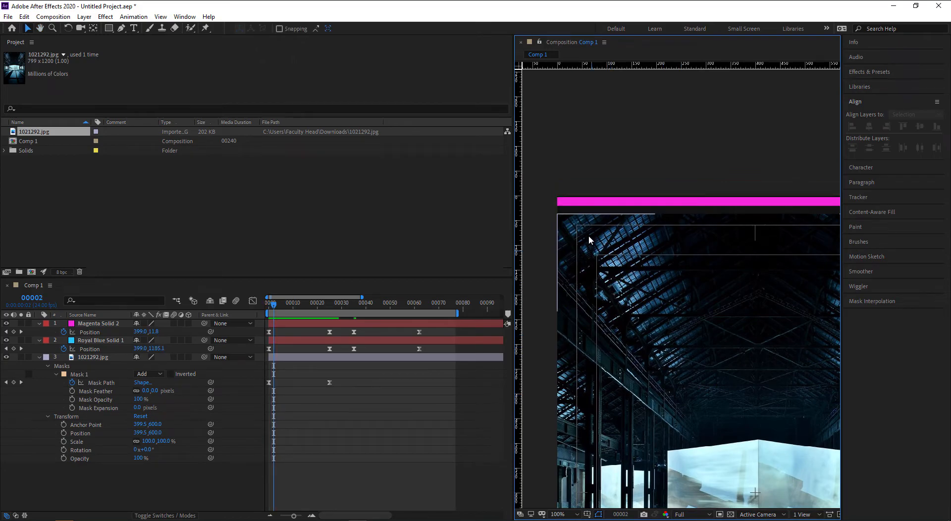
scroll(570, 228, "up", 2)
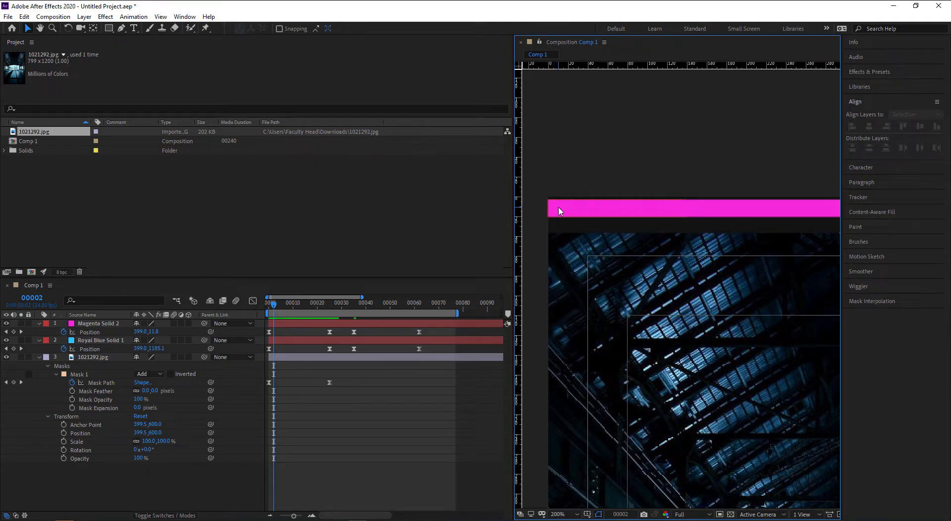
key("Page_Down")
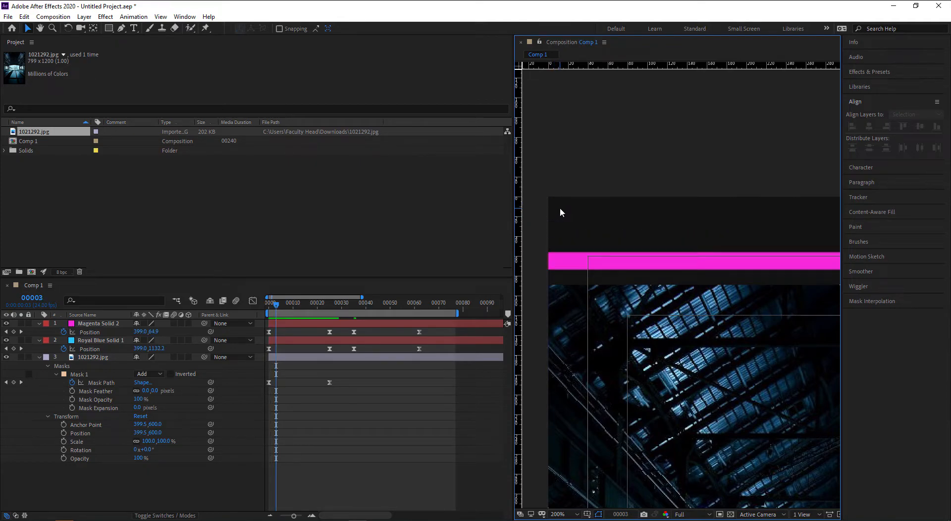
- Select Mask 1 and raise its top-right vertex up to the magenta bar
left_click(80, 376)
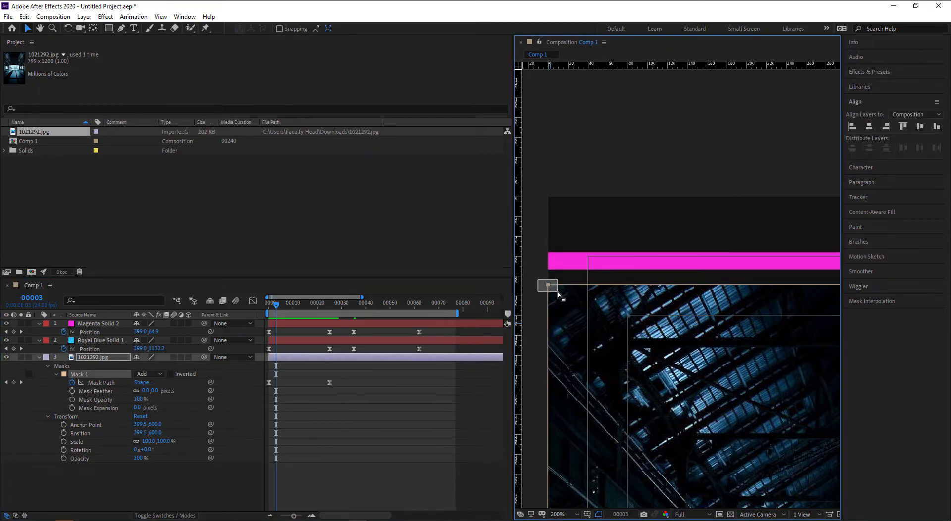
key("comma")
left_click_drag(661, 320, 533, 321)
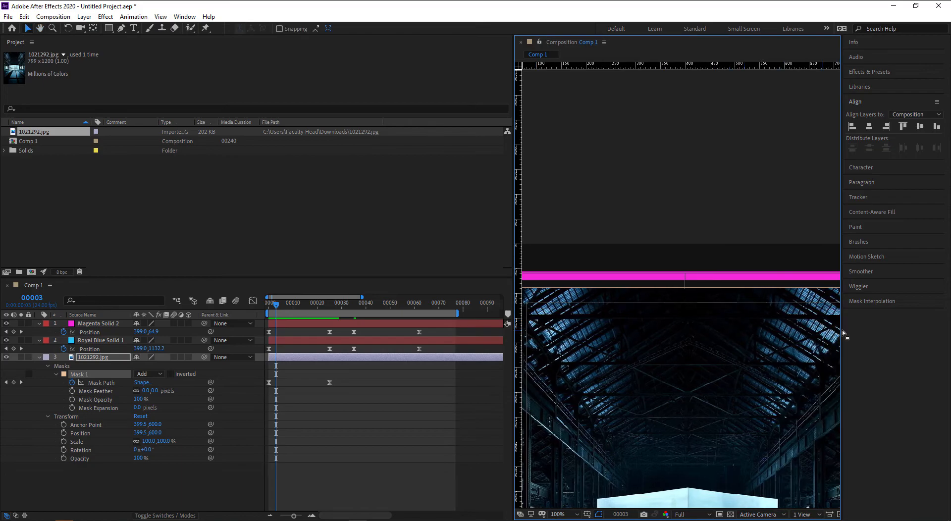
left_click_drag(842, 331, 931, 331)
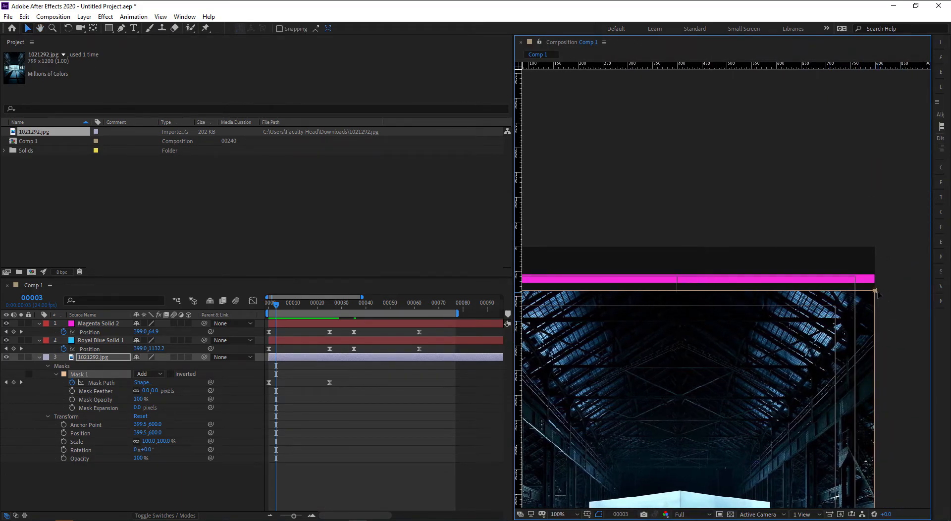
left_click_drag(875, 292, 875, 281)
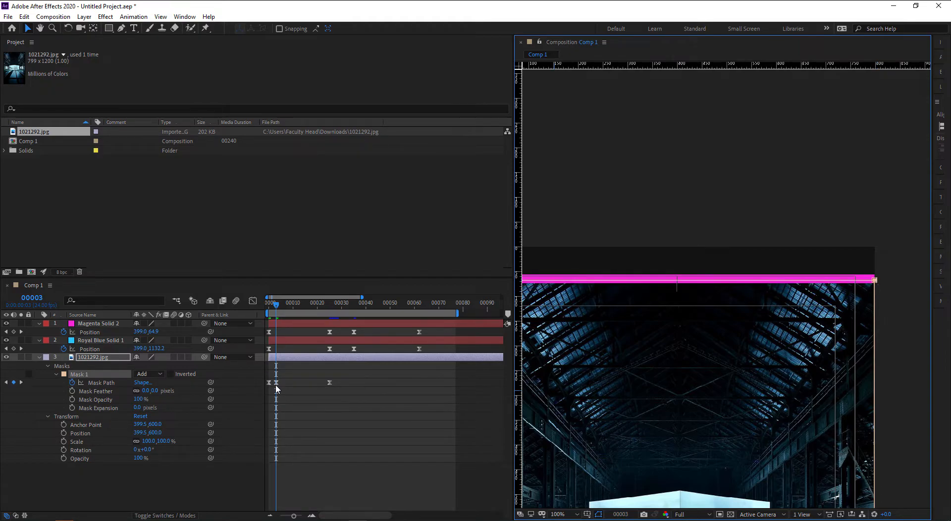
left_click_drag(293, 515, 300, 517)
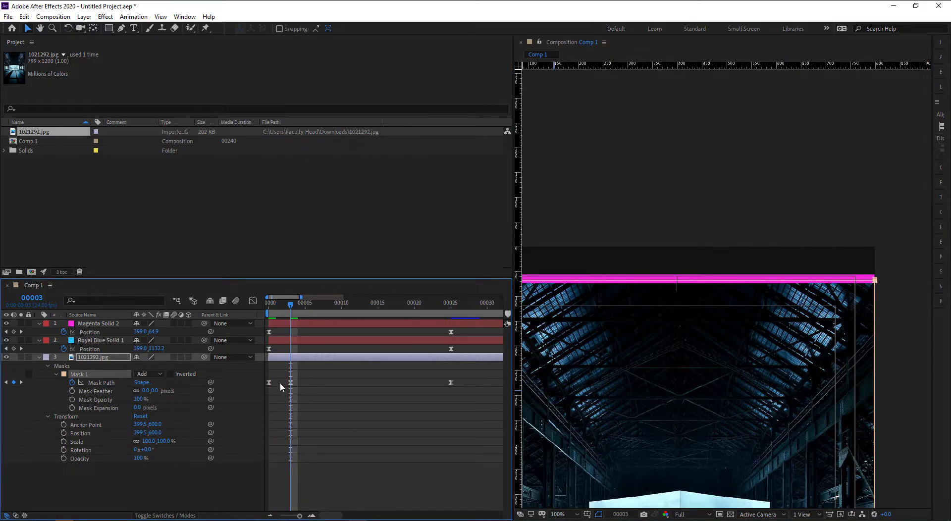
- At frame 1, select the photo's mask and raise its top edge to the magenta bar
left_click(307, 391)
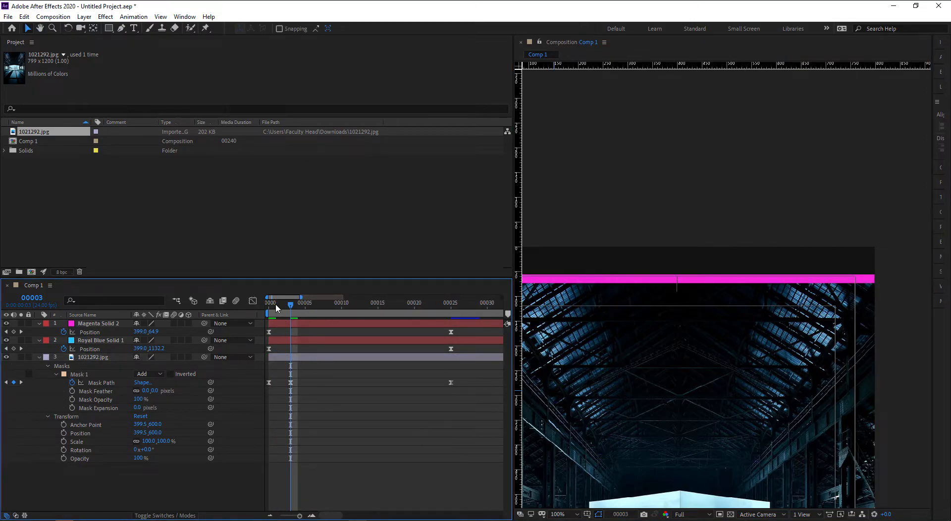
left_click(265, 306)
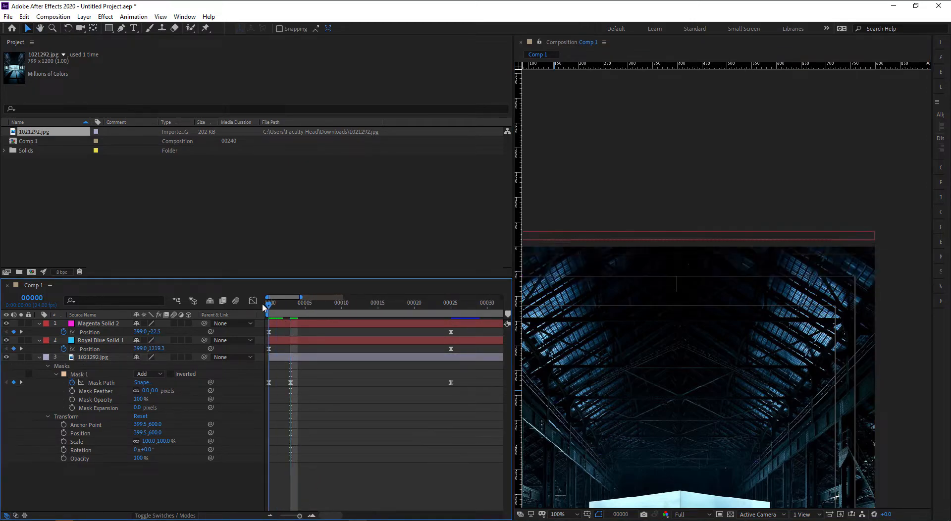
left_click_drag(270, 307, 276, 308)
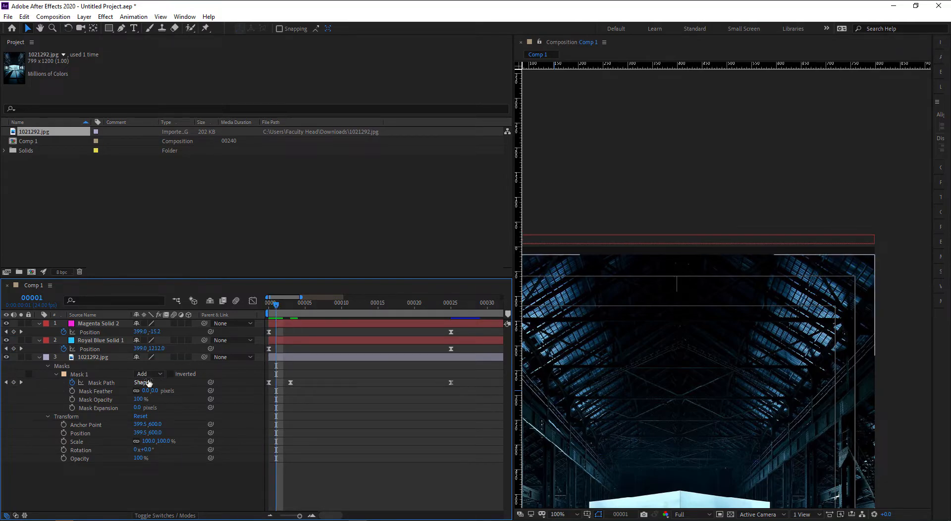
left_click(75, 375)
left_click_drag(885, 249, 858, 261)
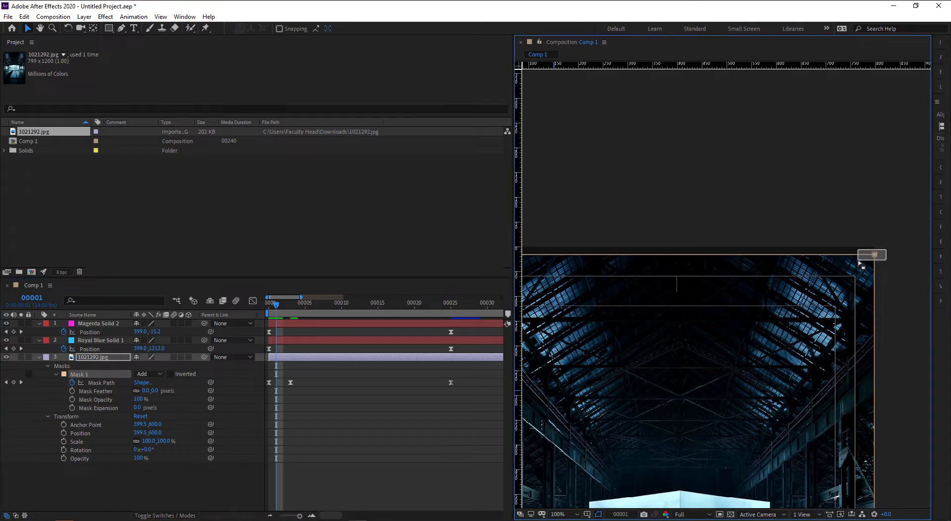
left_click_drag(712, 291, 819, 294)
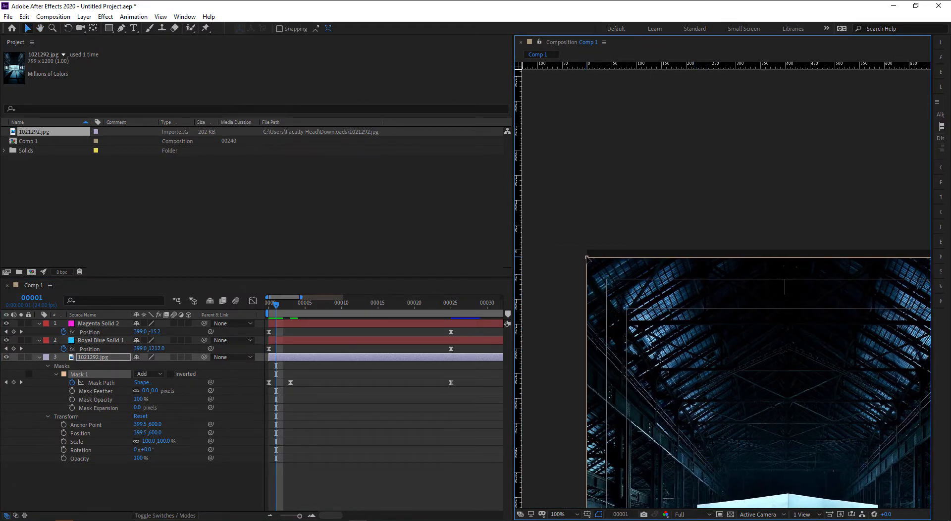
left_click_drag(587, 257, 587, 251)
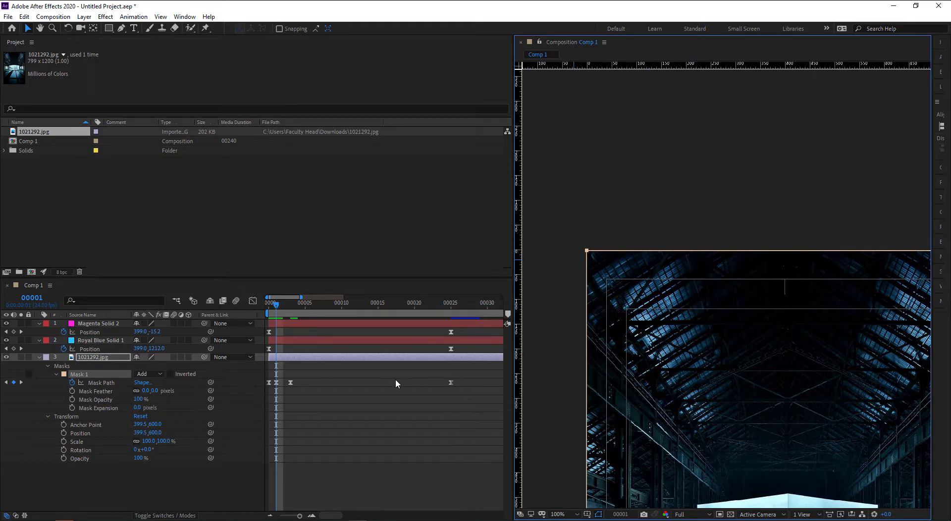
- Align the mask's top corners with the magenta bar on the next frame, checking the motion
key("Page_Down")
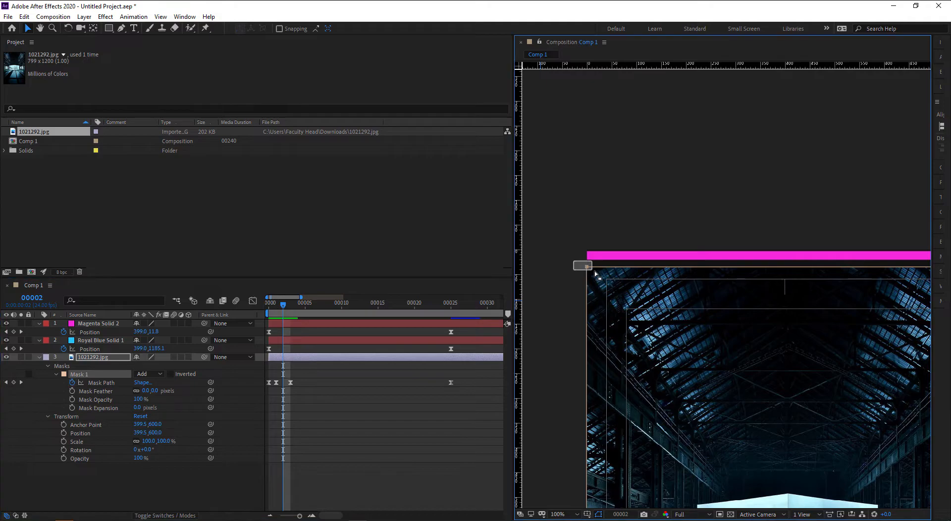
left_click_drag(730, 303, 505, 311)
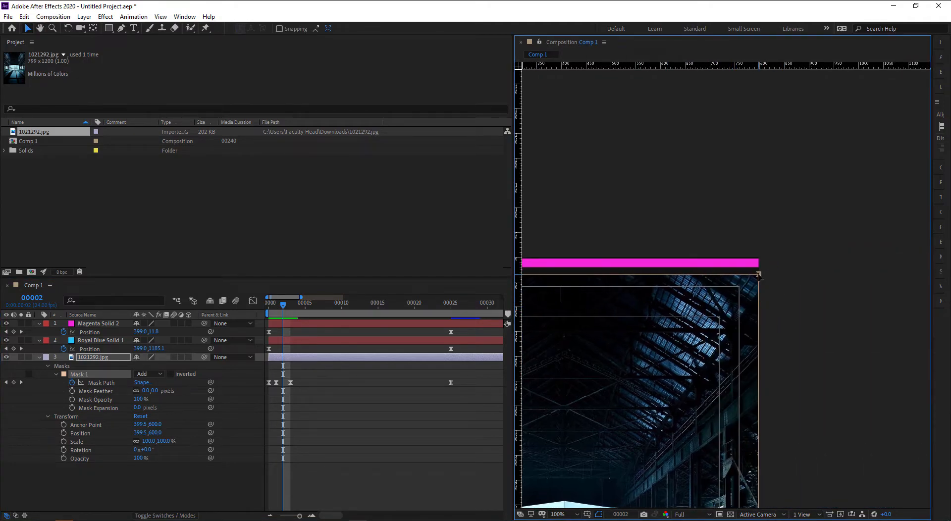
left_click_drag(758, 274, 758, 262)
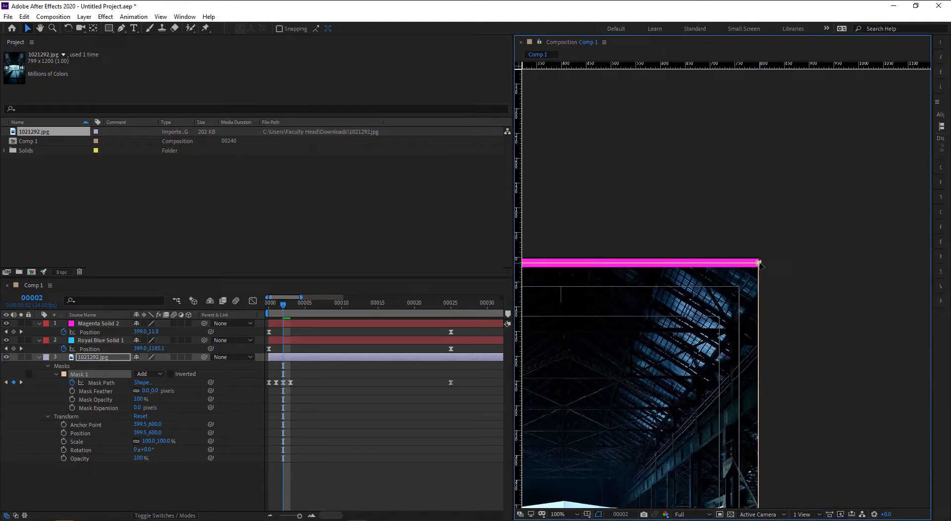
mouse_move(283, 306)
left_mouse_down()
mouse_move(269, 307)
mouse_move(300, 308)
left_mouse_up()
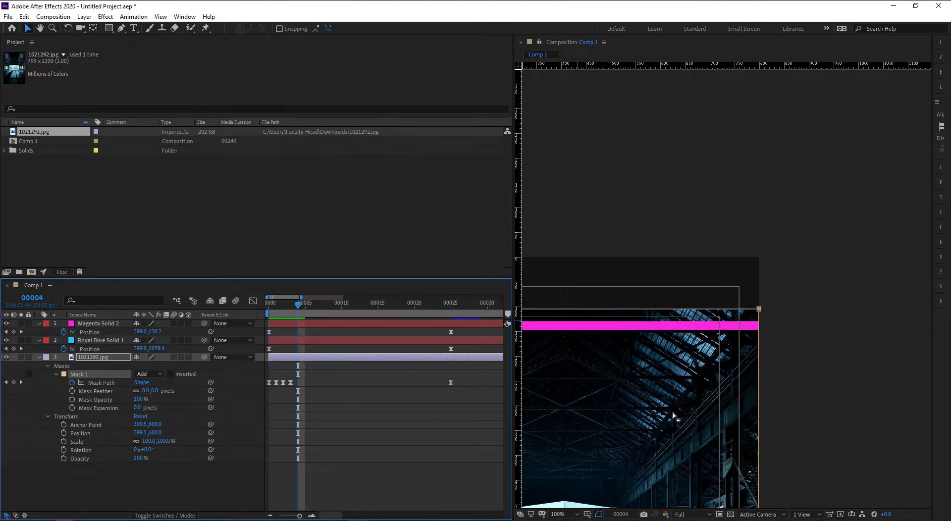
left_click_drag(673, 417, 772, 365)
scroll(799, 280, "left", 5)
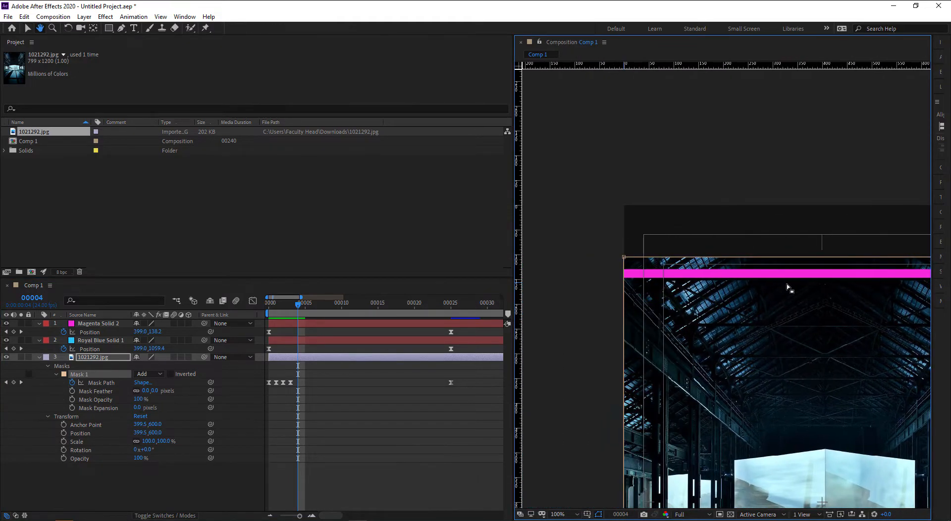
left_click_drag(623, 257, 625, 272)
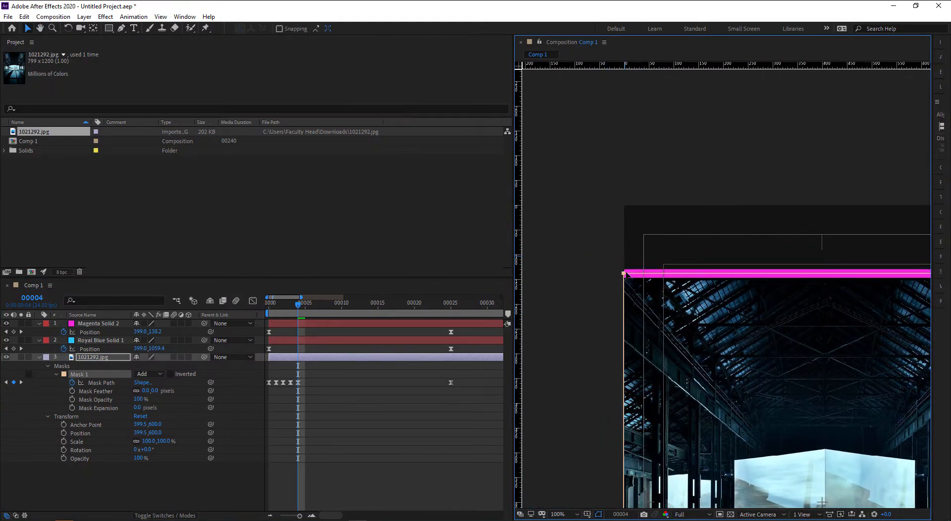
- Lower the mask's top edge onto the magenta bar at frames 5 and 6
left_click(301, 307)
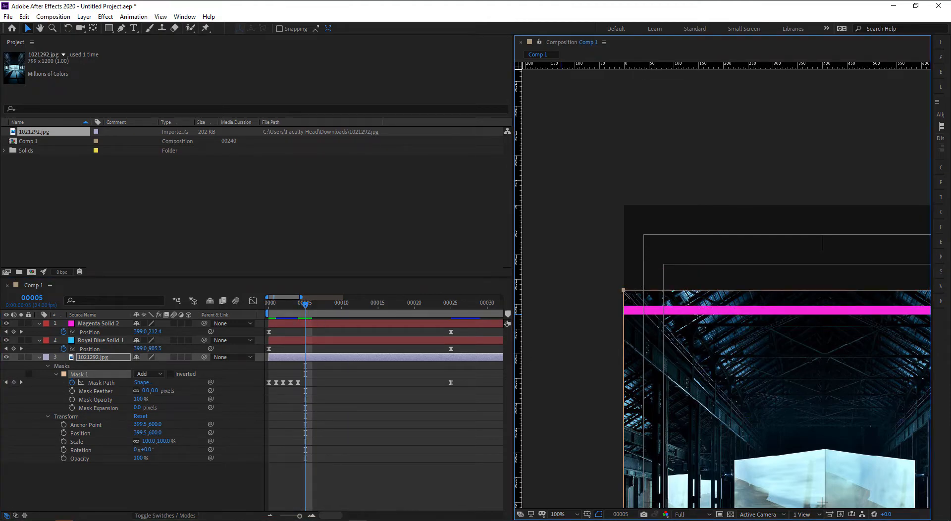
left_click_drag(623, 291, 625, 311)
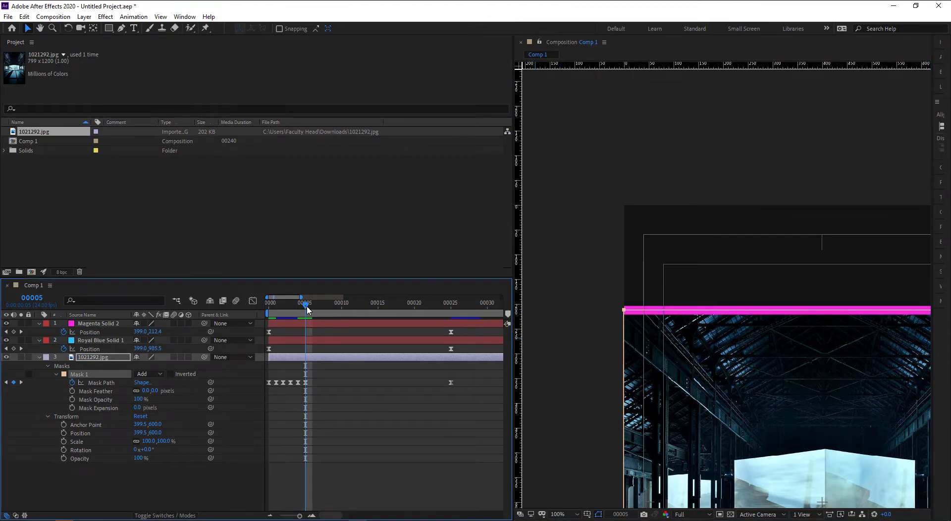
left_click(311, 309)
left_click_drag(625, 326, 625, 344)
- At frame 7, try lowering the top edge, undo it, and reframe the top-left corner
left_click(319, 304)
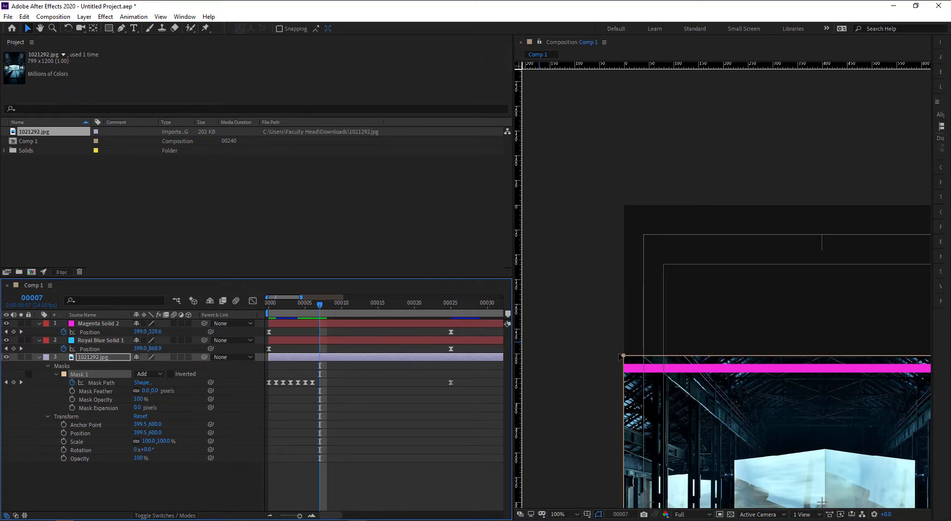
left_click(623, 355)
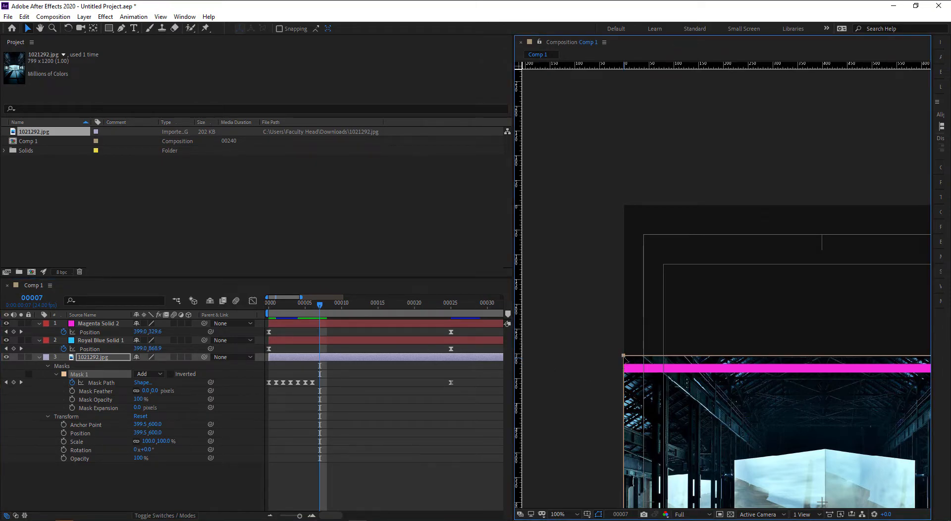
key("comma")
key("comma")
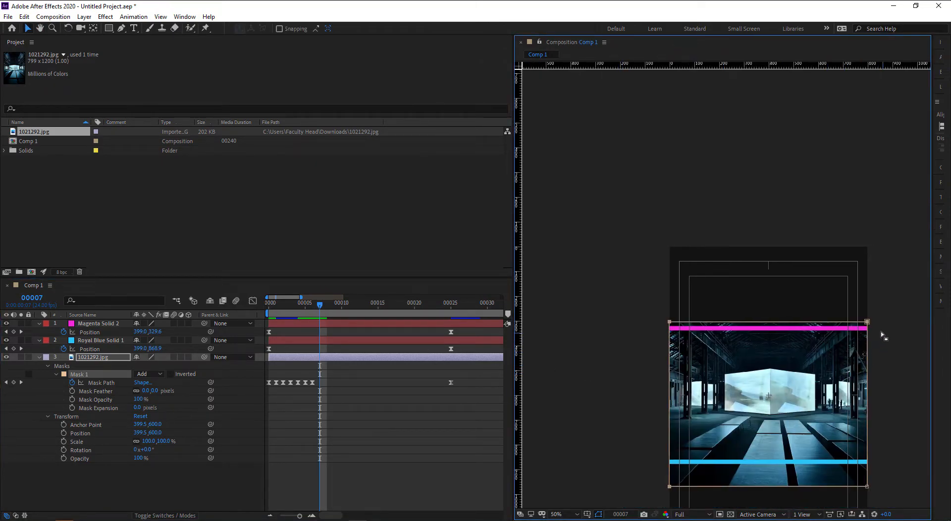
scroll(872, 329, "up", 1)
scroll(600, 365, "up", 1)
left_click_drag(601, 369, 747, 301)
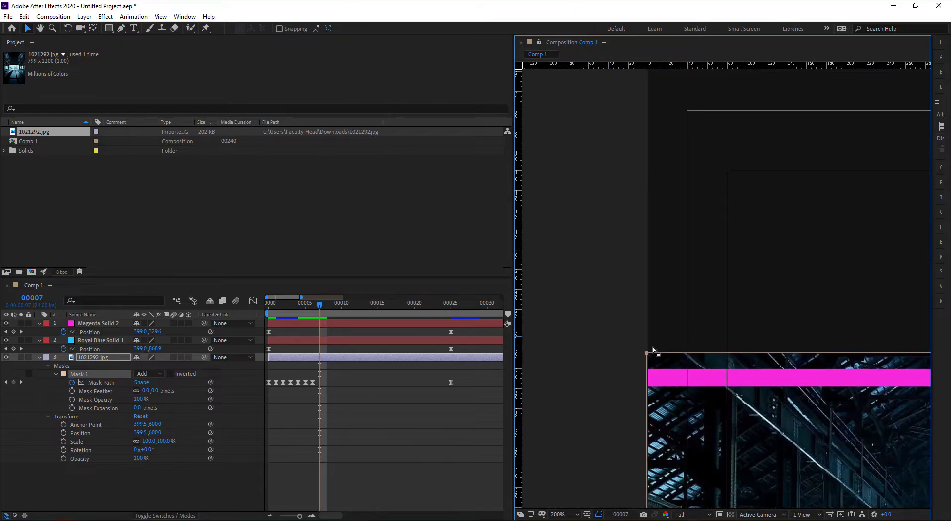
left_click_drag(648, 354, 652, 379)
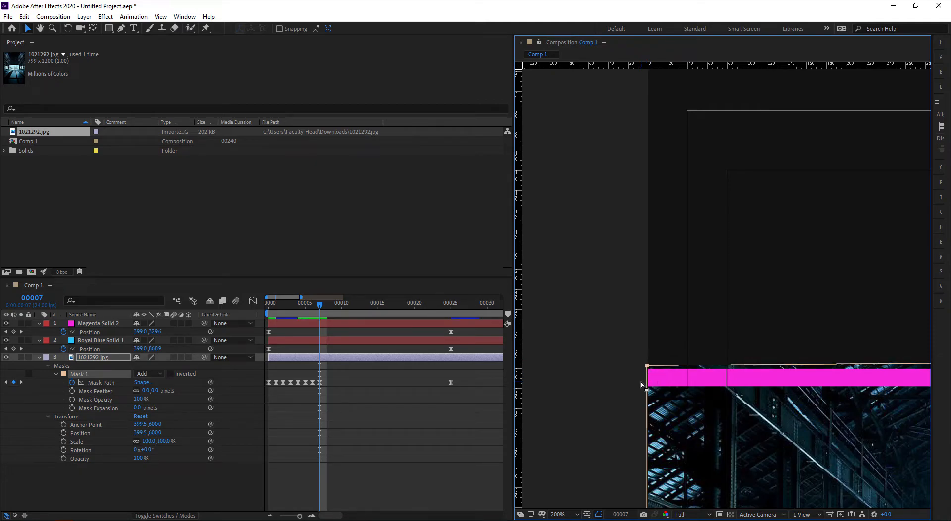
key("ctrl+z")
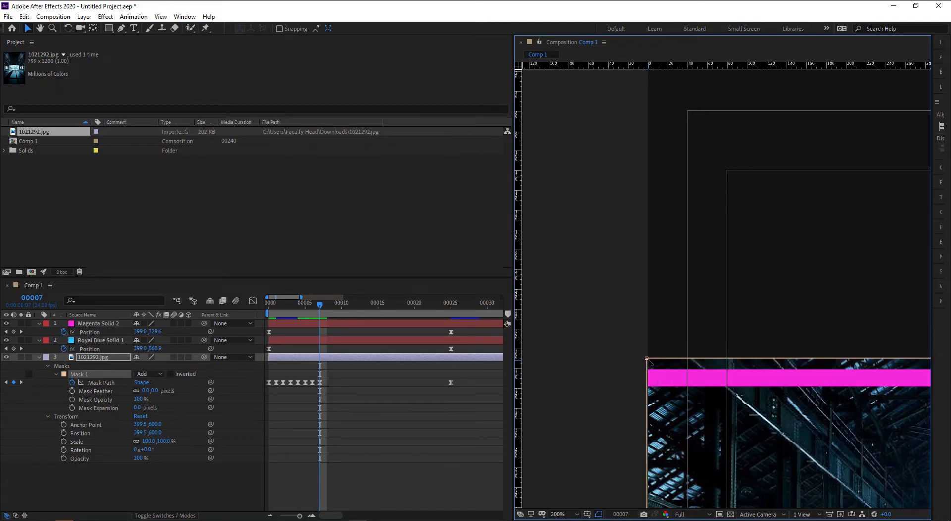
scroll(750, 379, "down", 1)
left_click_drag(750, 379, 553, 373)
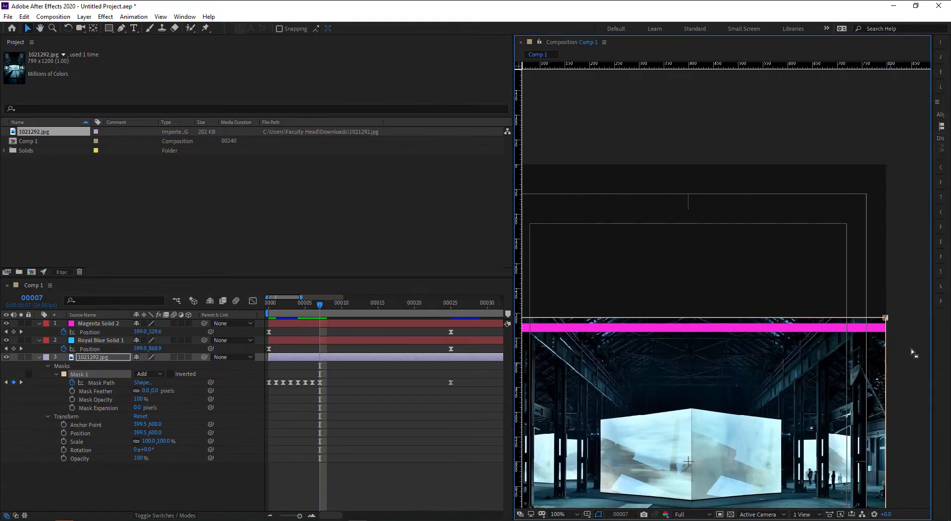
left_click_drag(618, 351, 788, 345)
scroll(788, 346, "up", 1)
mouse_move(629, 324)
left_mouse_down()
mouse_move(651, 296)
mouse_move(614, 317)
mouse_move(616, 333)
left_mouse_up()
left_click_drag(684, 366, 639, 324)
- Lower the mask's top edge onto the magenta bar at frames 8 and 9
key("Page_Down")
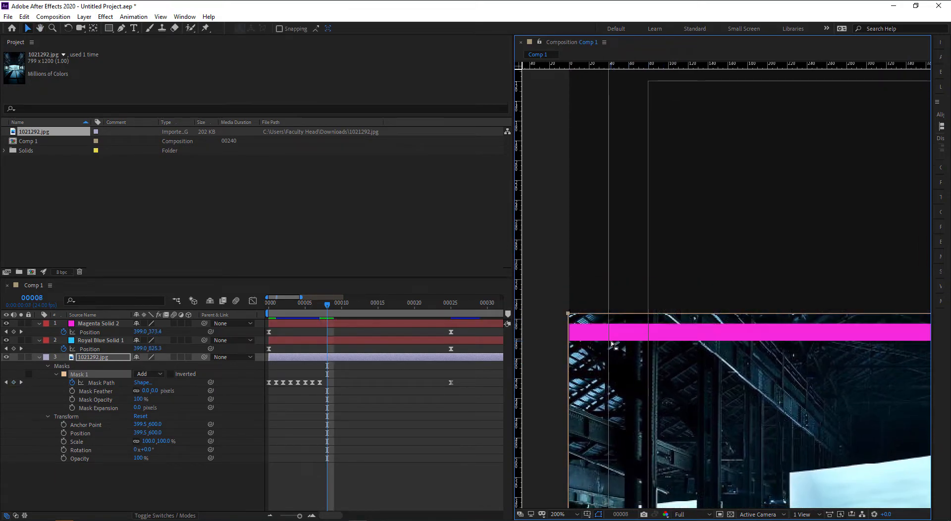
left_click_drag(568, 315, 568, 334)
left_click_drag(665, 364, 665, 340)
key("Page_Down")
key("v")
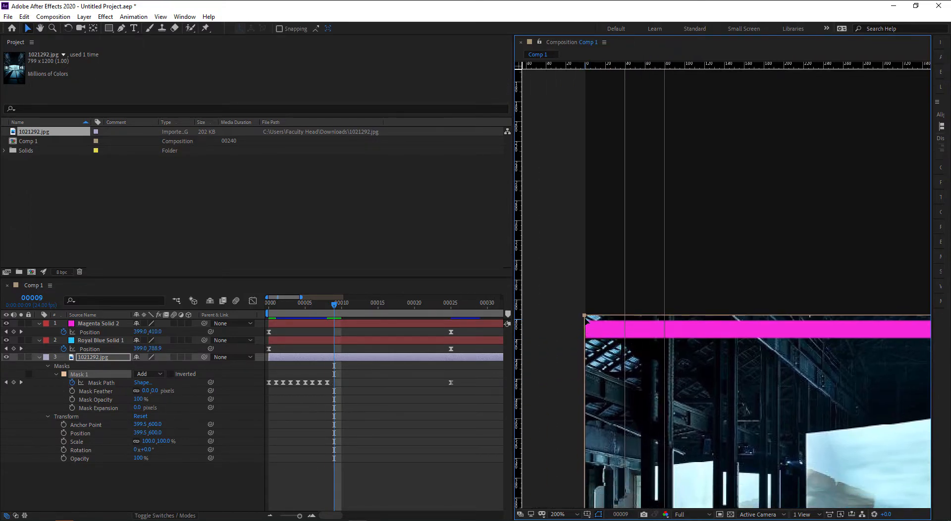
left_click_drag(585, 315, 586, 329)
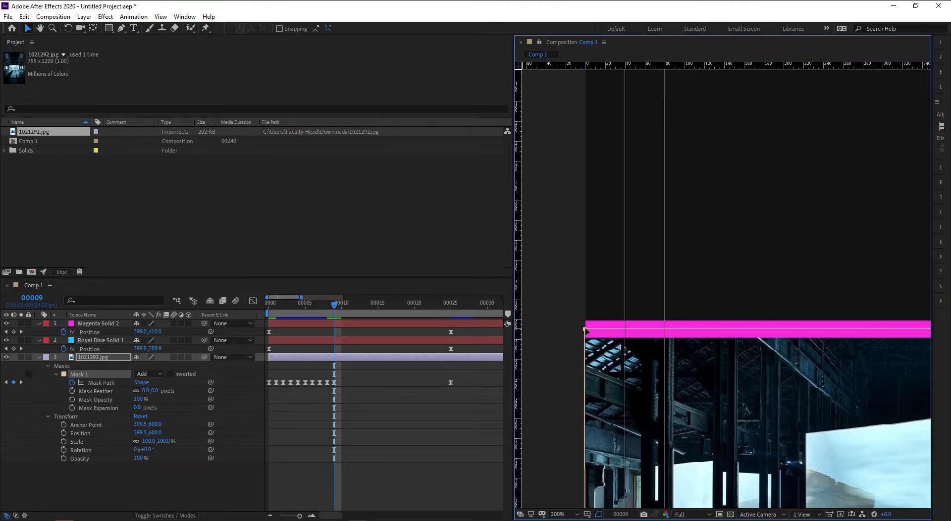
key("Page_Down")
left_click_drag(642, 350, 579, 297)
- Step through frames 11–17 and align the mask's top edge with the magenta bar at frame 17
key("Page_Down")
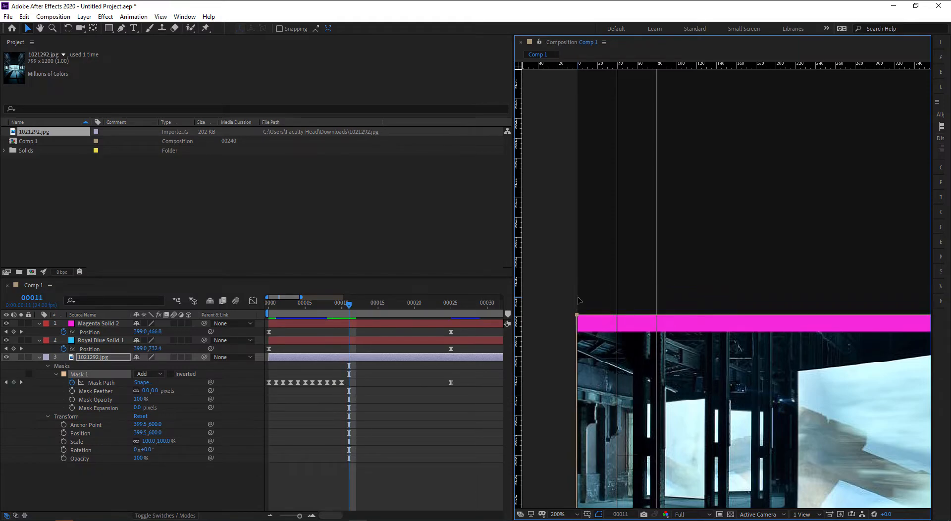
scroll(582, 336, "down", 2)
key("Page_Down")
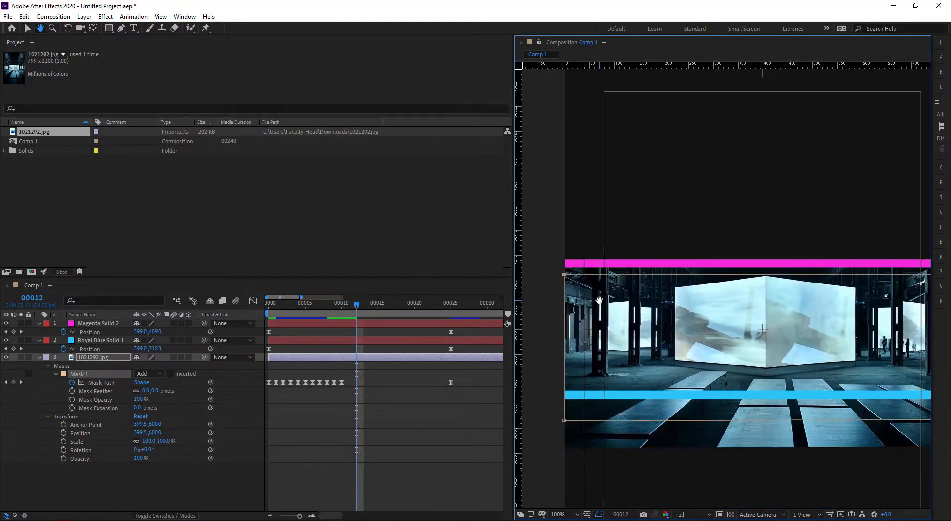
key("Page_Down")
key("Page_Down")
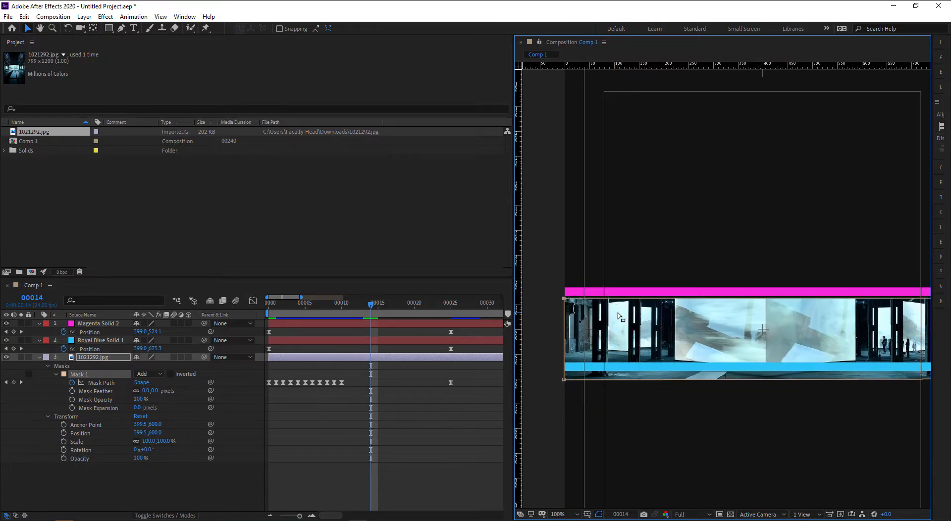
scroll(559, 303, "up", 1)
left_click_drag(573, 307, 643, 310)
left_click_drag(525, 307, 655, 282)
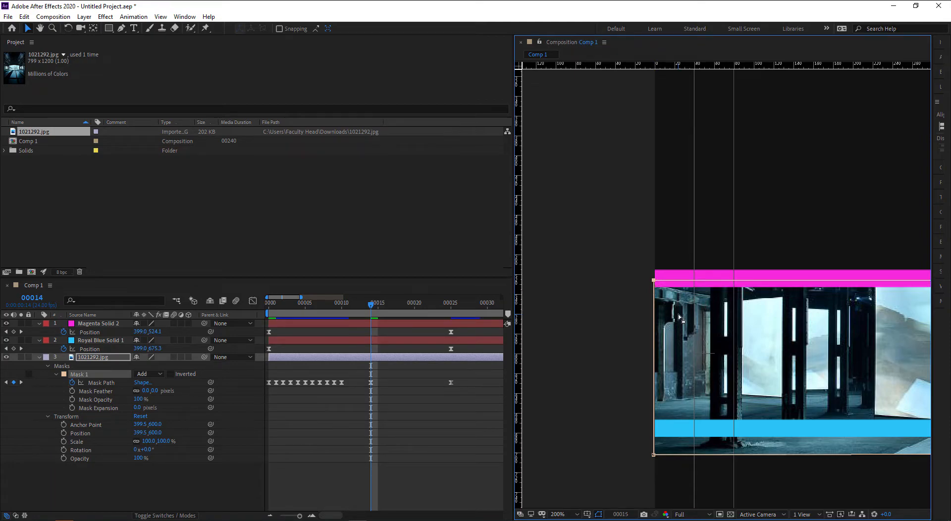
key("Page_Down")
left_click_drag(678, 317, 638, 323)
key("Page_Down")
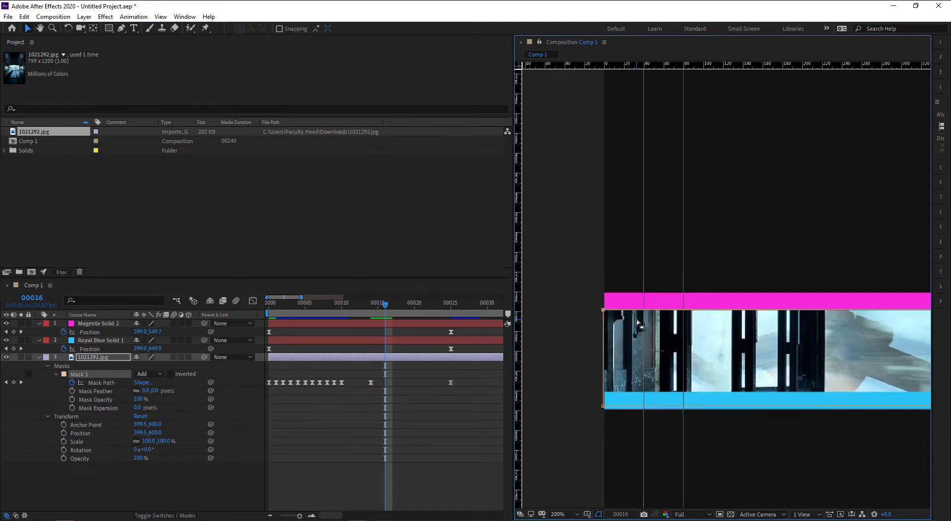
key("Page_Down")
left_click_drag(602, 323, 603, 316)
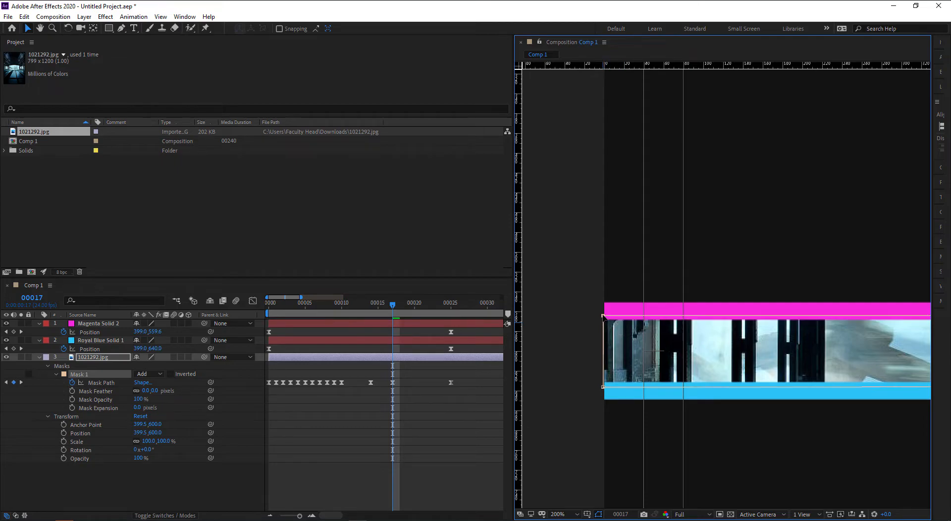
- Step on to frame 20, then scrub back to the start to review the top-edge motion
key("Page_Down")
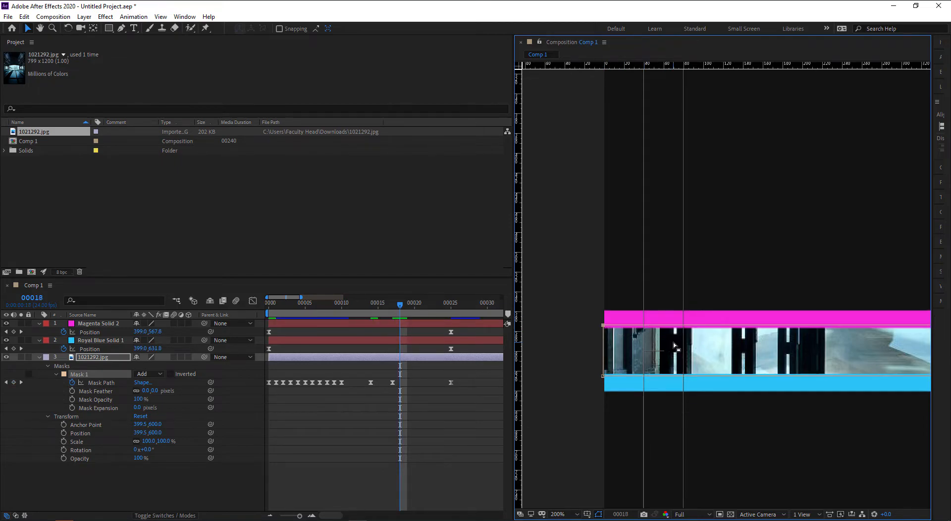
left_click_drag(673, 343, 657, 340)
key("Page_Down")
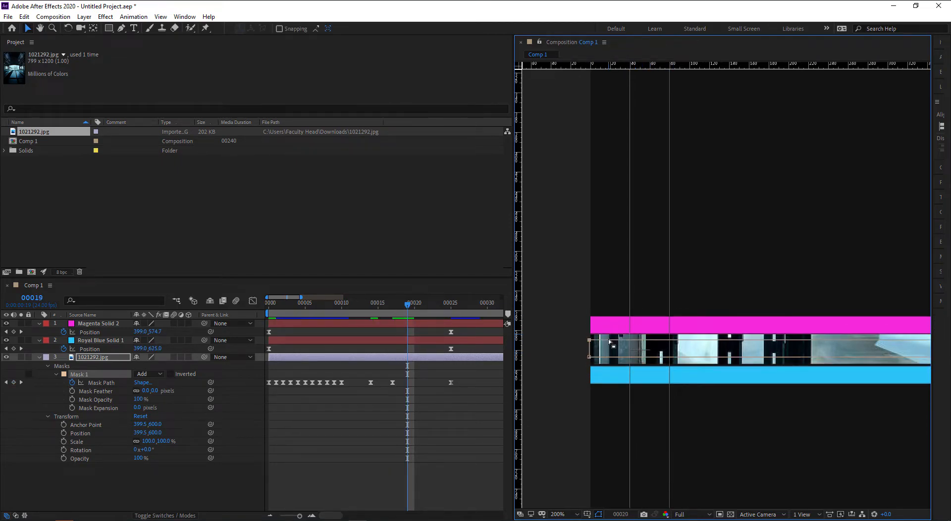
key("Page_Down")
key("Page_Down")
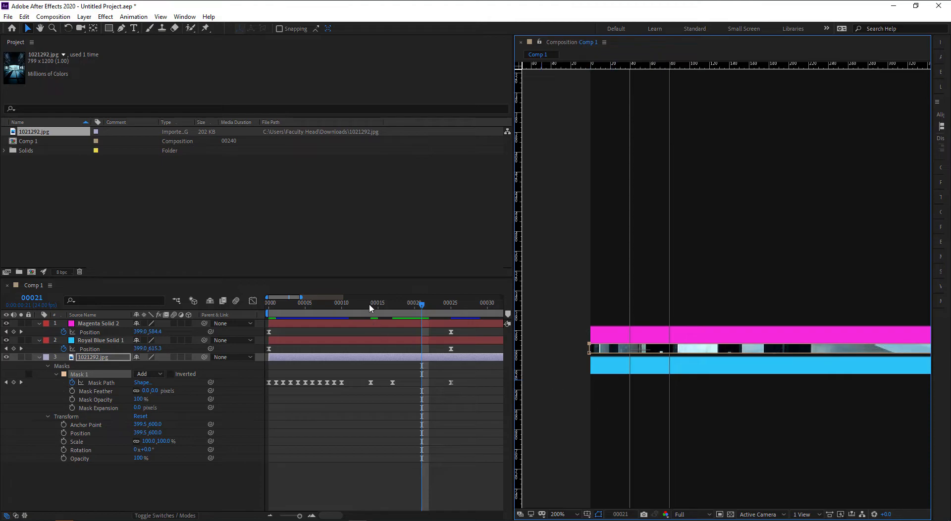
left_click_drag(371, 308, 255, 311)
- Bring the photo's bottom edge into view and select Mask 1's two bottom vertices at frame 1
scroll(660, 331, "down", 2)
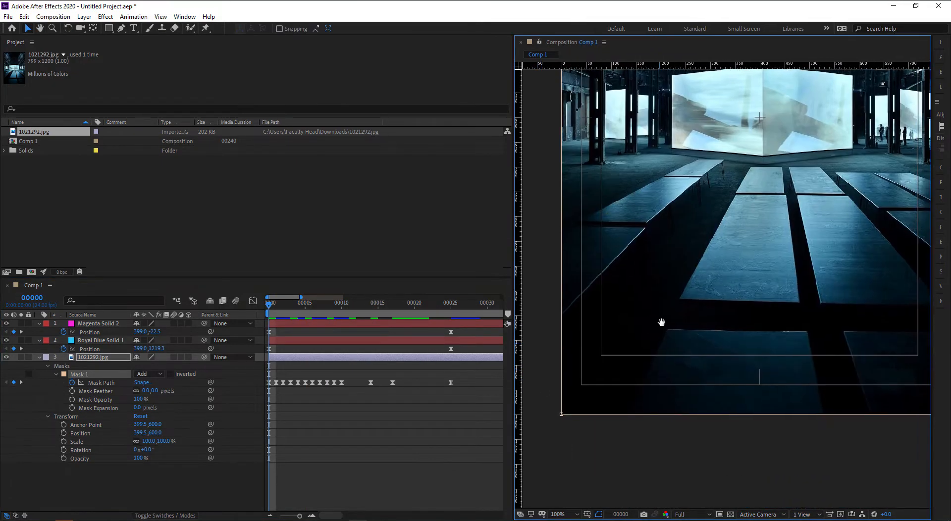
left_click_drag(659, 331, 670, 261)
left_click_drag(555, 335, 582, 359)
left_click_drag(763, 388, 604, 388)
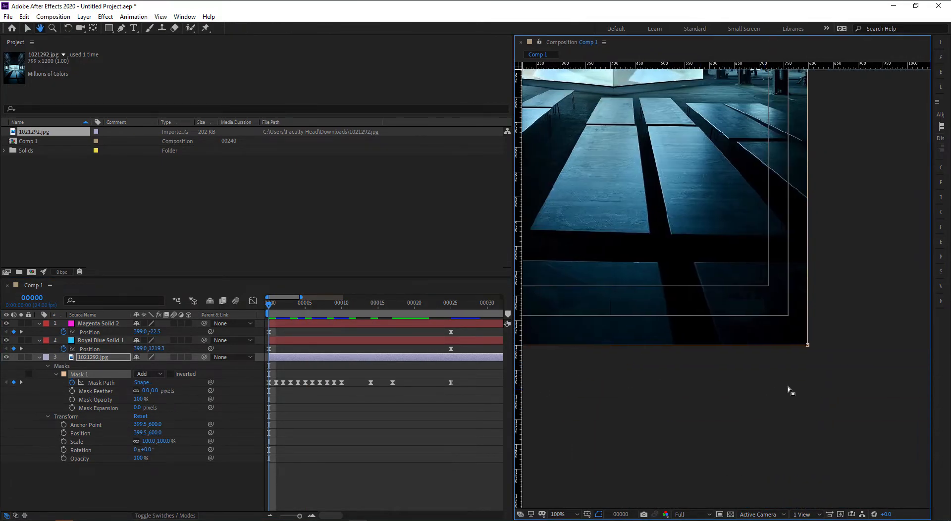
left_click_drag(792, 364, 826, 372)
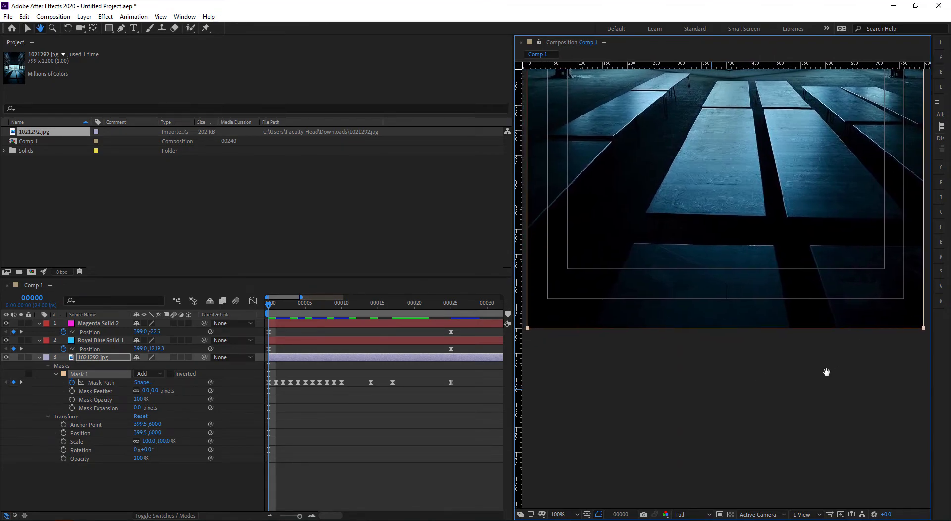
key("v")
left_click_drag(513, 369, 454, 376)
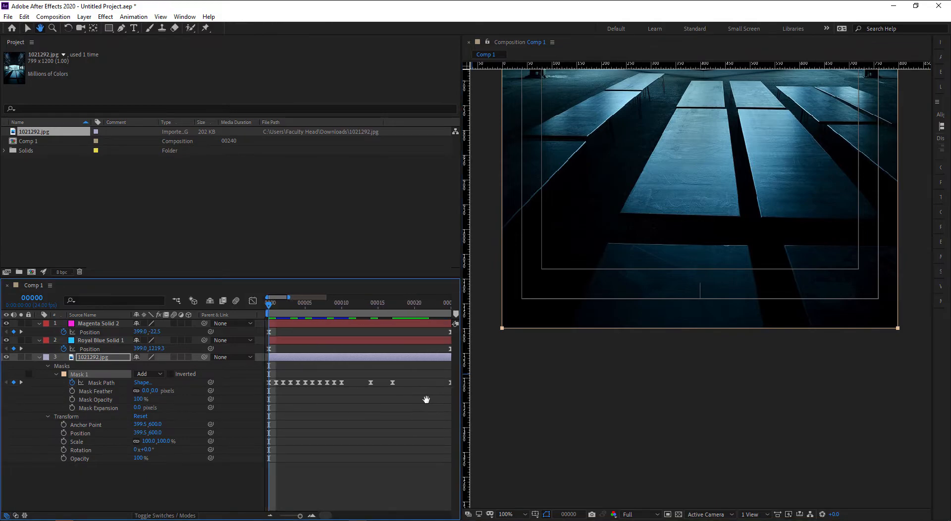
left_click_drag(658, 398, 672, 407)
left_click(268, 309)
left_click_drag(269, 308, 276, 307)
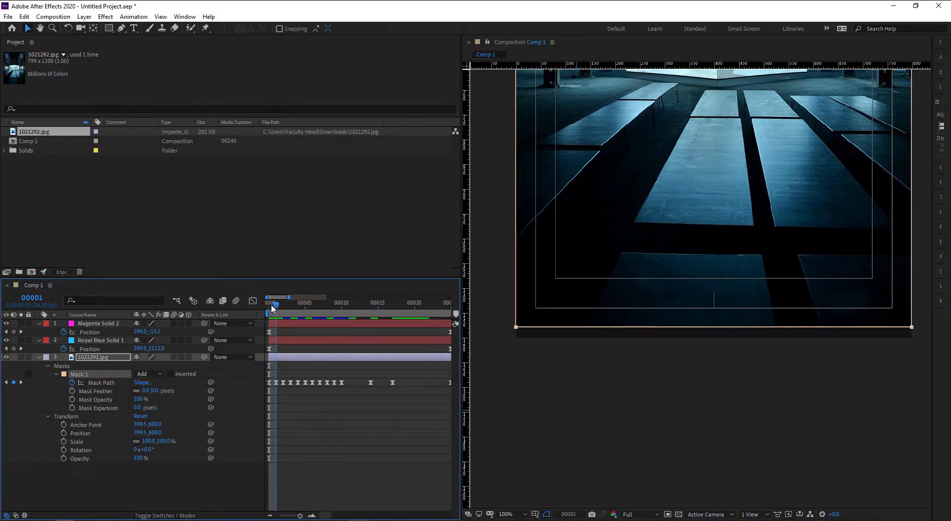
left_click_drag(497, 351, 900, 349)
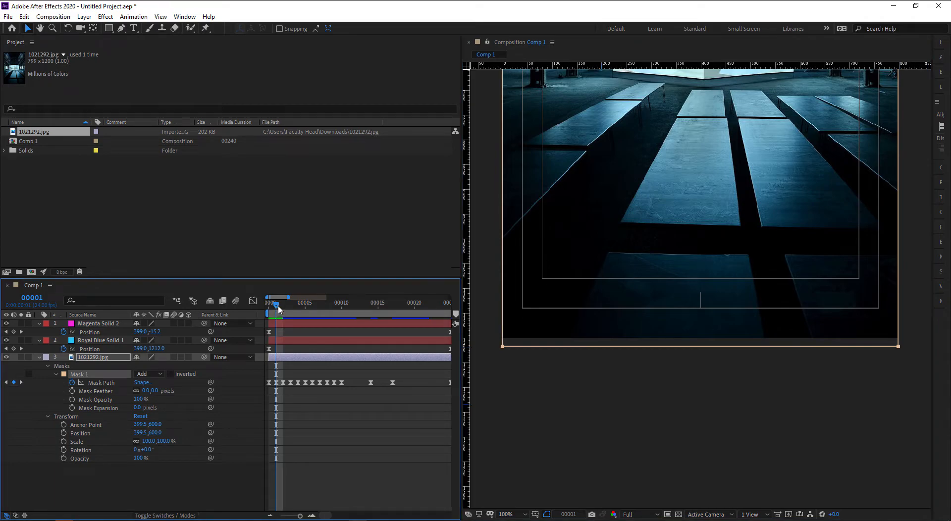
- Move the mask's bottom edge onto the blue bar at frames 2, 3 and 4
left_click_drag(278, 306, 283, 309)
left_click_drag(899, 312, 898, 330)
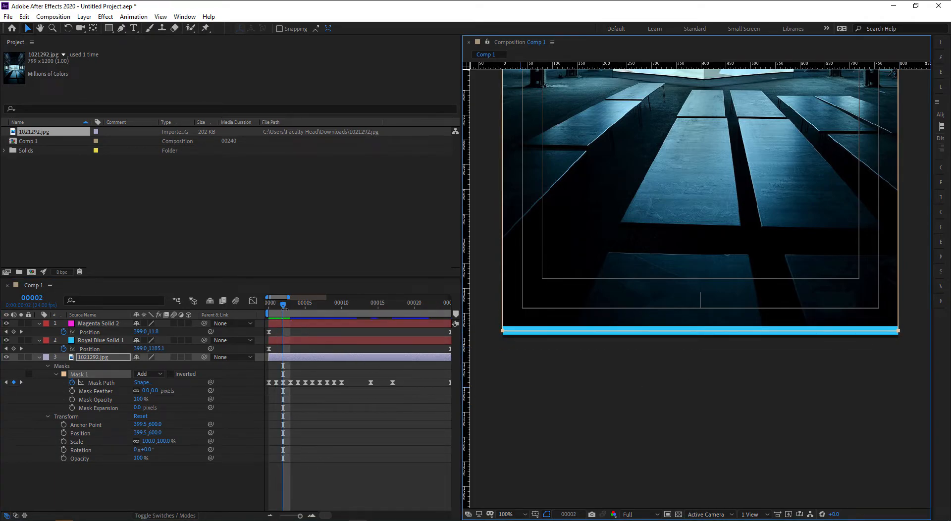
left_click_drag(283, 307, 291, 306)
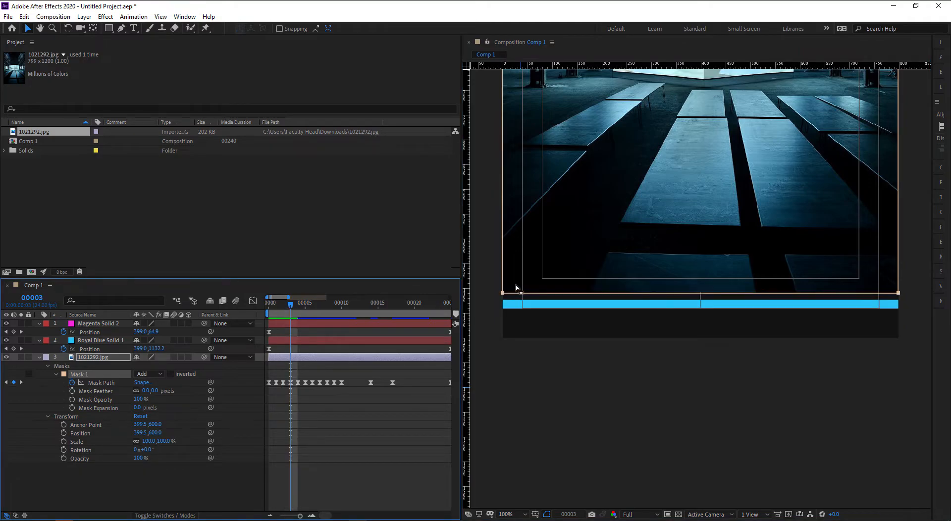
left_click_drag(505, 296, 504, 308)
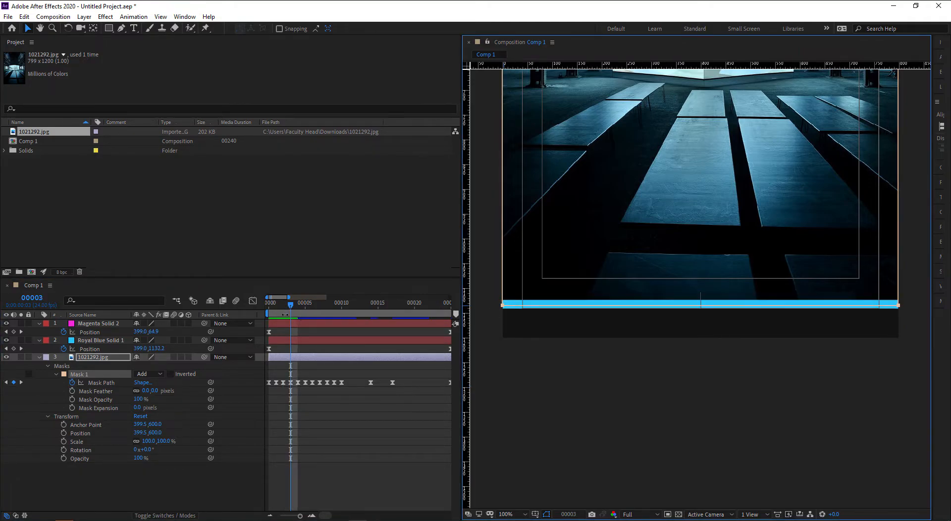
left_click_drag(292, 307, 298, 307)
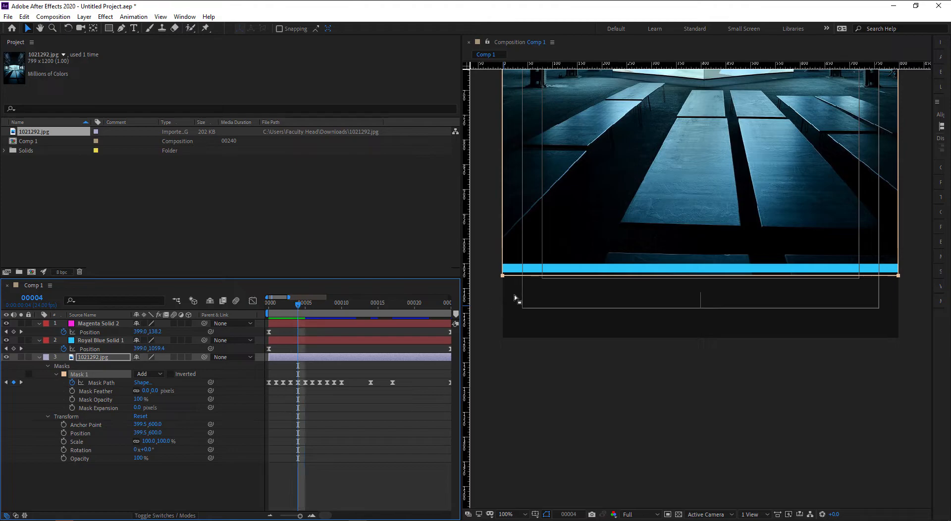
left_click_drag(504, 276, 502, 271)
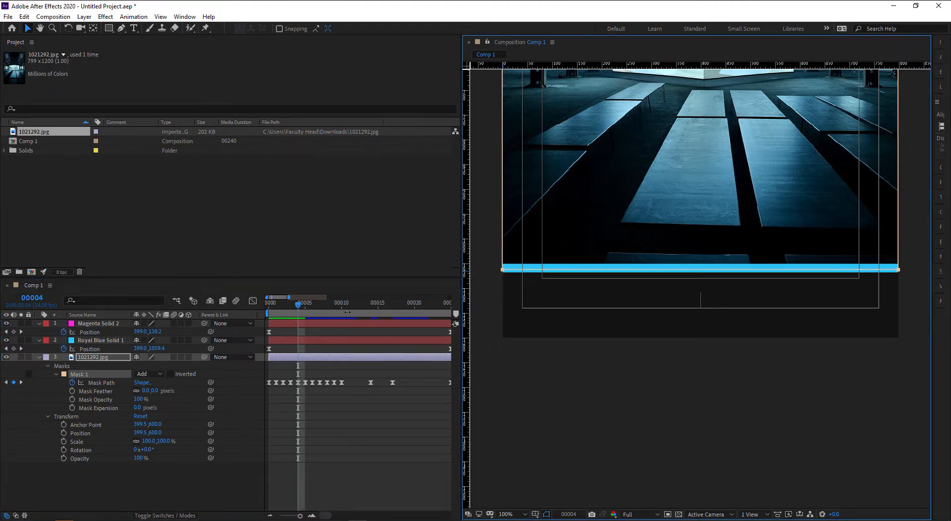
- Raise the mask's bottom edge onto the blue bar at frames 5 and 6
left_click_drag(298, 307, 305, 307)
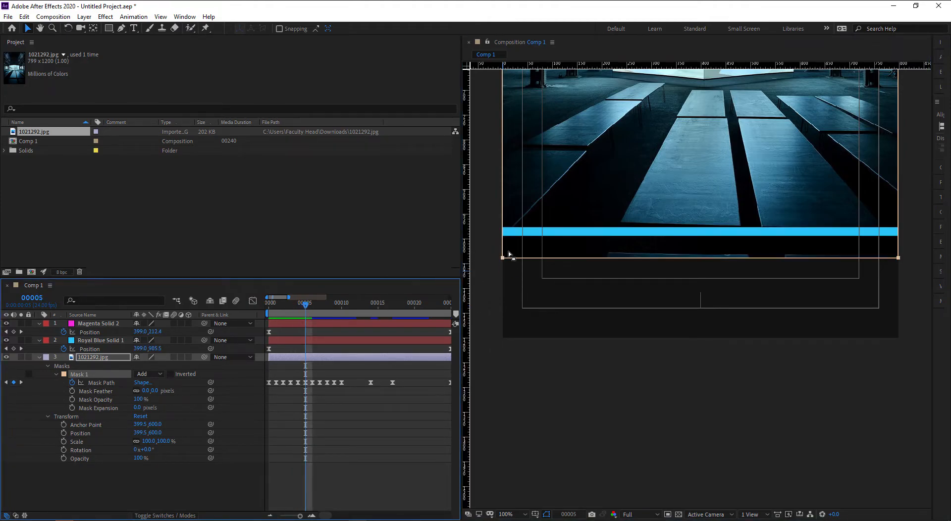
left_click_drag(502, 258, 500, 234)
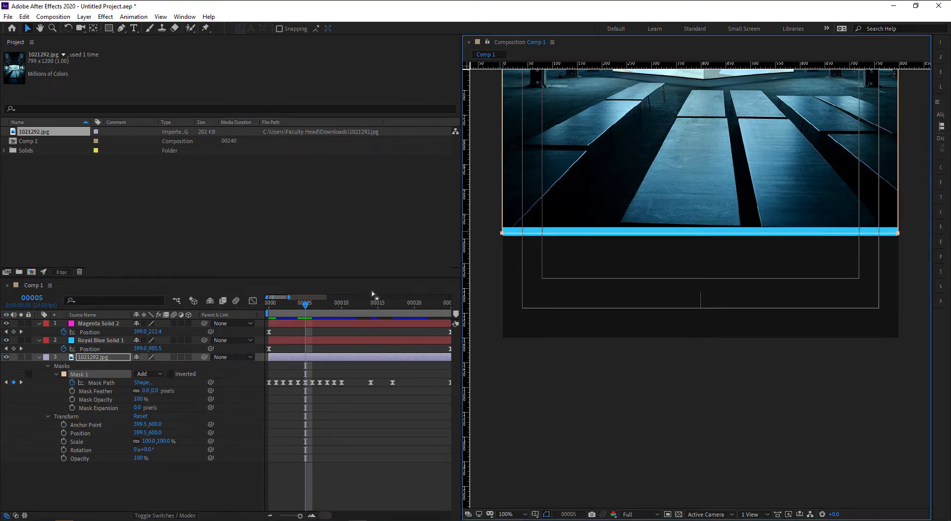
left_click_drag(300, 309, 312, 307)
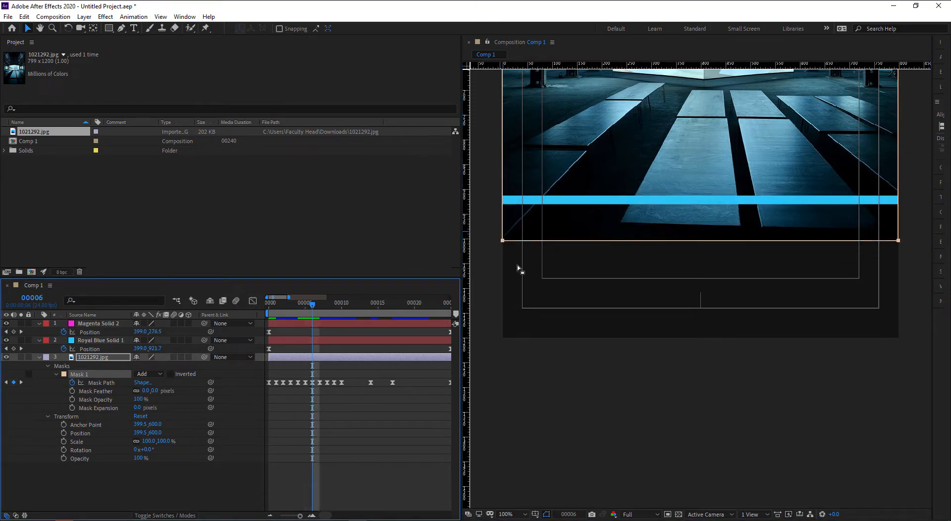
left_click_drag(503, 240, 502, 201)
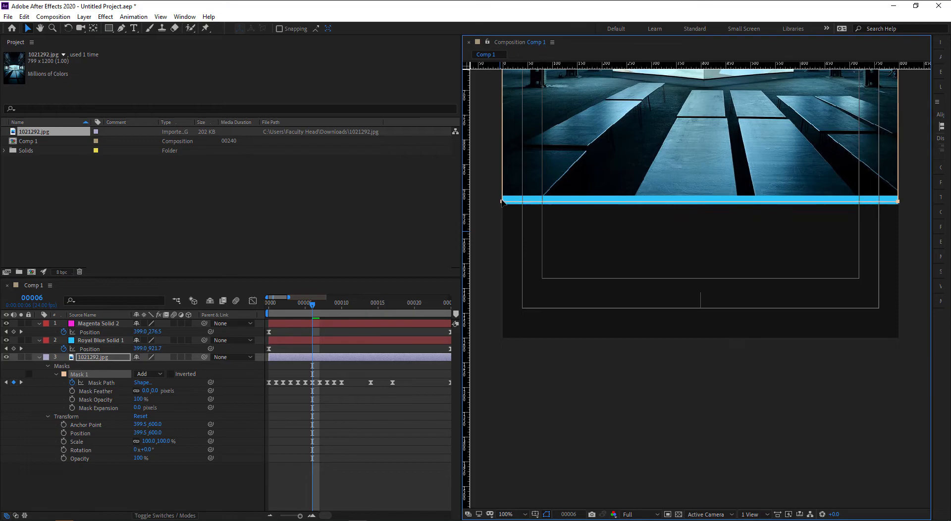
left_click_drag(313, 308, 319, 306)
left_click_drag(621, 295, 657, 392)
key("comma")
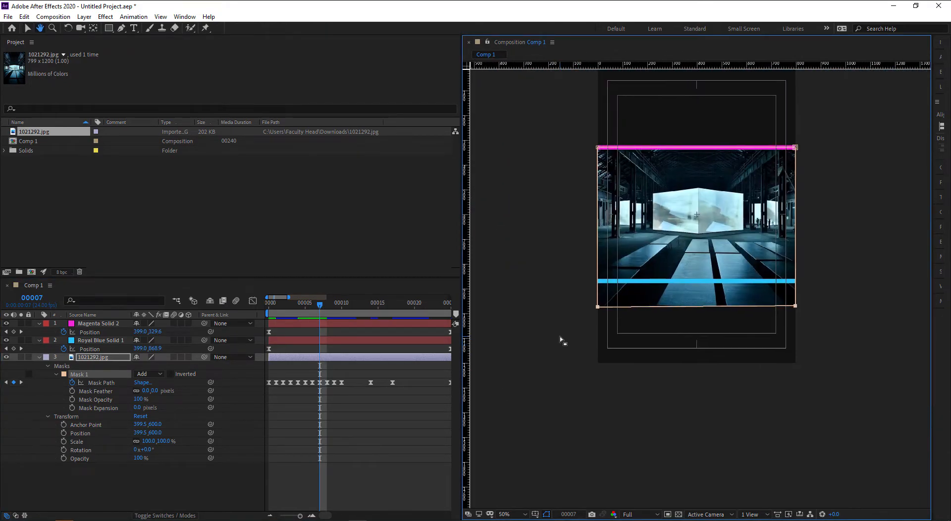
- Raise the mask's bottom edge onto the blue bar at frames 7 through 10
key("period")
left_click_drag(502, 325, 503, 273)
left_click_drag(324, 309, 327, 308)
left_click_drag(502, 308, 503, 256)
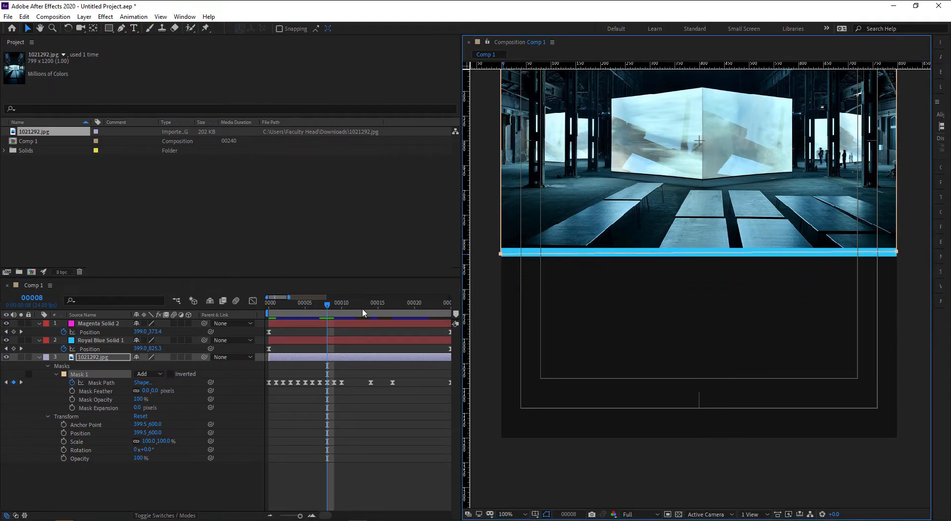
left_click_drag(327, 308, 333, 309)
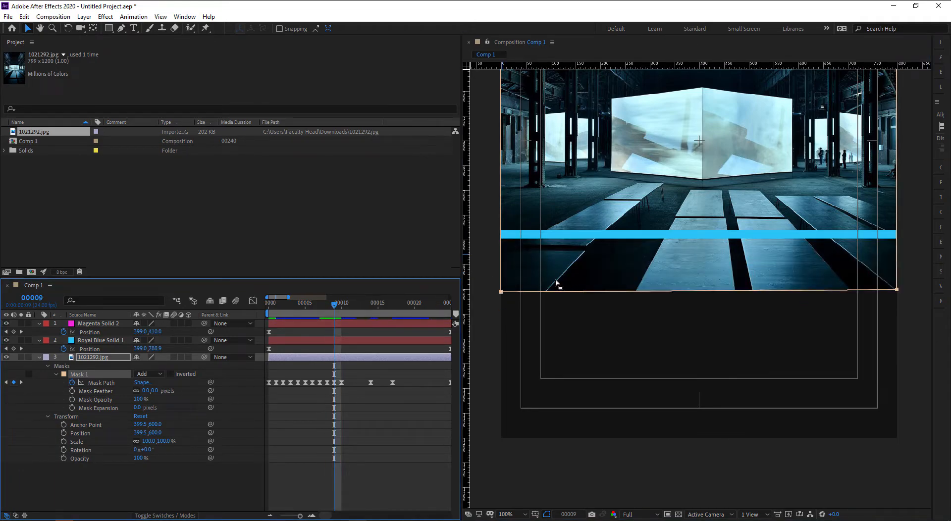
left_click_drag(502, 292, 505, 237)
left_click(340, 306)
left_click_drag(501, 275, 500, 223)
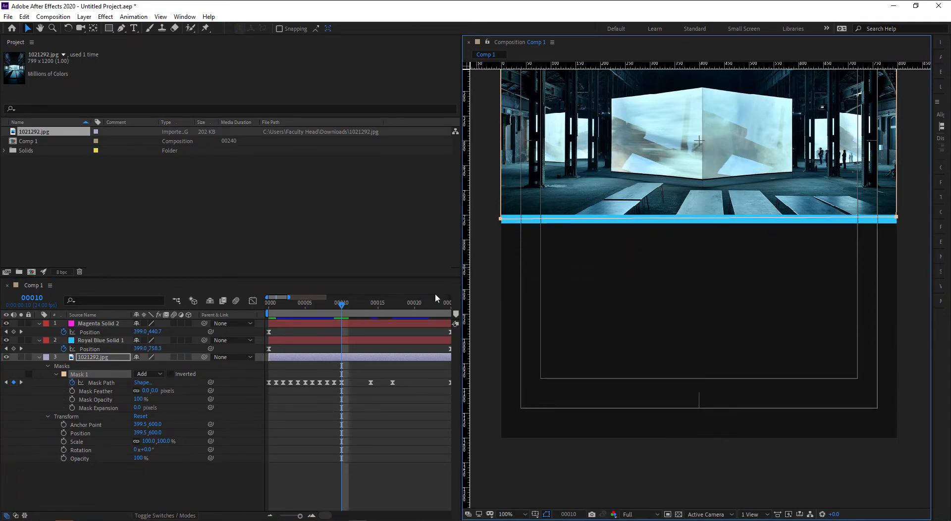
- Nudge the bottom edge up at frame 11, then step to frame 20 and nudge it down slightly
left_click_drag(341, 307, 348, 308)
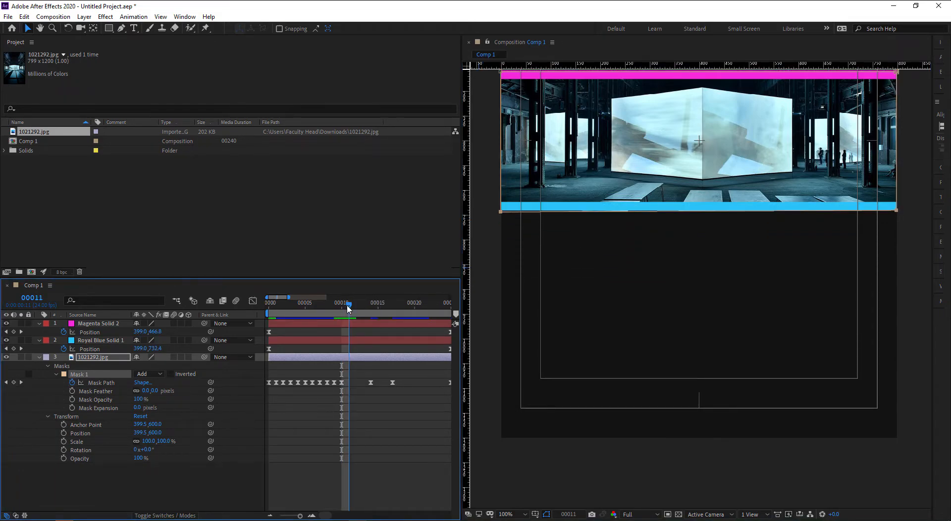
key("Up")
key("Up")
key("shift+Up")
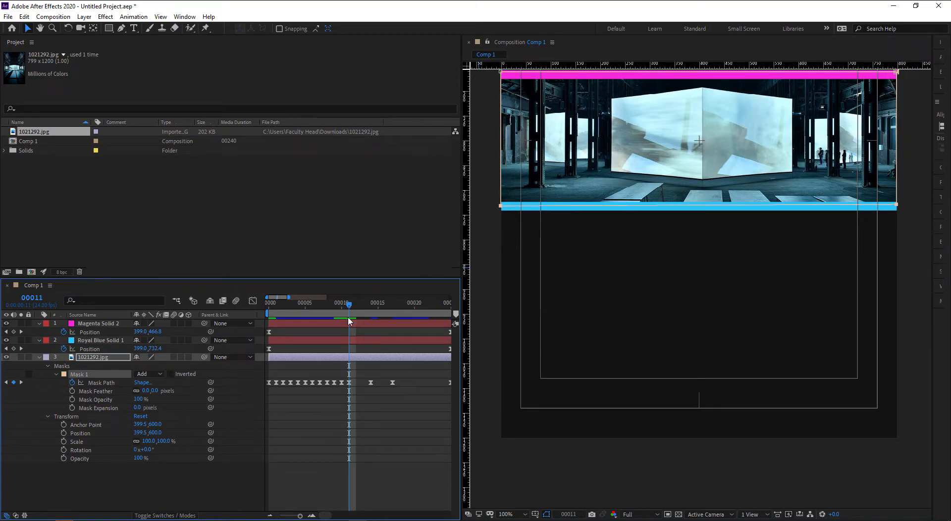
left_click_drag(355, 307, 363, 306)
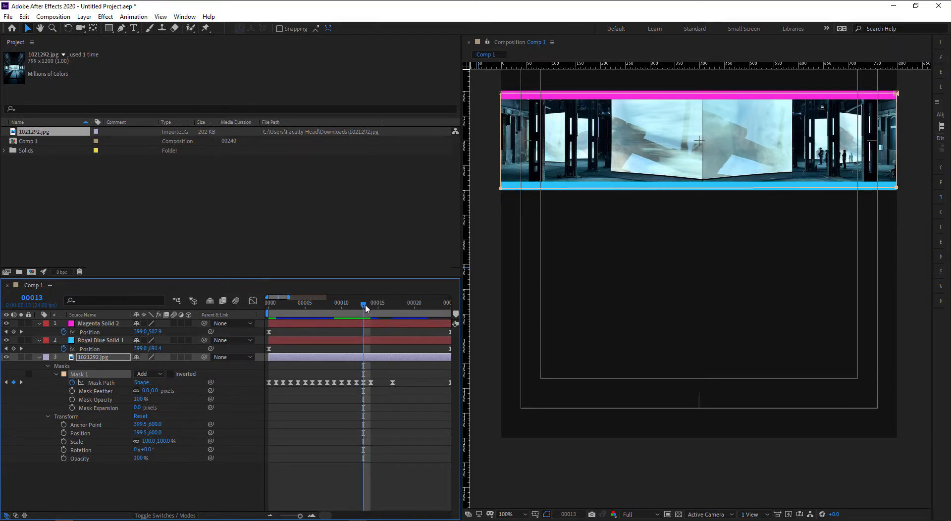
left_click_drag(365, 307, 371, 308)
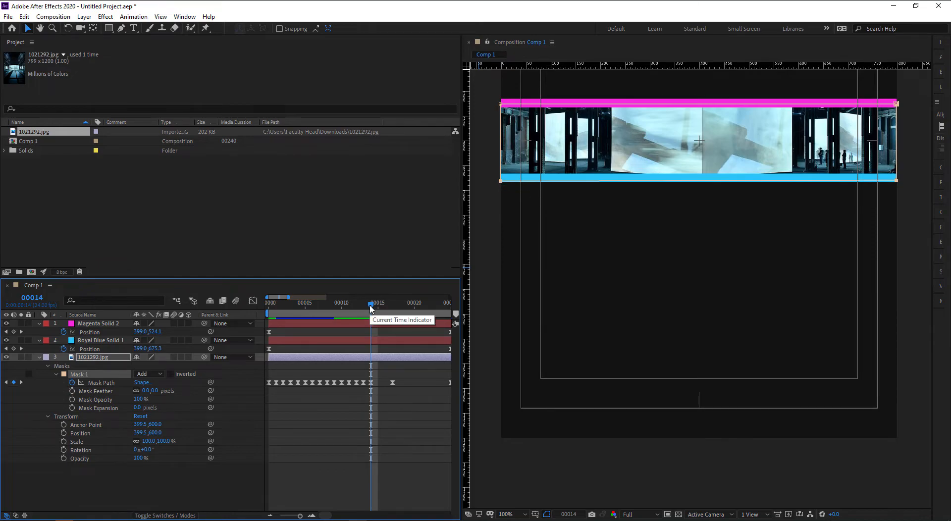
left_click_drag(371, 307, 407, 308)
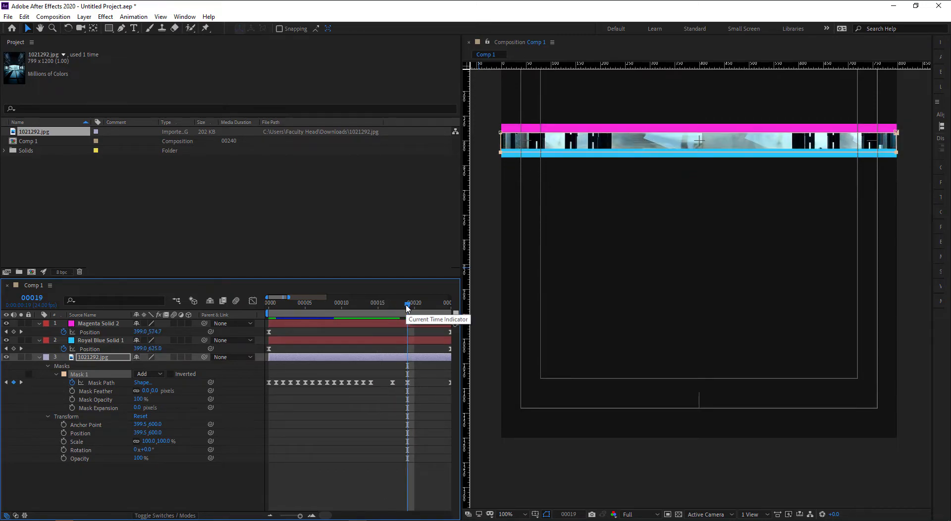
left_click_drag(409, 304, 423, 305)
key("shift+Down")
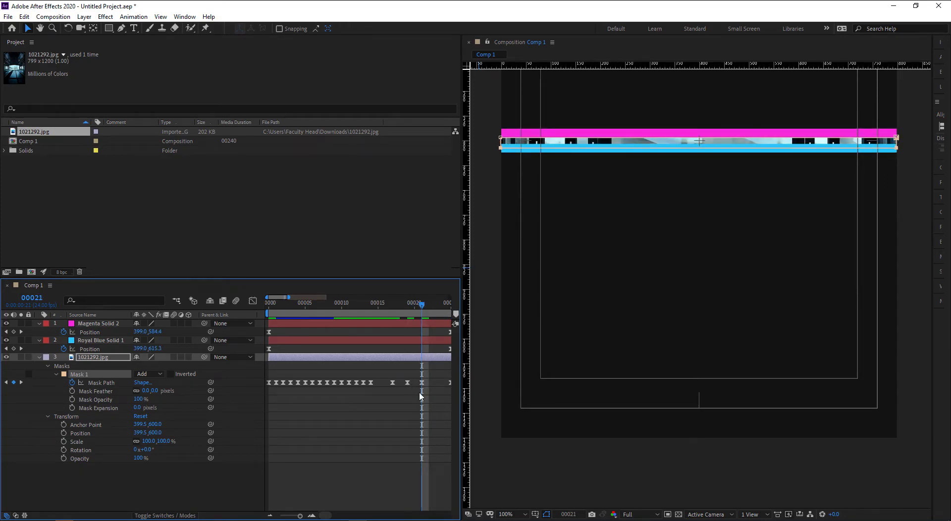
left_click_drag(417, 405, 364, 403)
left_click_drag(364, 308, 398, 307)
- Deselect the photo layer, zoom the viewer out and hide the Title/Action Safe guides
left_click(557, 311)
scroll(557, 311, "down", 1)
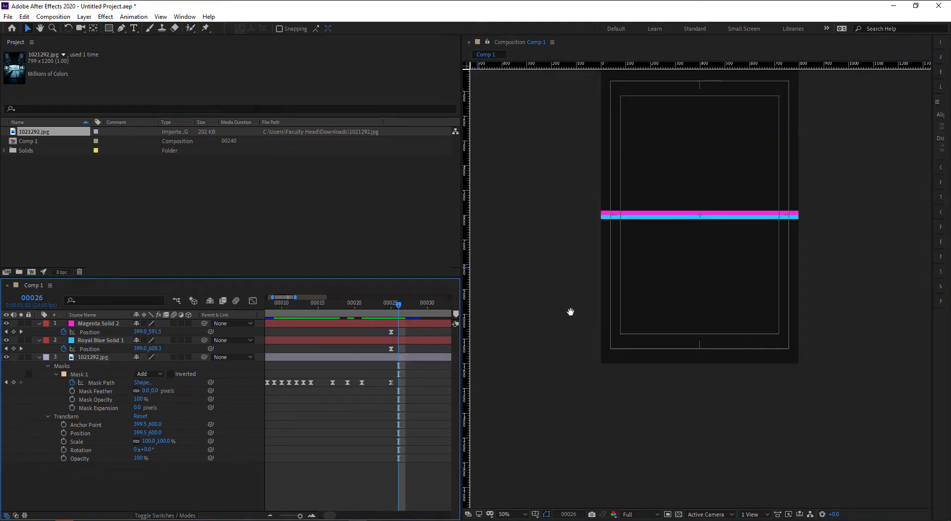
left_click_drag(534, 316, 515, 366)
left_click(535, 515)
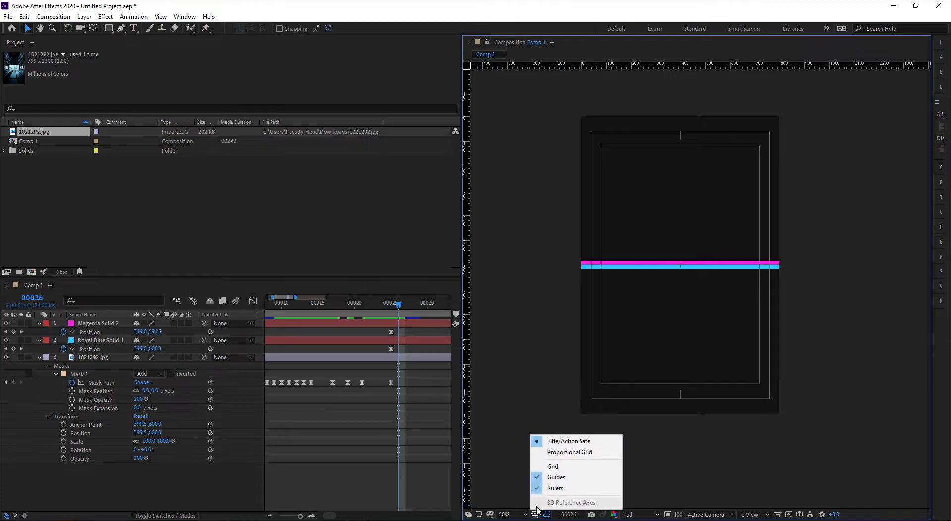
left_click(542, 439)
- Zoom out the timeline, scrub from frame 11 to frame 67 and play a preview
mouse_move(349, 424)
left_mouse_down()
mouse_move(365, 422)
mouse_move(331, 424)
left_mouse_up()
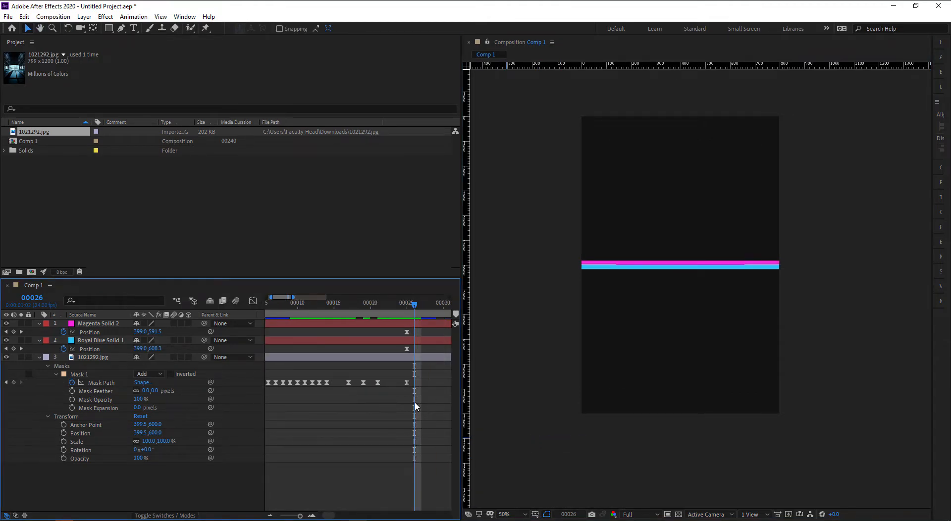
scroll(414, 402, "down", 5)
scroll(406, 404, "down", 2)
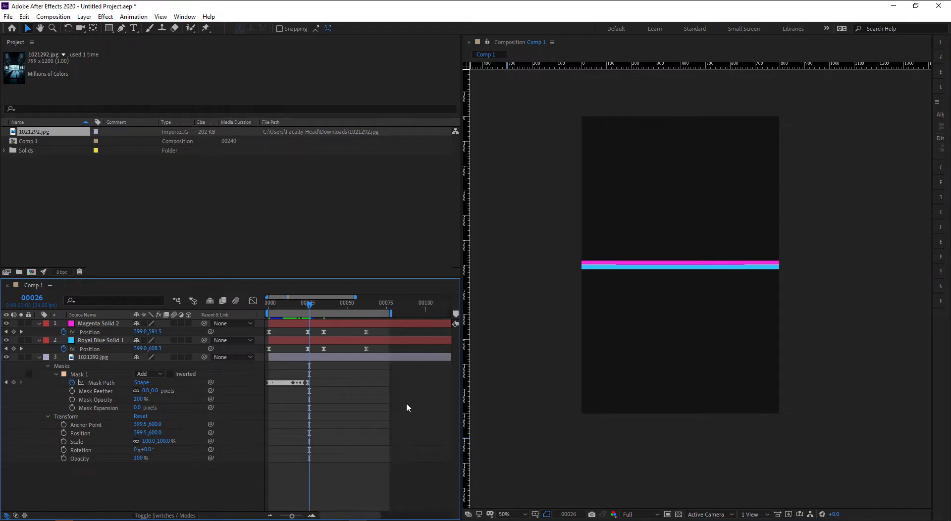
left_click_drag(310, 308, 375, 315)
left_click_drag(529, 389, 531, 410)
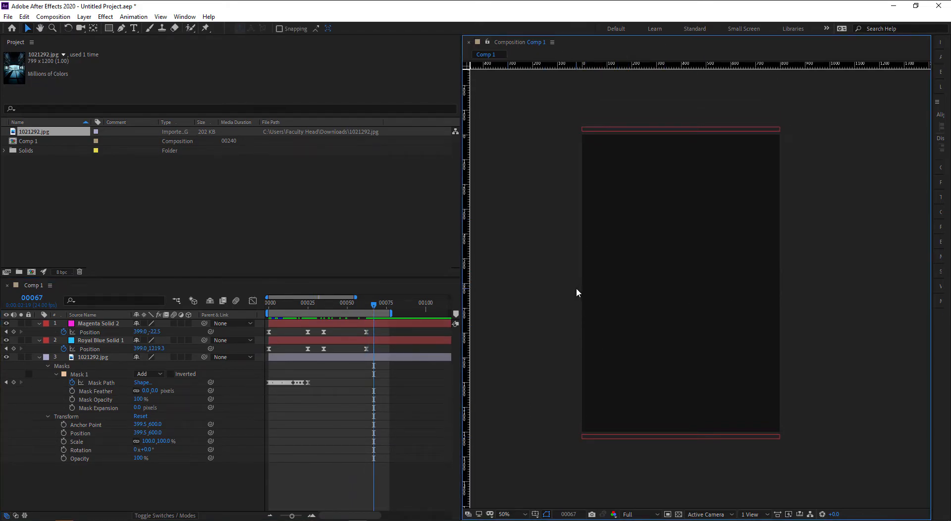
key("space")
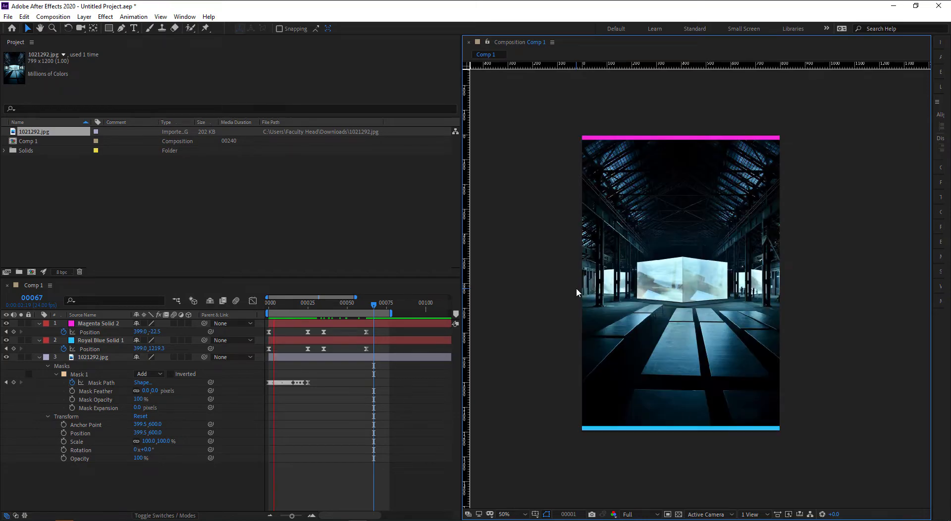
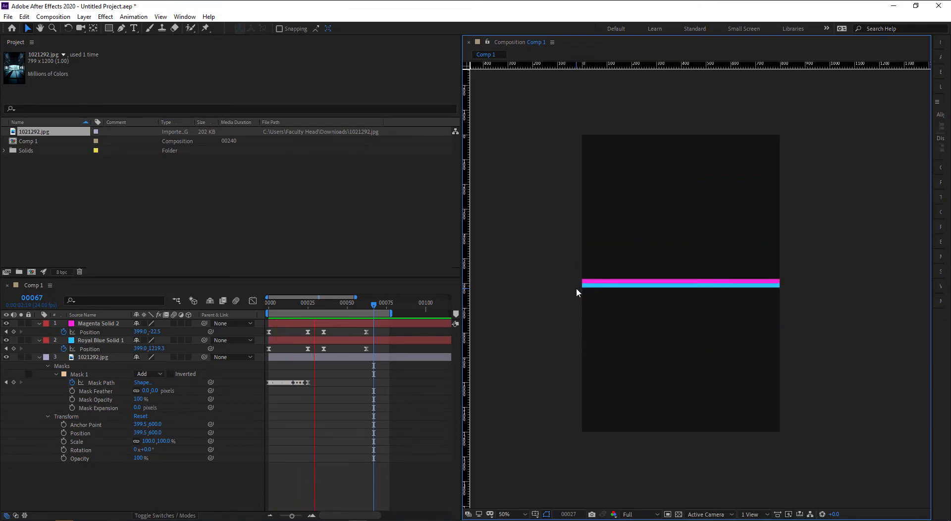
- Preview the transition maximized at Fit magnification, then restore the layout at 50% zoom
key("space")
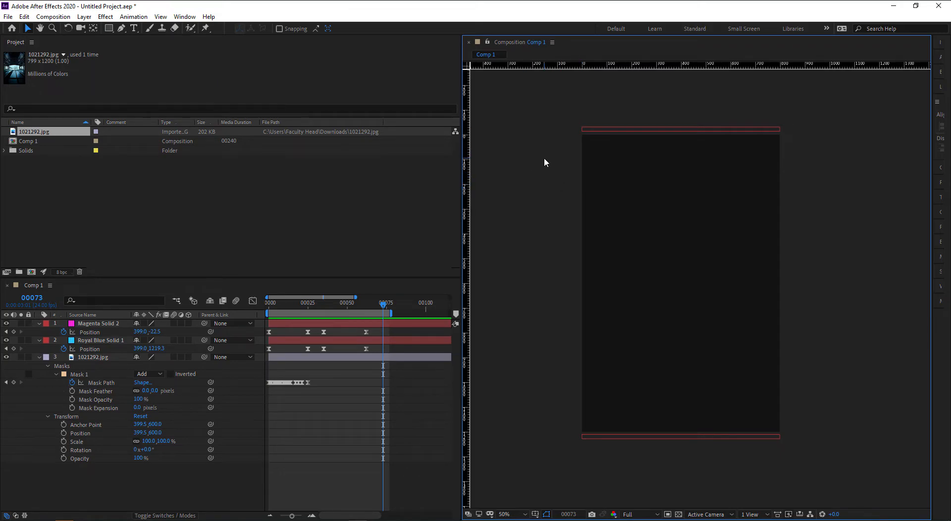
key("grave")
left_click(56, 515)
left_click(59, 336)
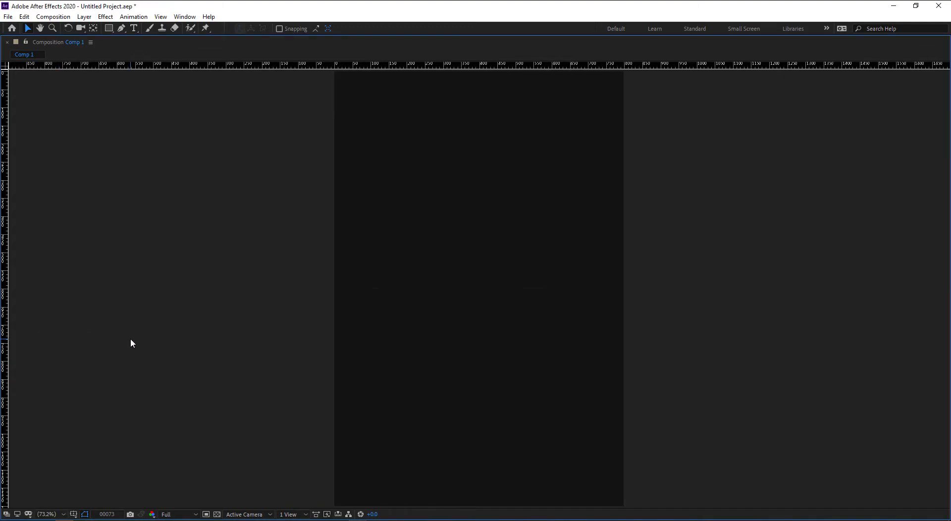
key("space")
key("grave")
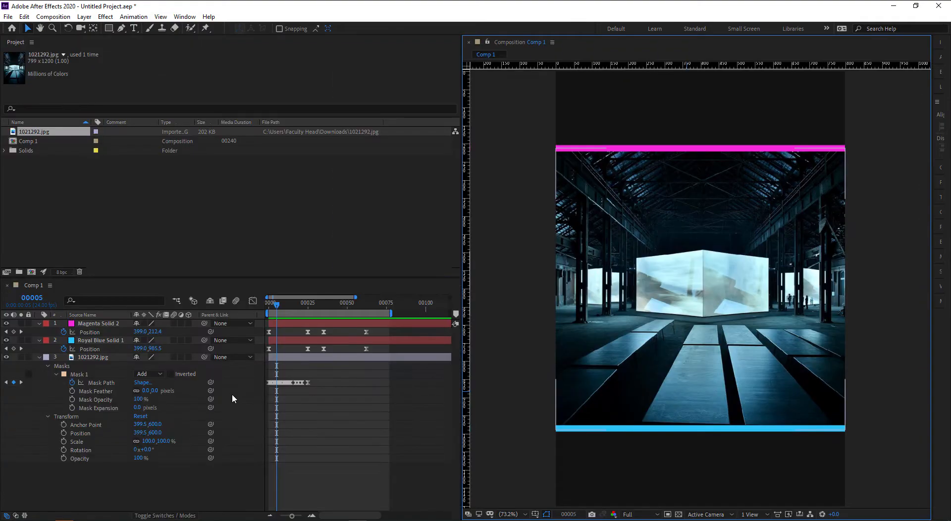
key("comma")
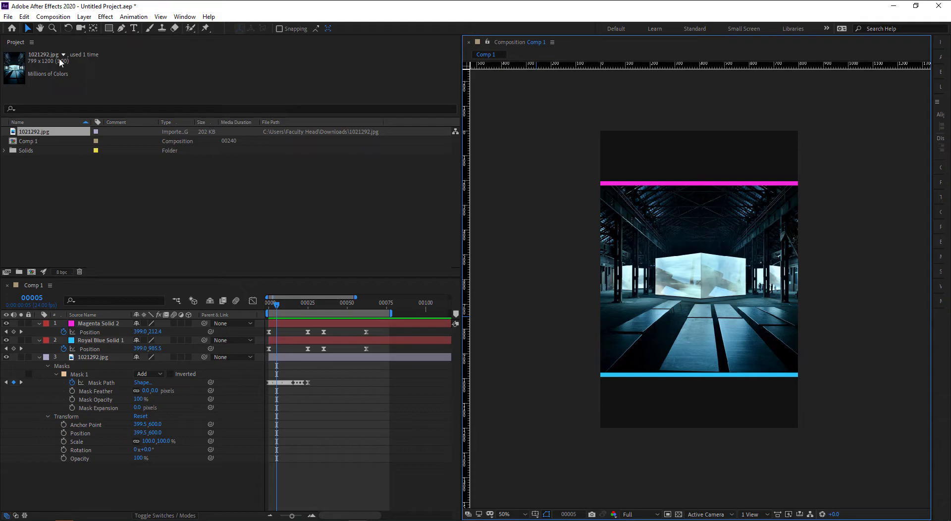
- Import the 8 kyoto .cr2 photo via Camera Raw and place it above 1021292.jpg
double_click(55, 229)
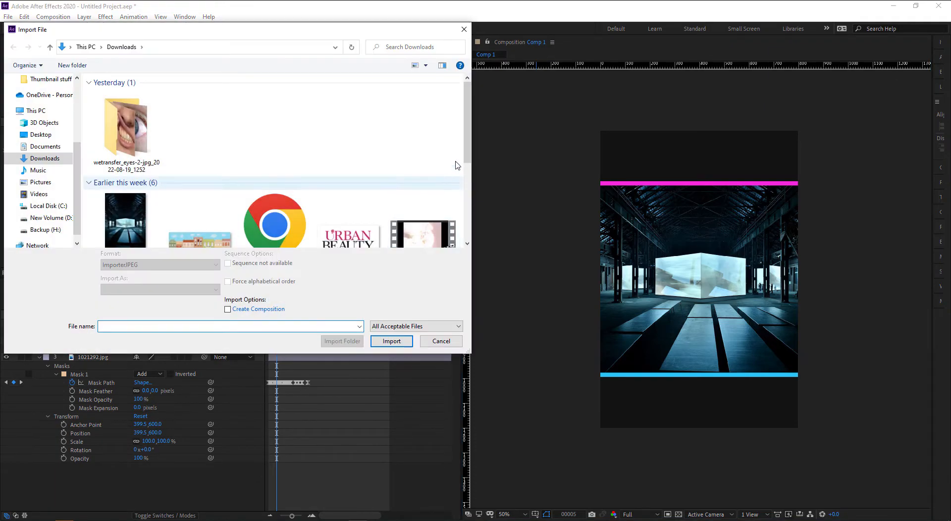
left_click_drag(468, 119, 468, 227)
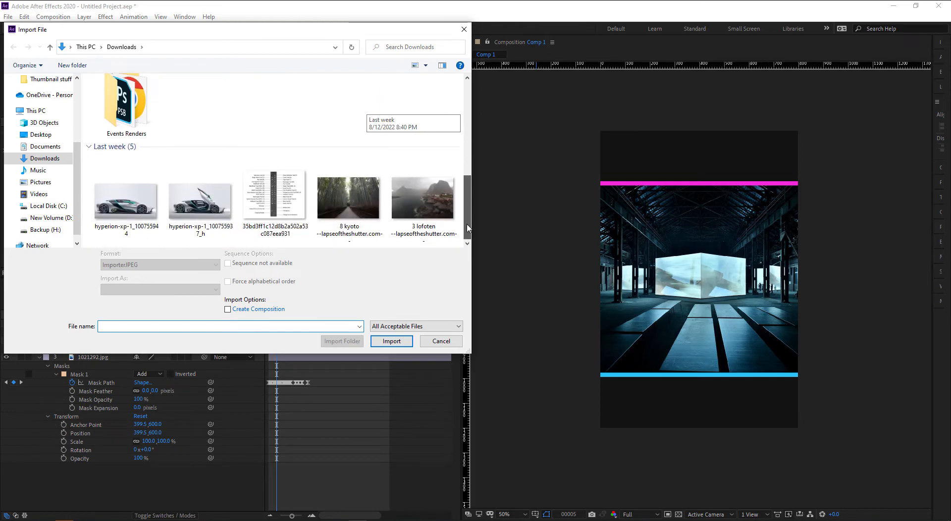
double_click(345, 205)
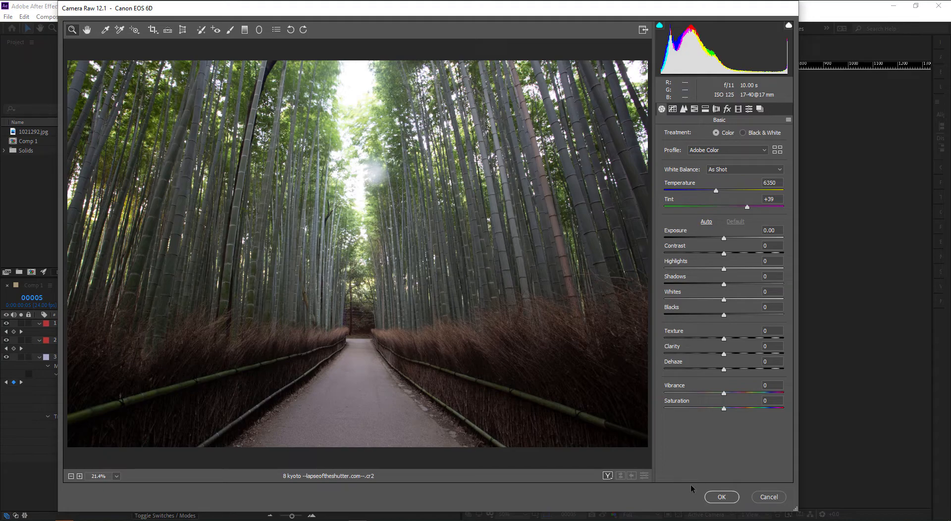
left_click(724, 497)
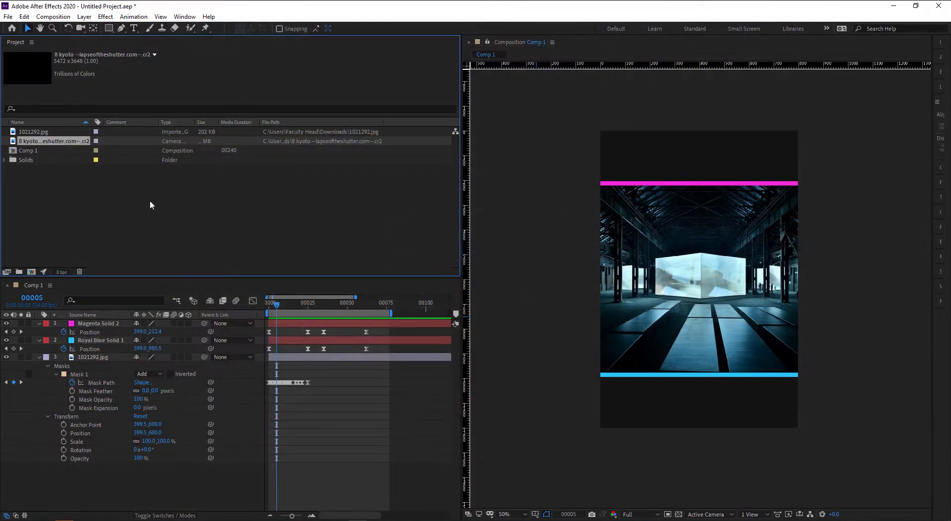
left_click_drag(43, 144, 85, 348)
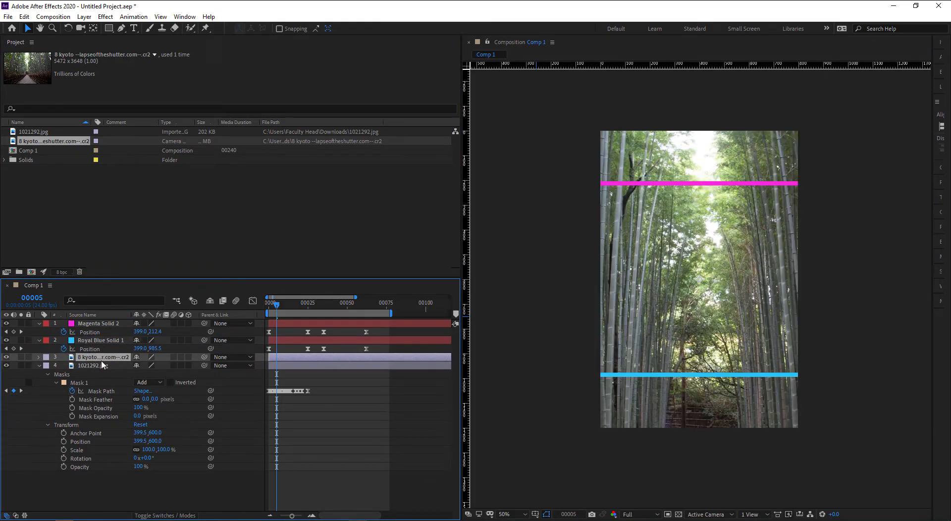
- Scale the bamboo photo layer down to 33%
key("comma")
key("s")
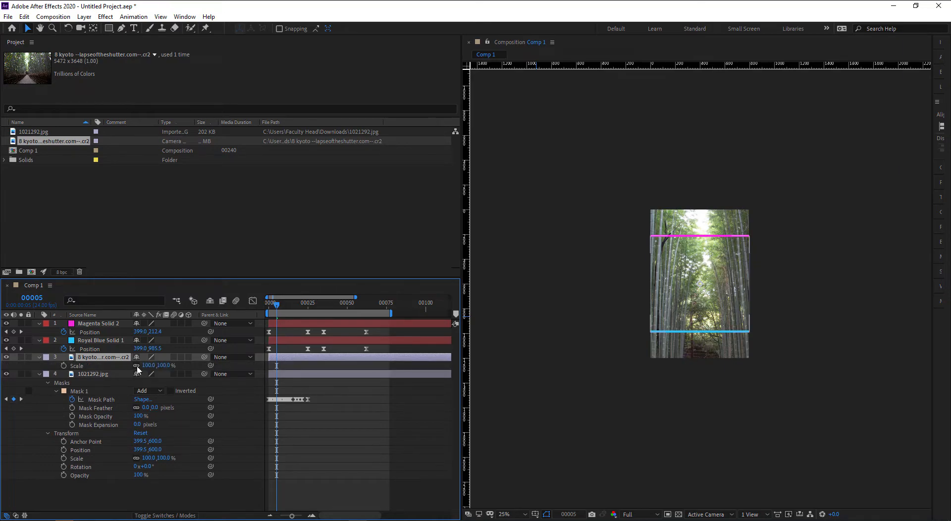
key("comma")
left_click_drag(145, 365, 117, 367)
key("period")
key("period")
key("h")
key("v")
left_click(309, 438)
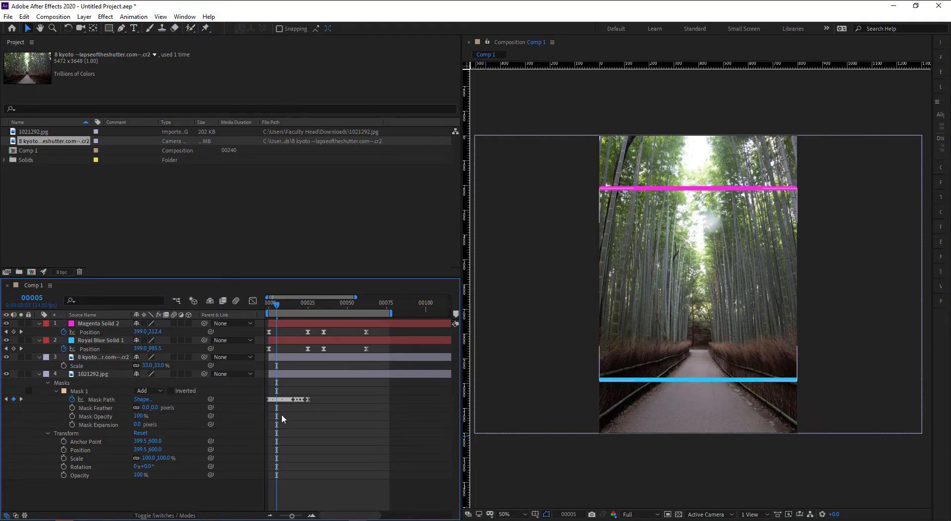
- Give the bamboo photo layer an Orange label
left_click(95, 358)
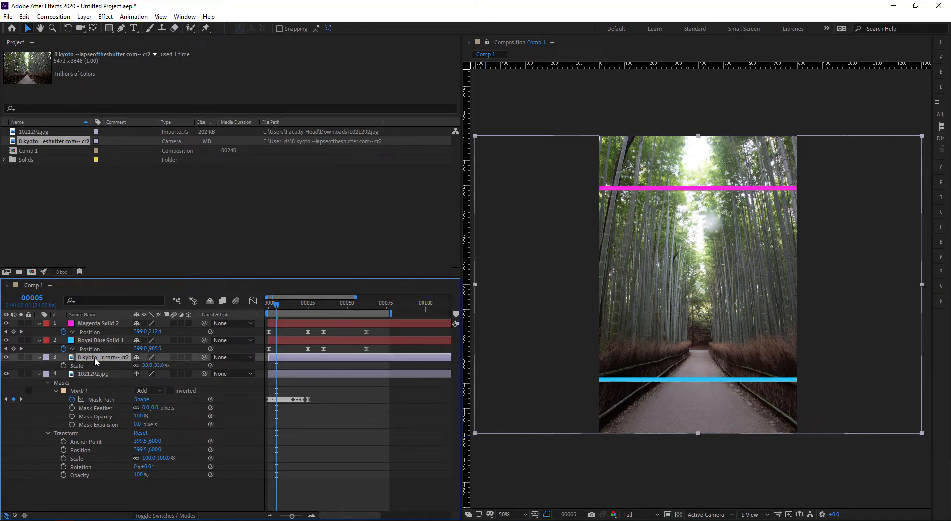
left_click(357, 420)
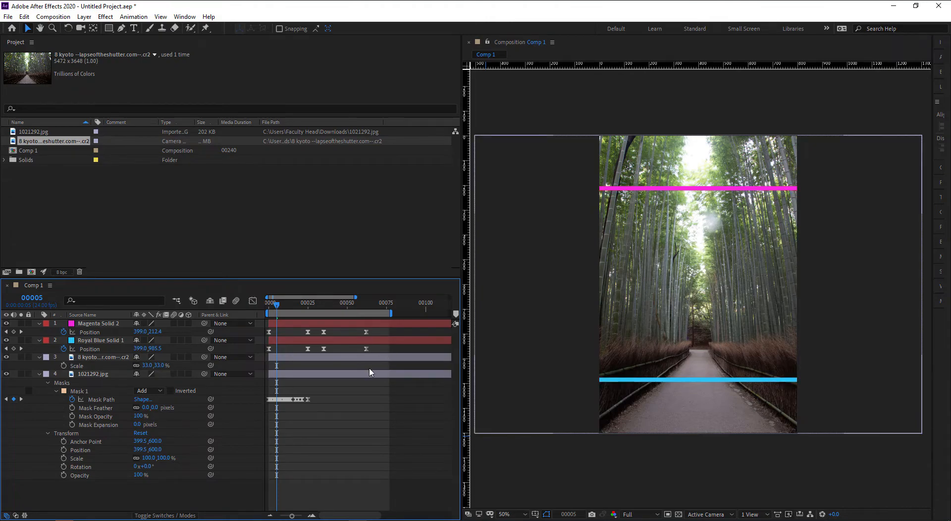
left_click(46, 357)
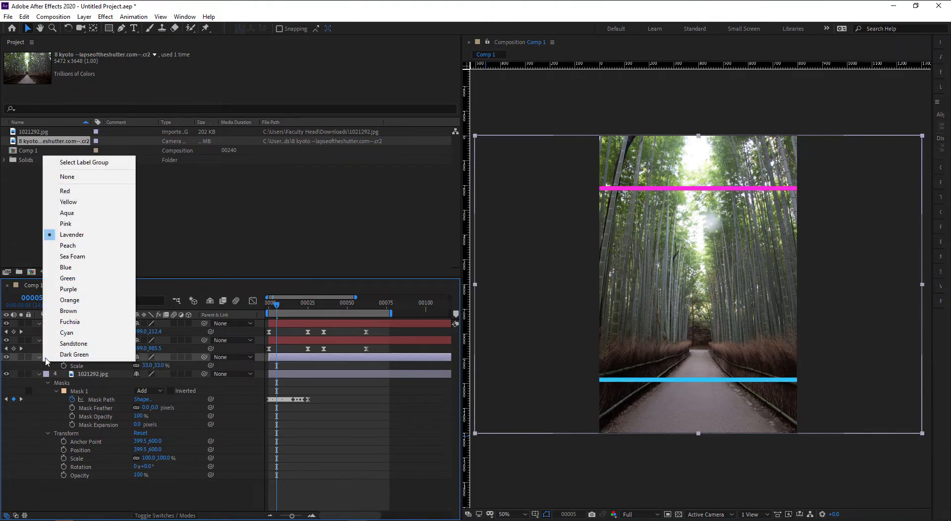
left_click(69, 301)
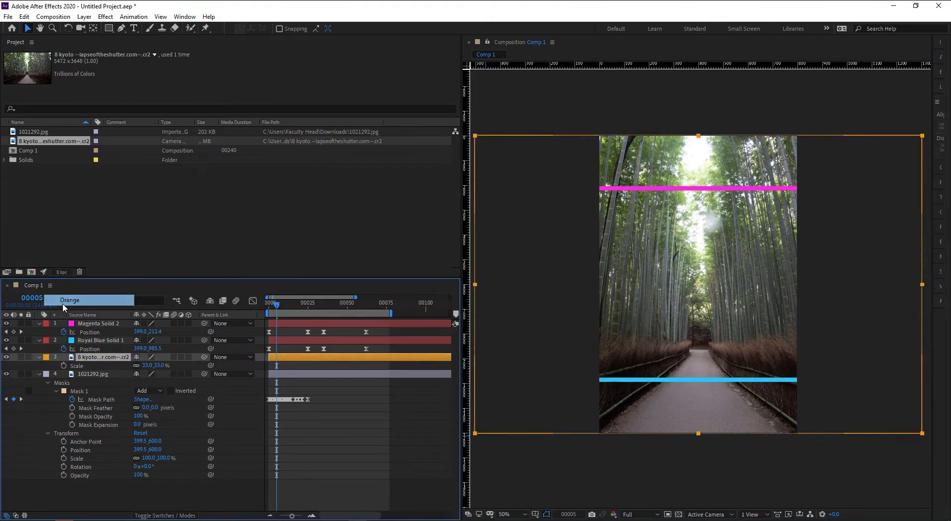
left_click(355, 359)
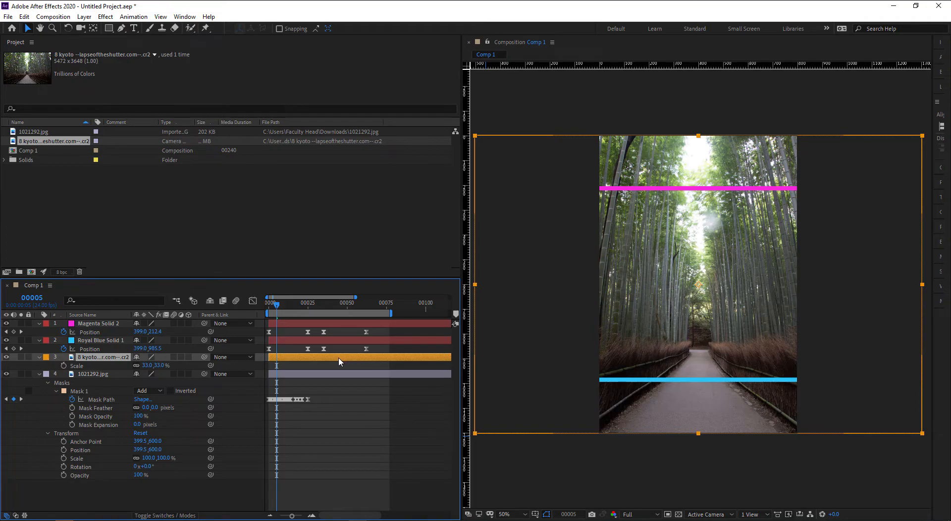
- Add a full-layer rectangular mask to the bamboo layer and check it against the warehouse photo
double_click(110, 28)
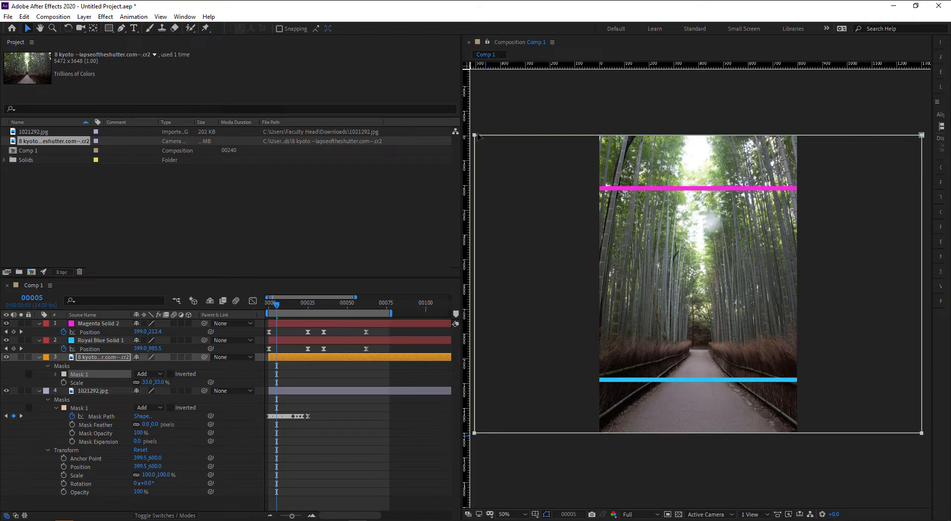
left_click_drag(277, 305, 286, 308)
left_click_drag(276, 308, 323, 312)
left_click(6, 357)
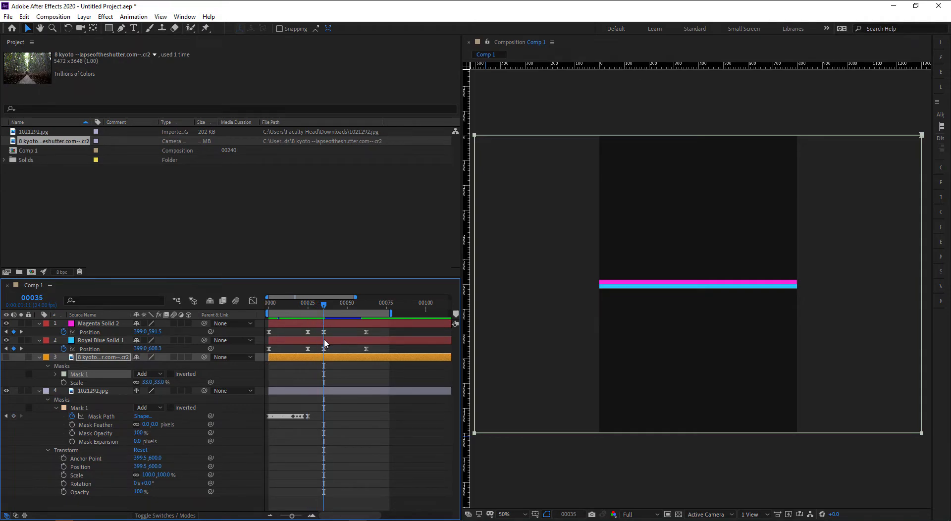
left_click(92, 325)
left_click(100, 359)
left_click(6, 357)
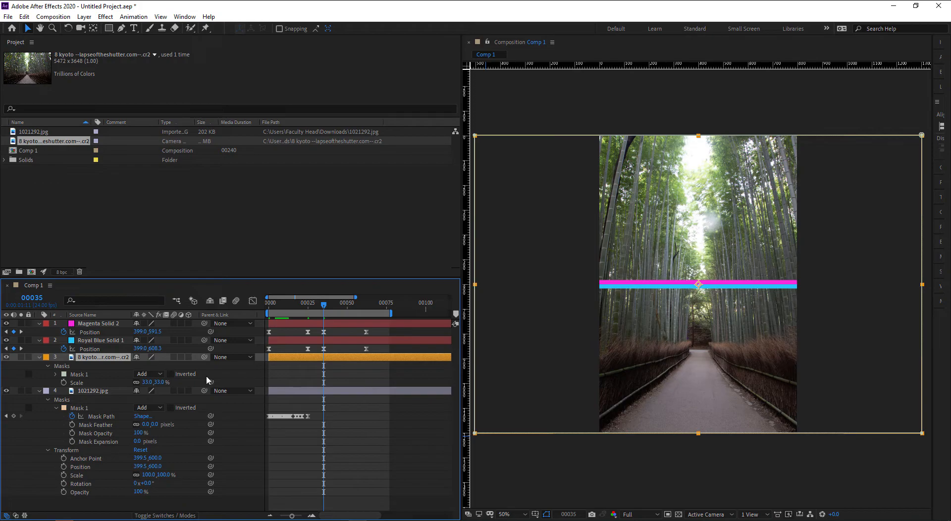
- Set Mask 1 Mask Path keyframes at frames 35 and 62, then return to frame 35
left_click(58, 376)
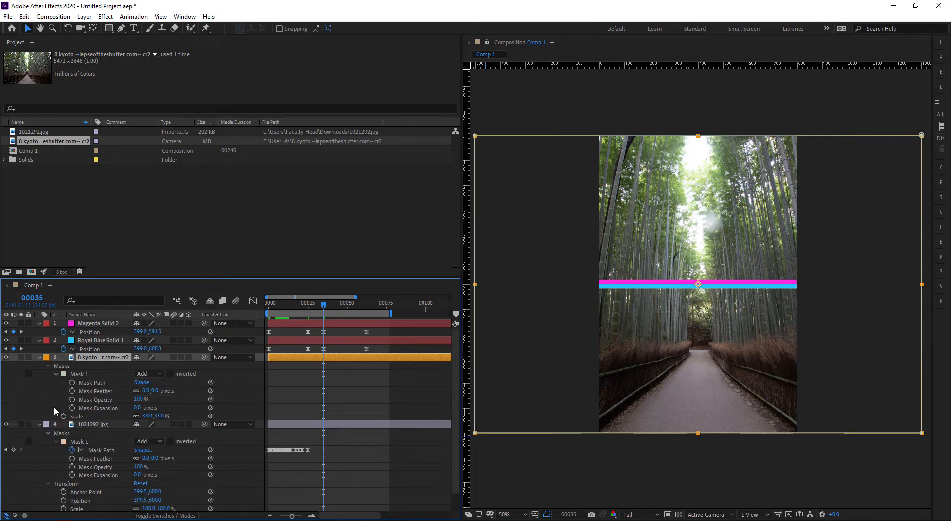
left_click(72, 383)
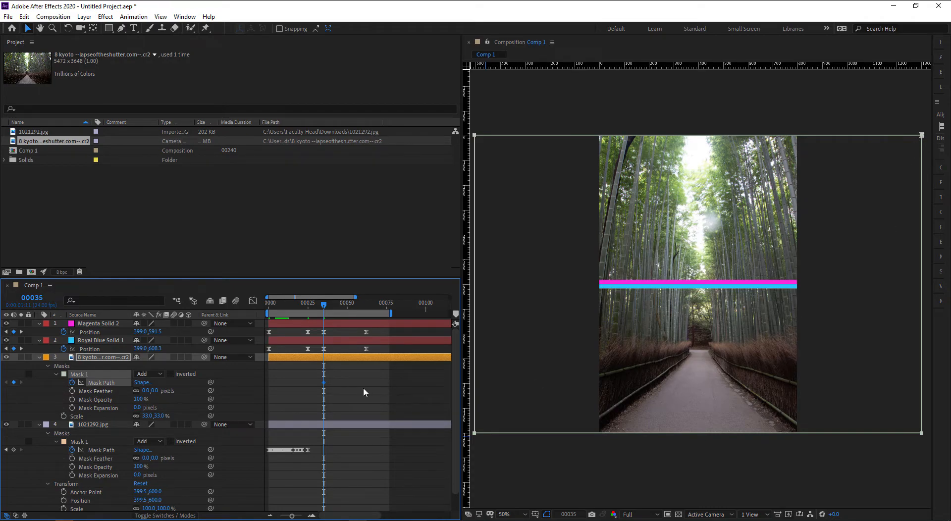
left_click_drag(327, 306, 366, 307)
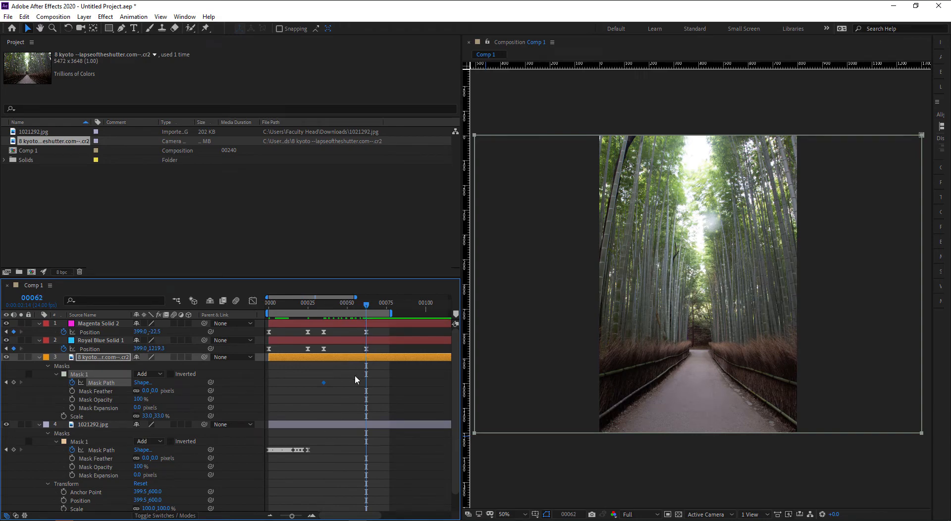
left_click(14, 384)
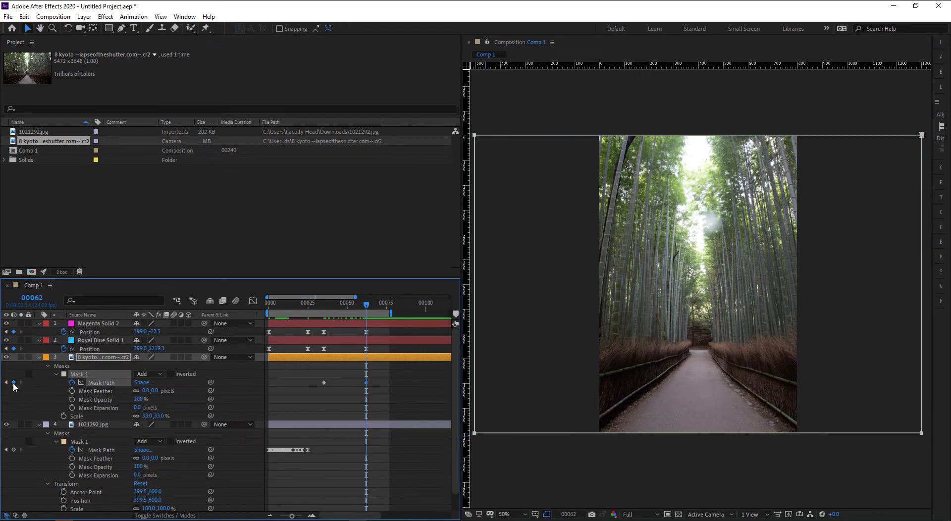
left_click_drag(337, 307, 327, 308)
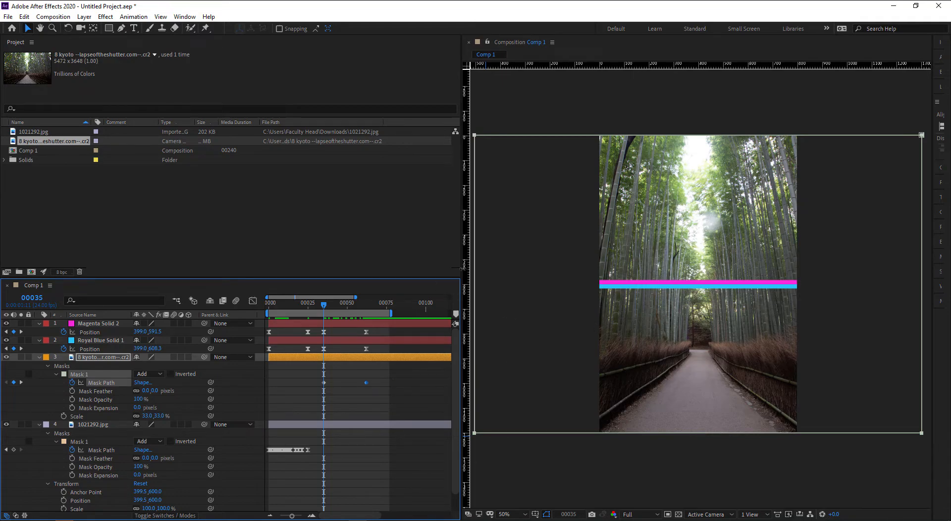
- Widen the viewer at 100% zoom and nudge the mask's top edge down at frame 35
left_click_drag(461, 268, 402, 268)
left_click_drag(612, 288, 614, 292)
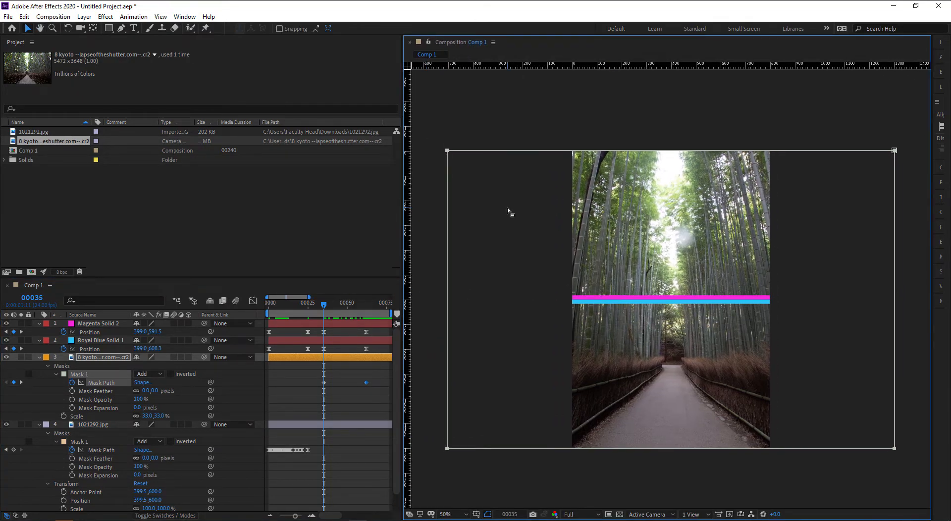
left_click(81, 378)
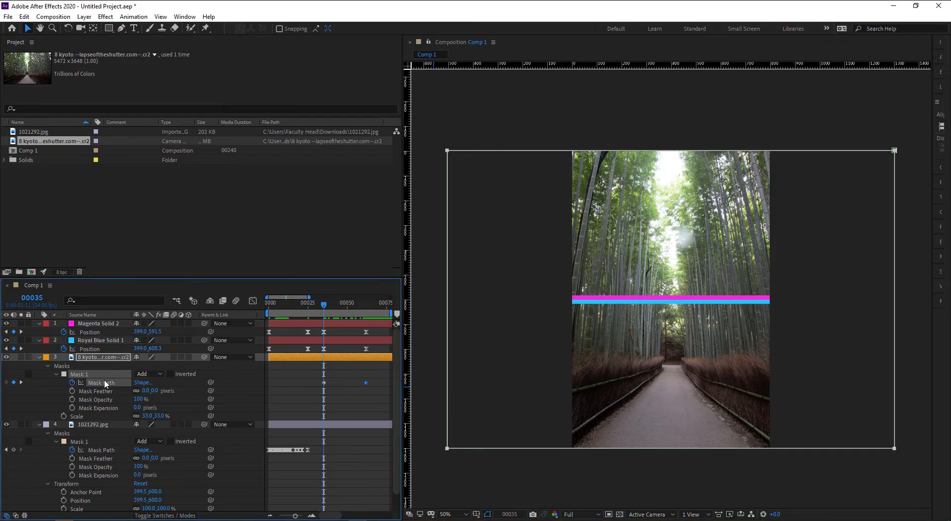
left_click_drag(436, 138, 901, 299)
key("period")
scroll(700, 310, "up", 4)
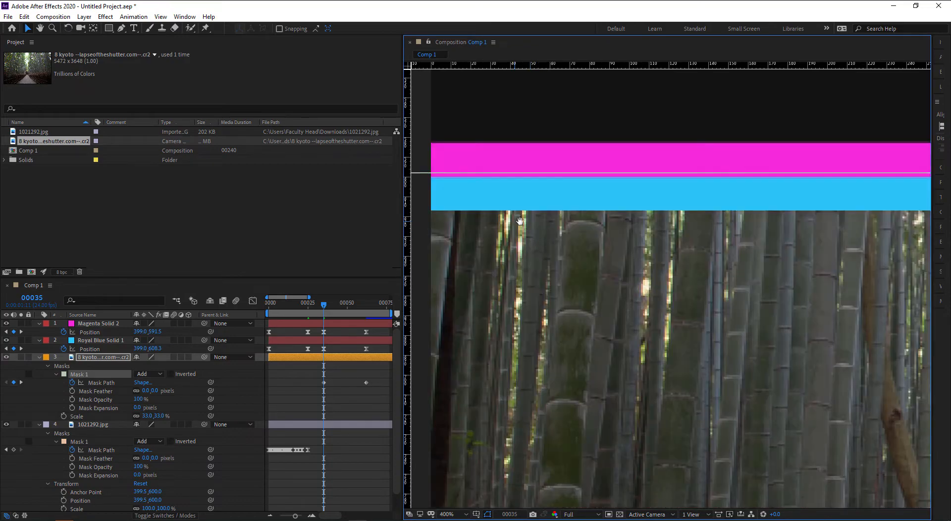
left_click_drag(517, 221, 622, 232)
key("Down")
key("Down")
key("Down")
key("Down")
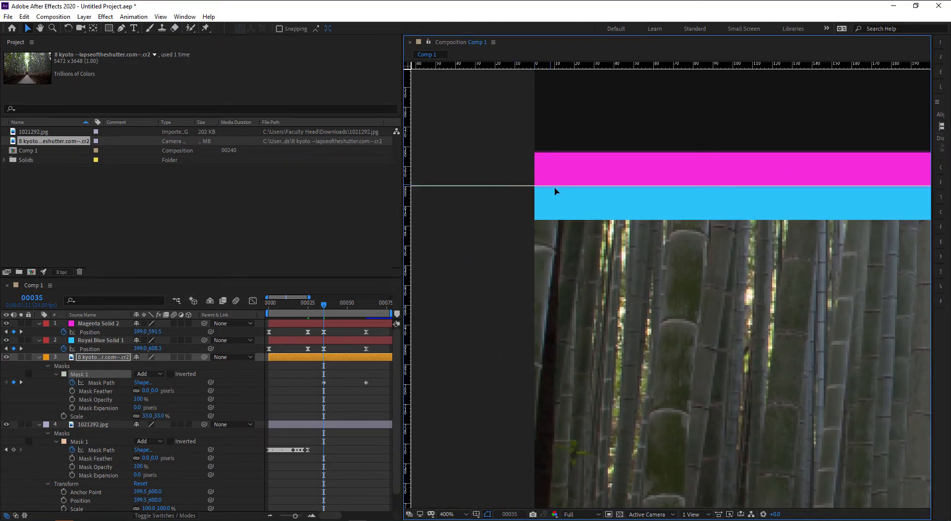
scroll(555, 191, "down", 5)
- Inspect the mask line's left end between the bars and select its left-end vertex
left_click_drag(893, 354, 444, 192)
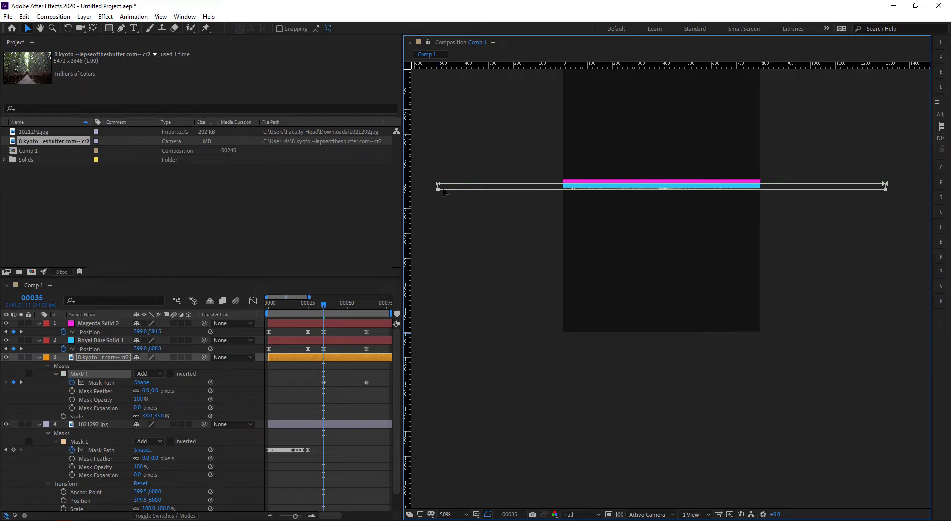
scroll(588, 195, "up", 4)
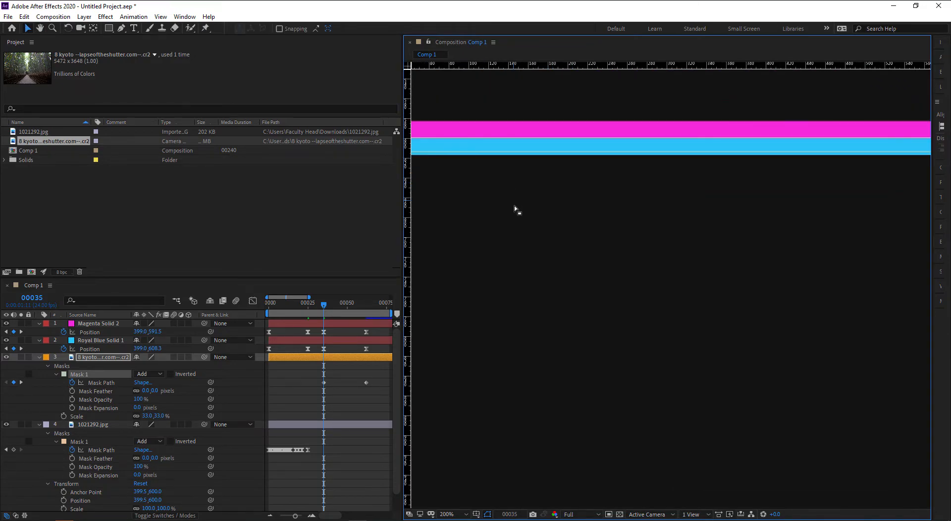
left_click_drag(514, 203, 694, 308)
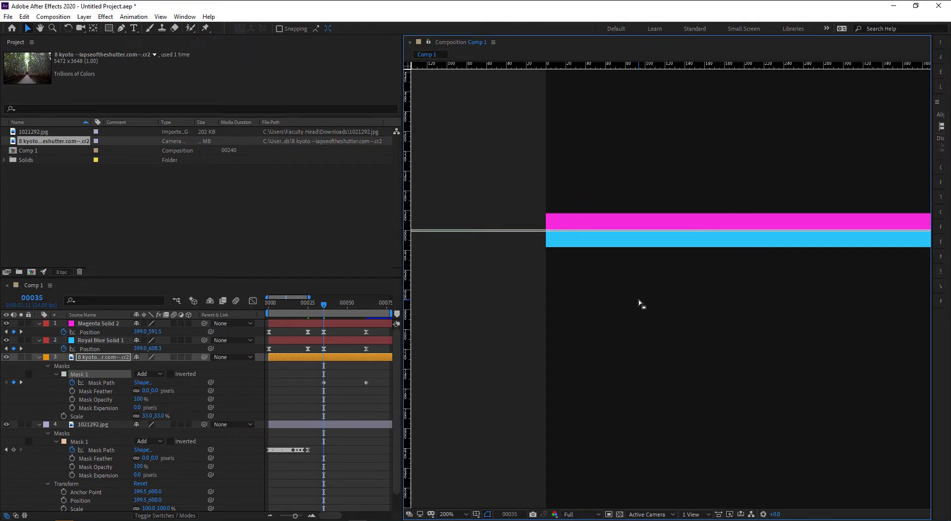
scroll(638, 300, "down", 4)
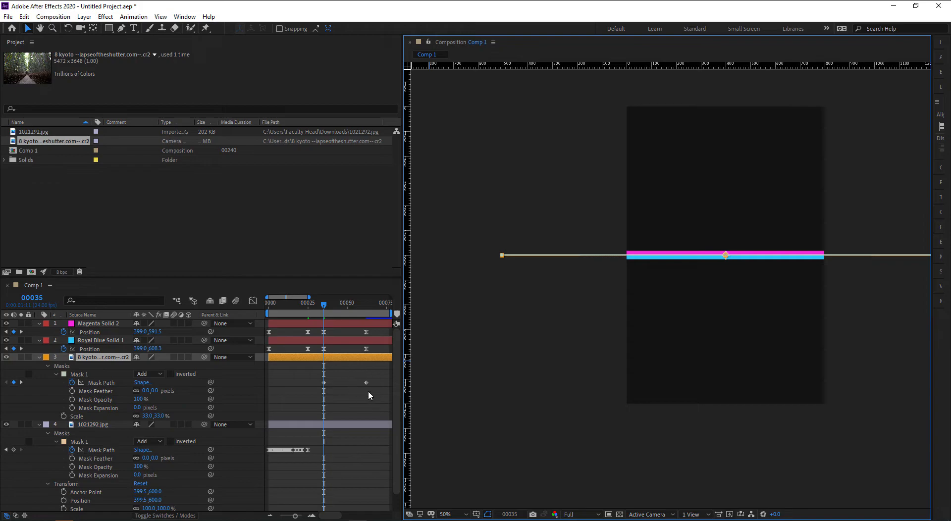
left_click(496, 284)
scroll(501, 246, "up", 2)
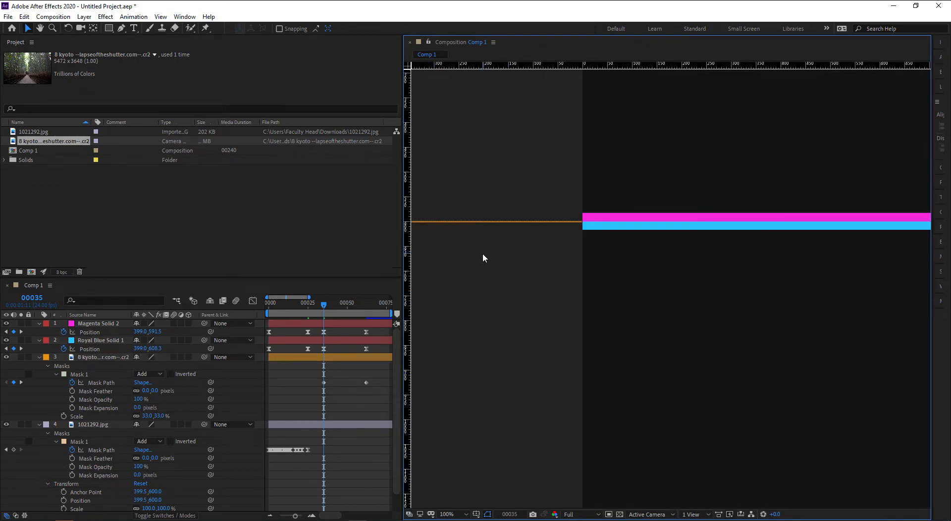
scroll(553, 273, "up", 2)
left_click_drag(447, 264, 677, 302)
left_click_drag(491, 286, 552, 296)
scroll(551, 296, "up", 1)
key("v")
left_click(484, 307)
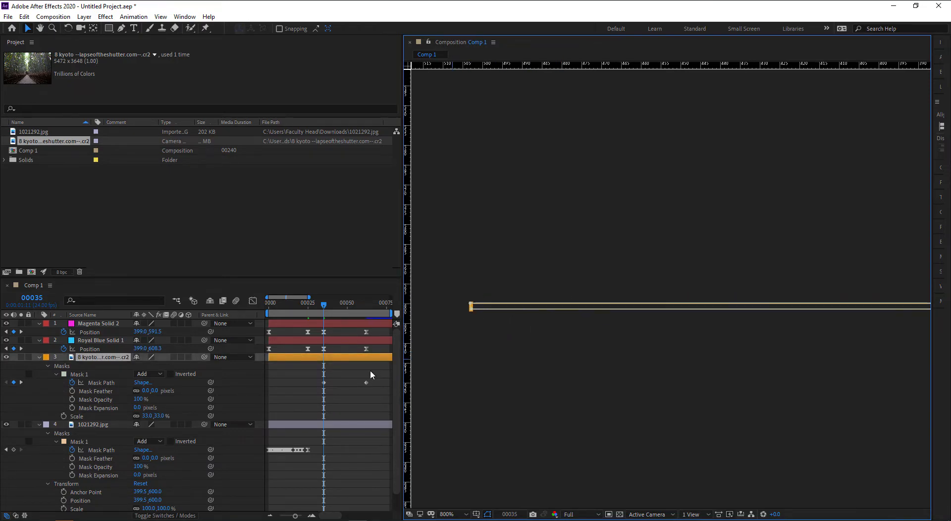
left_click(203, 374)
left_click(471, 304)
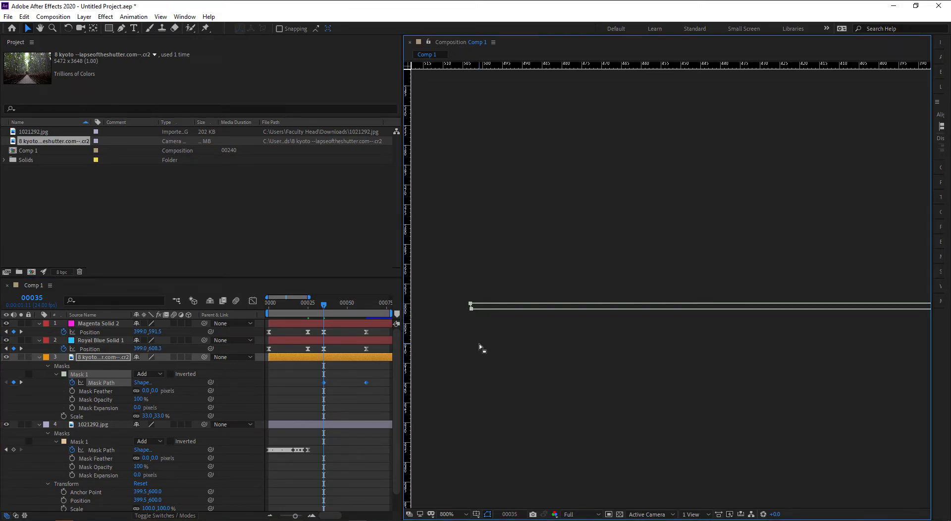
left_click_drag(461, 321, 471, 304)
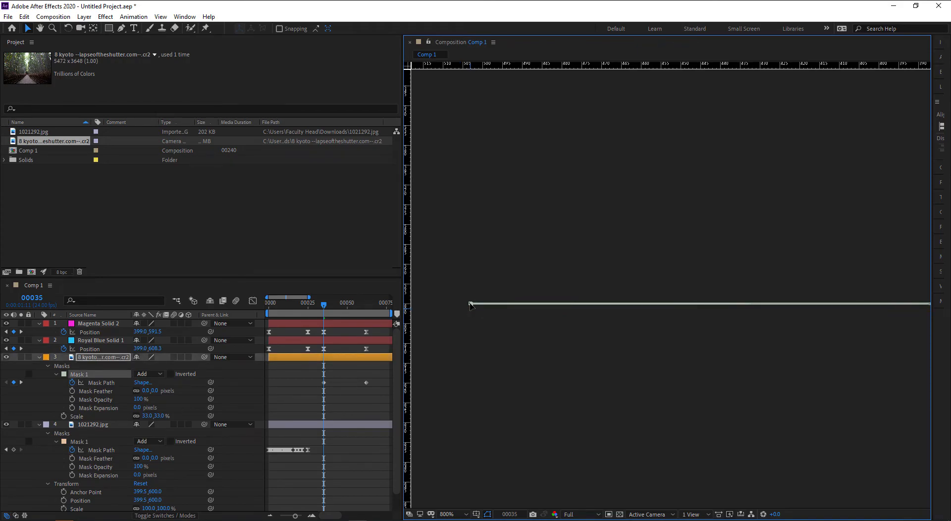
left_click(471, 328)
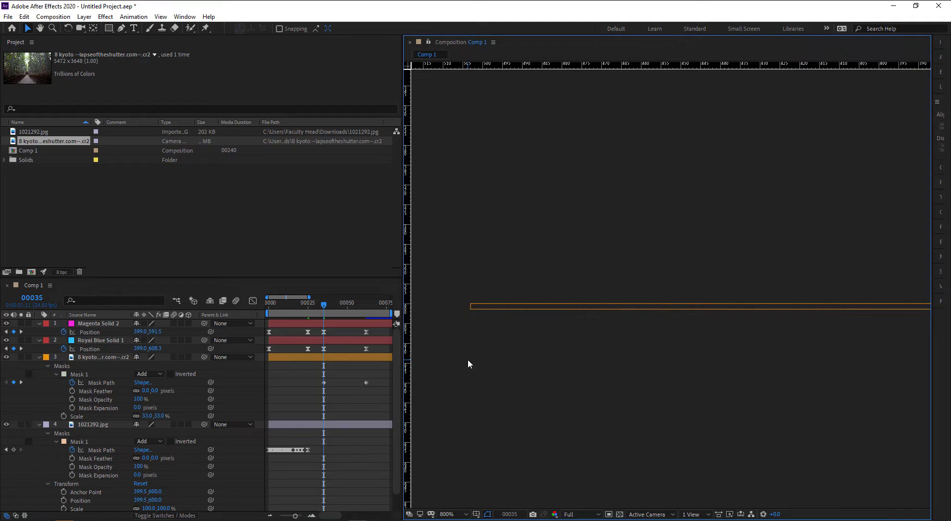
- Zoom out to the whole frame and scrub to frame 51 to watch the mask open
key("comma")
key("comma")
key("comma")
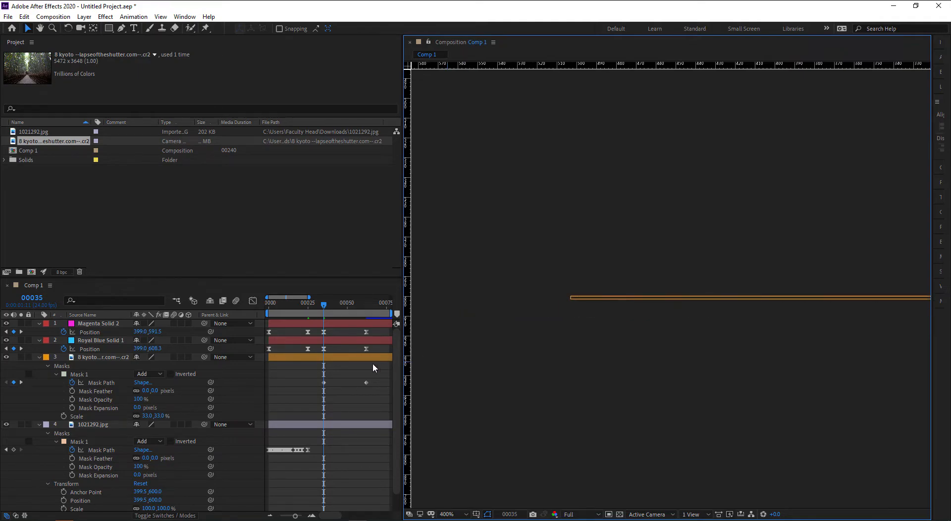
key("comma")
left_click_drag(862, 367, 622, 367)
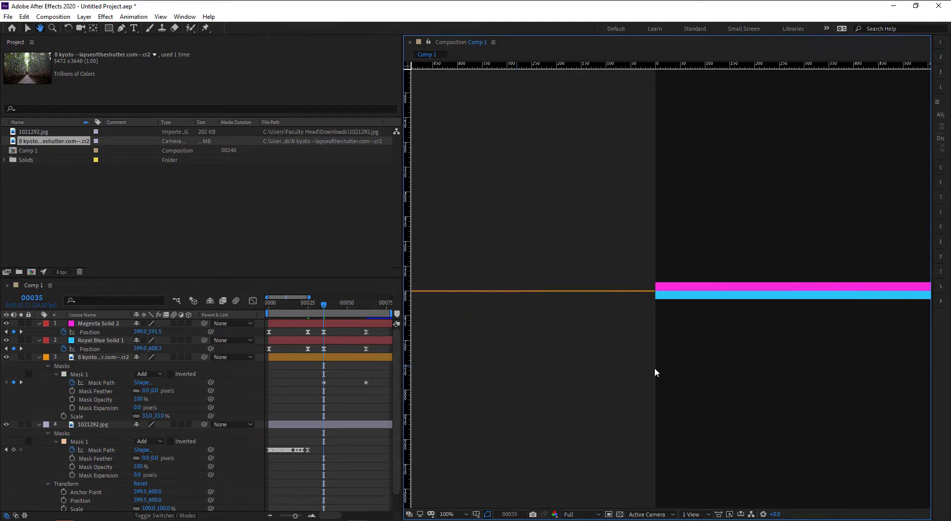
key("comma")
left_click_drag(765, 363, 682, 372)
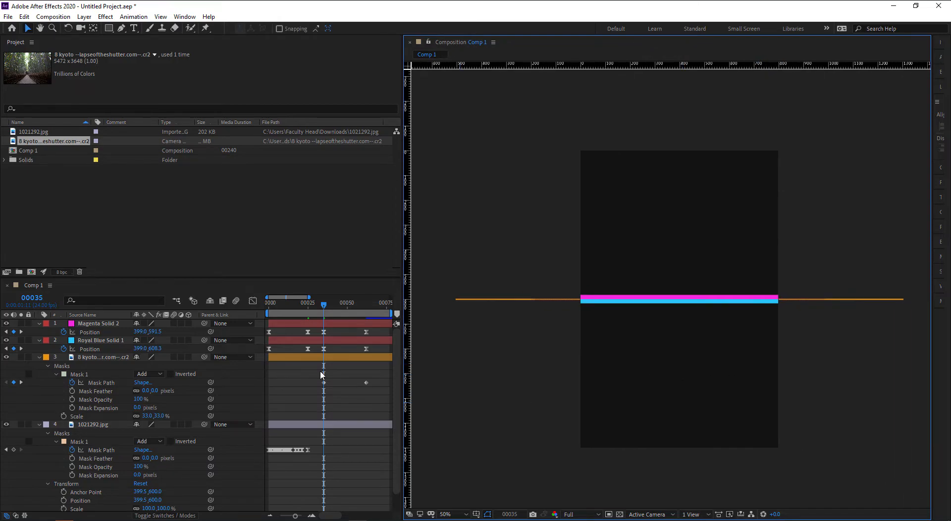
left_click(327, 308)
left_click_drag(328, 308, 349, 307)
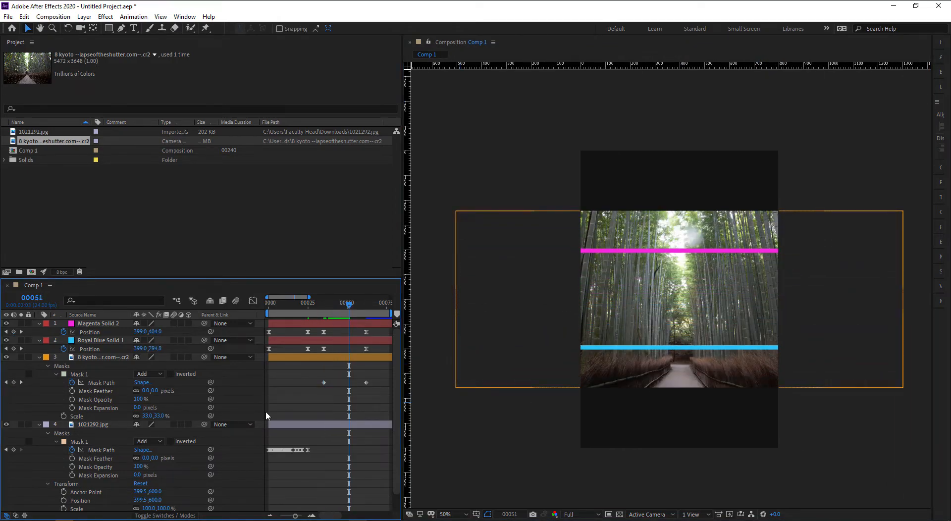
- Apply Easy Ease to both bamboo Mask Path keyframes, then return to frame 35
scroll(309, 401, "down", 1)
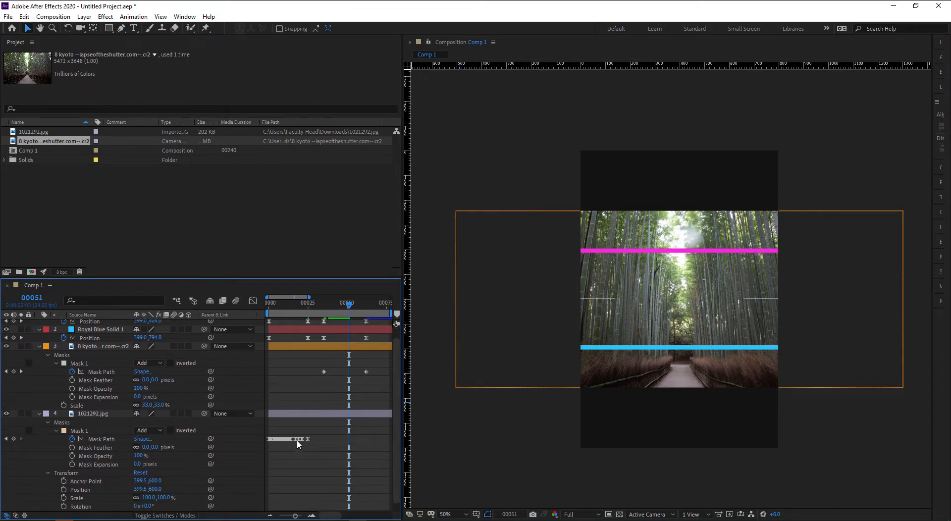
mouse_move(297, 442)
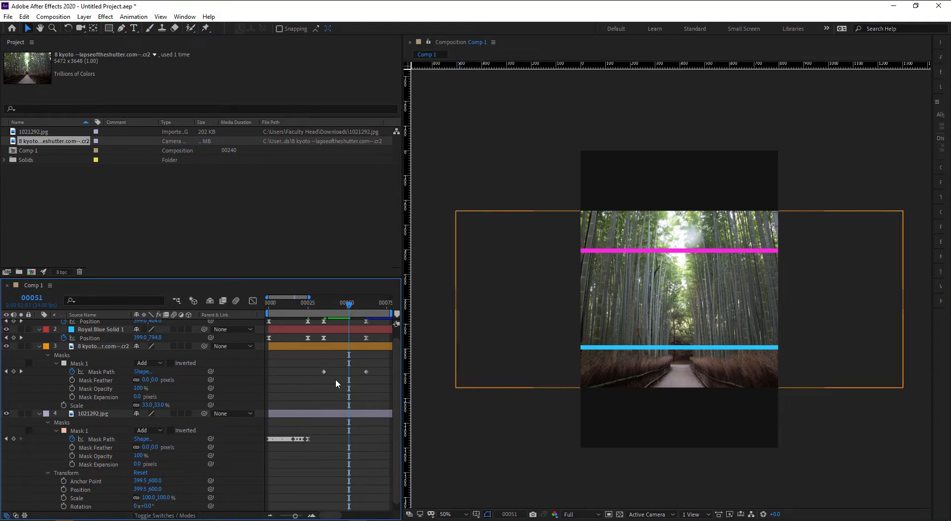
left_click_drag(381, 362, 308, 391)
right_click(366, 372)
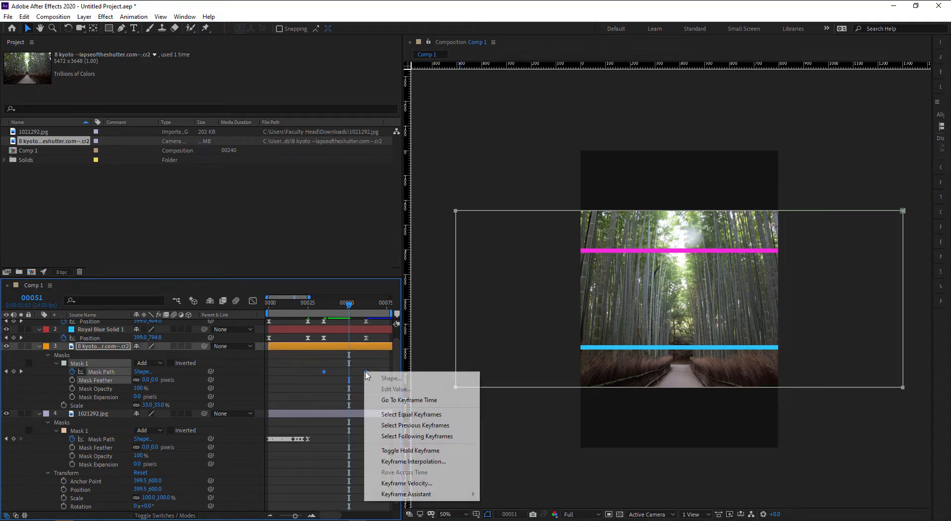
mouse_move(418, 493)
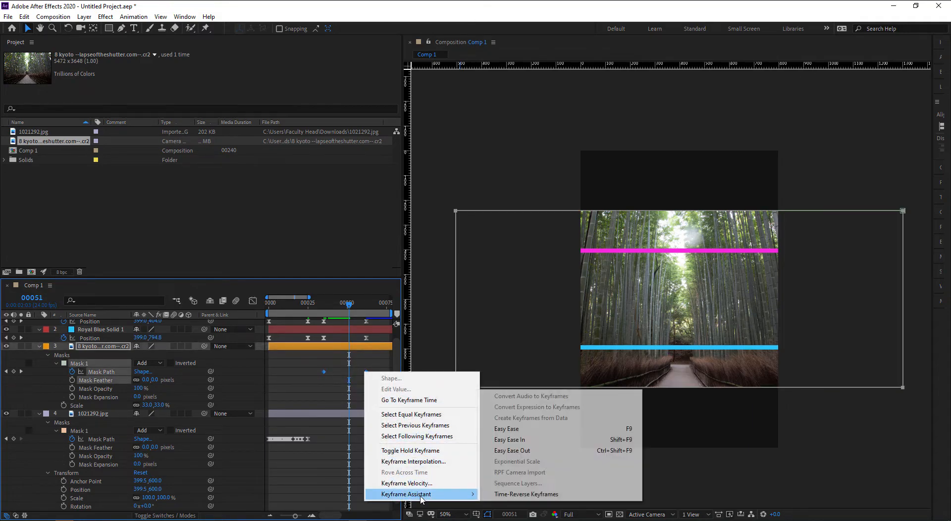
left_click(549, 429)
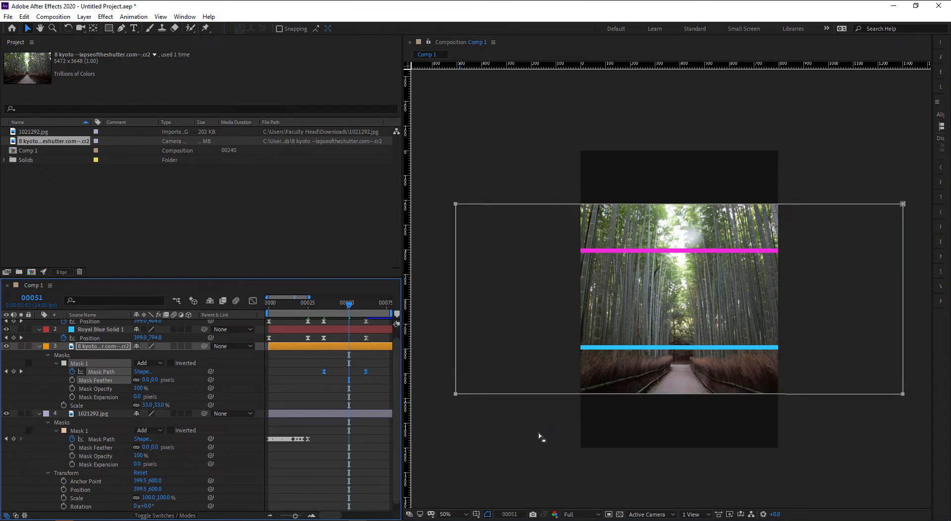
left_click(340, 374)
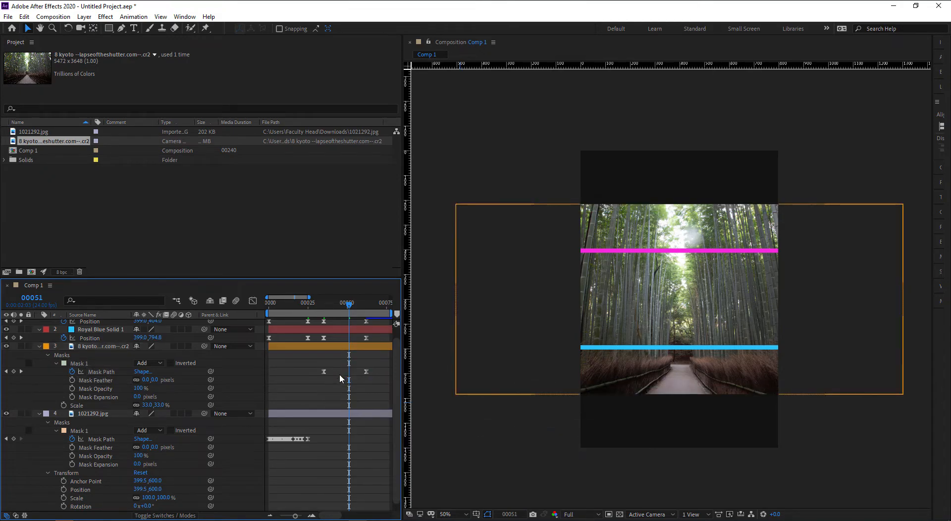
left_click(324, 306)
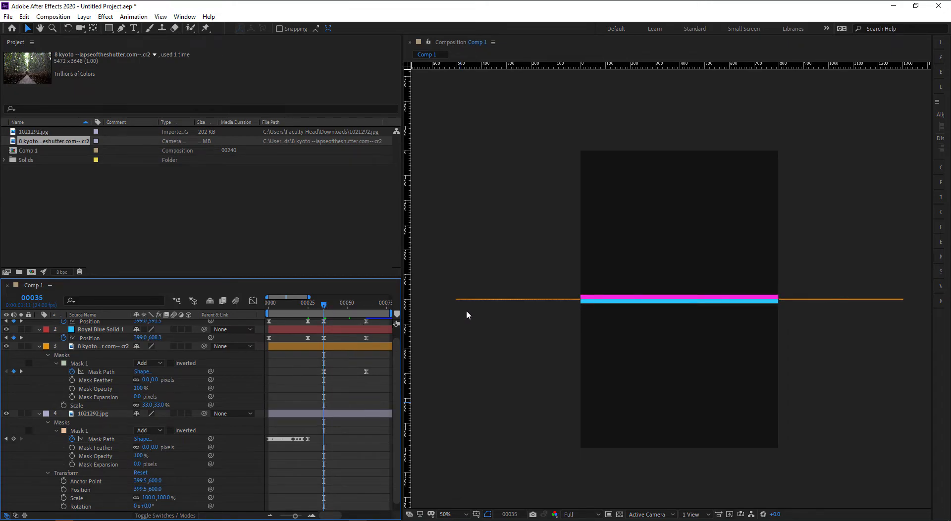
scroll(467, 311, "up", 4)
scroll(483, 329, "up", 2)
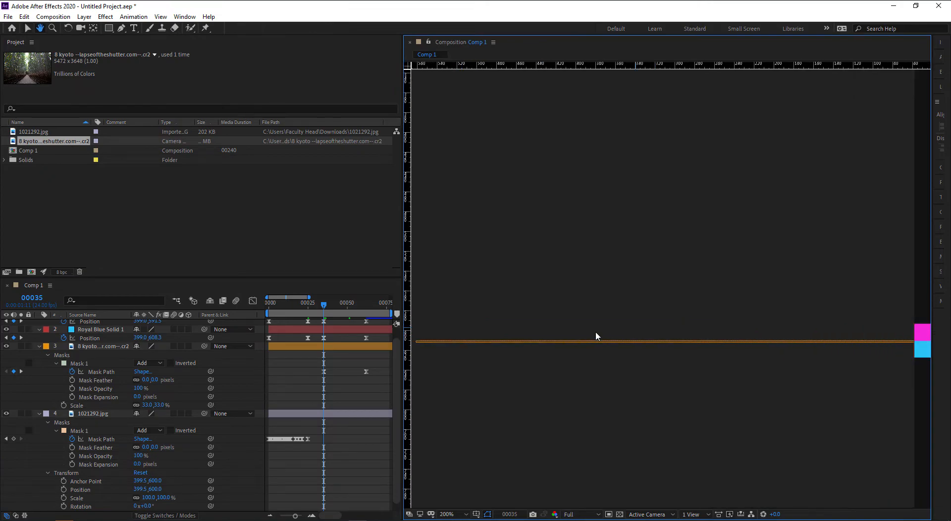
key("v")
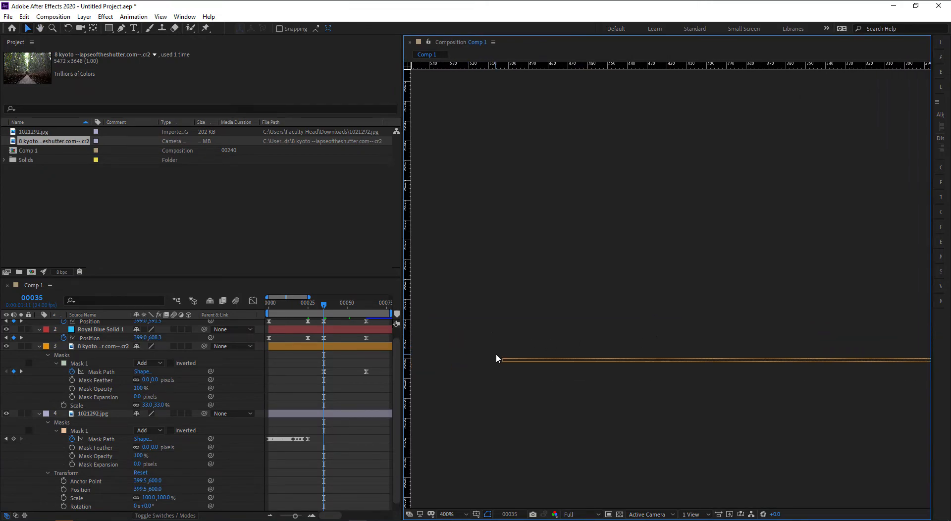
left_click(524, 361)
scroll(504, 364, "up", 1)
left_click_drag(503, 365, 748, 267)
scroll(583, 333, "up", 1)
left_click_drag(546, 325, 580, 315)
left_click_drag(506, 355, 549, 362)
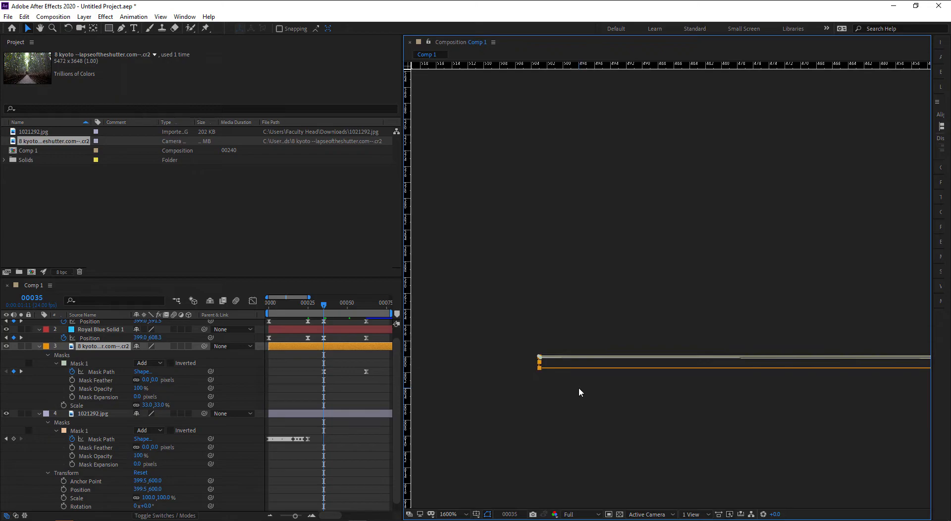
key("comma")
key("comma")
key("comma")
key("comma")
key("comma")
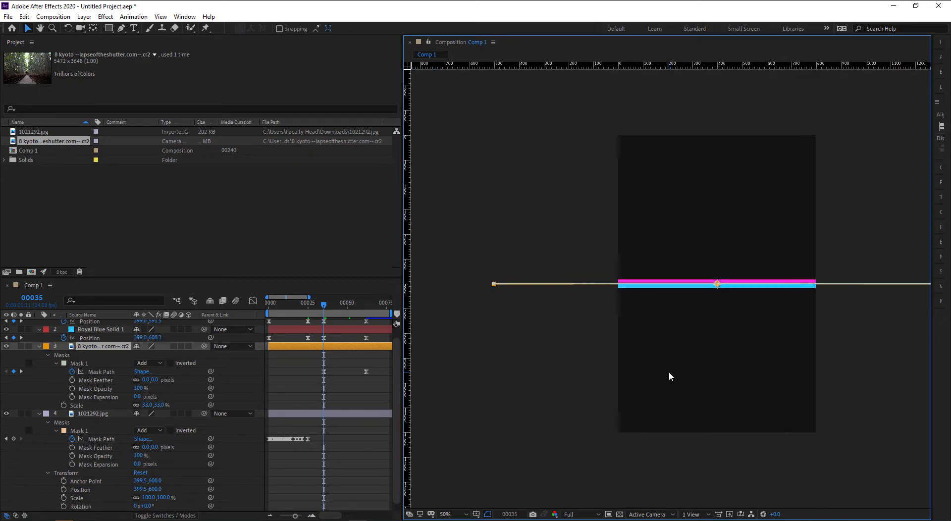
left_click_drag(665, 380, 388, 402)
scroll(682, 305, "up", 4)
left_click_drag(639, 372, 834, 218)
left_click_drag(701, 269, 656, 191)
scroll(725, 360, "up", 1)
left_click_drag(753, 356, 747, 335)
left_click_drag(739, 400, 734, 409)
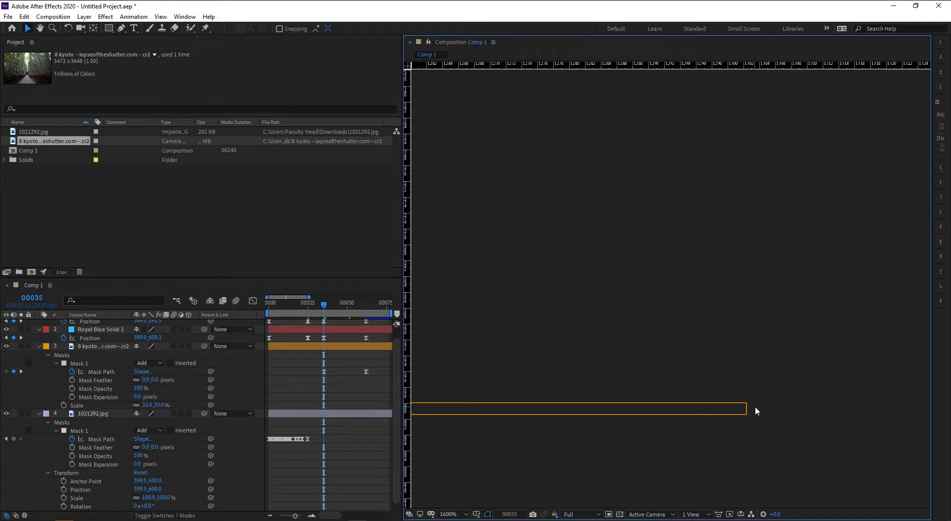
left_click(745, 408)
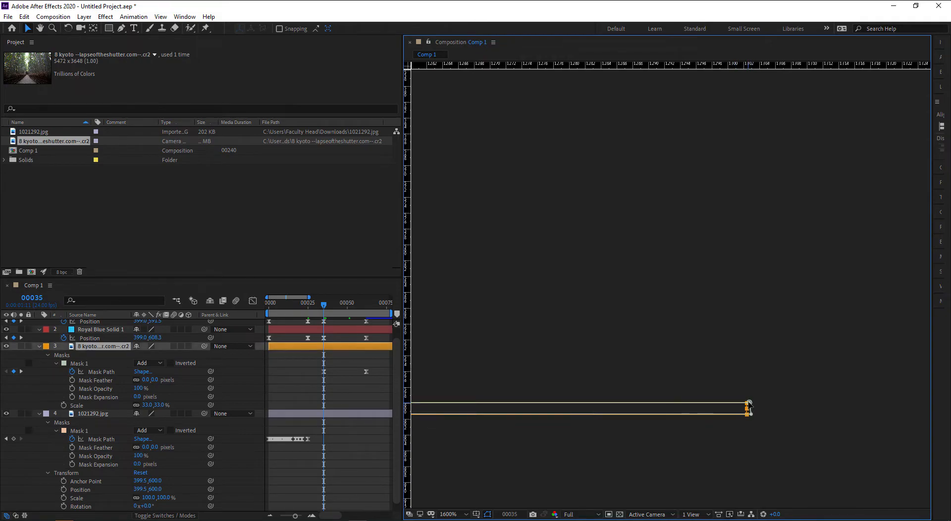
scroll(668, 409, "down", 1)
left_click_drag(642, 412, 838, 403)
left_click_drag(525, 410, 848, 411)
left_click_drag(496, 405, 803, 405)
scroll(539, 400, "down", 2)
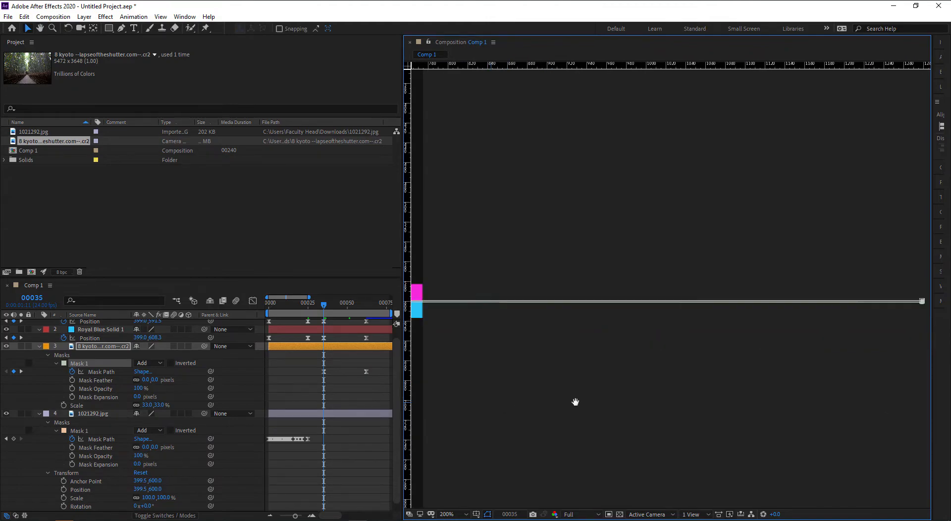
left_click_drag(556, 419, 882, 417)
left_click_drag(585, 412, 851, 410)
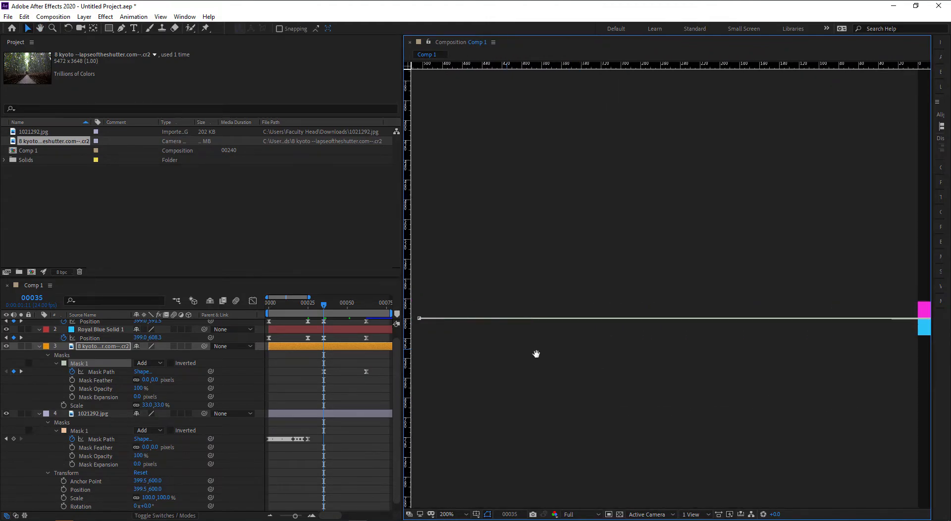
left_click_drag(421, 325, 591, 341)
scroll(590, 341, "up", 3)
left_click_drag(476, 342, 742, 344)
left_click_drag(633, 305, 936, 188)
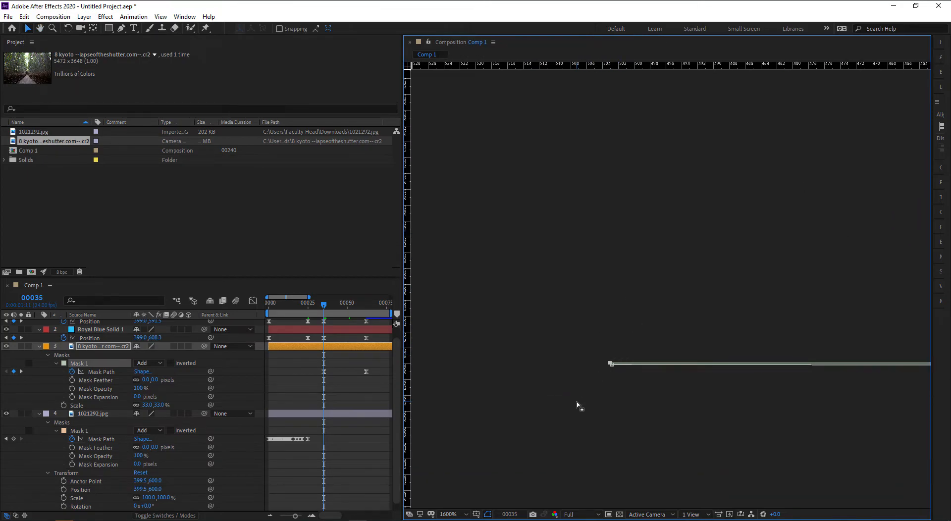
key("comma")
key("comma")
- Frame the bars' edge and nudge the mask edge down at frames 40, 41 and 42
left_click_drag(732, 384, 563, 385)
key("comma")
left_click_drag(695, 382, 562, 389)
key("comma")
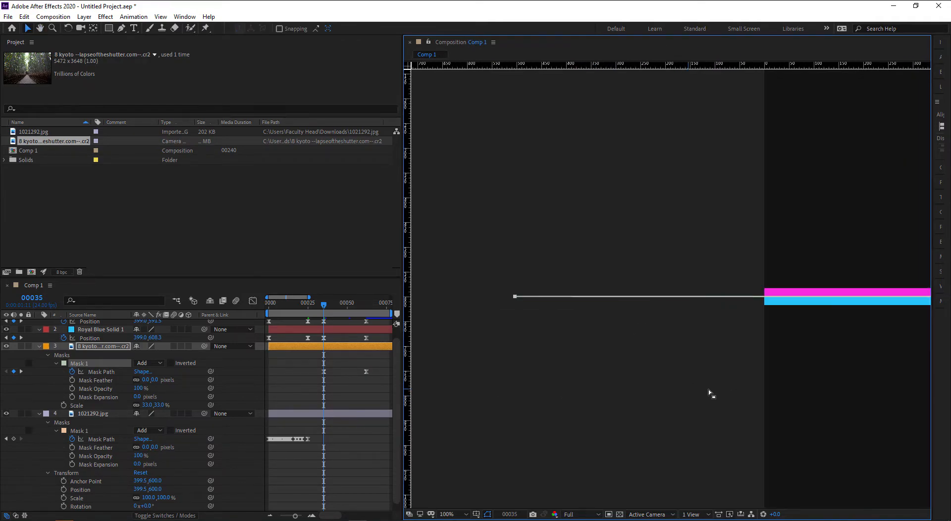
left_click_drag(692, 389, 580, 391)
key("Page_Down")
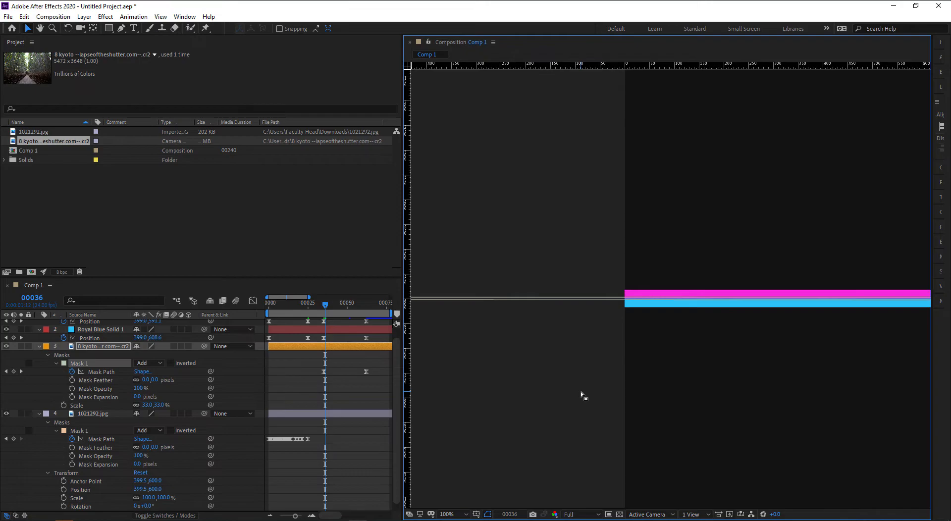
key("Page_Down")
key("Page_Down")
key("Page_Down")
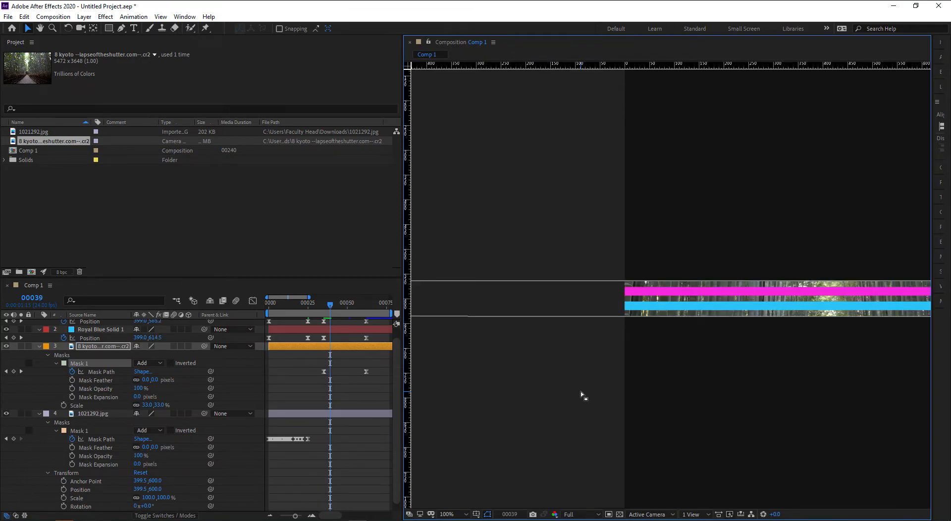
key("shift+Down")
key("shift+Down")
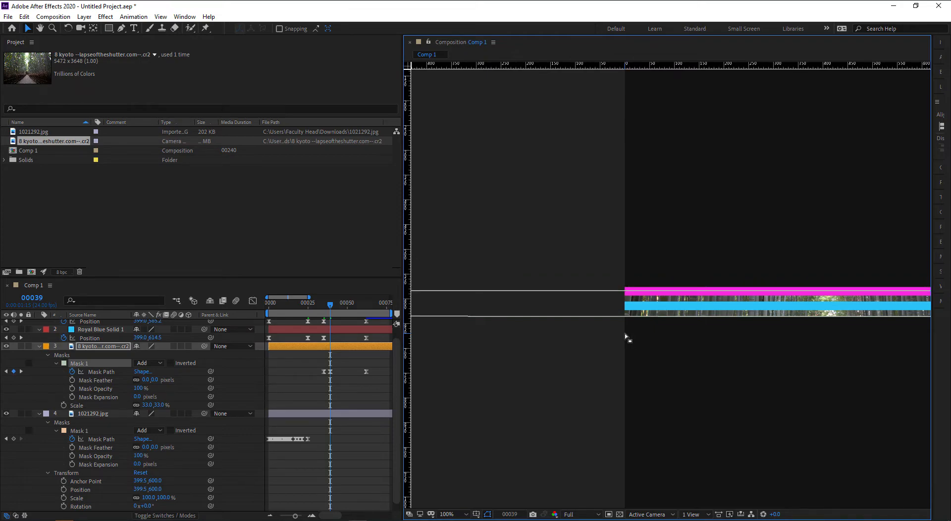
key("Page_Down")
key("Page_Down")
key("shift+Down")
key("shift+Down")
key("shift+Down")
key("shift+Down")
key("shift+Down")
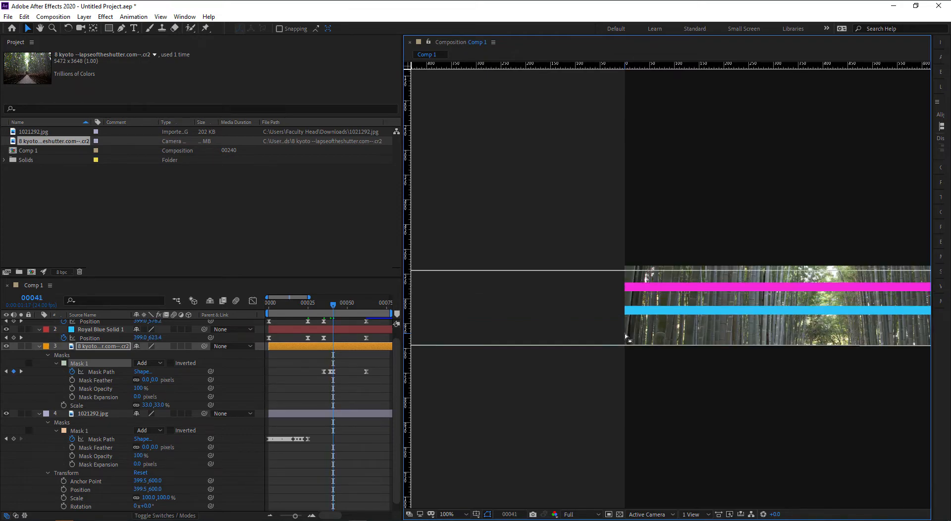
key("Page_Down")
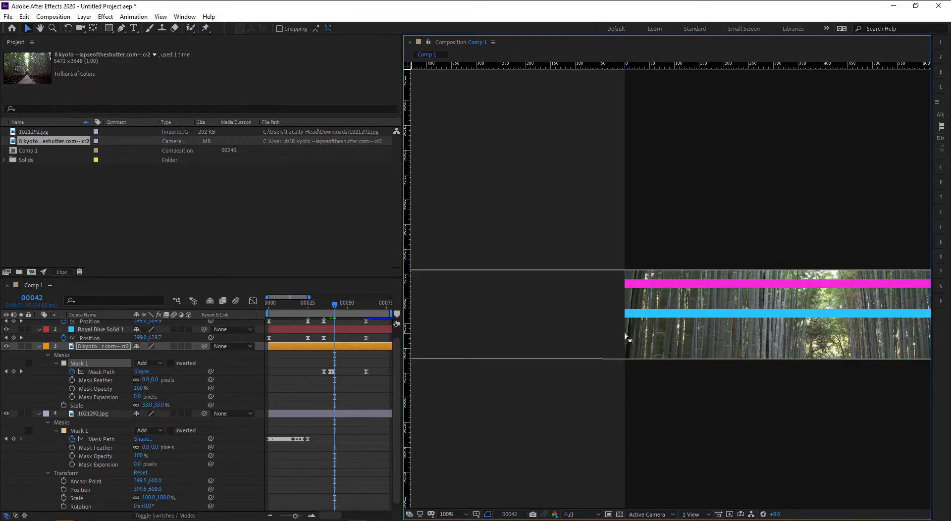
key("shift+Down")
key("shift+Down")
key("shift+Down")
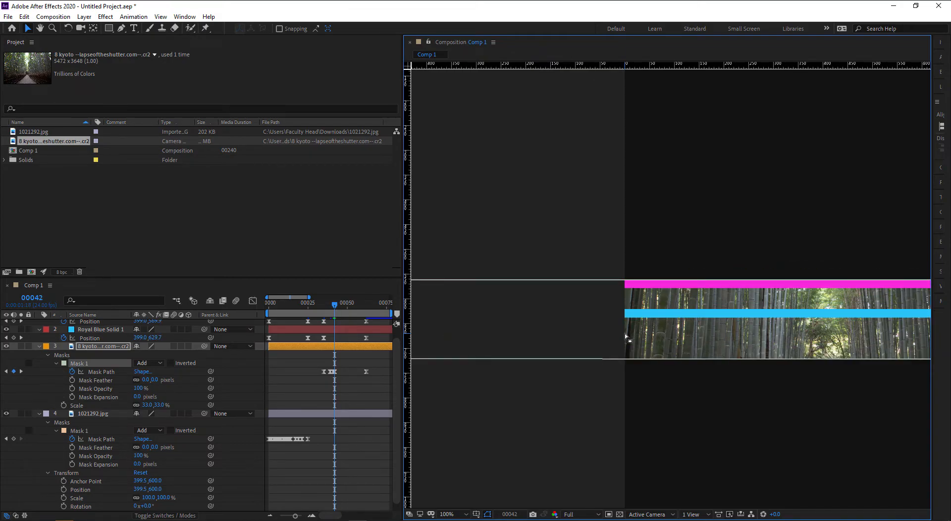
- Nudge the mask edge down at frames 44, 49 and 52, reviewing frame 47
key("Page_Down")
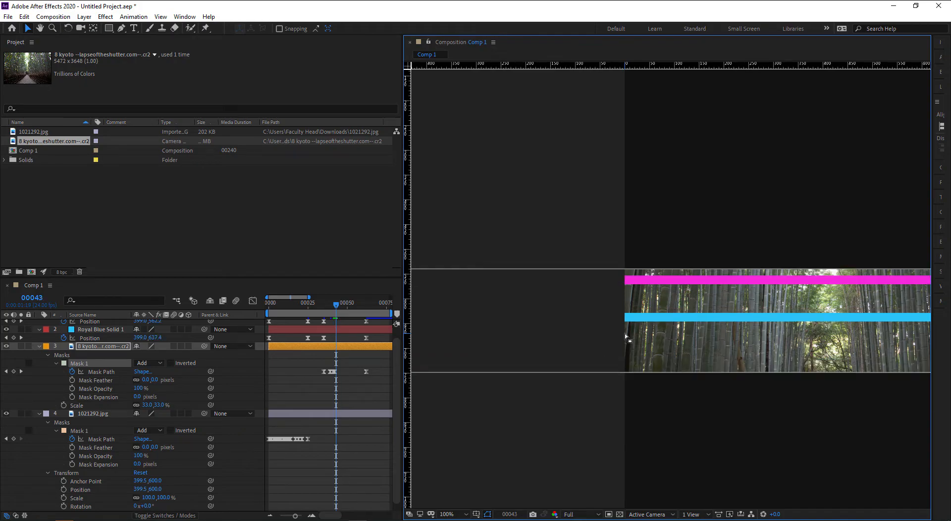
key("Page_Down")
key("shift+Down")
key("shift+Down")
key("shift+Down")
key("shift+Down")
key("shift+Down")
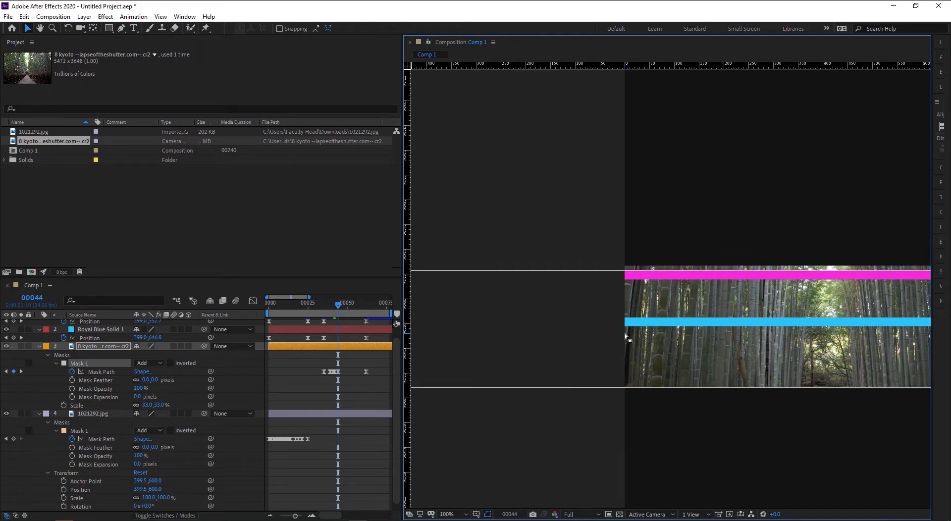
key("Page_Down")
key("Page_Down")
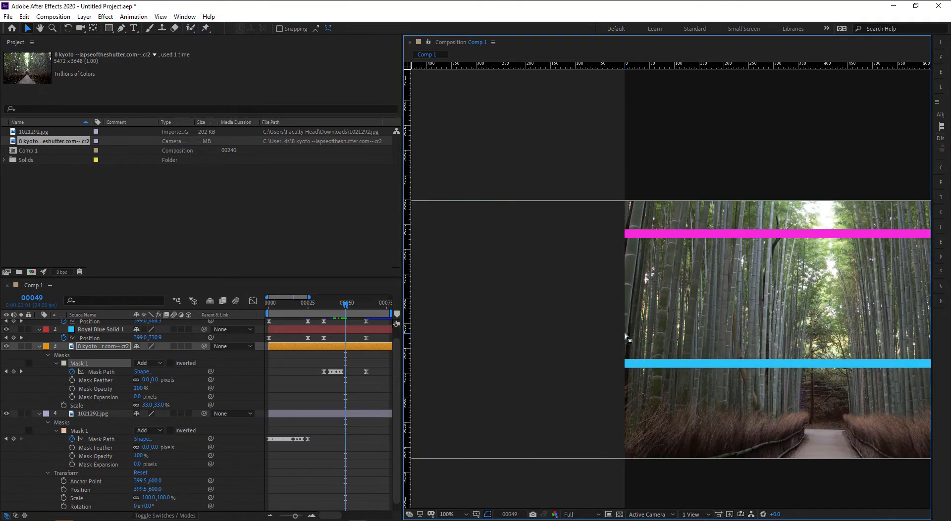
key("Down")
key("Down")
key("Down")
key("Down")
key("Down")
key("Down")
key("Down")
key("Down")
key("Down")
key("Down")
key("Down")
key("Down")
key("Down")
key("Down")
key("Down")
key("Down")
key("Down")
key("Down")
key("Down")
key("Down")
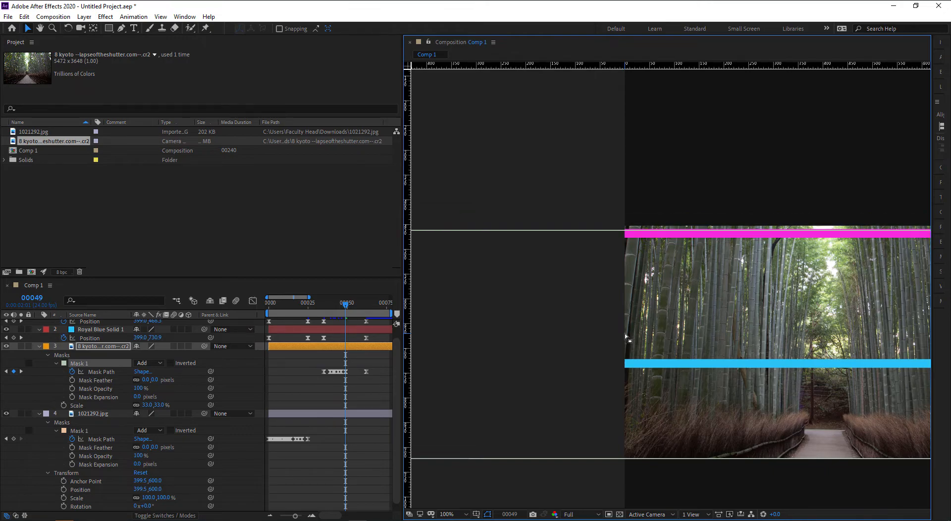
key("Down")
key("Down")
key("Down")
key("Down")
key("Down")
key("Down")
key("Down")
key("Down")
key("Down")
key("Down")
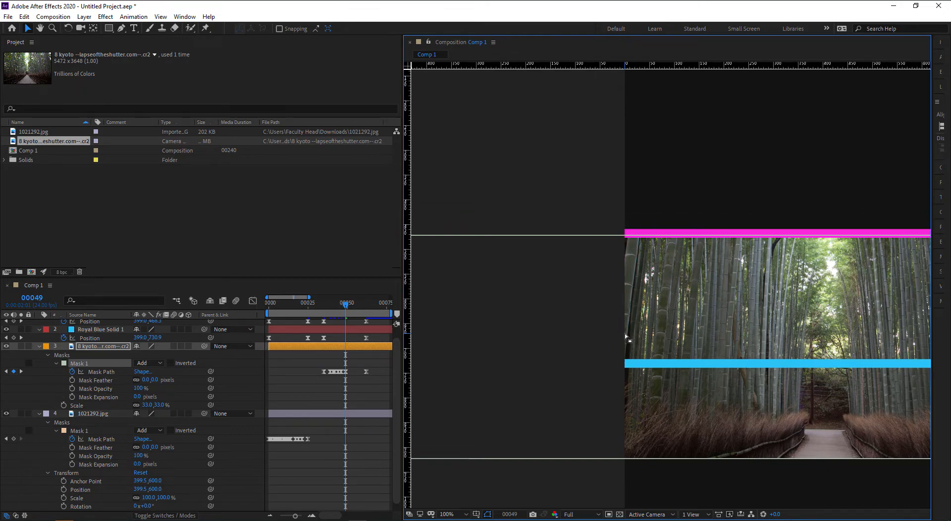
key("Page_Up")
key("Page_Up")
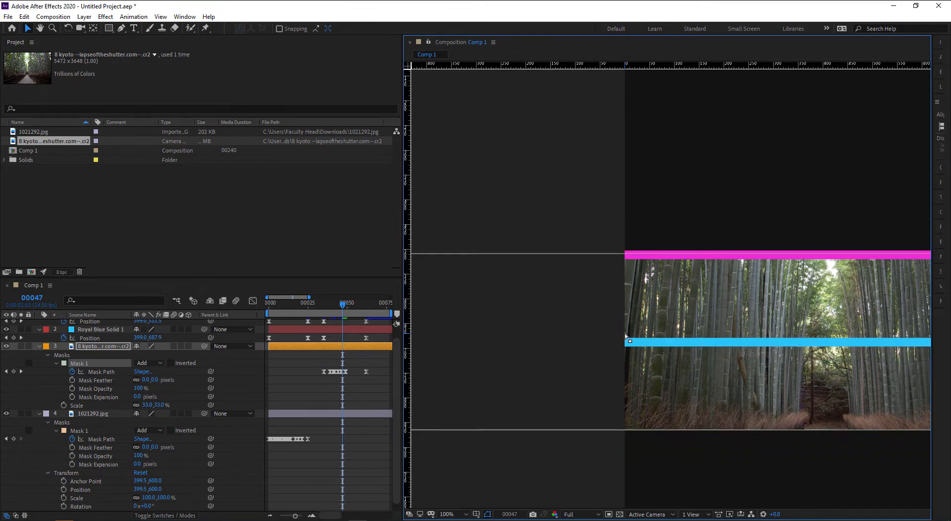
key("Page_Up")
key("Page_Up")
key("Page_Down")
key("Page_Down")
key("Page_Down")
key("Page_Down")
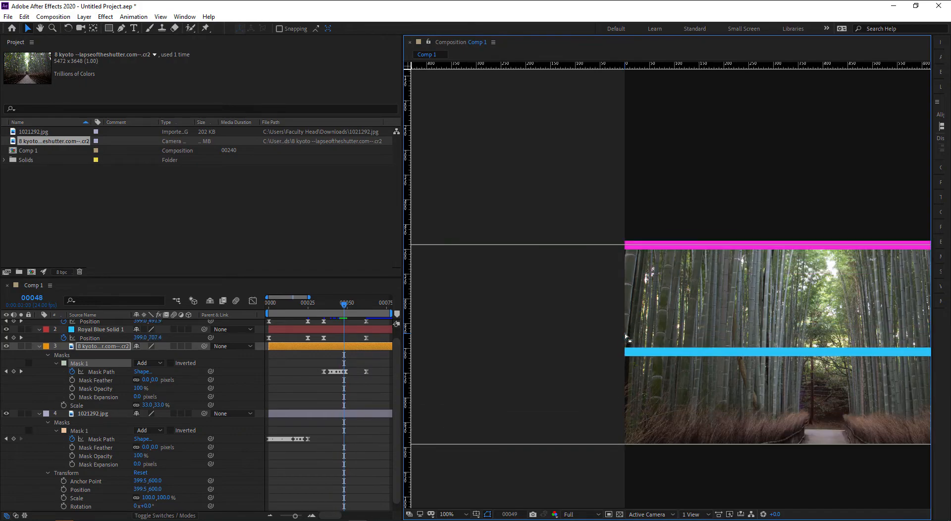
key("Page_Down")
key("Page_Down")
key("Page_Down")
key("Page_Down")
key("shift+Down")
key("shift+Down")
key("shift+Down")
- Raise the mask edge to the magenta bar at frame 56 and adjust it at frame 53
left_click_drag(713, 289, 585, 374)
key("Page_Down")
key("Page_Down")
key("Page_Down")
key("Page_Down")
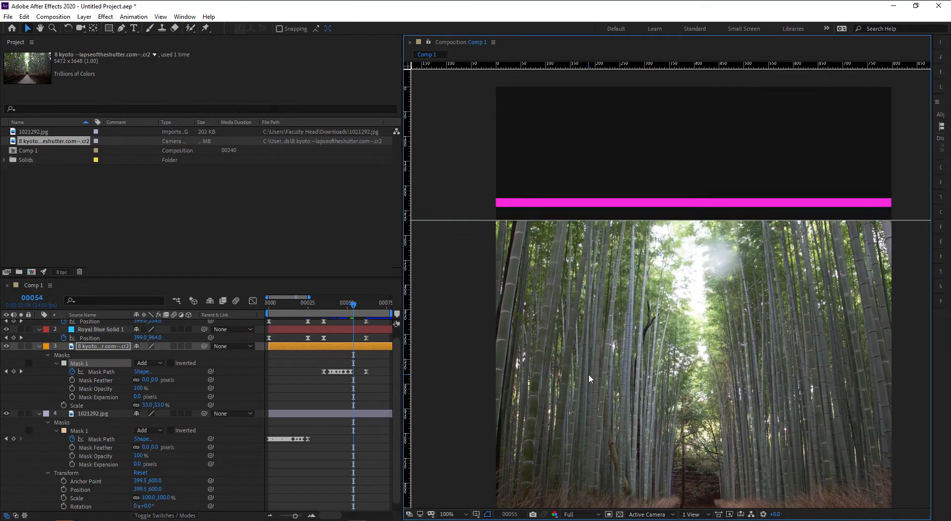
key("shift+Up")
key("shift+Up")
key("shift+Up")
key("shift+Up")
key("shift+Up")
key("shift+Up")
key("shift+Up")
key("shift+Up")
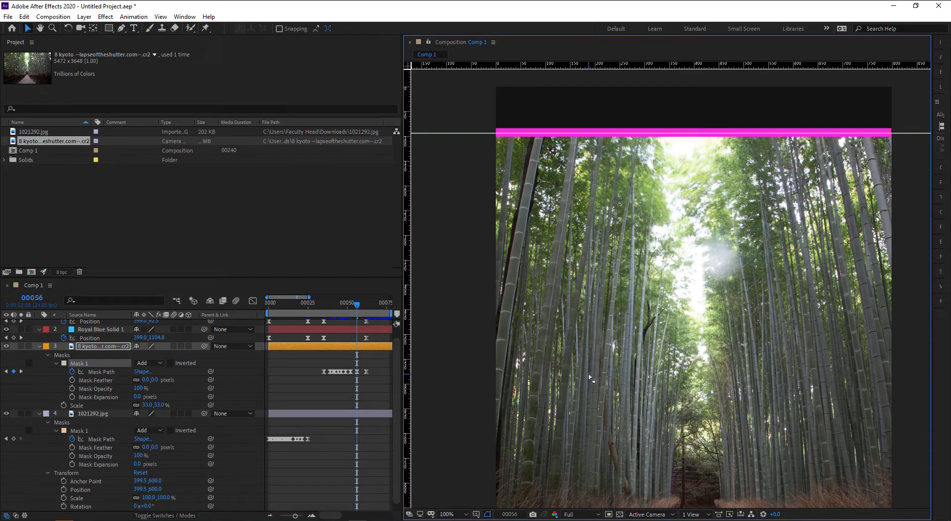
key("Page_Up")
key("Page_Up")
key("Page_Up")
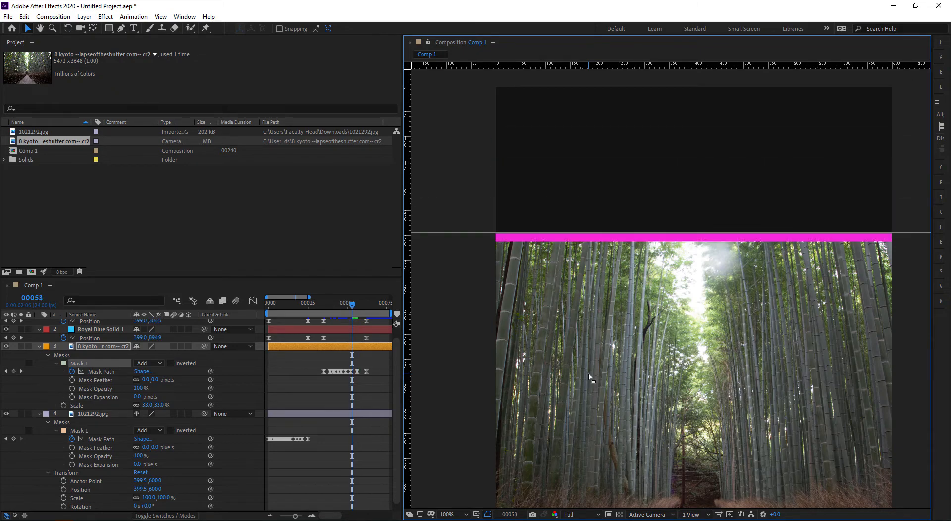
key("Down")
key("Down")
key("Down")
key("Down")
key("Down")
key("Down")
key("Down")
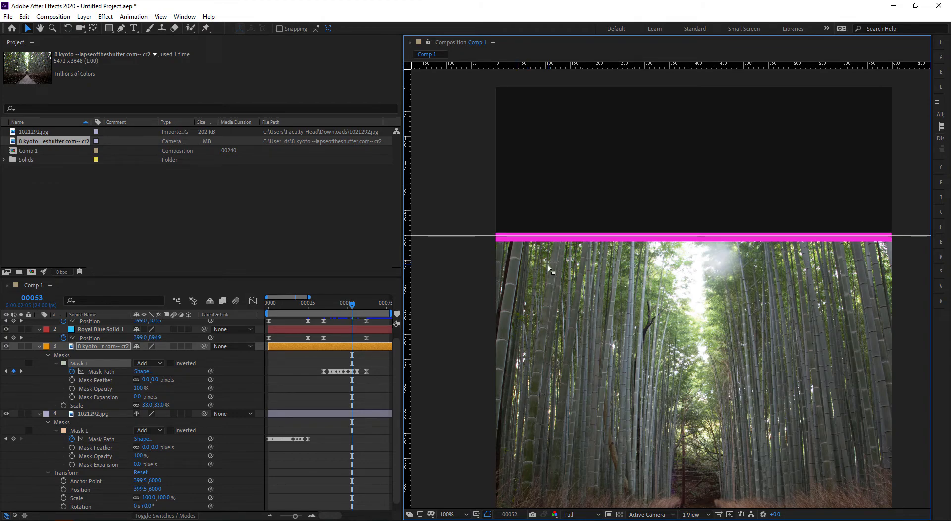
key("Page_Up")
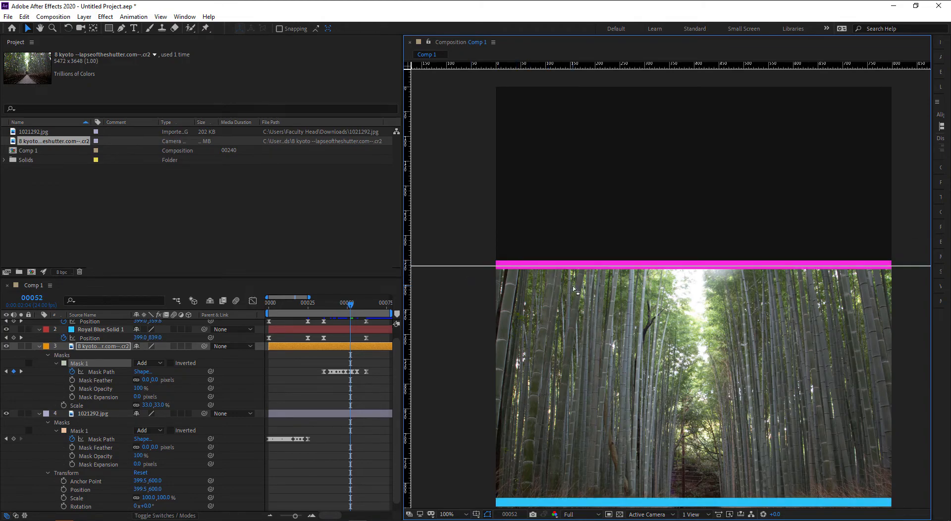
key("Page_Down")
key("Page_Down")
key("Page_Down")
key("Page_Down")
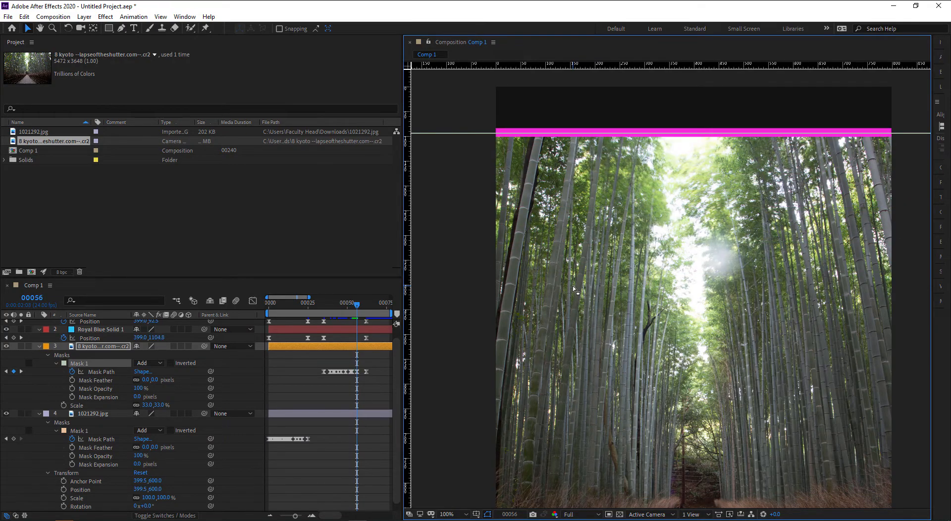
- Raise the mask edge to the magenta bar at frames 57, 58 and 59, ending on 60
key("Page_Down")
key("shift+Up")
key("shift+Up")
key("shift+Up")
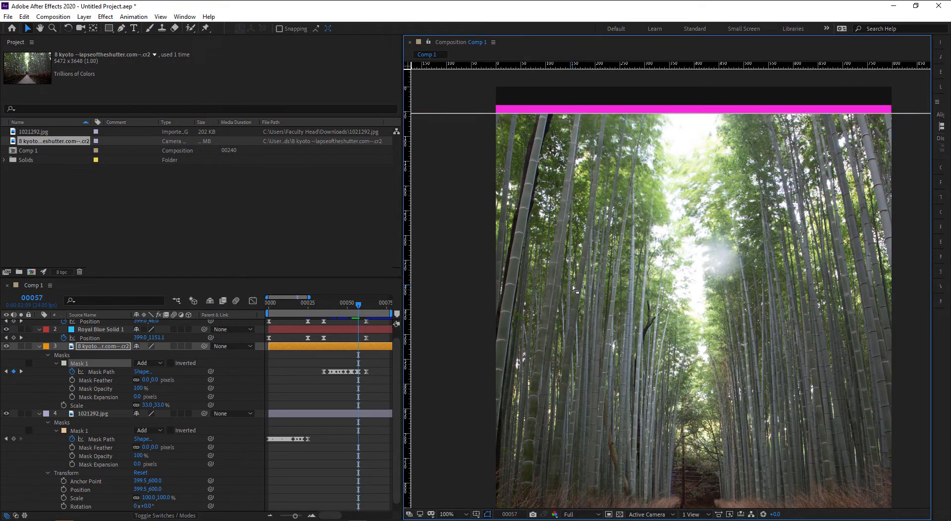
key("Page_Down")
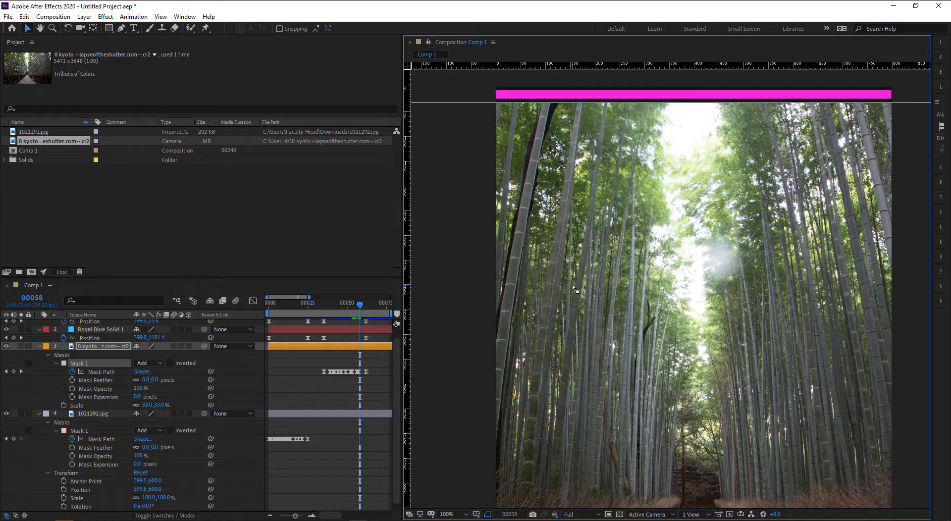
key("shift+Up")
key("Page_Down")
key("shift+Up")
key("Page_Down")
scroll(572, 284, "down", 1)
- Scrub frames 36 to 57 to preview the bamboo reveal, then return to frame 35
left_click_drag(586, 310, 589, 259)
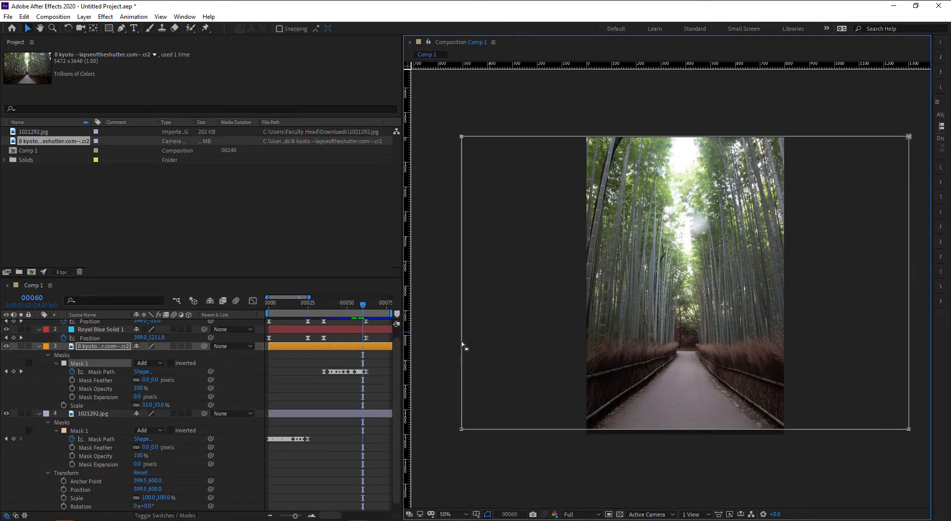
left_click(325, 304)
left_click_drag(326, 306, 358, 310)
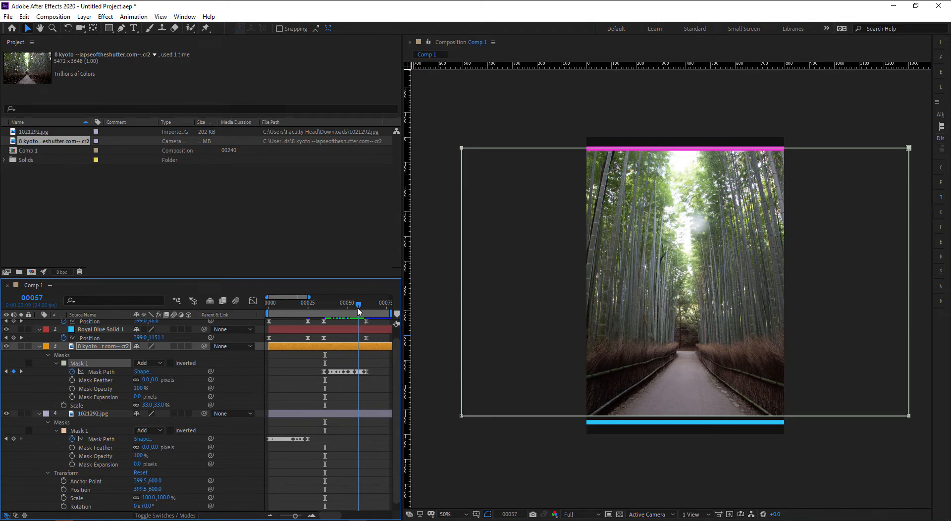
left_click_drag(442, 441, 473, 402)
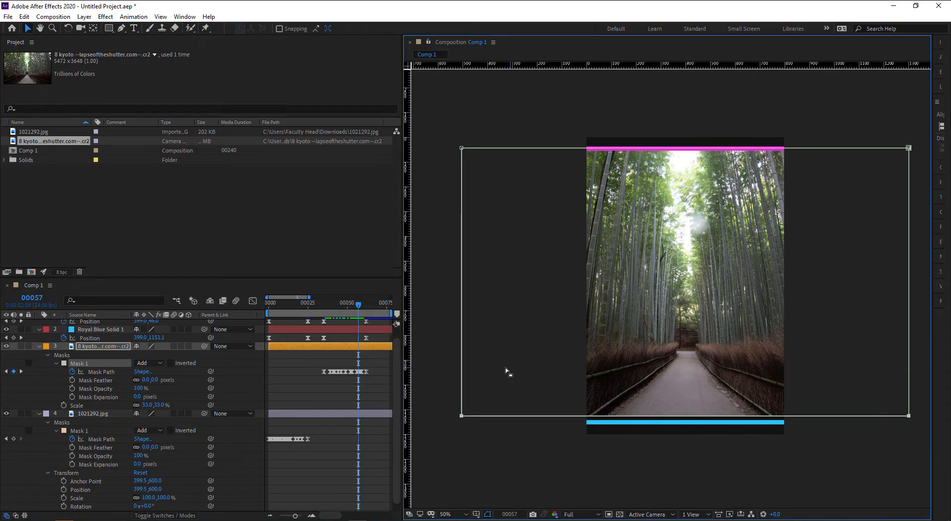
left_click_drag(332, 309, 324, 308)
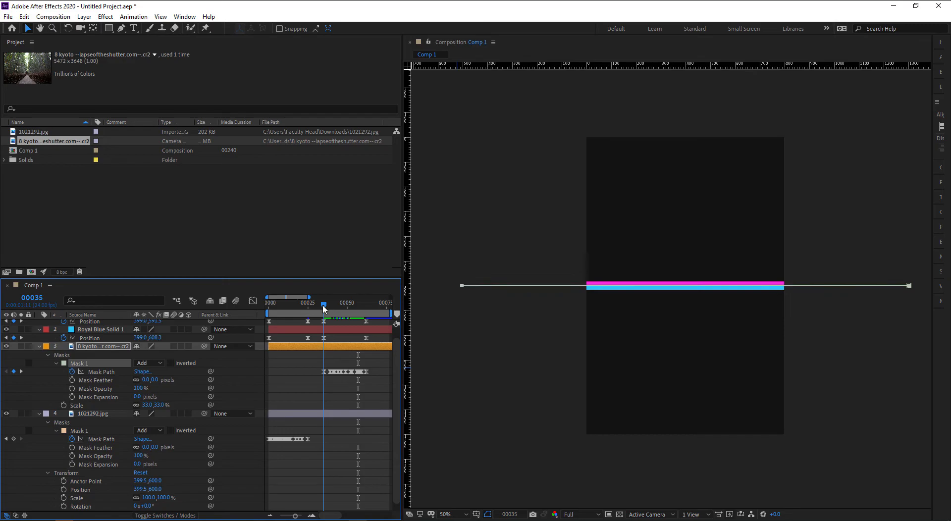
- Raise the bamboo mask's lower edge to the blue bar at frames 00037–00041
scroll(568, 315, "up", 4)
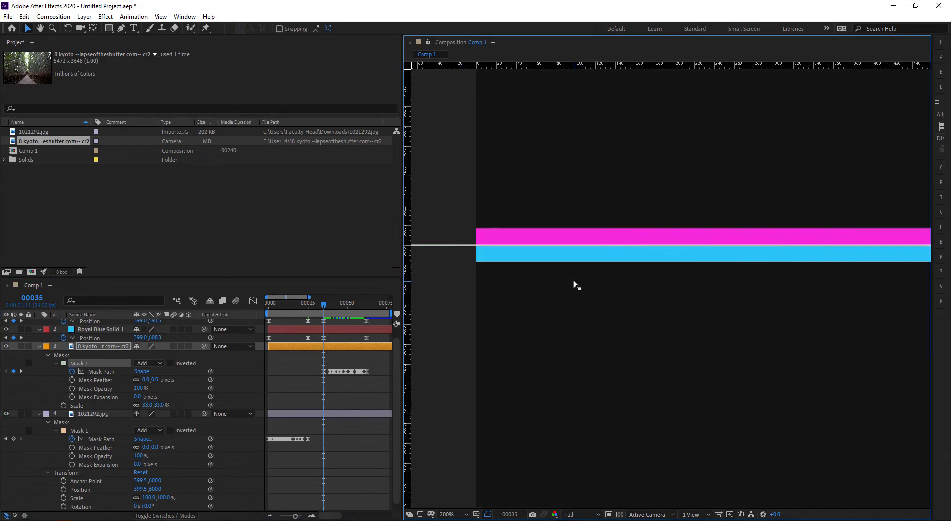
key("Page_Down")
key("Page_Down")
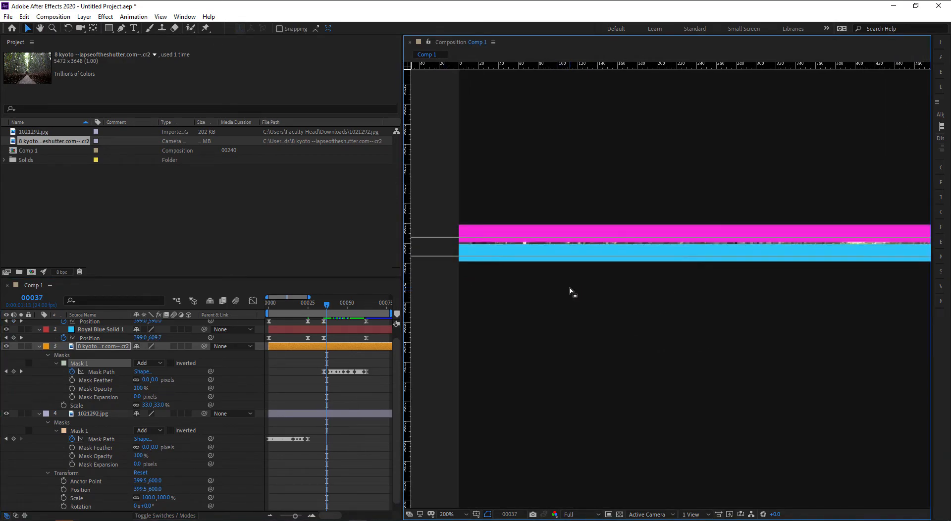
key("Page_Down")
key("Up")
key("Up")
key("Up")
key("Up")
key("Up")
key("Up")
key("Up")
key("Up")
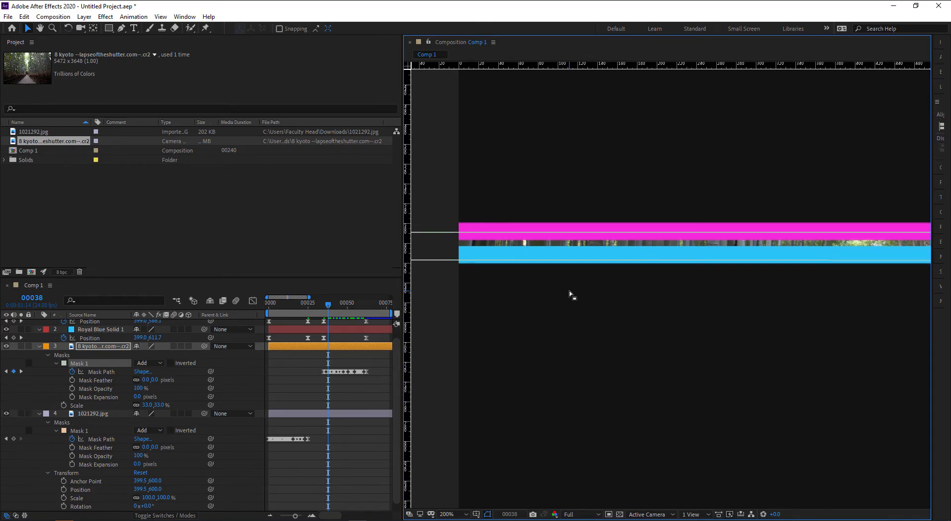
key("Page_Down")
key("Page_Down")
key("Up")
key("Up")
key("Up")
key("Up")
key("Up")
key("Up")
key("Up")
key("Up")
key("Up")
key("Up")
key("Up")
key("Up")
key("Up")
key("Up")
key("Up")
key("Up")
key("Up")
key("Up")
key("Up")
key("Up")
key("Up")
key("Up")
key("Up")
key("Up")
key("Up")
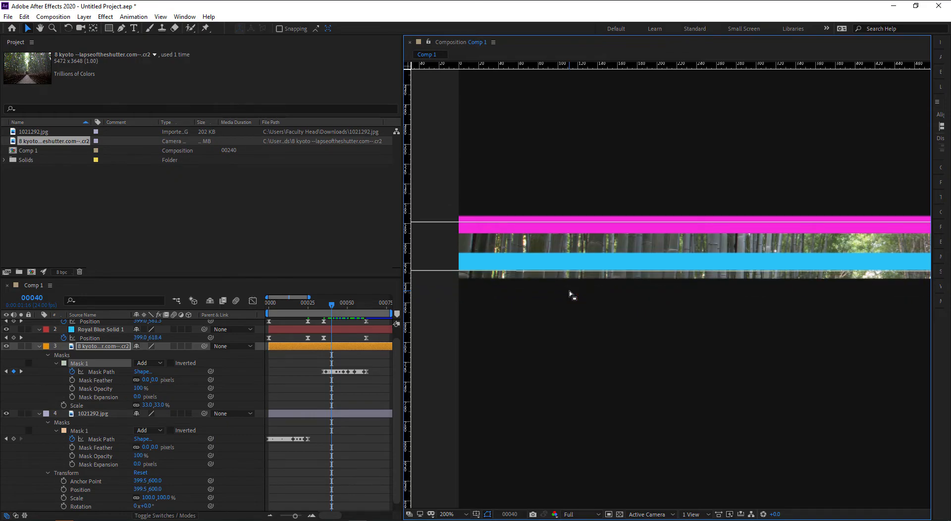
key("Up")
key("Up")
key("Up")
key("Up")
key("Up")
key("Up")
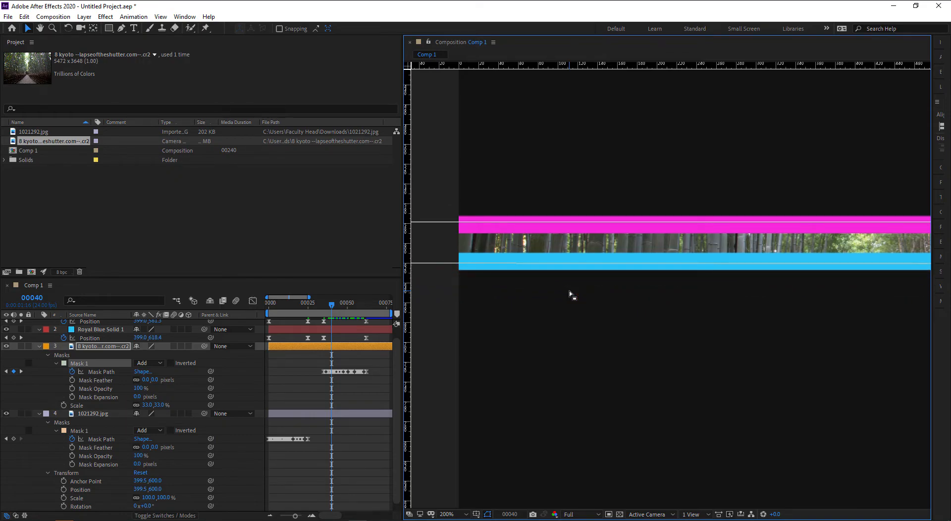
key("Page_Down")
key("Up")
key("Up")
key("Up")
key("Up")
key("Up")
key("Up")
key("Up")
key("Up")
key("Up")
key("Up")
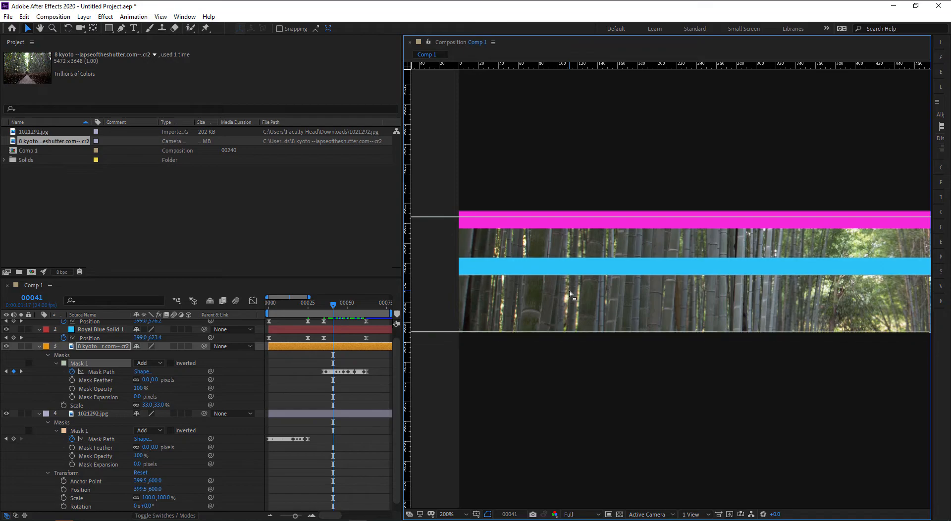
key("Up")
key("Up")
key("Up")
key("Up")
key("Up")
key("Up")
key("Up")
key("Up")
key("Up")
key("Up")
key("Up")
key("Up")
key("Up")
key("Up")
key("Up")
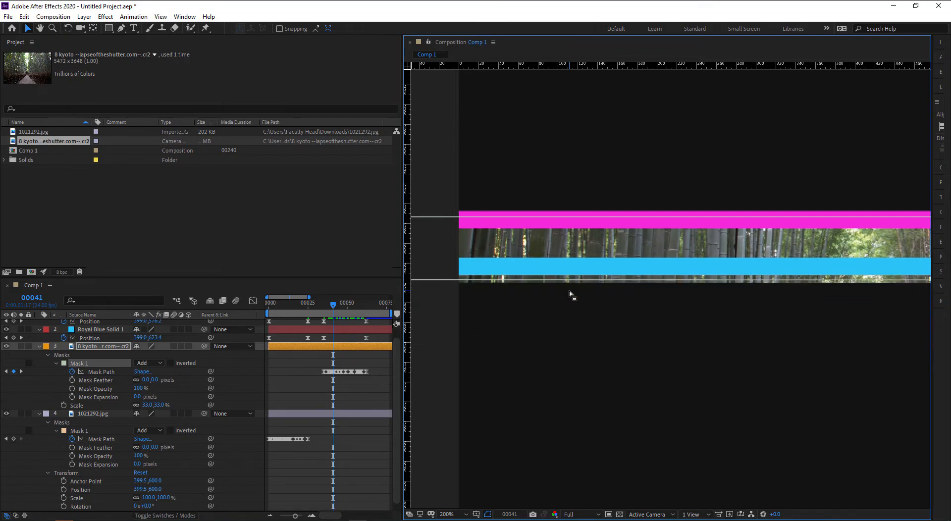
key("Up")
key("Up")
key("Up")
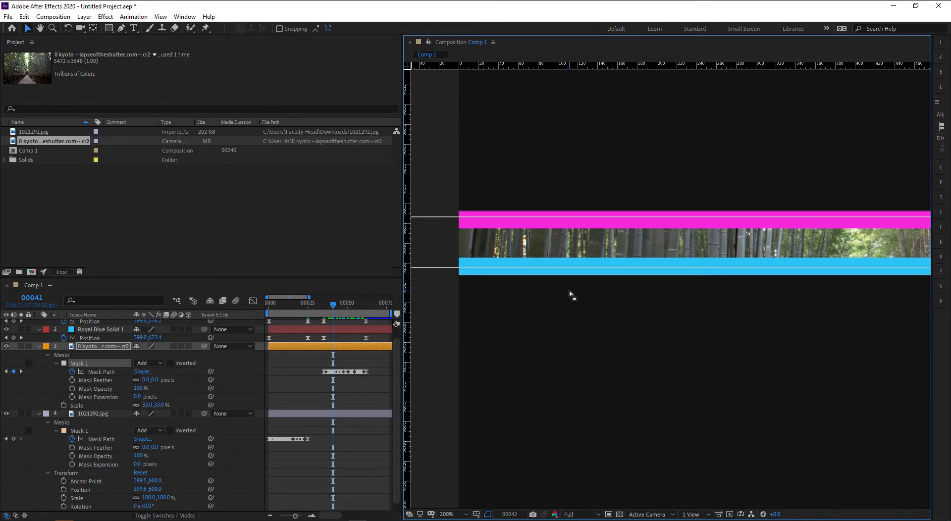
- Keep nudging the mask's lower edge onto the blue bar at frames 00042–00045
key("Page_Down")
key("Up")
key("Up")
key("Up")
key("Up")
key("Up")
key("Up")
key("Up")
key("Up")
key("Up")
key("Up")
key("Up")
key("Up")
key("Up")
key("Up")
key("Up")
key("Up")
key("Up")
key("Up")
key("Up")
key("Up")
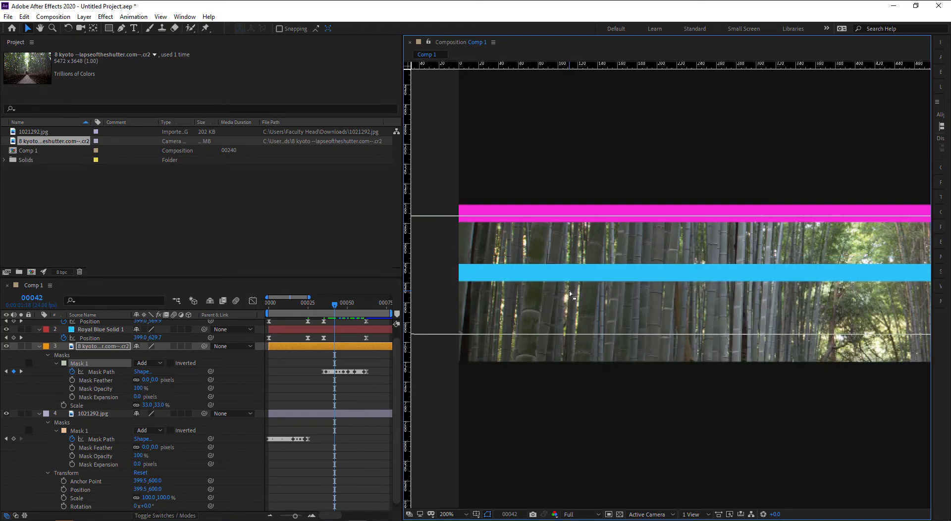
key("Up")
key("Up")
key("Up")
key("Up")
key("Up")
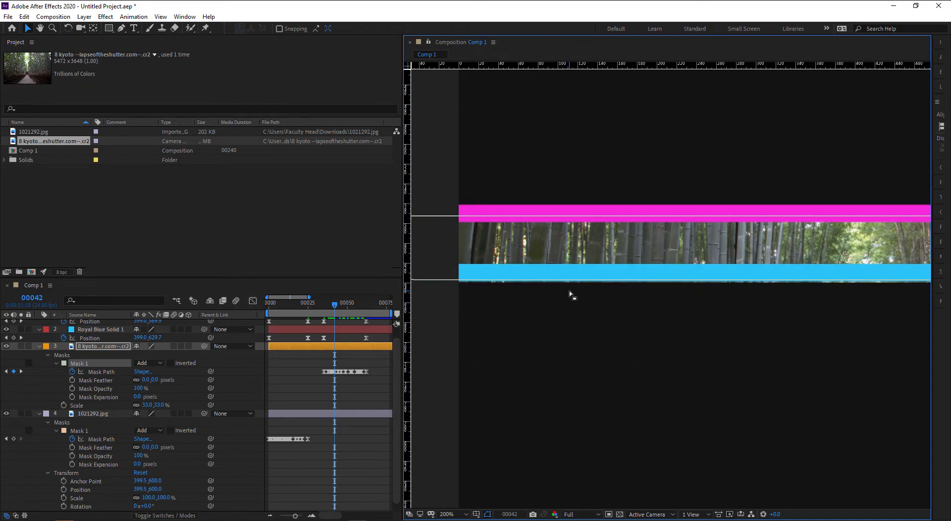
key("Page_Down")
key("Up")
key("Up")
key("Up")
key("Up")
key("Up")
key("Up")
key("Up")
key("Up")
key("Up")
key("Up")
key("Up")
key("Up")
key("Up")
key("Up")
key("Up")
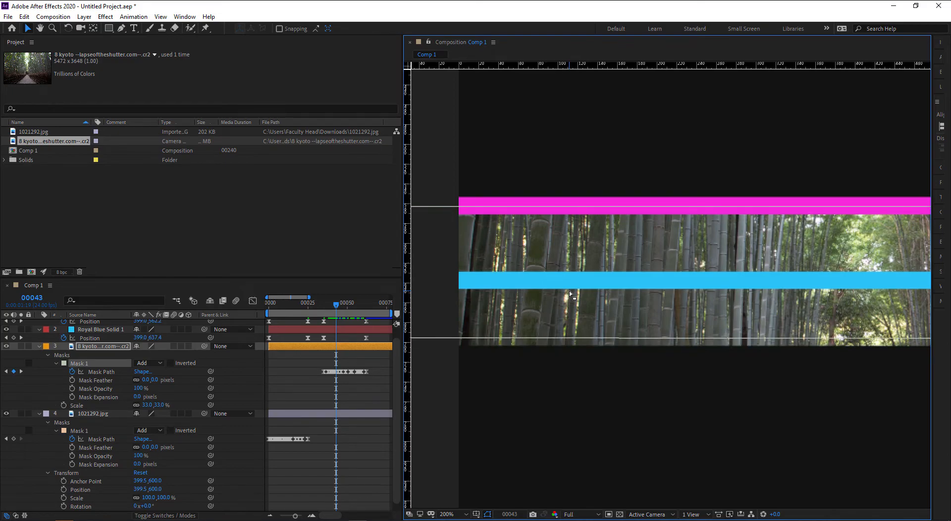
key("Up")
key("Up")
key("Up")
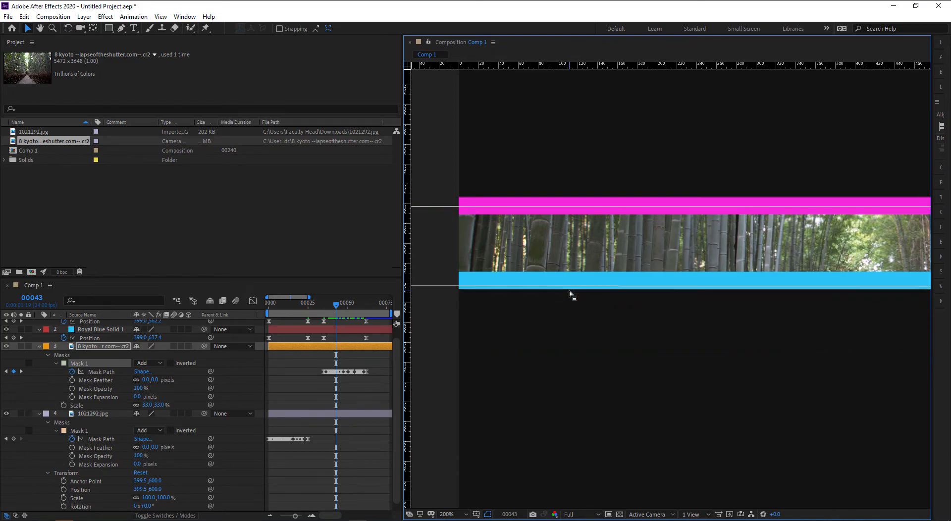
key("Page_Down")
key("Up")
key("Up")
key("Up")
key("Up")
key("Up")
key("Up")
key("Up")
key("Up")
key("Up")
key("Up")
key("Up")
key("Up")
key("Up")
key("Up")
key("Up")
key("Up")
key("Up")
key("Up")
key("Up")
key("Up")
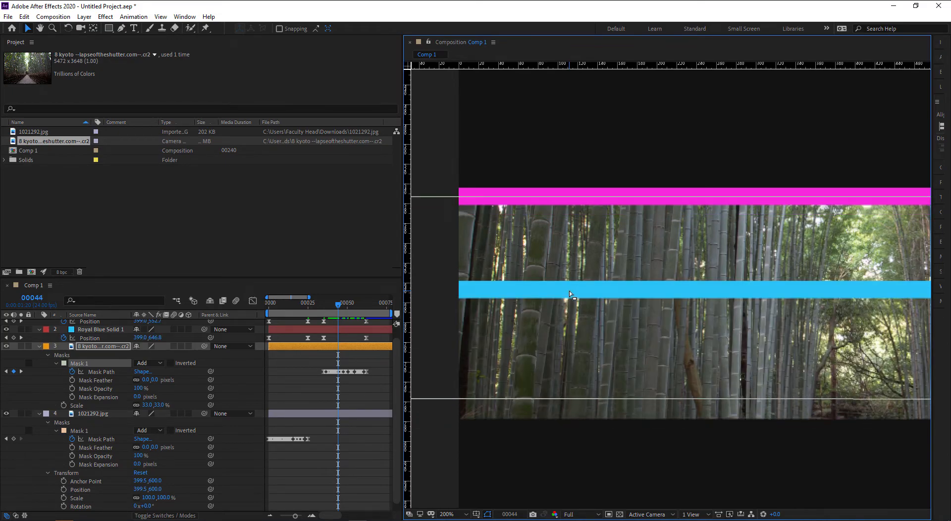
key("Up")
key("Up")
key("Up")
key("Up")
key("Up")
key("Up")
key("Up")
key("Up")
key("Up")
key("Up")
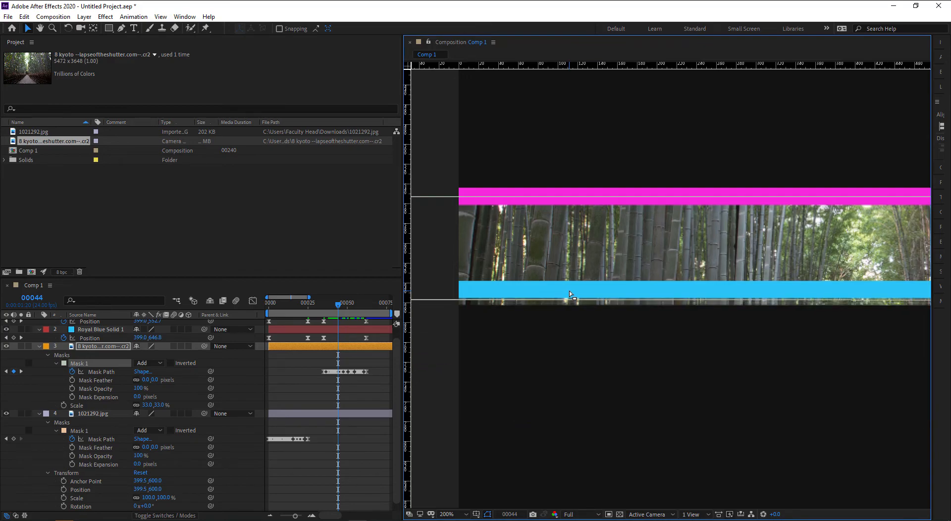
key("Page_Down")
key("Up")
key("Up")
key("Up")
key("Up")
key("Up")
key("Up")
key("Up")
key("Up")
key("Up")
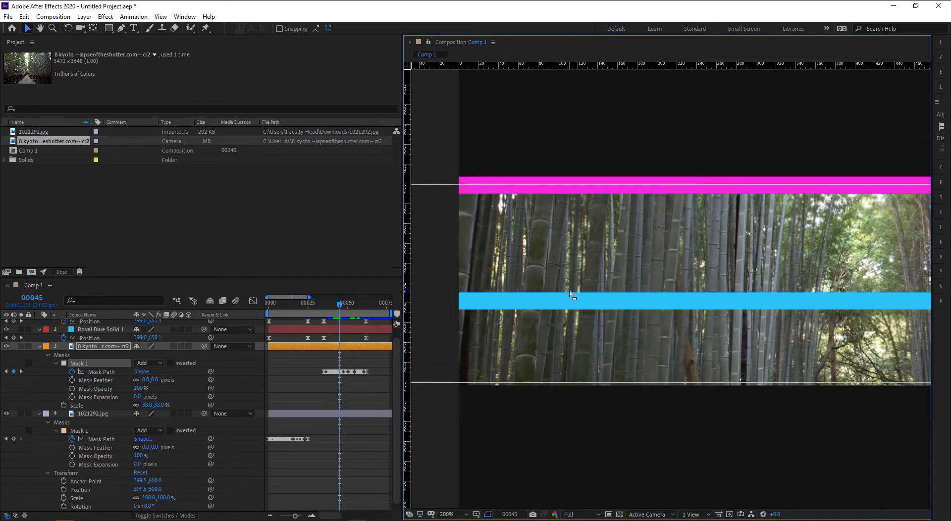
key("Up")
key("Up")
key("Up")
key("Up")
key("Up")
key("Up")
key("Up")
key("Up")
key("Up")
key("Up")
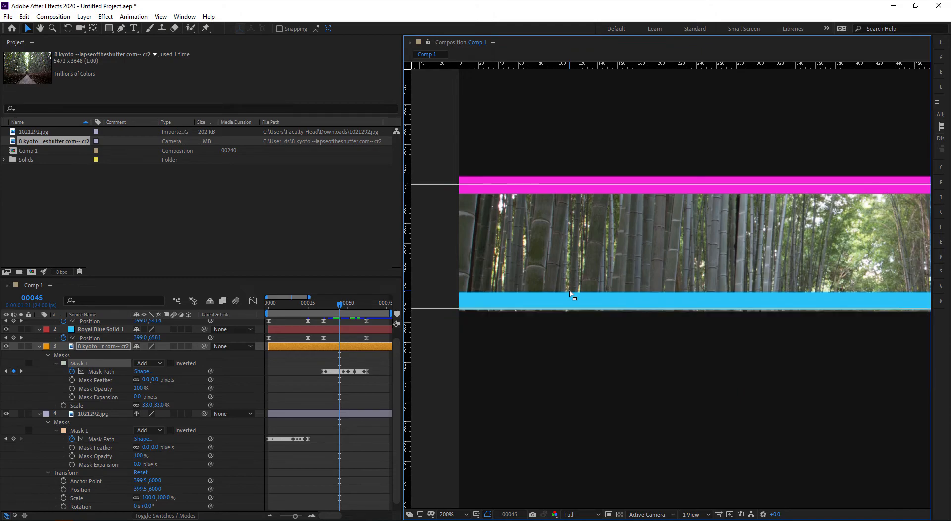
- Set the mask's lower edge just under the blue bar at frames 00046–00049
key("Page_Down")
key("Up")
key("Up")
key("Up")
key("Up")
key("Up")
key("Up")
key("Up")
key("Up")
key("Up")
key("Up")
key("Up")
key("Up")
key("Up")
key("Up")
key("Up")
key("Up")
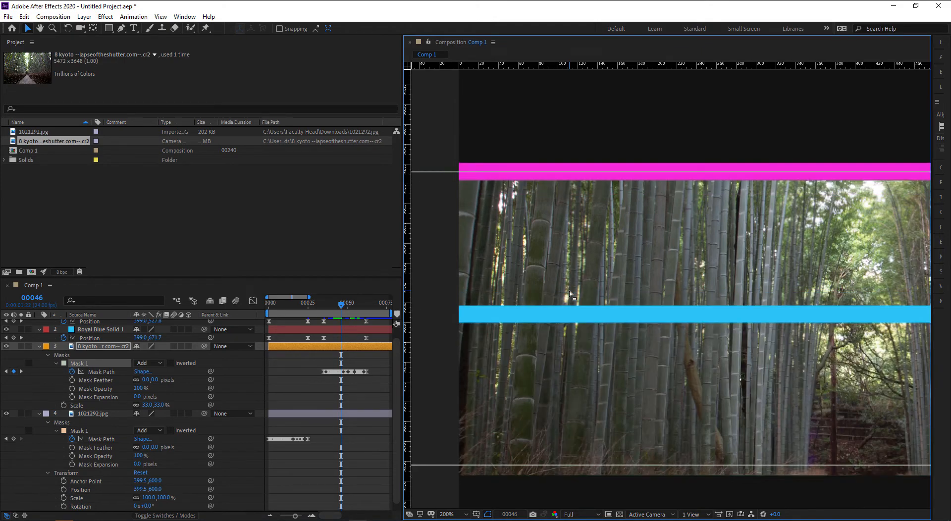
key("Up")
key("Up")
key("Up")
key("Up")
key("Up")
key("Up")
key("Up")
key("Up")
key("Up")
key("Up")
key("Up")
key("Up")
key("Up")
key("Up")
key("Up")
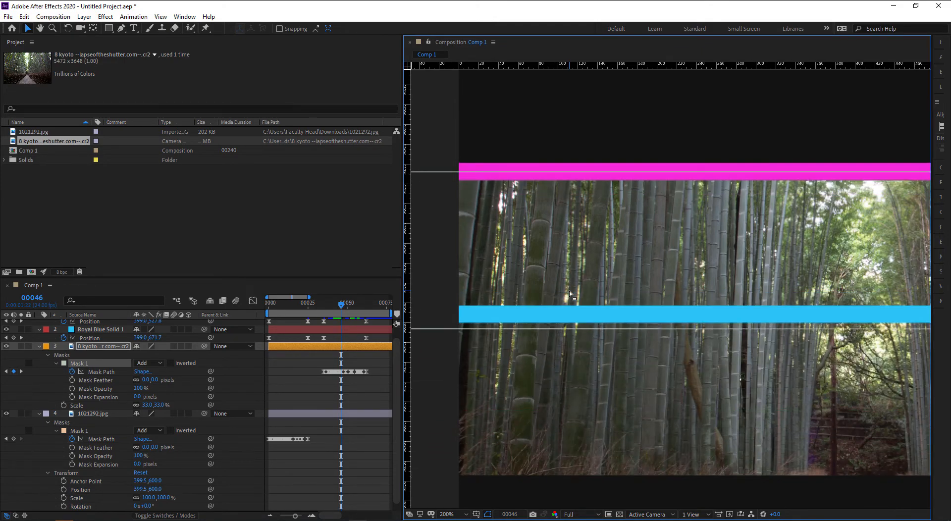
key("Up")
key("Page_Down")
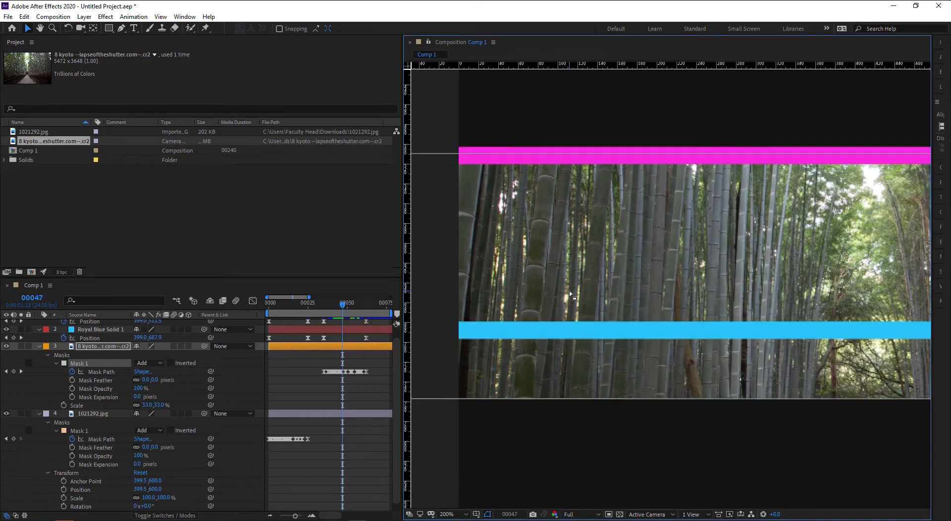
key("Up")
key("Up")
key("Up")
key("Up")
key("Up")
key("Up")
key("Up")
key("Up")
key("Up")
key("Up")
key("Up")
key("Up")
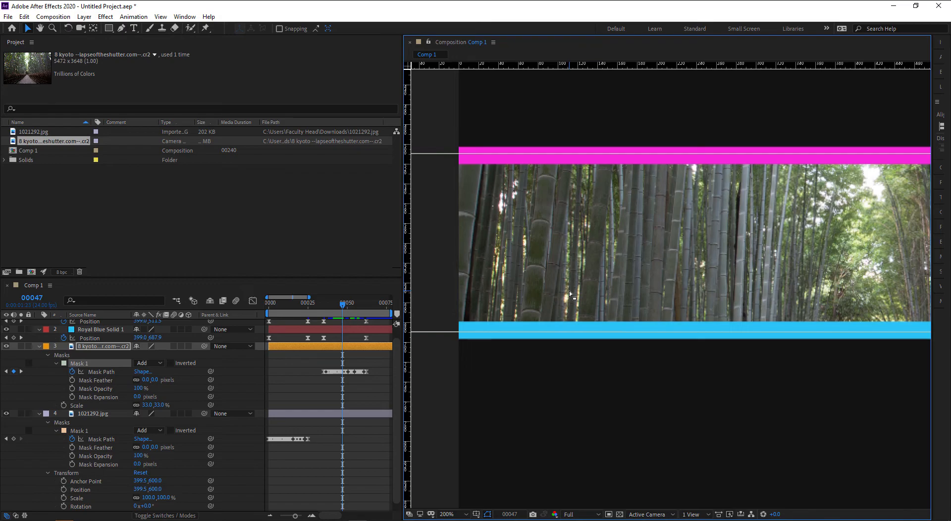
key("Page_Down")
key("Up")
key("Up")
key("Up")
key("Up")
key("Up")
key("Up")
key("Up")
key("Up")
key("Up")
key("Up")
key("Up")
key("Up")
key("Up")
key("Up")
key("Up")
key("Up")
key("Up")
key("Up")
key("Up")
key("Up")
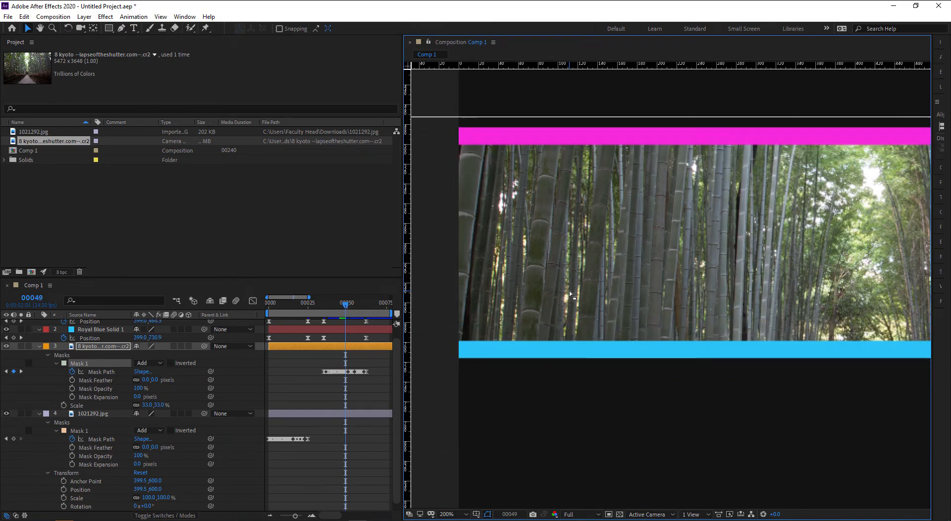
key("Up")
key("Up")
key("Up")
key("Up")
key("Up")
key("Up")
key("Up")
key("Up")
key("Up")
key("Up")
key("Up")
key("Up")
key("Up")
key("Up")
key("Up")
key("Up")
key("Up")
key("Up")
key("Up")
key("Up")
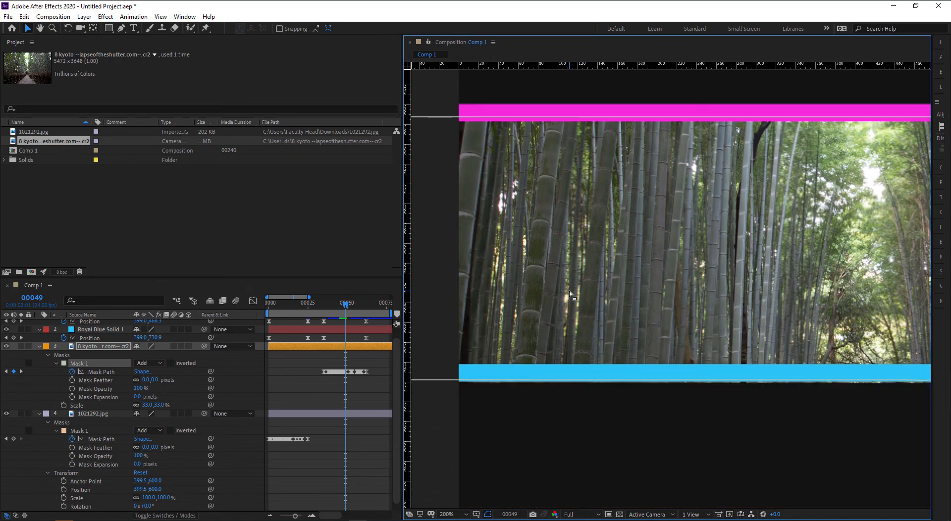
key("Page_Down")
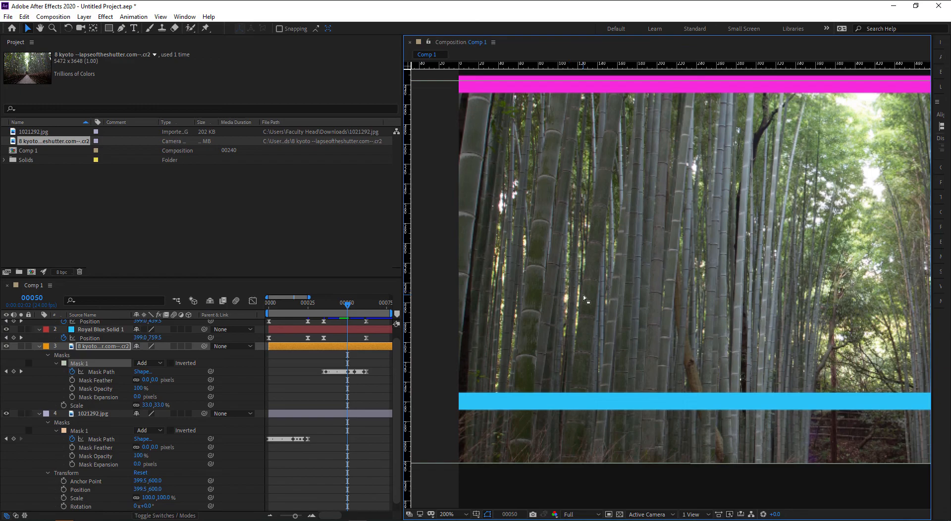
- Nudge the bamboo mask's bottom edge up onto the cyan bar at frames 00050–00053
left_click_drag(631, 298, 629, 161)
key("Up")
key("Up")
key("Up")
key("Up")
key("Up")
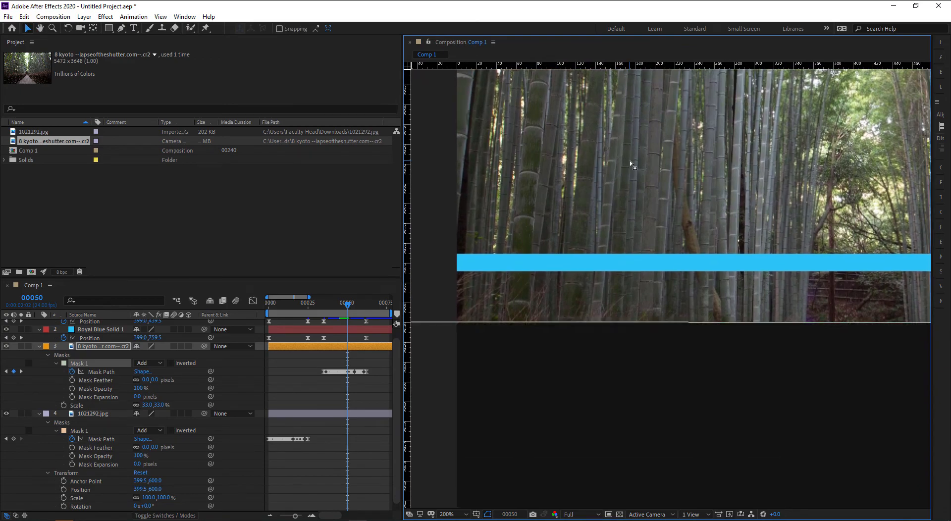
key("Up")
key("Up")
key("Up")
key("Up")
key("Up")
key("Up")
key("Up")
key("Up")
key("Up")
key("Up")
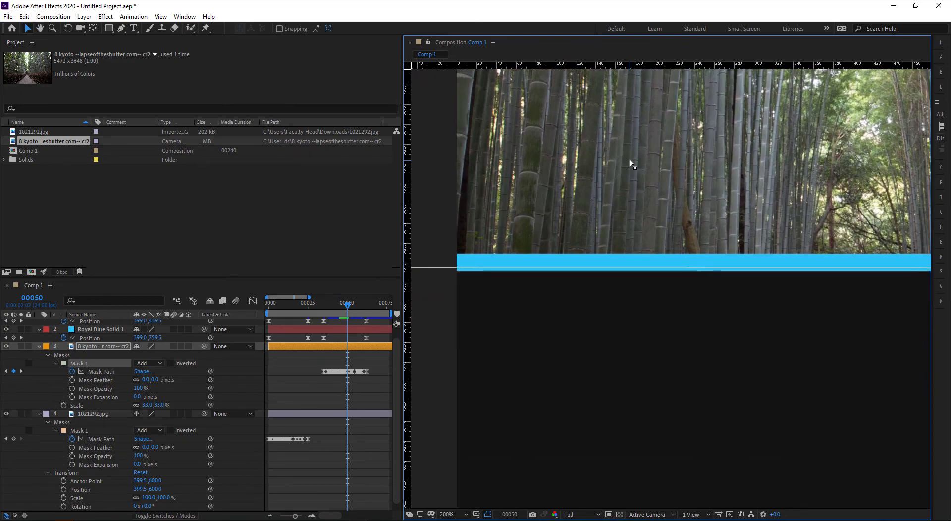
key("Page_Down")
key("Up")
key("Up")
key("Up")
key("Up")
key("Up")
key("Up")
key("Up")
key("Up")
key("Up")
key("Up")
key("Up")
key("Up")
key("Up")
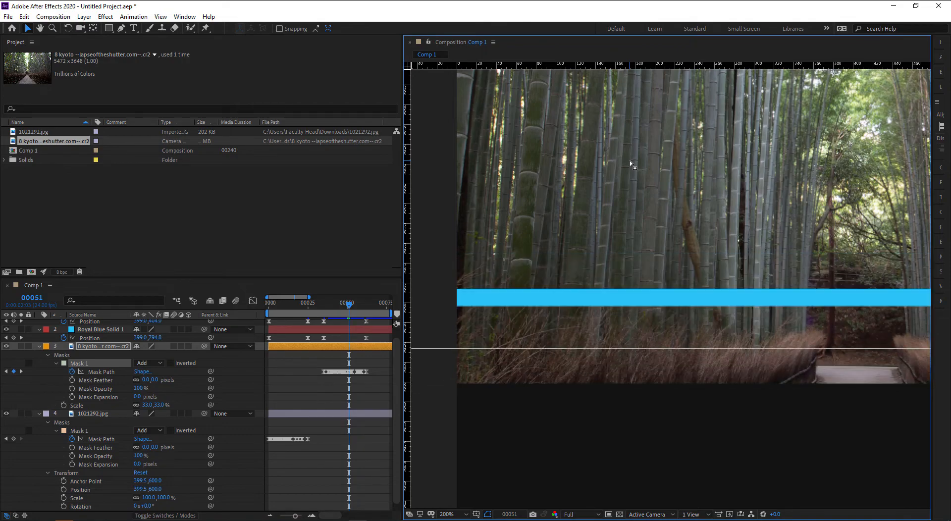
key("Up")
key("Up")
key("Up")
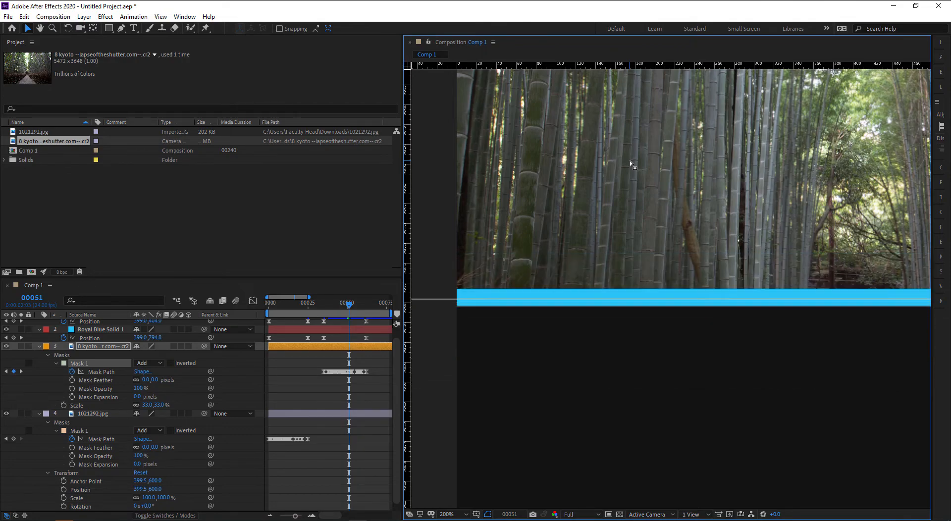
key("Page_Down")
key("Up")
key("Up")
key("Up")
key("Up")
key("Up")
key("Up")
key("Up")
key("Up")
key("Up")
key("Up")
key("Up")
key("Up")
key("Up")
key("Up")
key("Up")
key("Up")
key("Up")
key("Up")
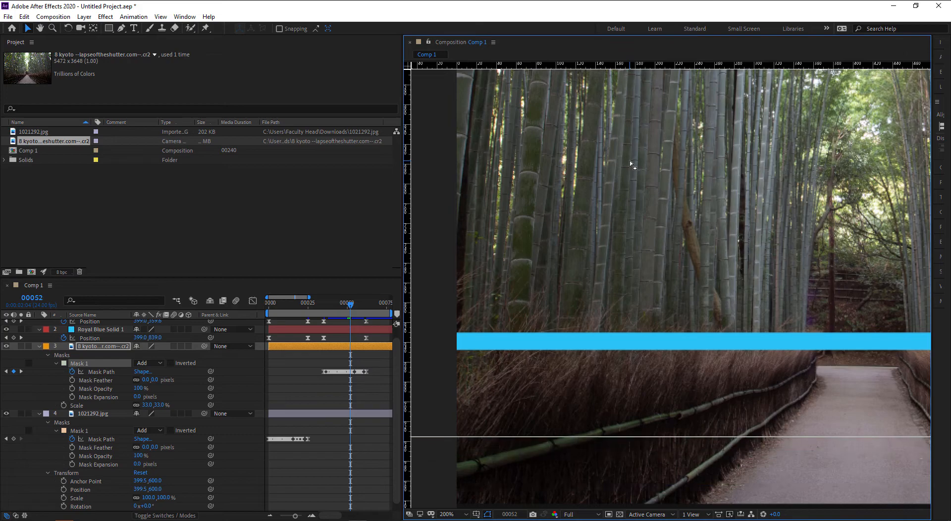
key("Up")
key("Up")
key("Up")
key("Up")
key("Up")
key("Up")
key("Up")
key("Up")
key("Up")
key("Up")
key("Up")
key("Up")
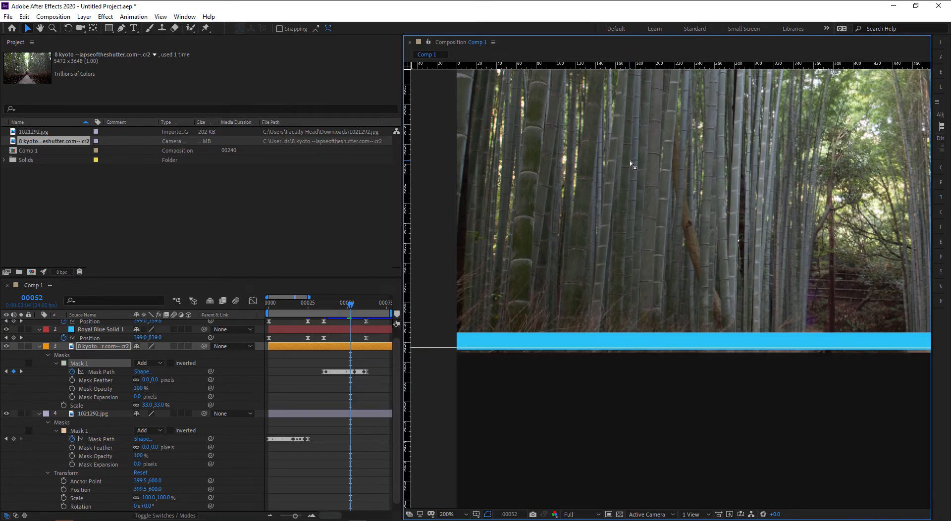
key("Page_Down")
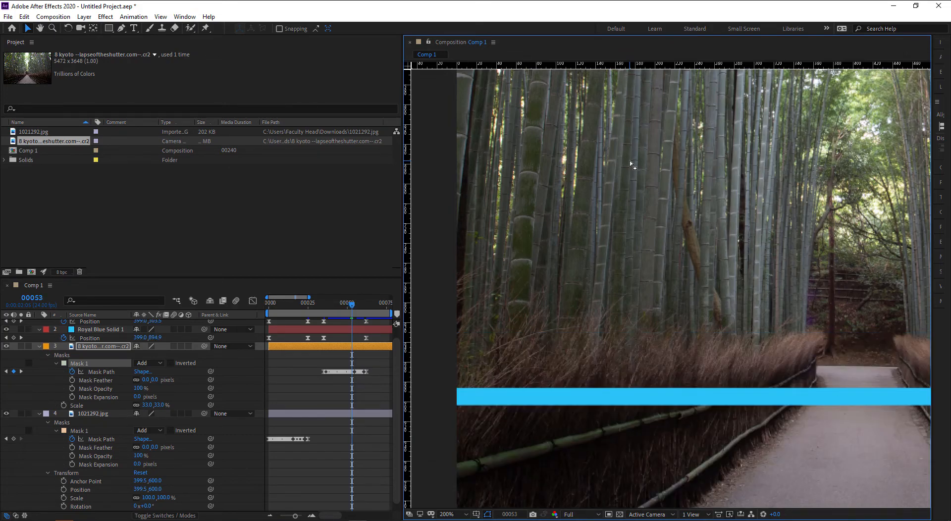
key("Up")
key("Up")
key("Up")
key("Up")
key("Up")
key("Up")
key("Up")
key("Up")
key("Up")
key("Up")
key("Up")
key("Up")
key("Up")
key("Up")
key("Up")
key("Up")
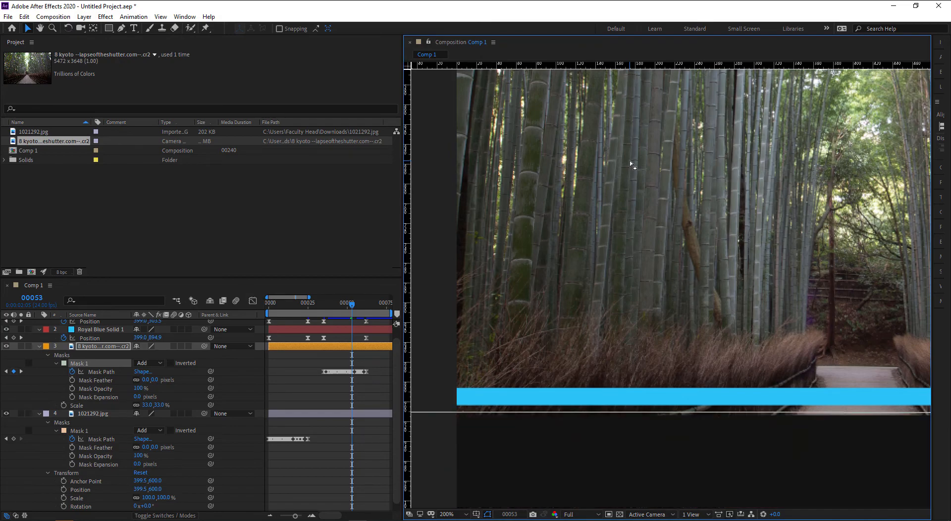
key("Up")
key("Up")
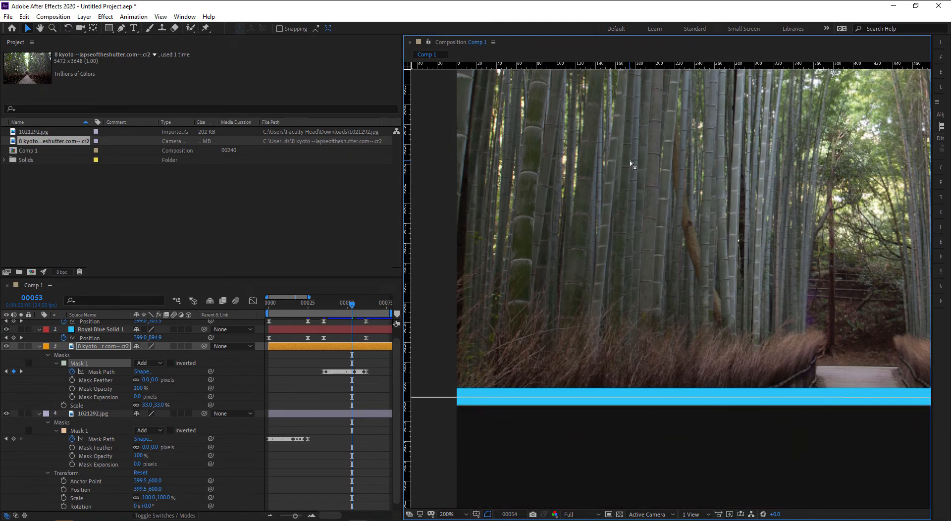
key("Page_Down")
scroll(692, 209, "down", 1)
- Shift the mask's bottom edge down with the descending cyan bar through frames 00055–00061
left_click_drag(689, 238, 665, 181)
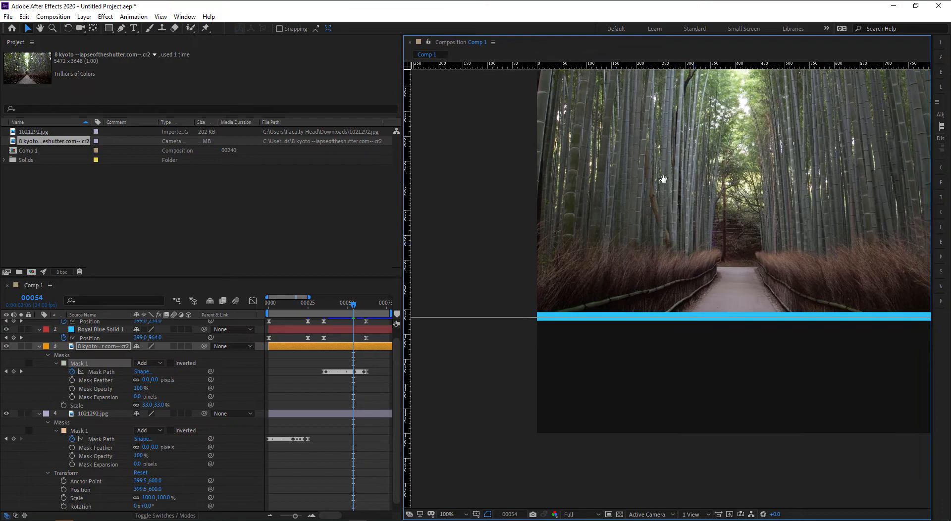
key("Page_Down")
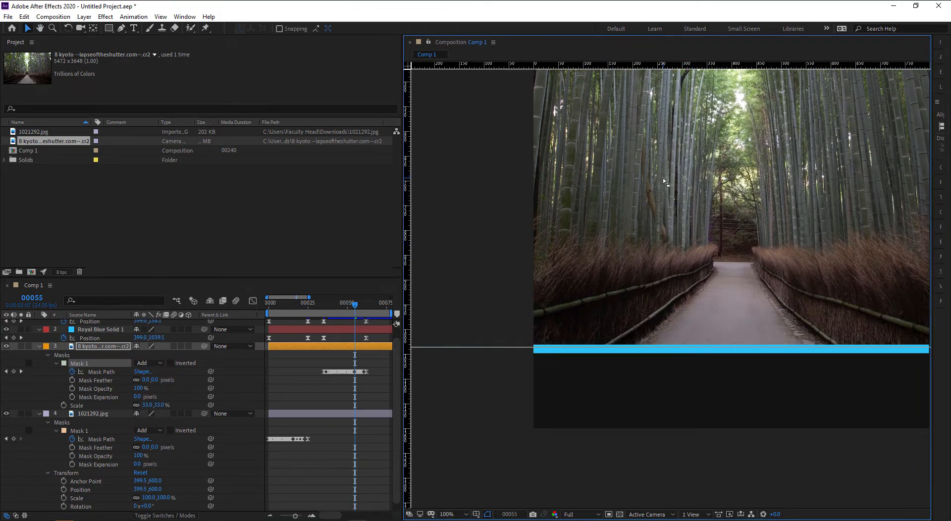
key("Page_Down")
key("Page_Down")
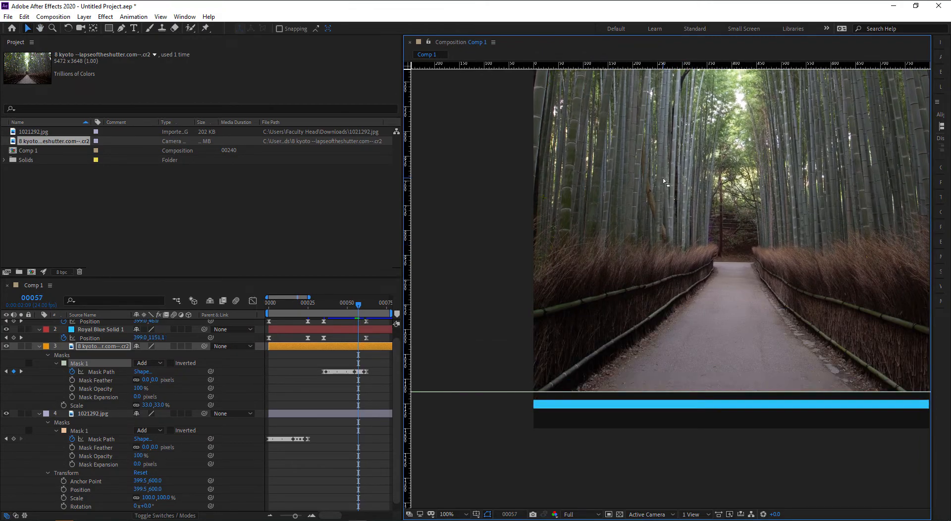
key("shift+Down")
key("shift+Down")
key("shift+Down")
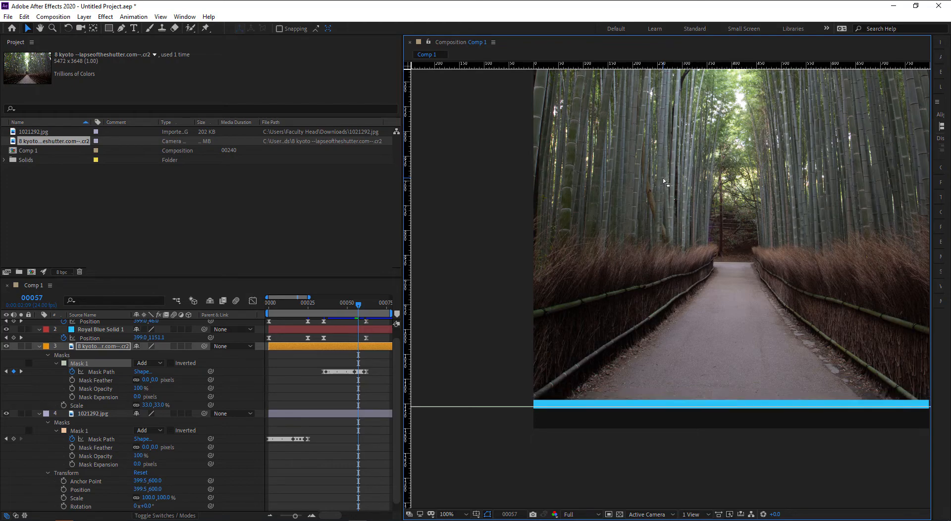
key("Page_Up")
key("Page_Up")
key("Page_Up")
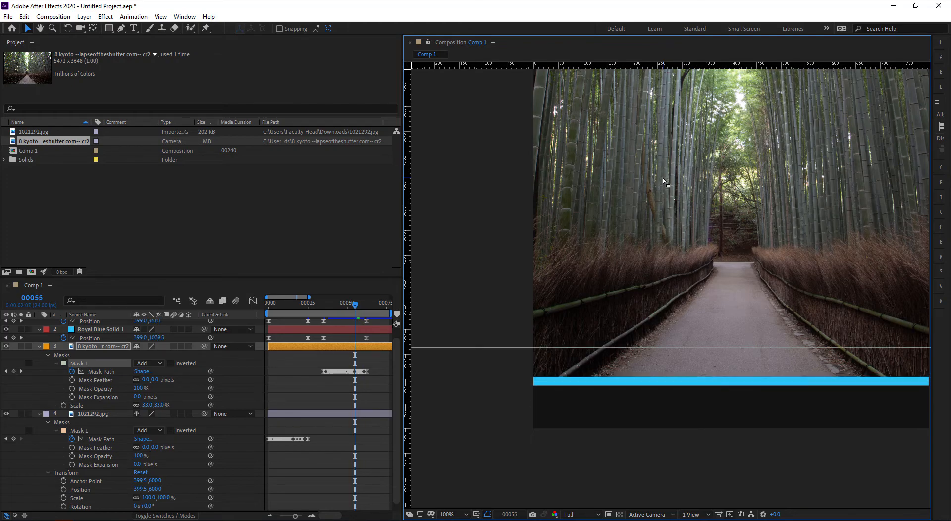
key("Page_Down")
key("Page_Down")
key("Page_Down")
key("Page_Down")
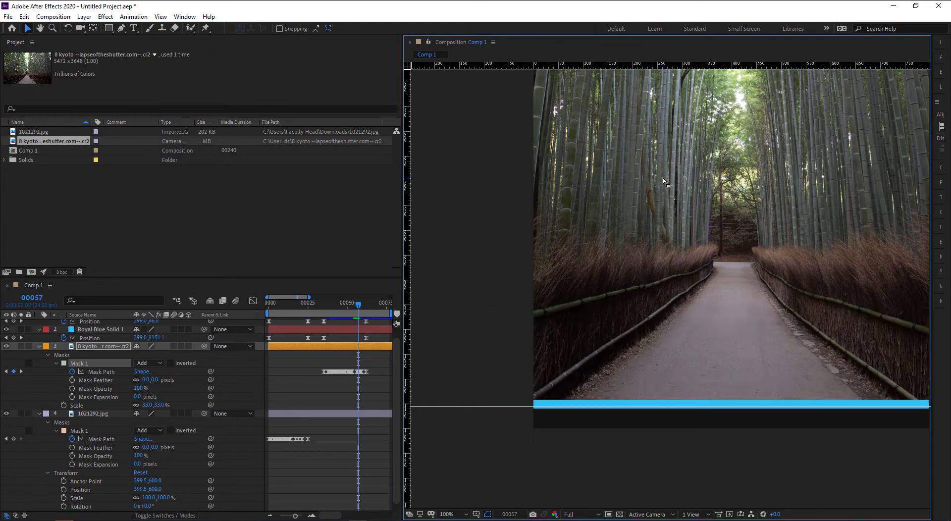
key("shift+Down")
key("shift+Down")
key("shift+Down")
key("shift+Down")
key("Page_Down")
key("shift+Down")
key("shift+Down")
key("shift+Down")
key("shift+Down")
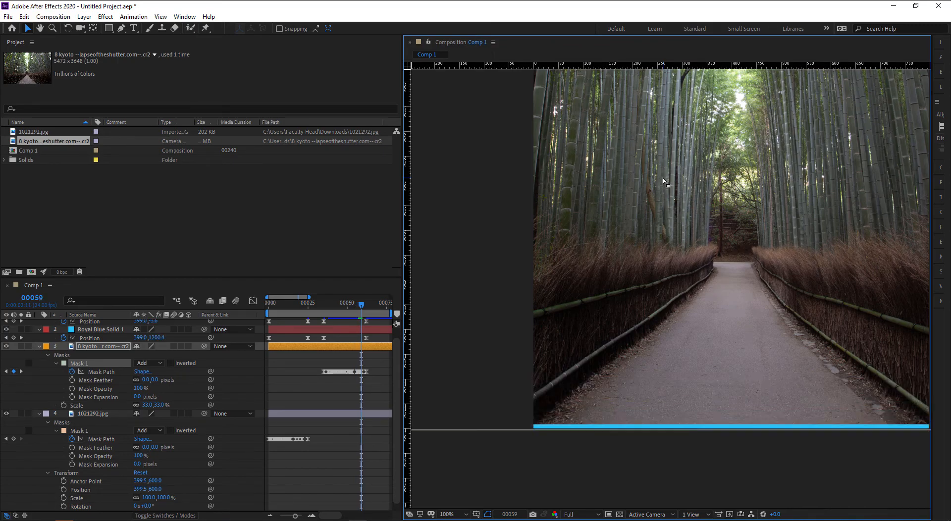
key("Page_Down")
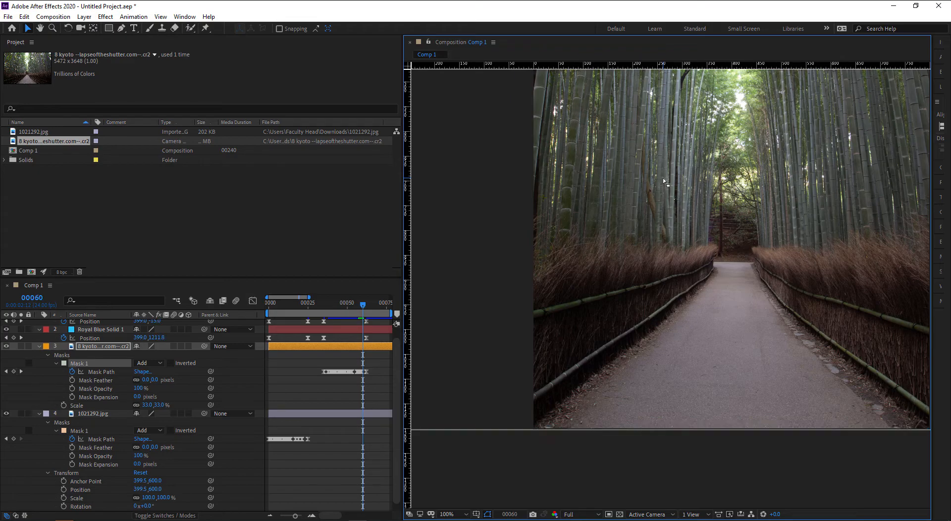
key("Page_Down")
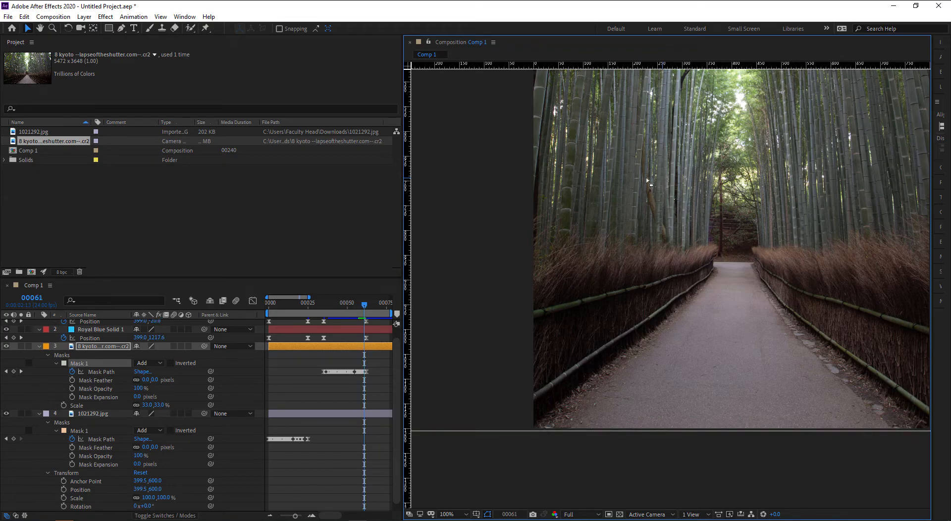
scroll(640, 298, "down", 2)
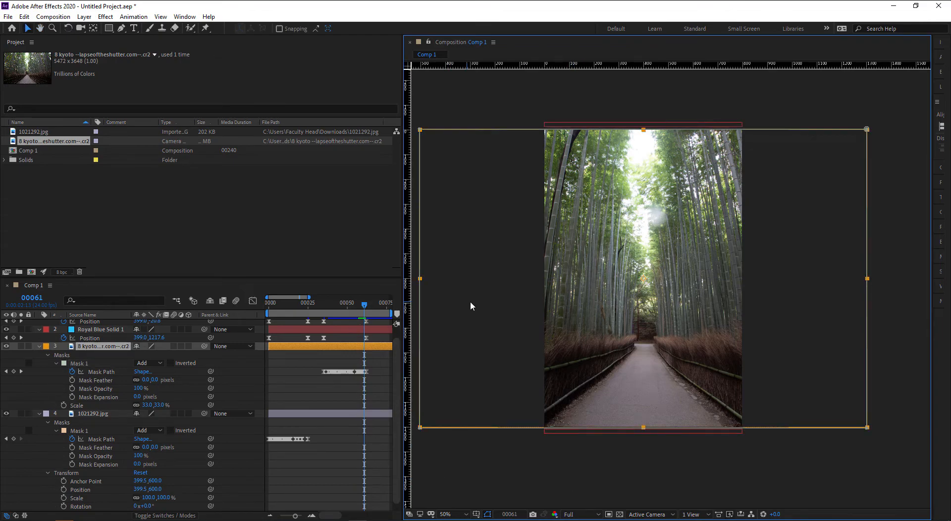
- Deselect the layer, maximize the viewer at Fit magnification, and play the transition preview
left_click(470, 474)
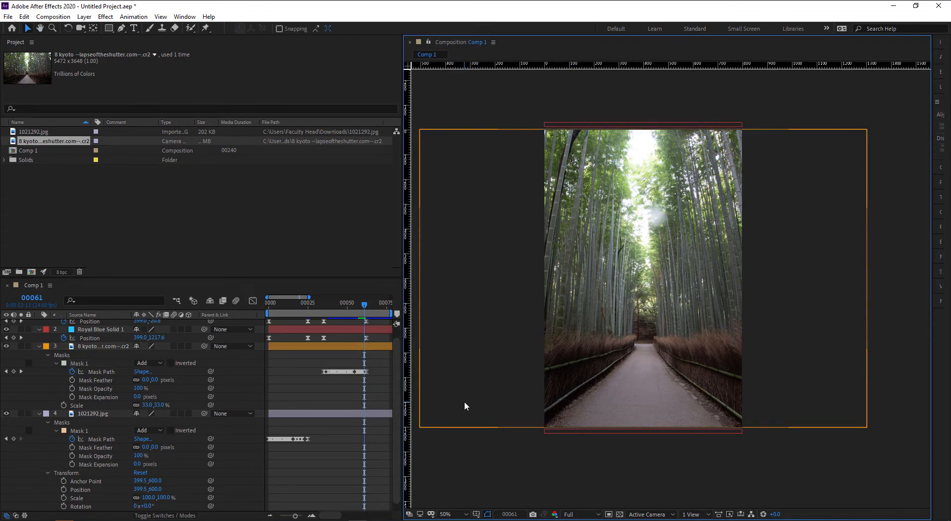
key("grave")
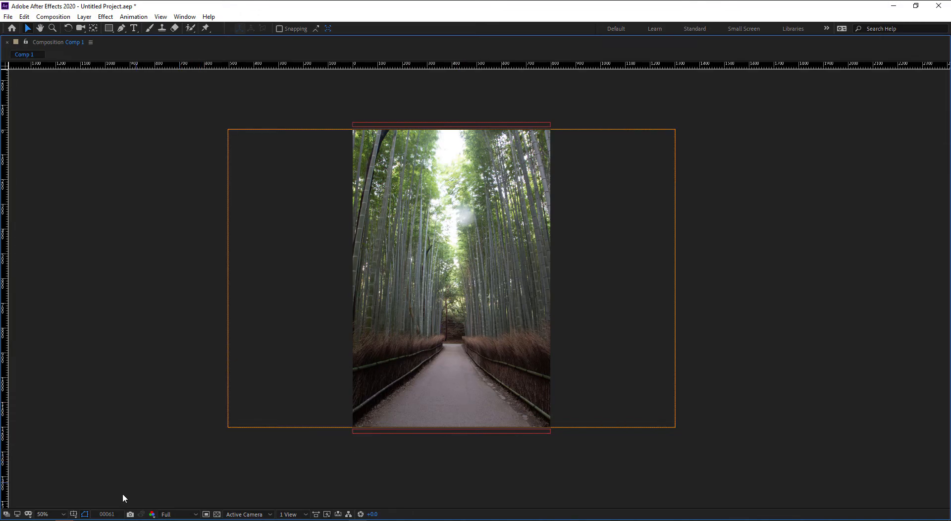
left_click(52, 515)
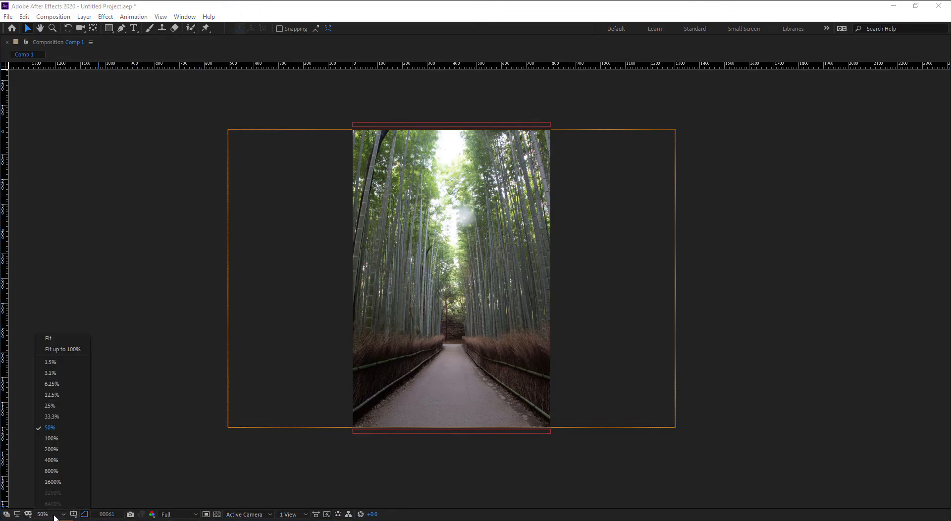
left_click(58, 338)
key("space")
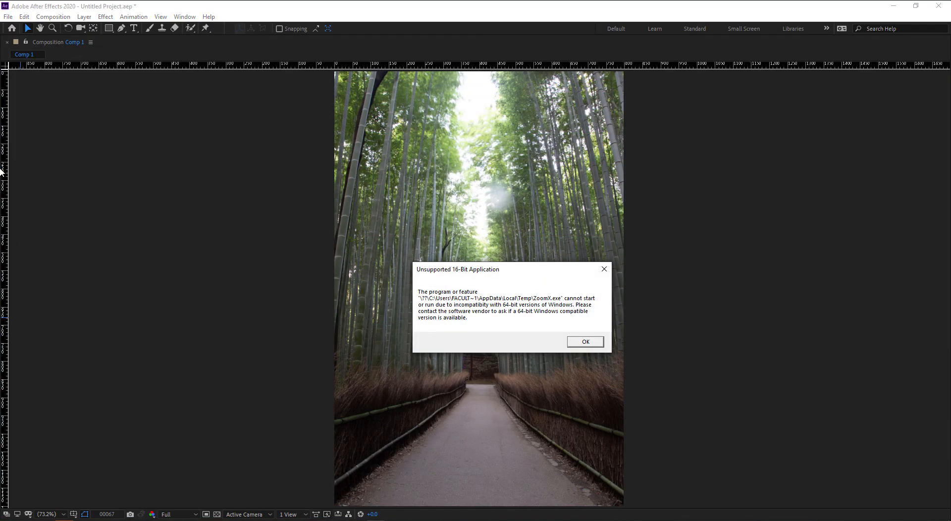
- Dismiss the unsupported-application error and stop the preview after it plays
left_click(592, 340)
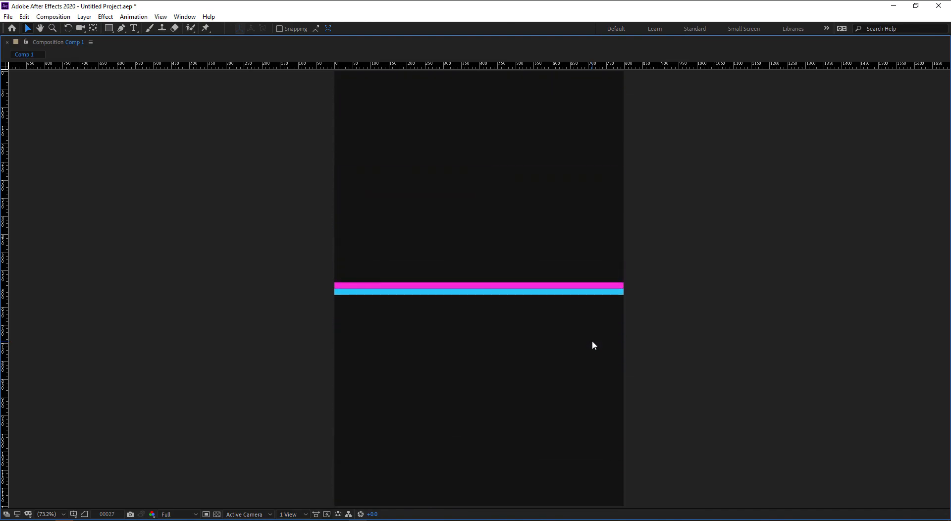
key("space")
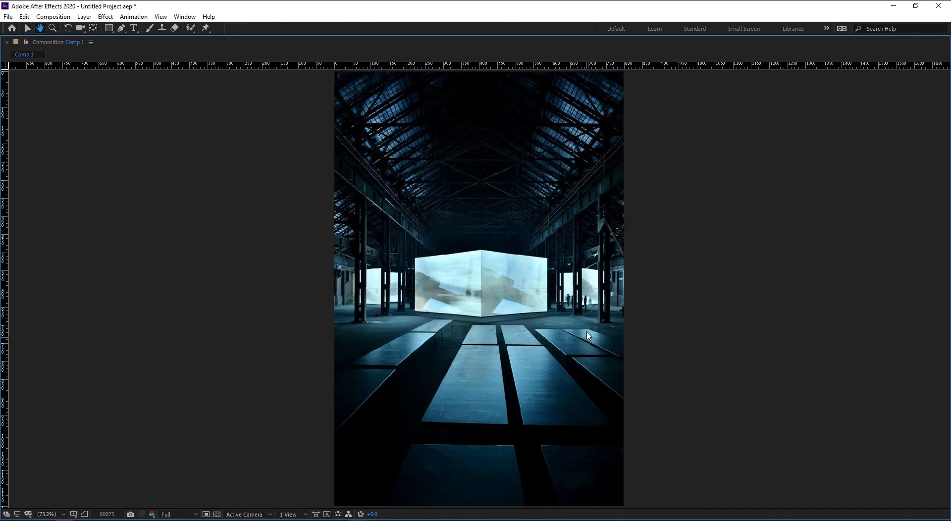